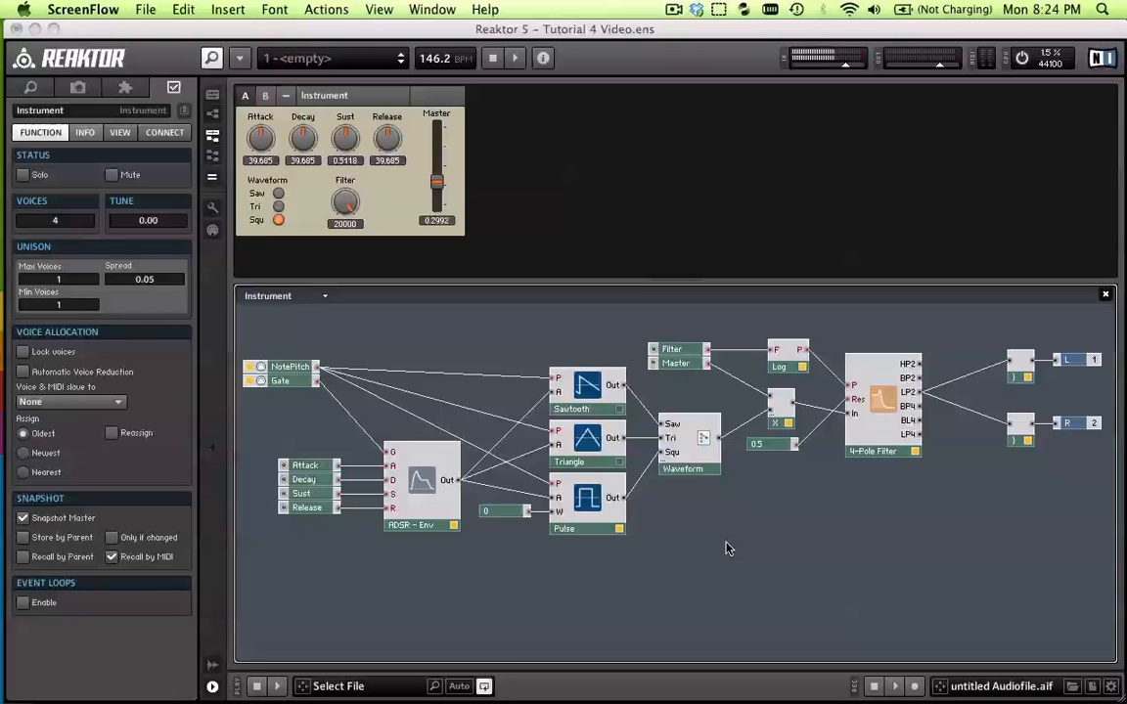
Switch the Waveform selector to Tri and then to Saw, play test notes, and select the Filter knob
left_click(278, 206)
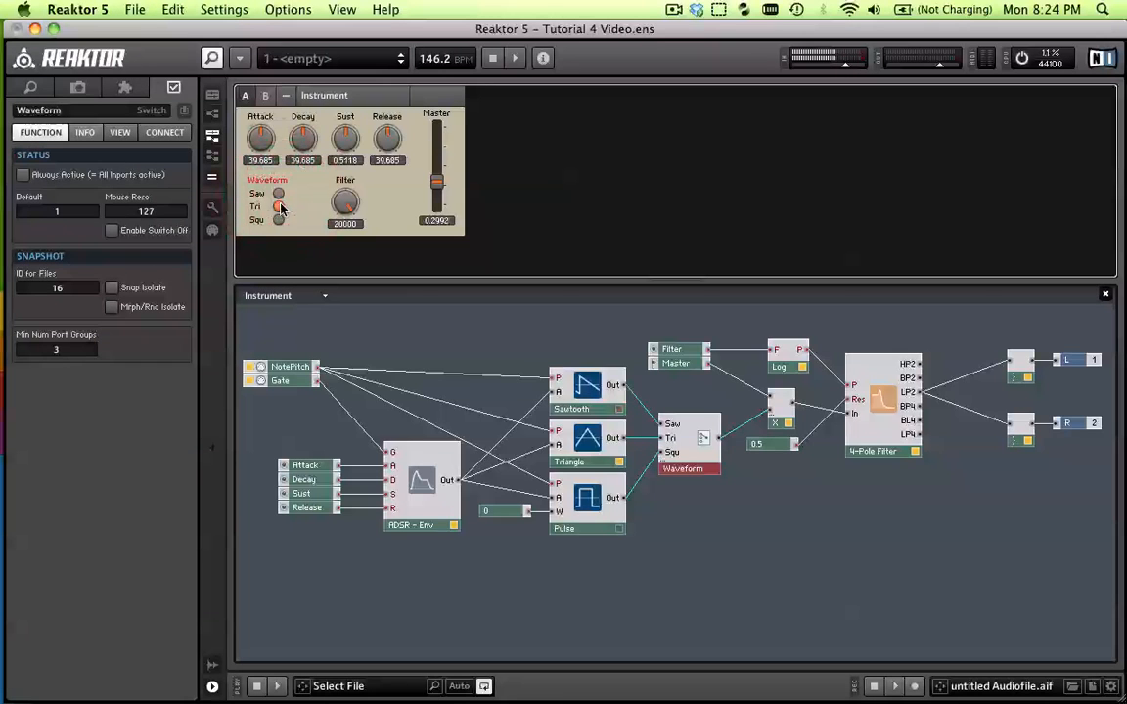
left_click(280, 193)
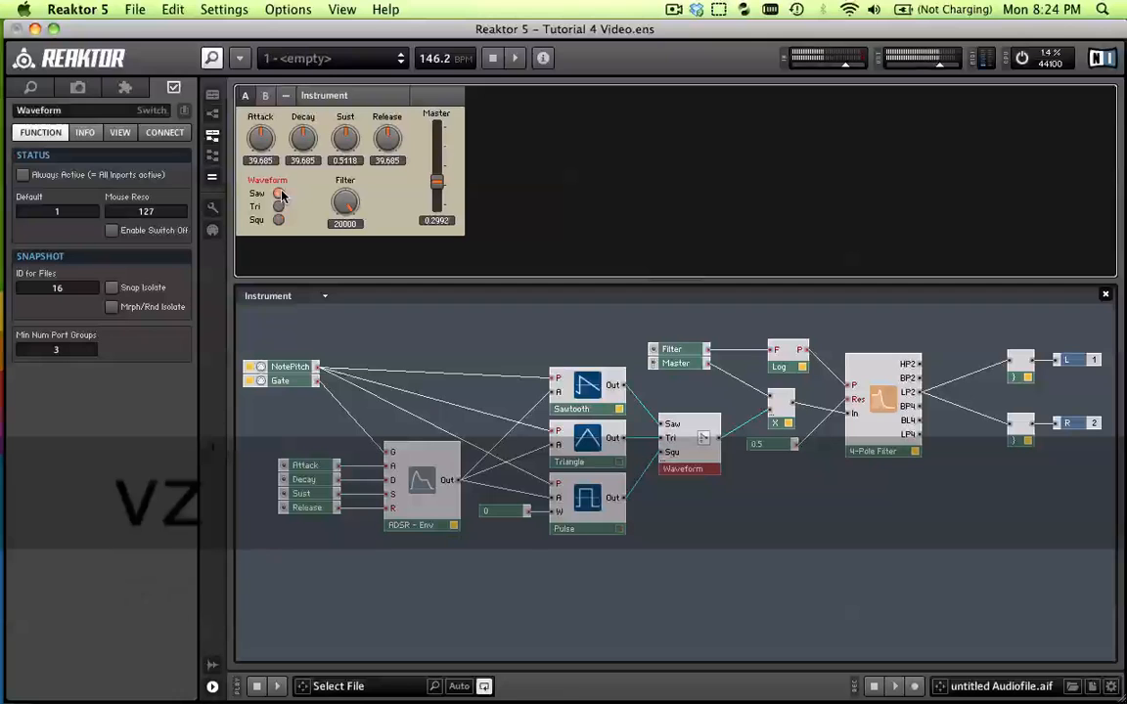
key("z")
key("b")
key("z")
key("b")
key("z")
key("b")
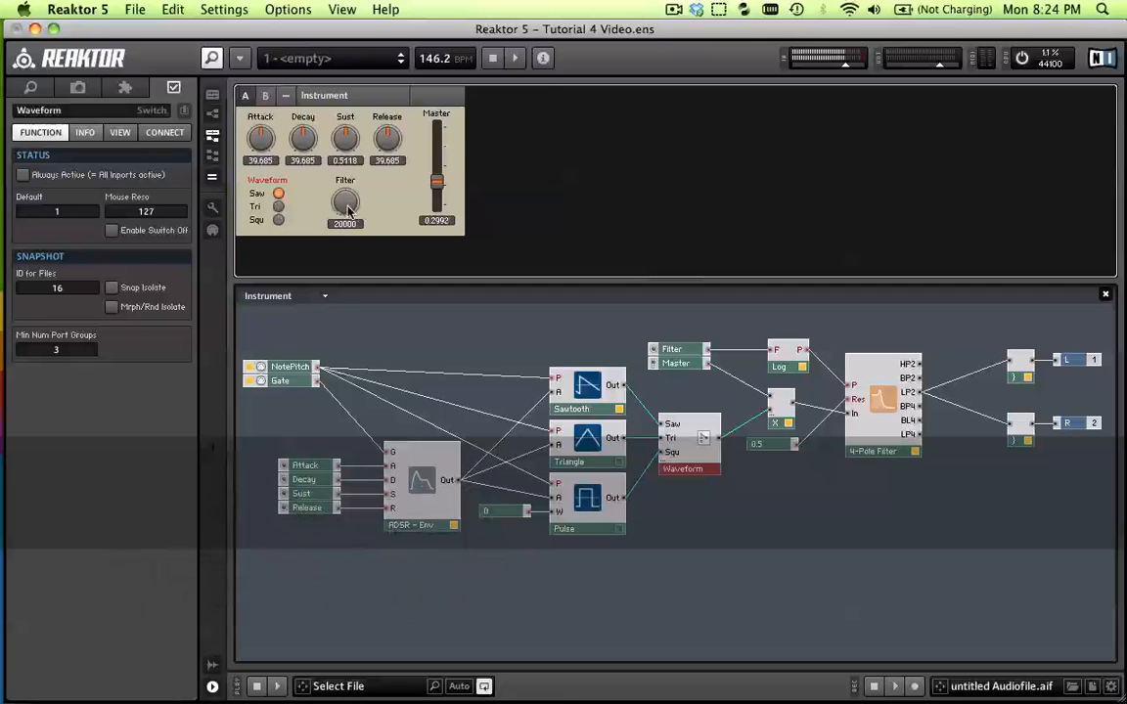
left_click(346, 205)
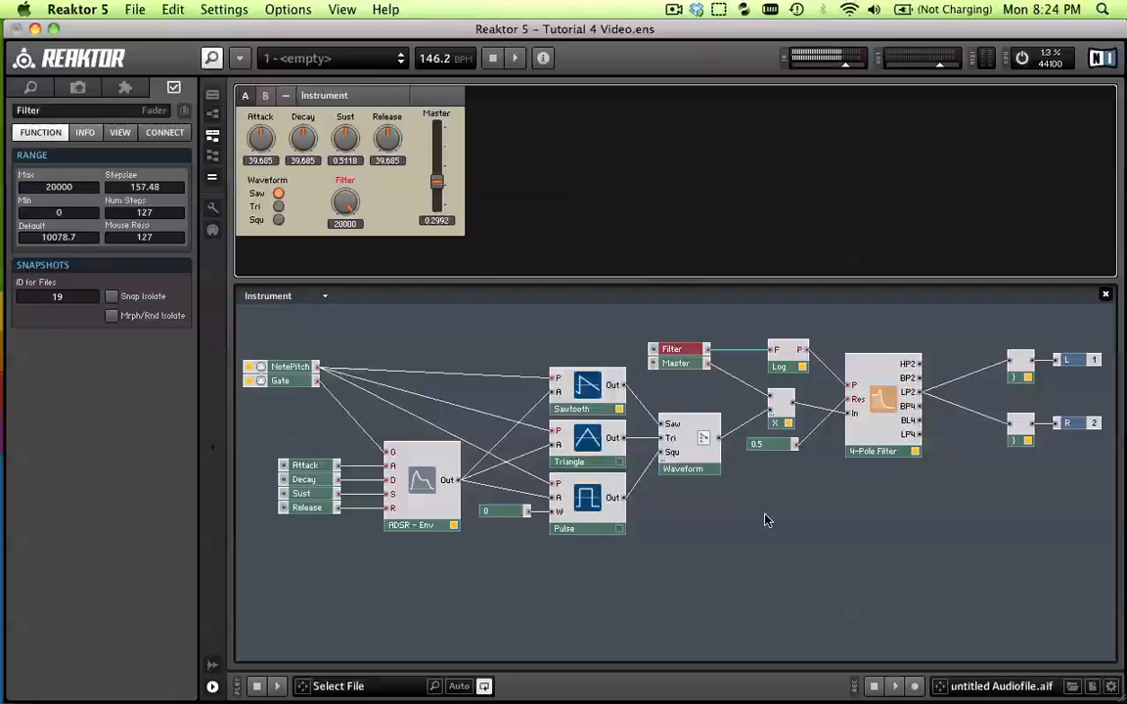
Insert a new empty macro in the free area of the instrument structure below the 4-Pole Filter
left_click(810, 488)
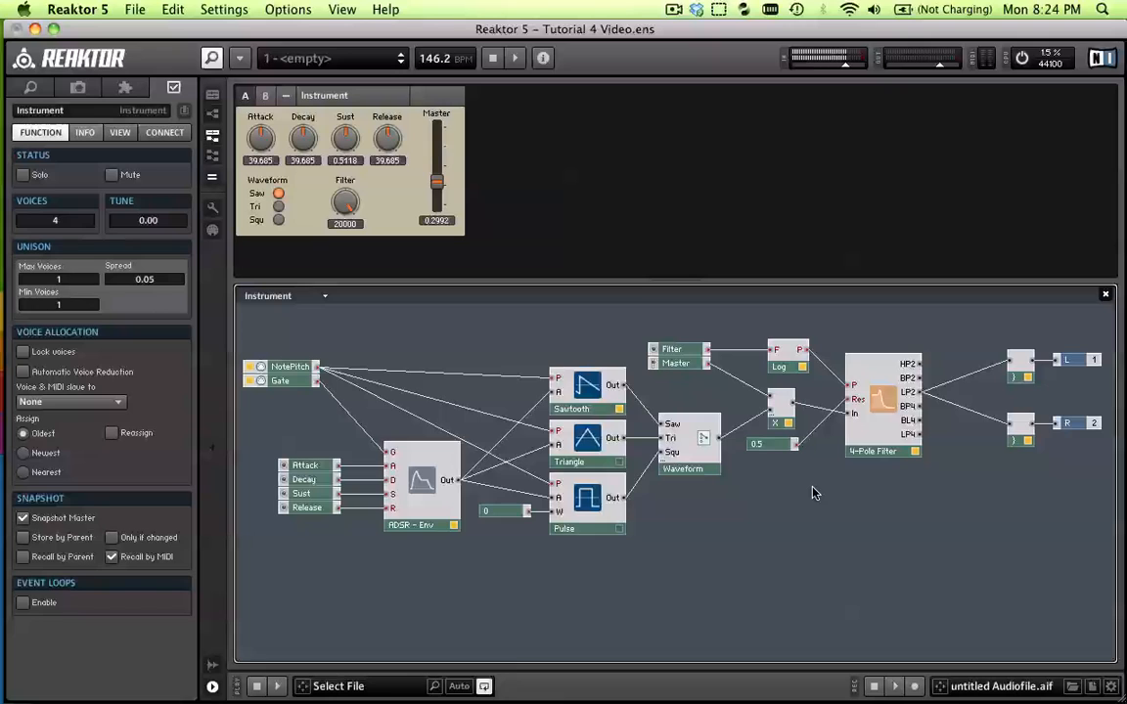
right_click(827, 485)
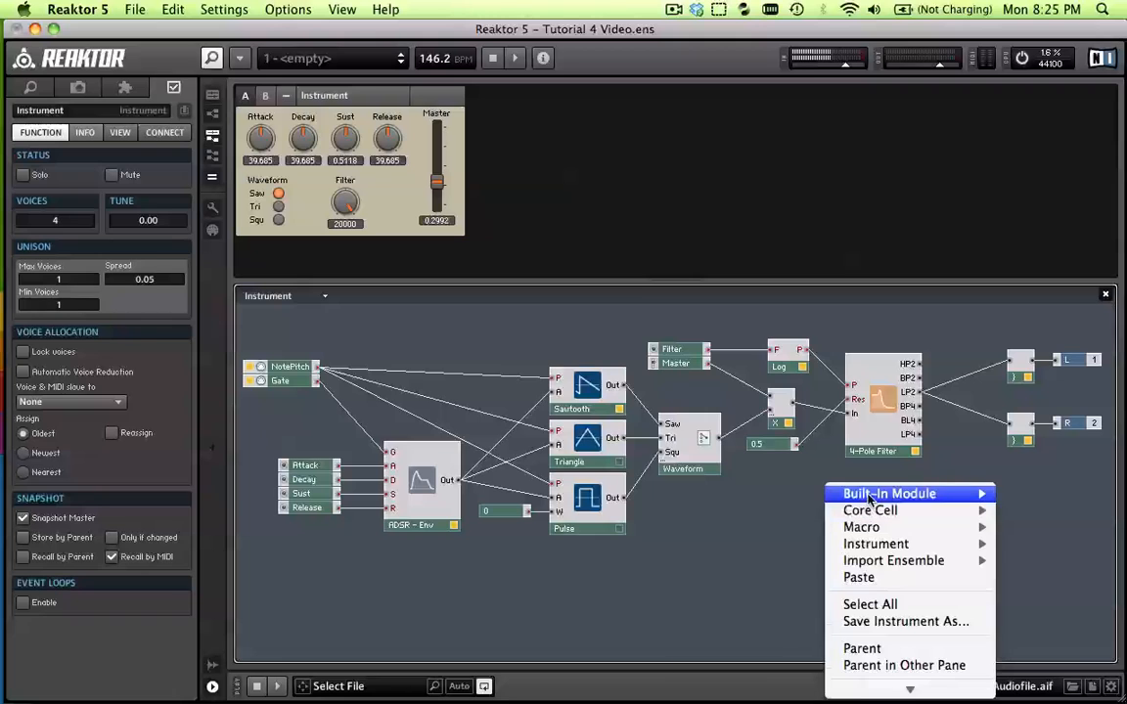
mouse_move(866, 527)
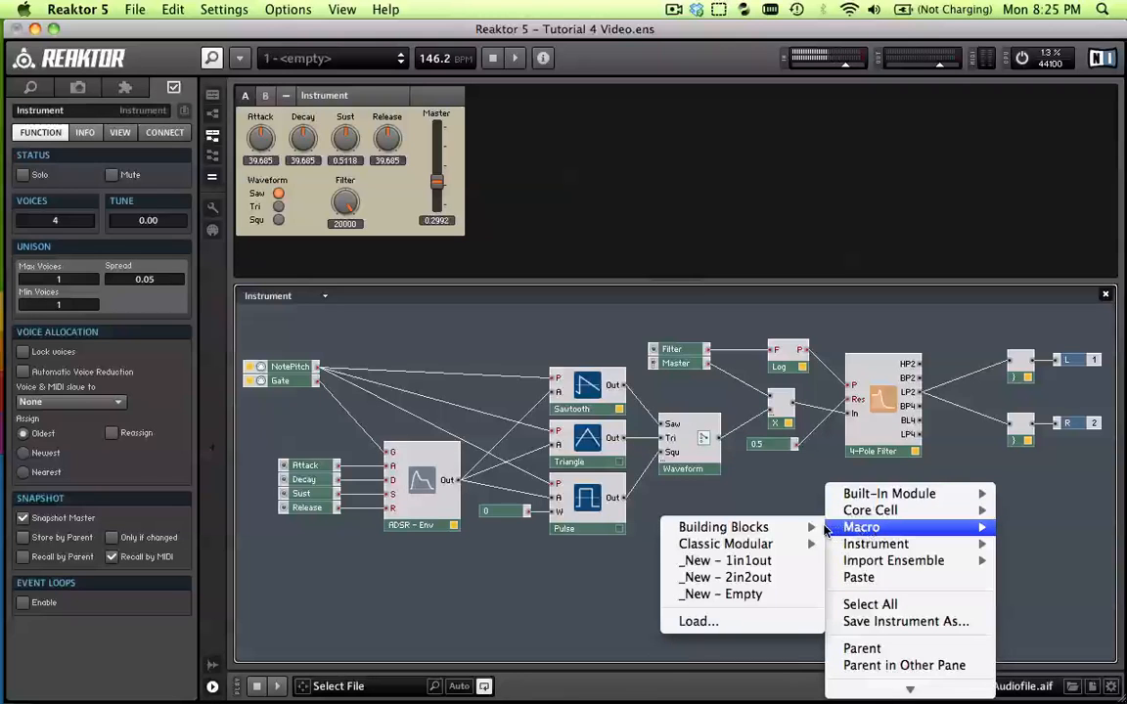
mouse_move(785, 529)
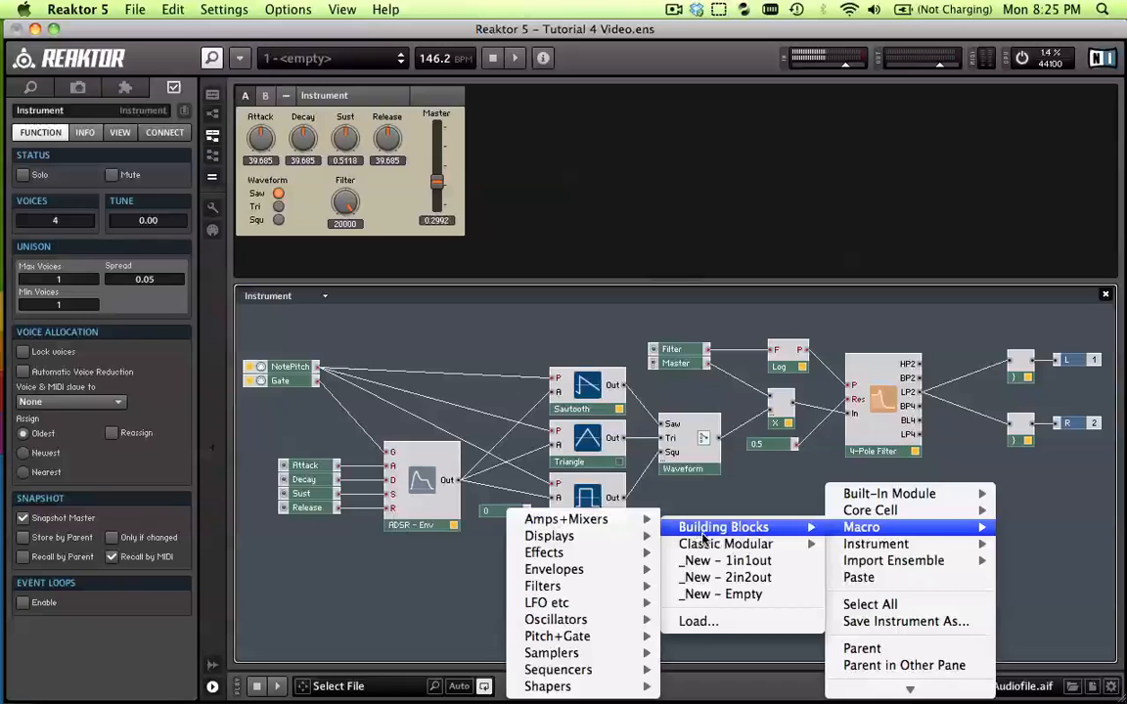
left_click(748, 596)
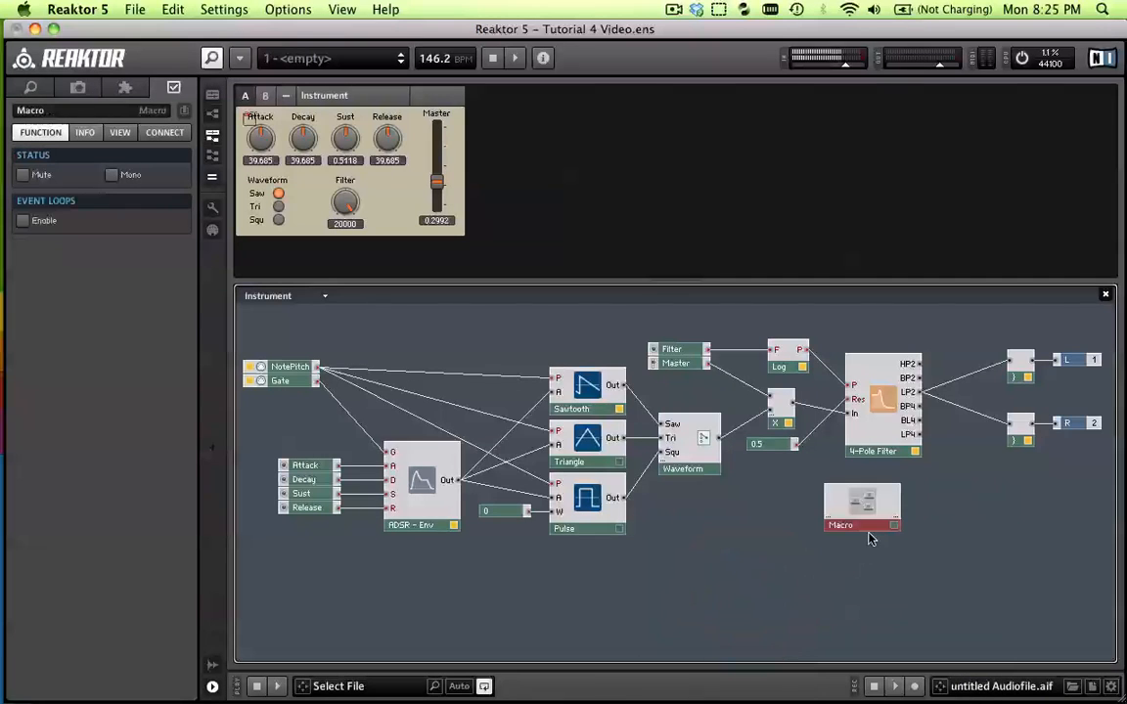
Rename the new macro as Stuff
left_click(860, 500)
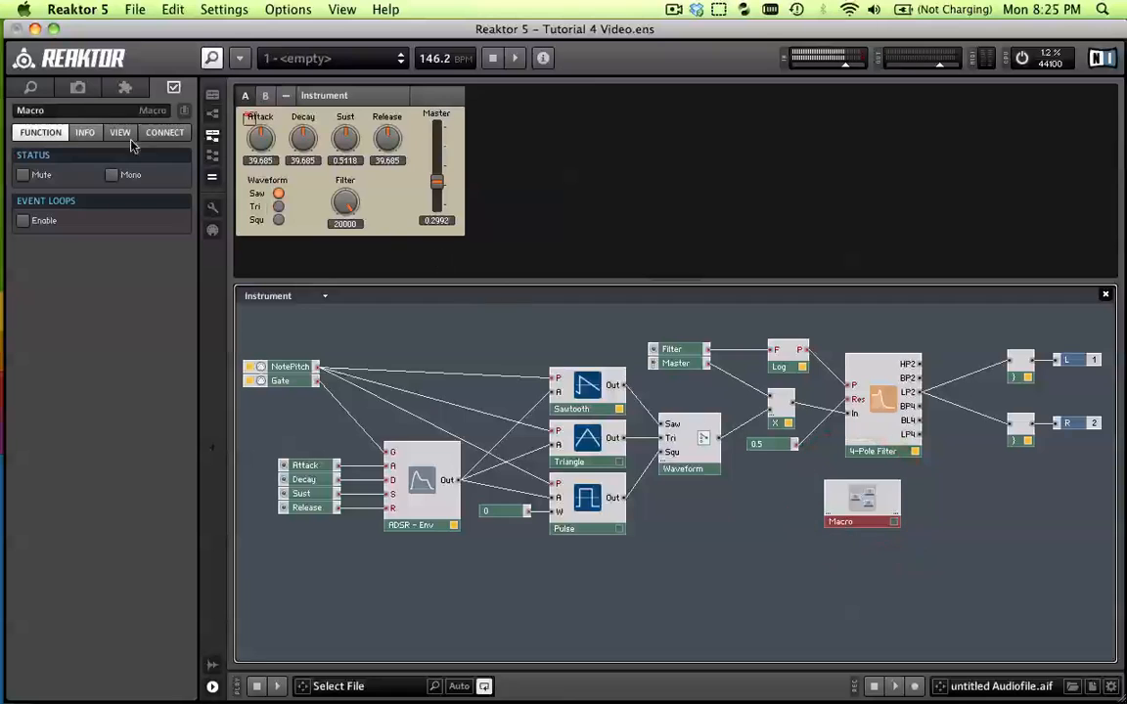
left_click(95, 111)
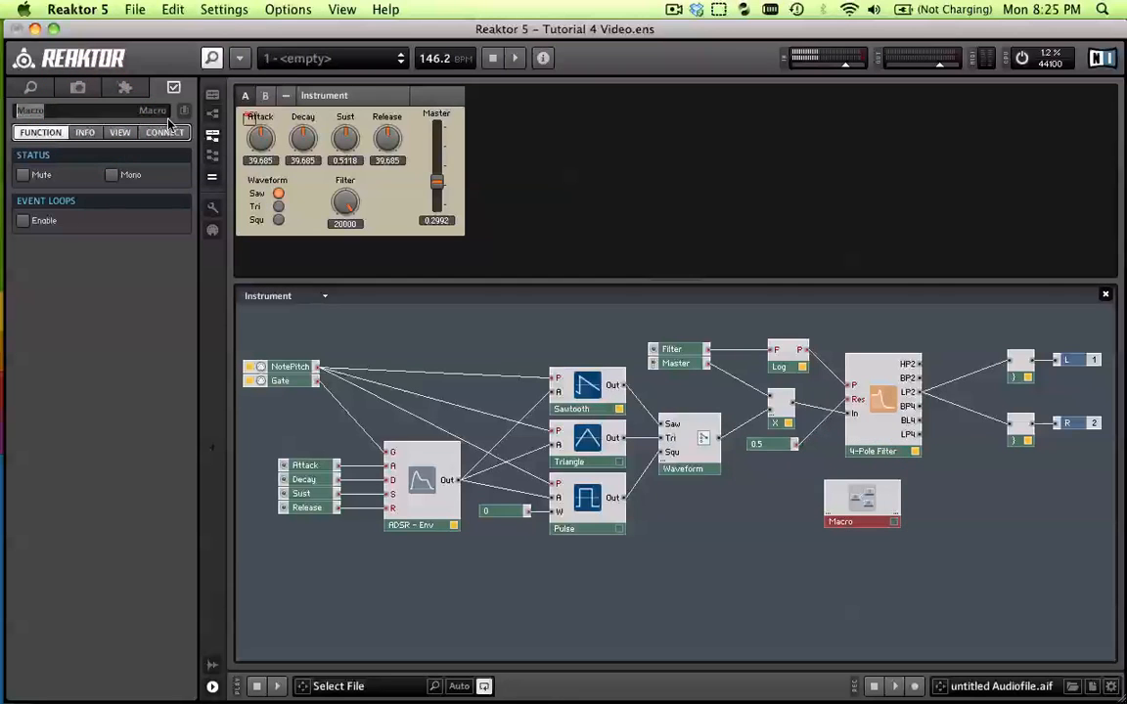
type("Stuff")
key("Return")
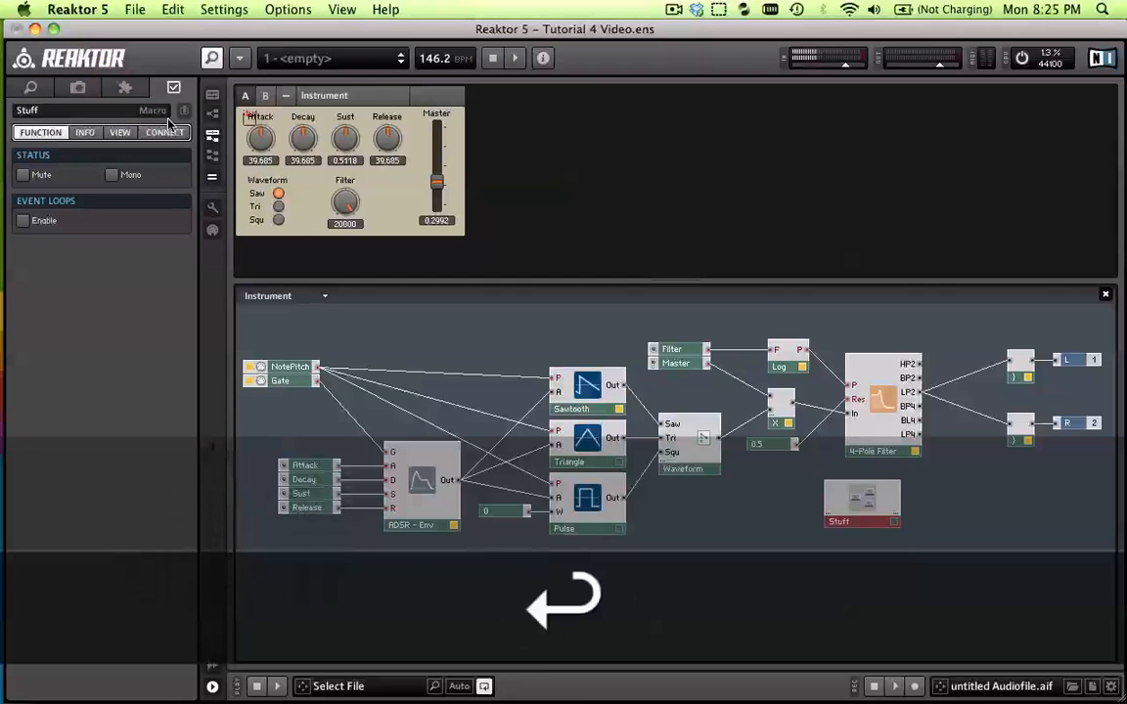
Cut the 4-Pole Filter, the Log module, the Filter knob and the 0.5 constant from the instrument structure
left_click(890, 409)
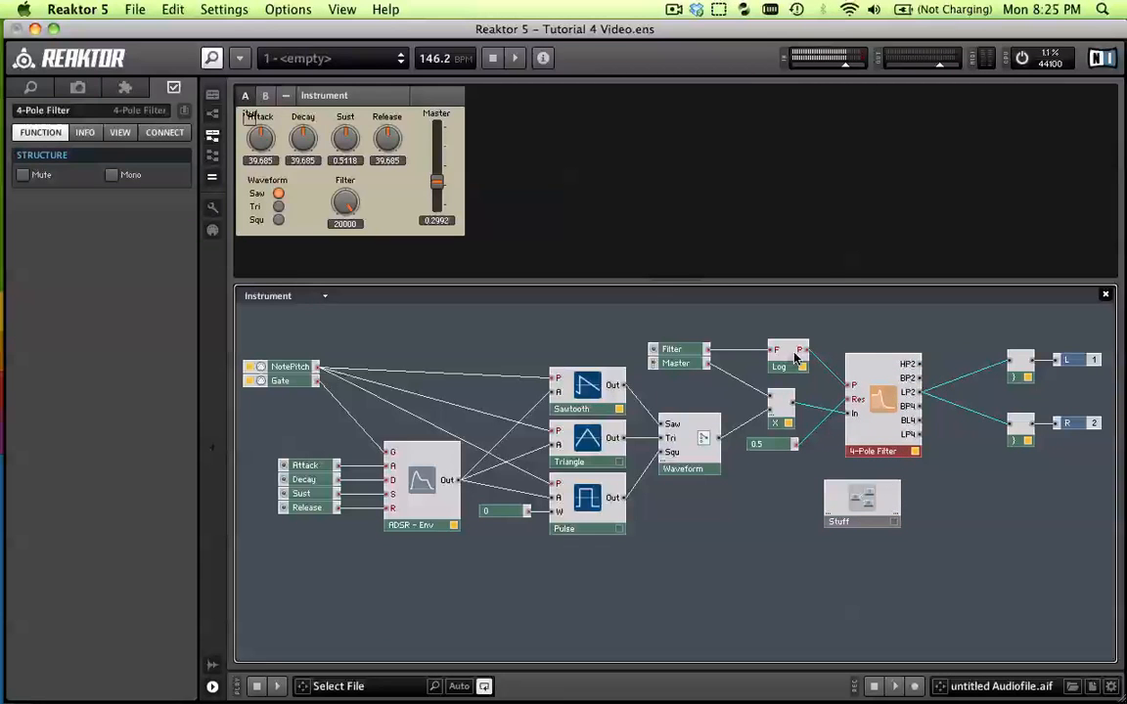
key("shift")
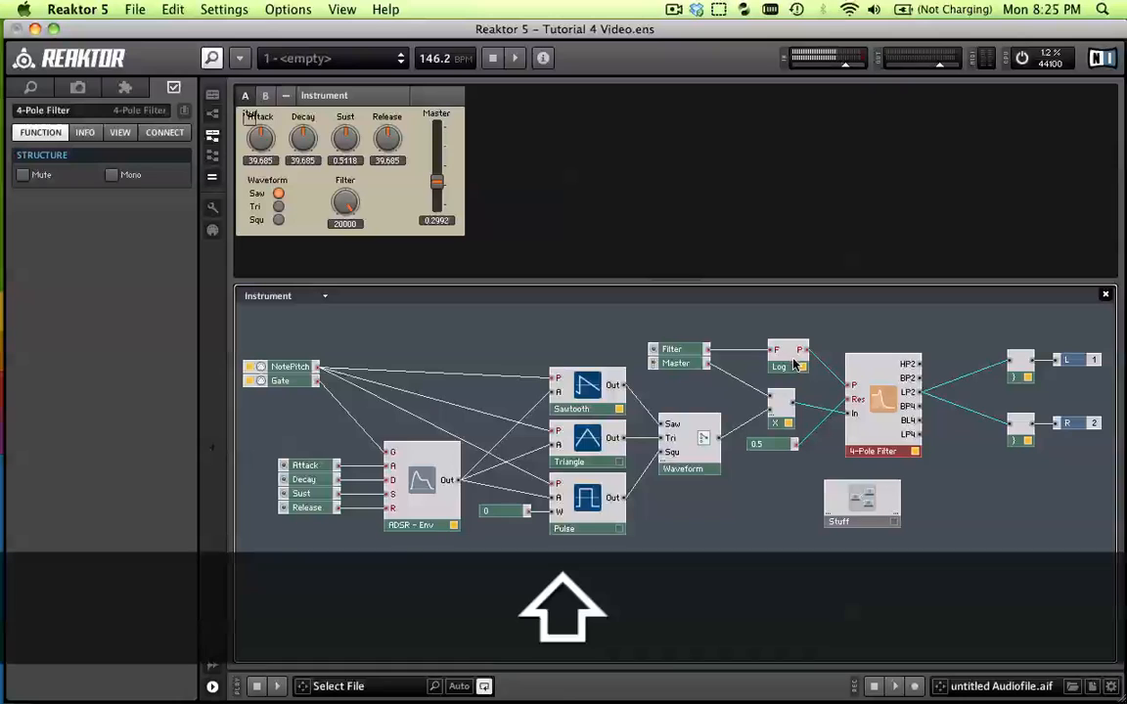
left_click(792, 366, "shift")
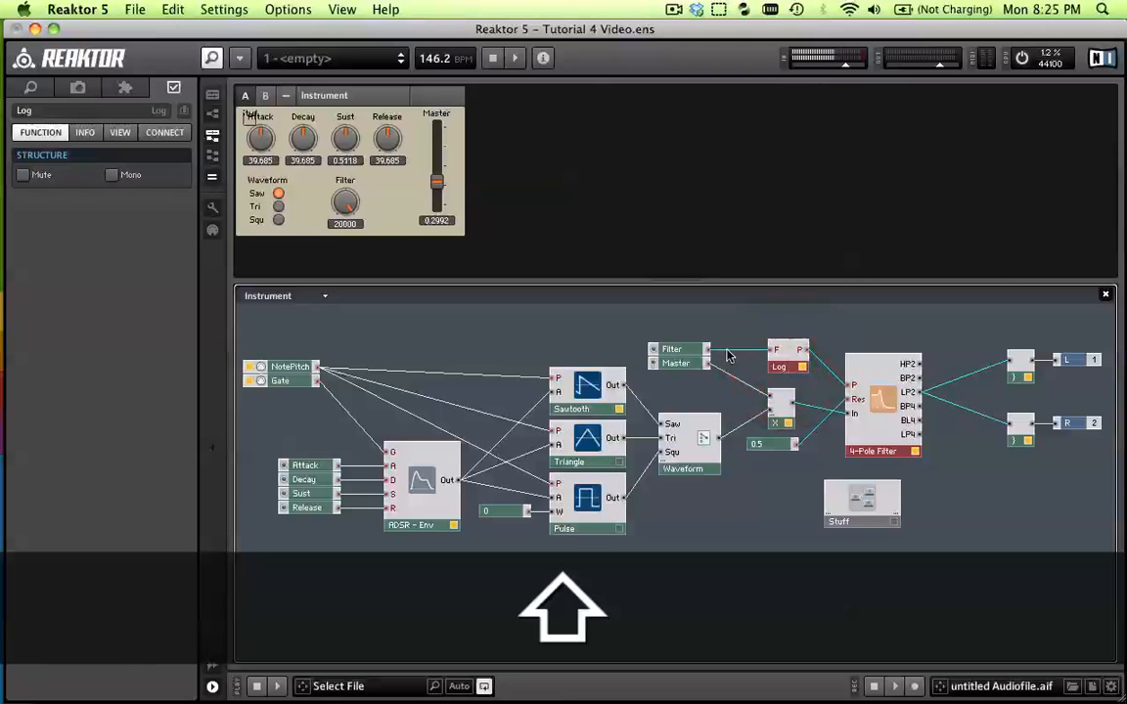
left_click(690, 353, "shift")
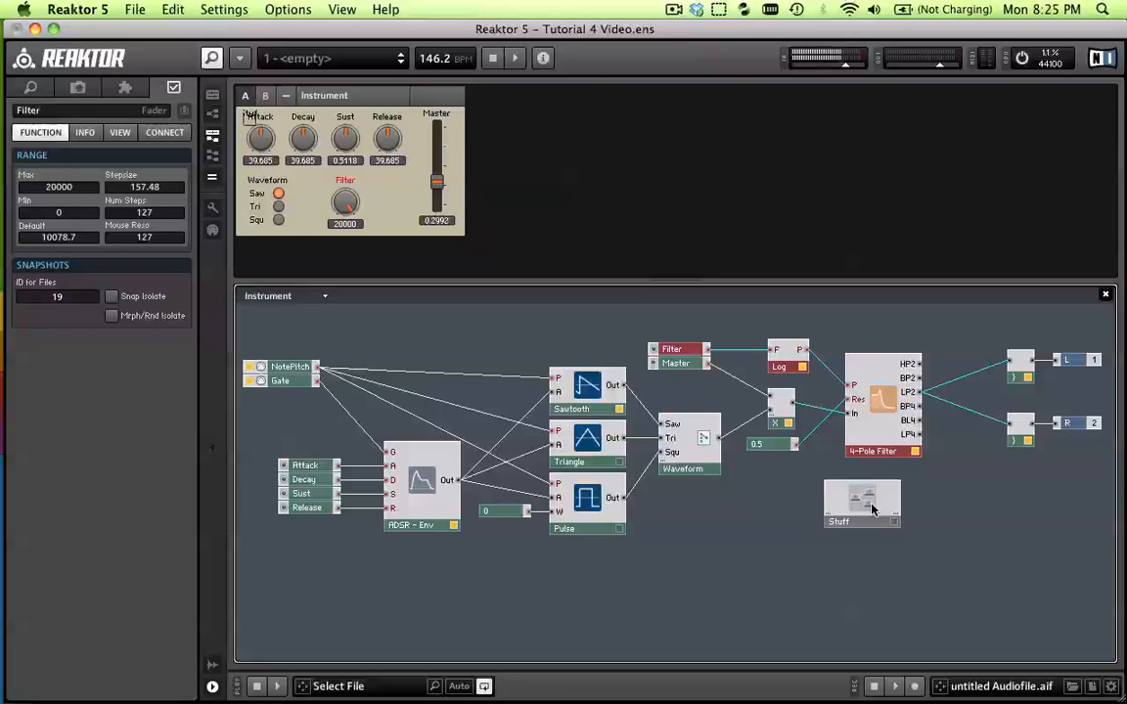
key("shift")
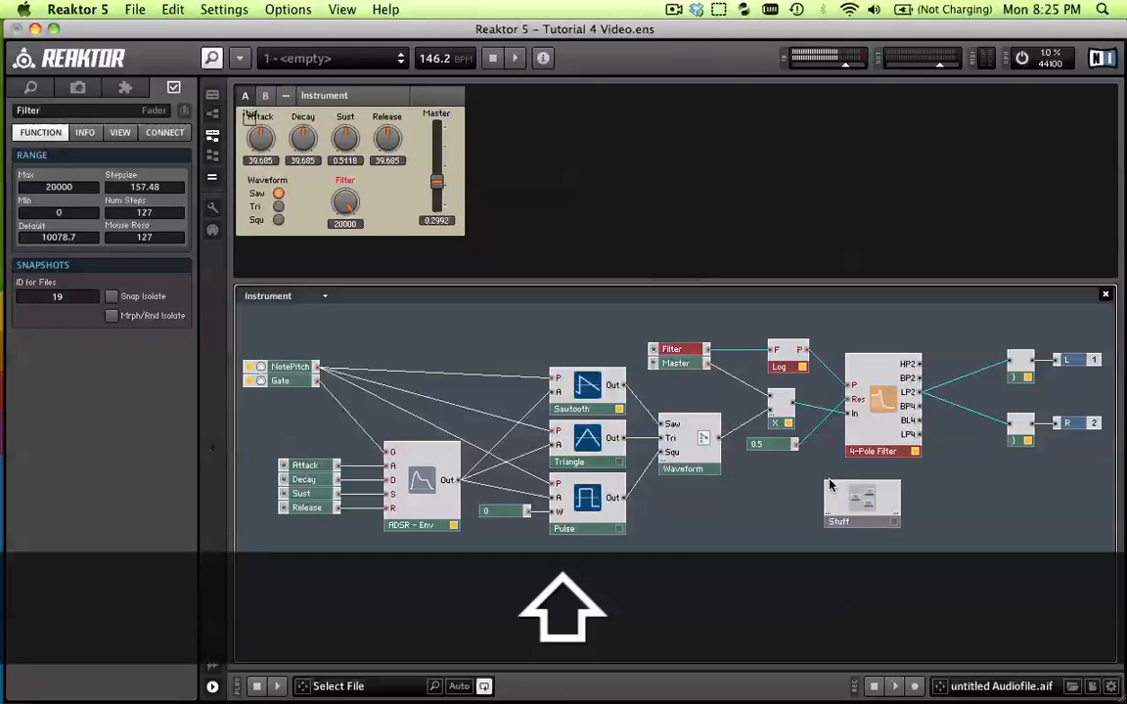
left_click(766, 448, "shift")
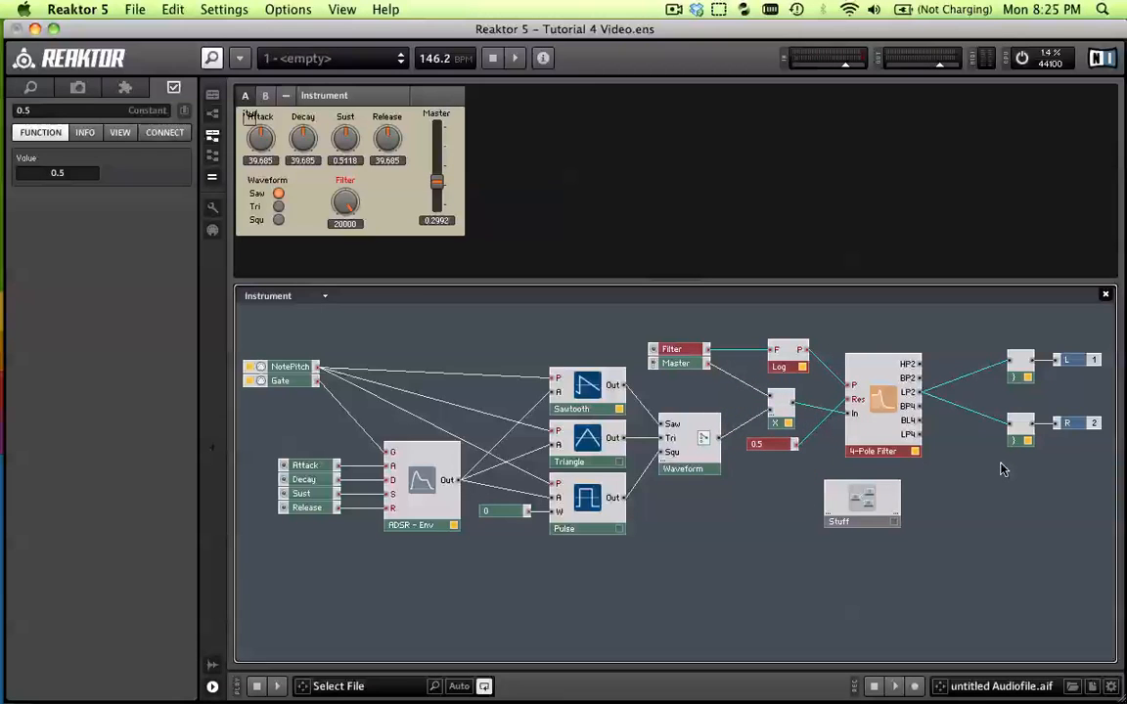
right_click(877, 405)
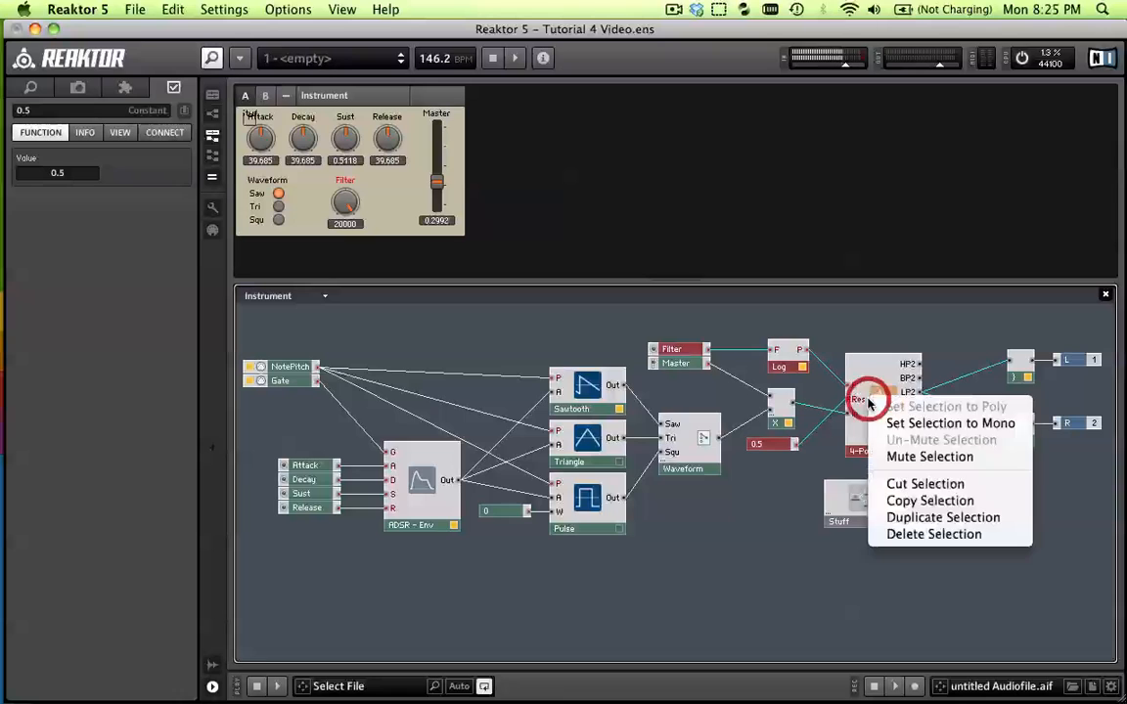
left_click(926, 484)
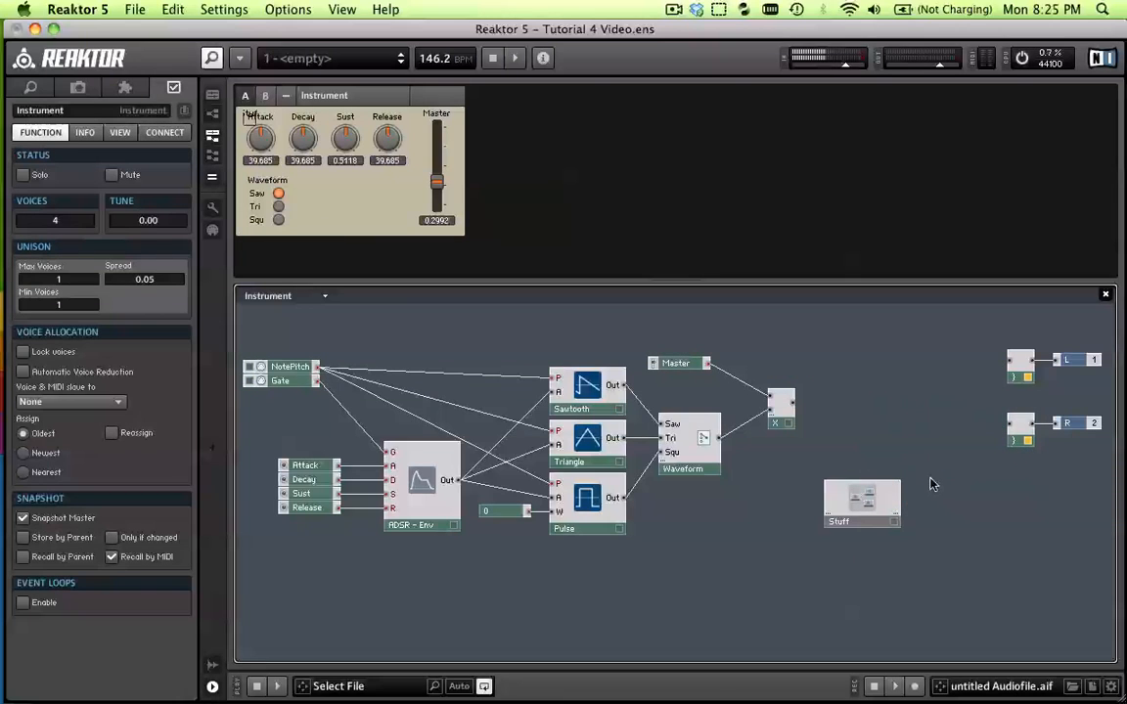
Paste the cut filter modules inside the Stuff macro and return to the instrument structure
double_click(867, 504)
right_click(604, 386)
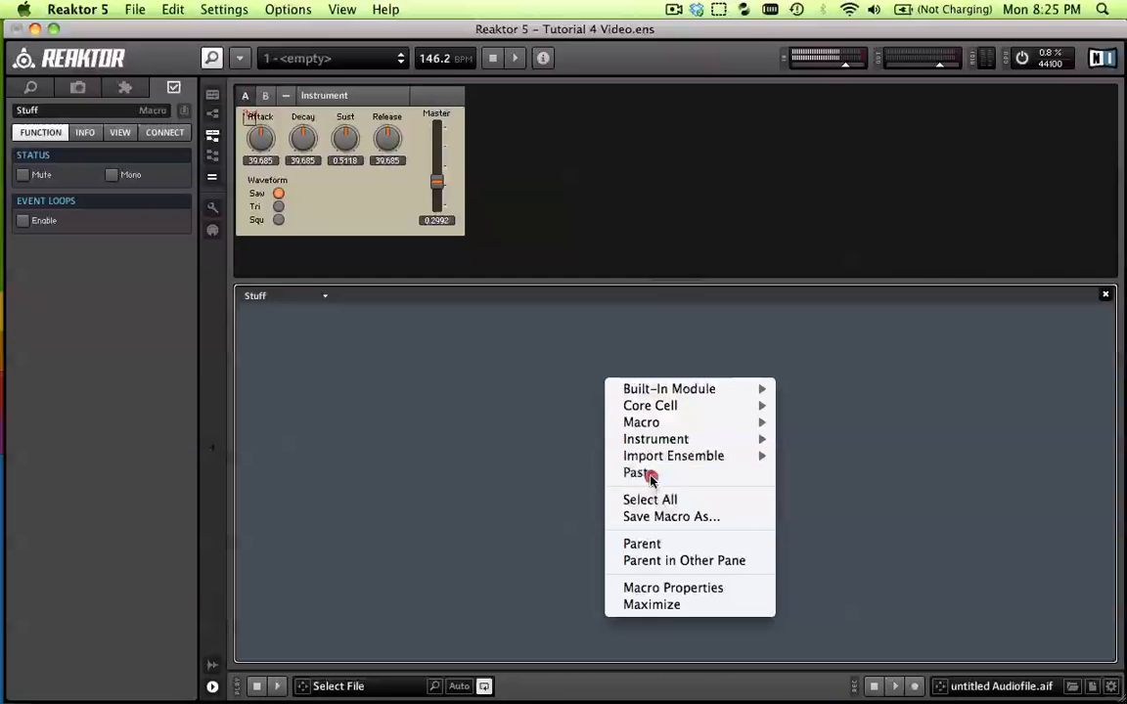
left_click(642, 471)
left_click(577, 450)
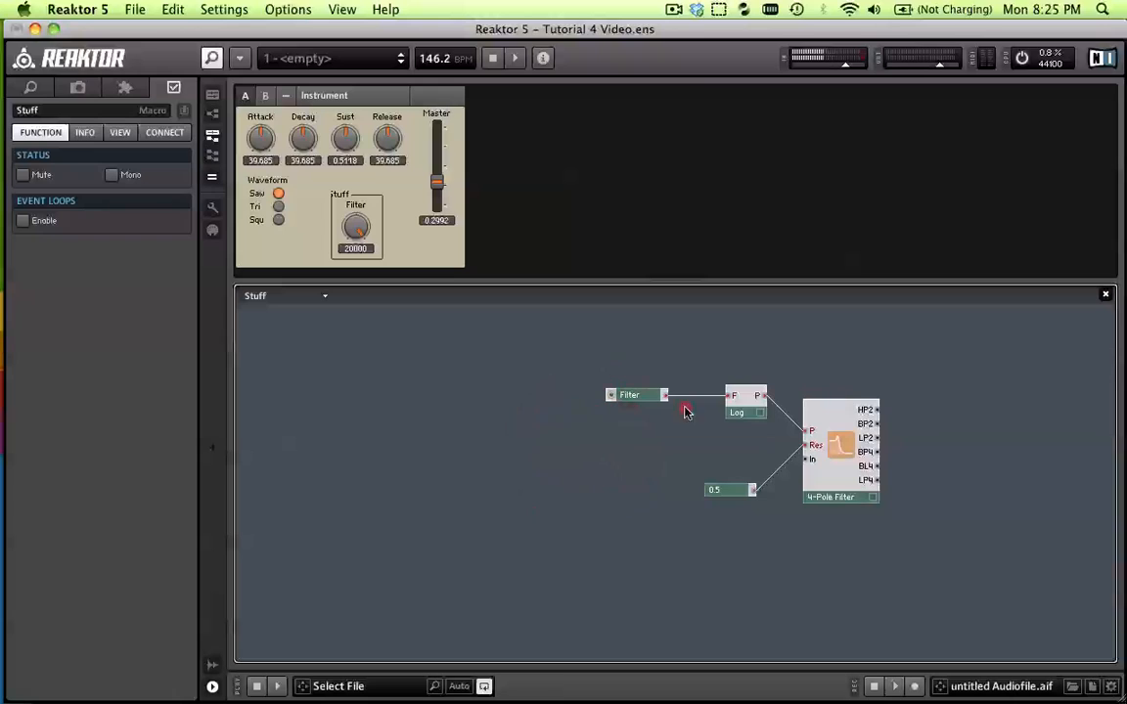
left_click(878, 535)
left_click(673, 502)
double_click(643, 474)
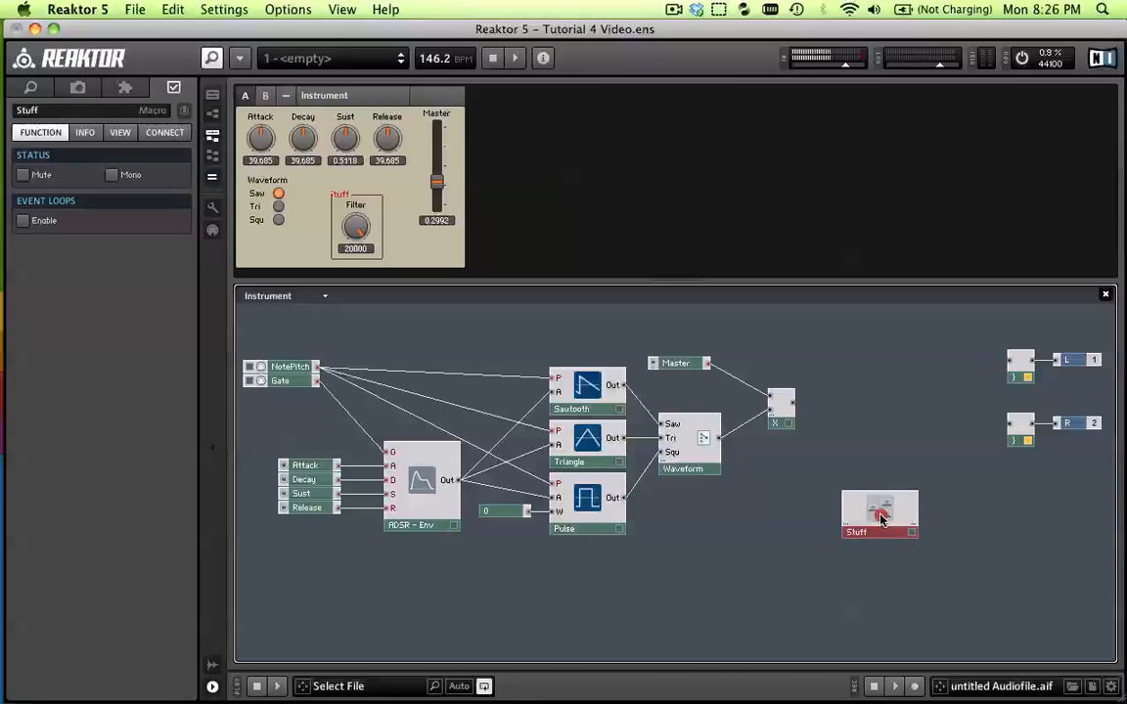
Reposition the Stuff macro and wire the multiplier's output to the voice combiners feeding the L and R outputs
left_click_drag(861, 511, 856, 531)
left_click(817, 418)
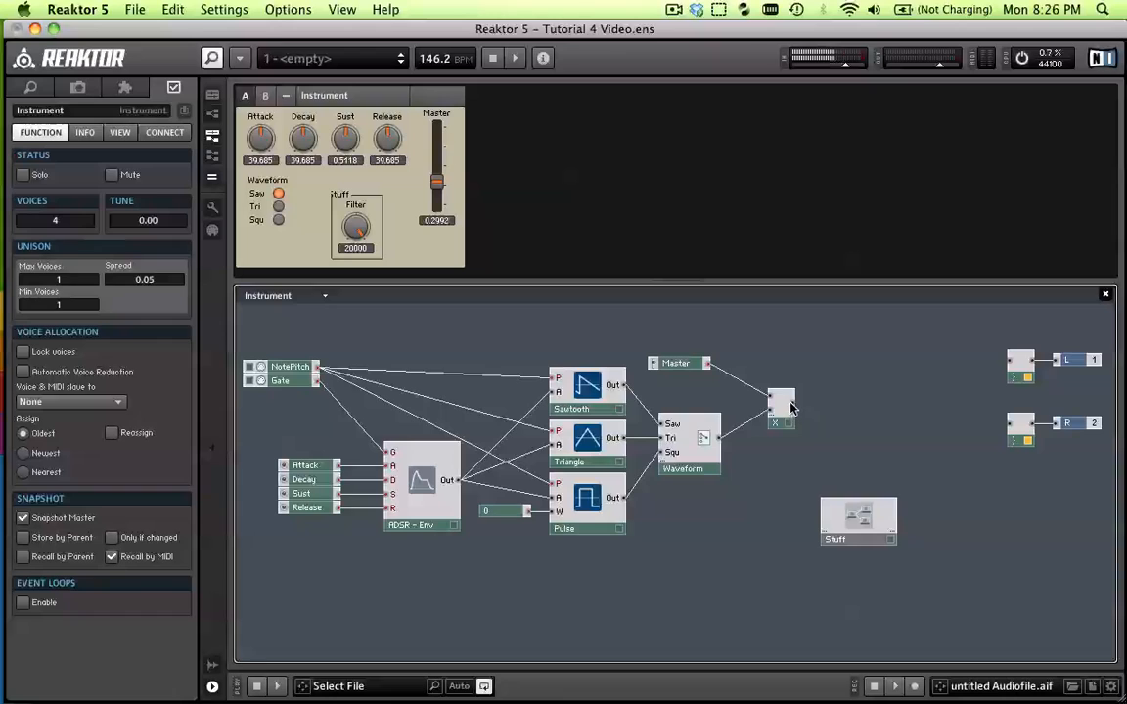
mouse_move(794, 404)
left_mouse_down()
mouse_move(973, 382)
mouse_move(1009, 361)
left_mouse_up()
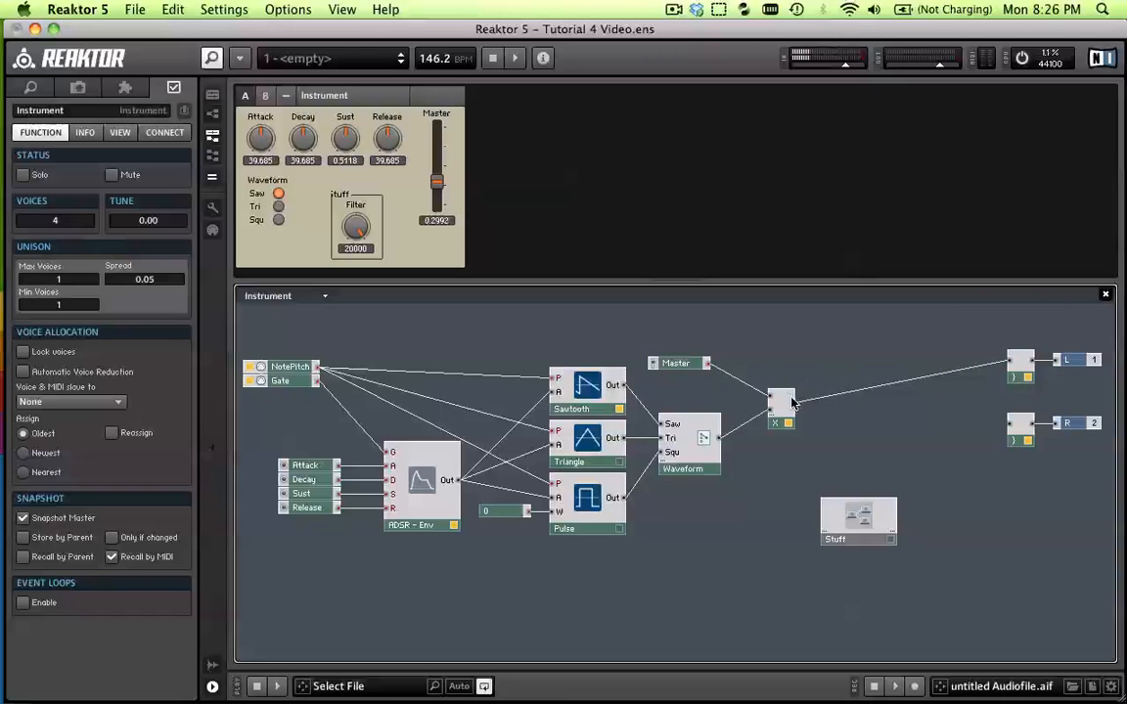
left_click_drag(793, 404, 1017, 427)
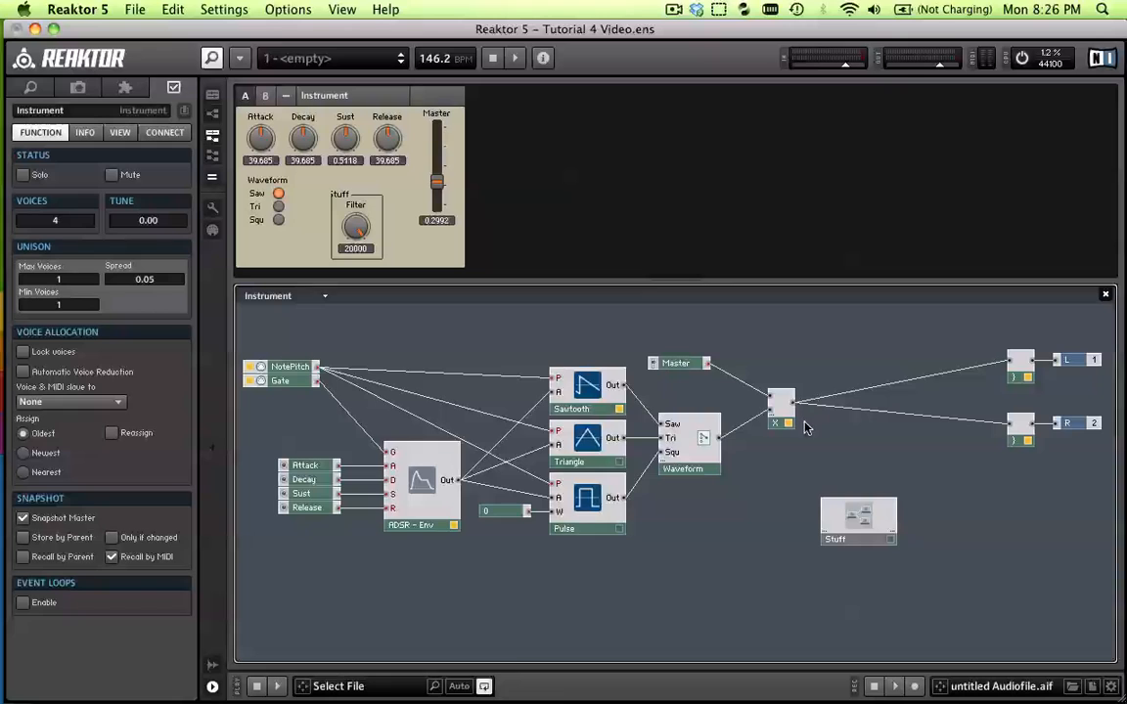
Move the Stuff macro, the Master fader and the multiplier closer to the outputs, making room after the Waveform switch
left_click_drag(873, 514, 945, 511)
left_click(737, 491)
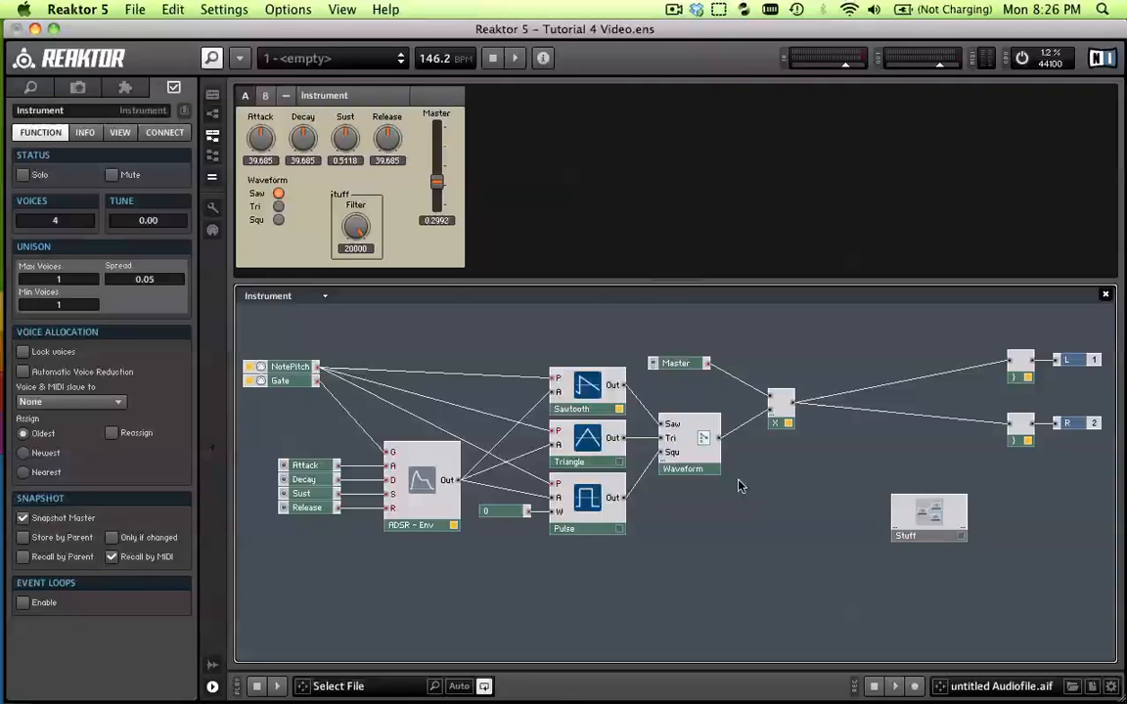
left_click(675, 504)
left_click(701, 528)
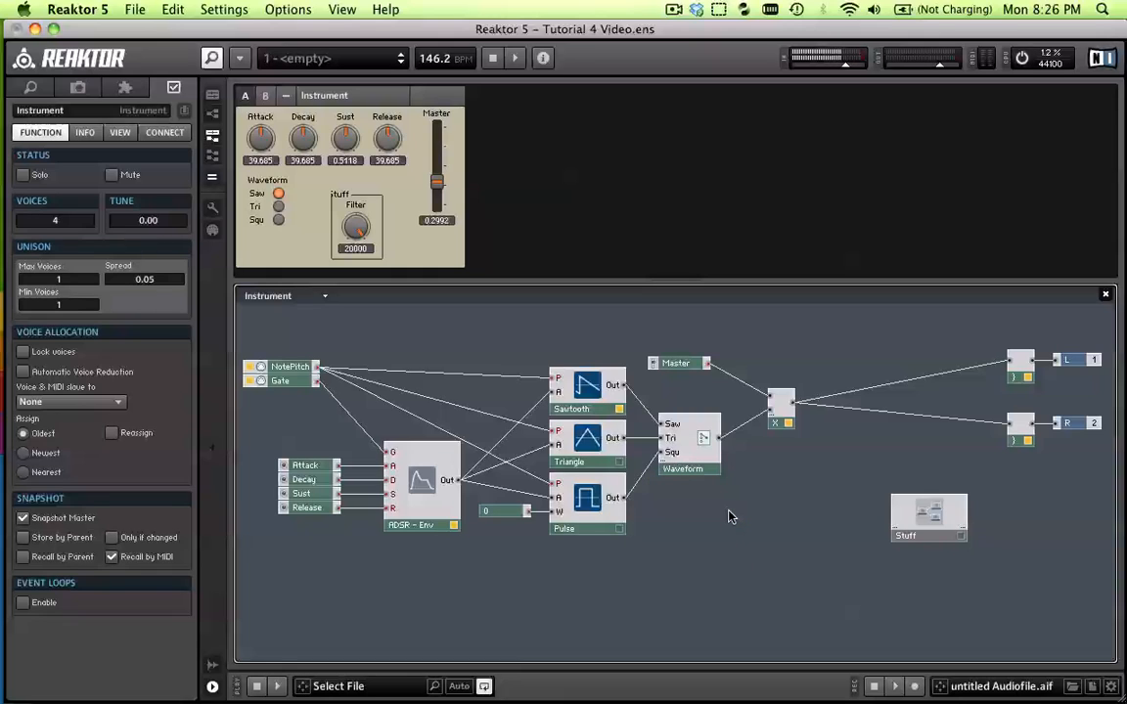
left_click(677, 362)
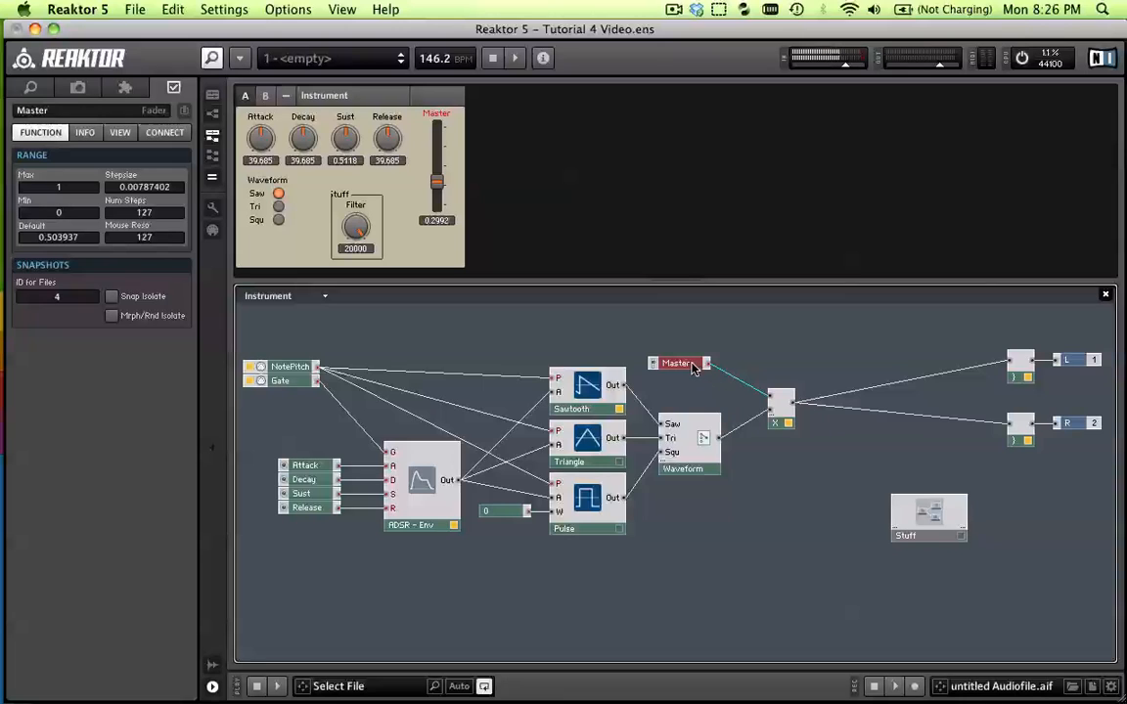
left_click(780, 411, "shift")
left_click_drag(708, 366, 782, 370)
left_click(631, 355)
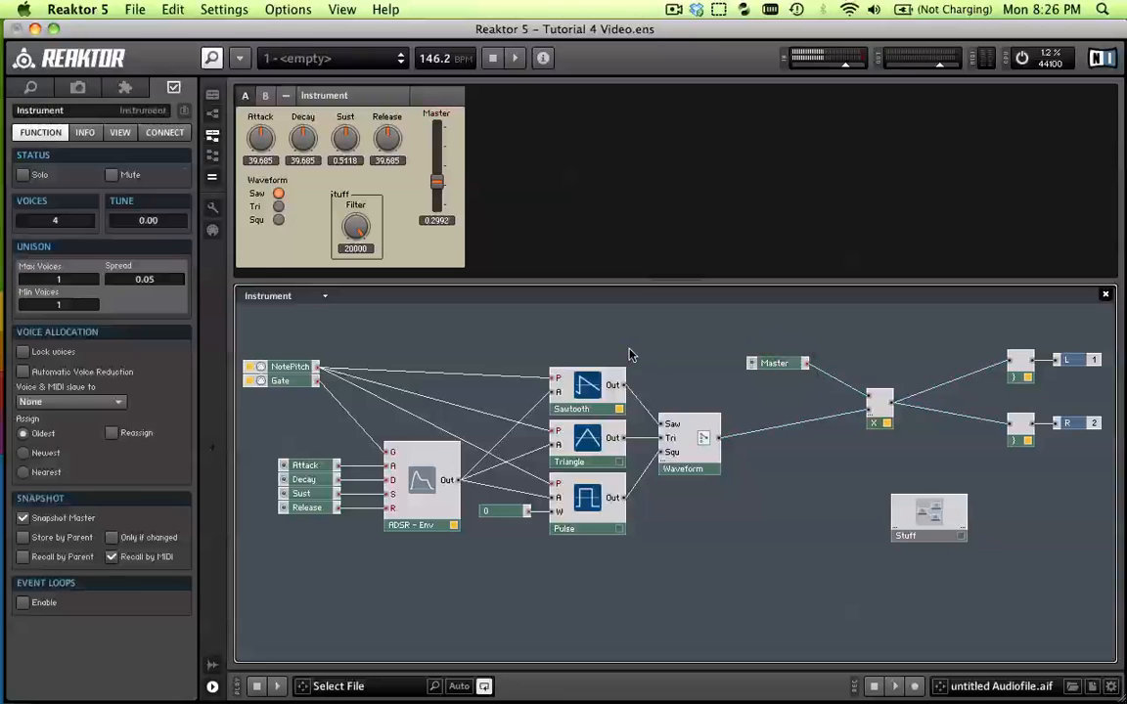
Insert a Constant math module above the Sawtooth oscillator and set it to 0
right_click(555, 339)
mouse_move(626, 344)
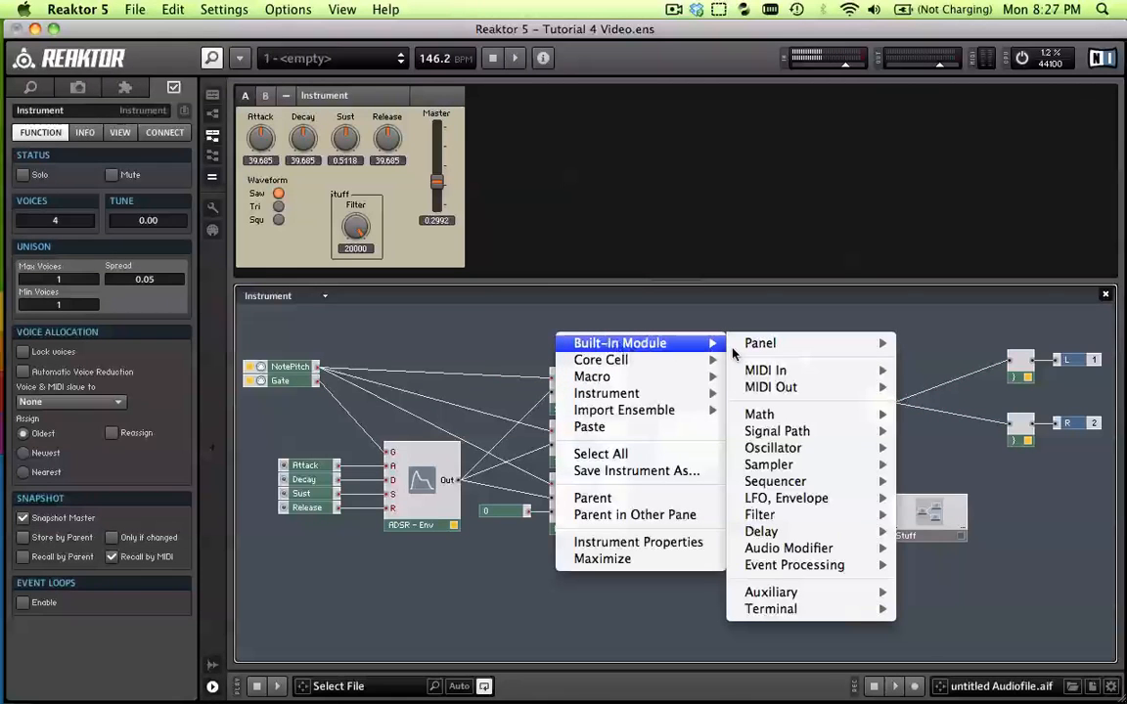
mouse_move(782, 415)
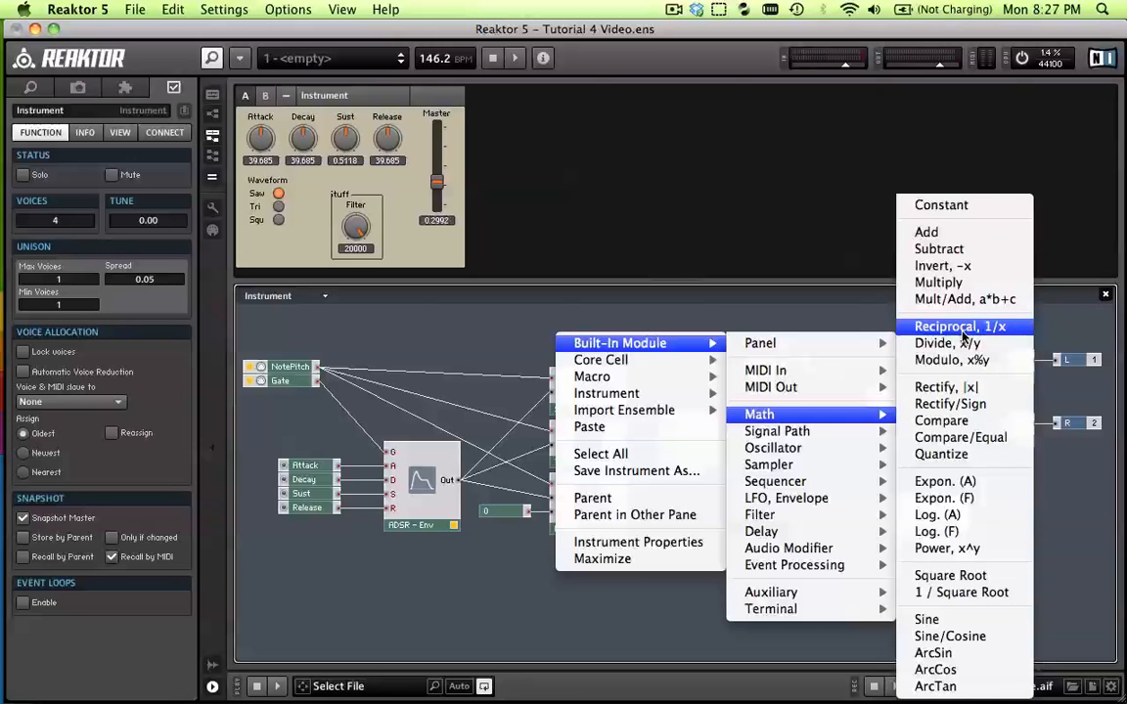
left_click(924, 206)
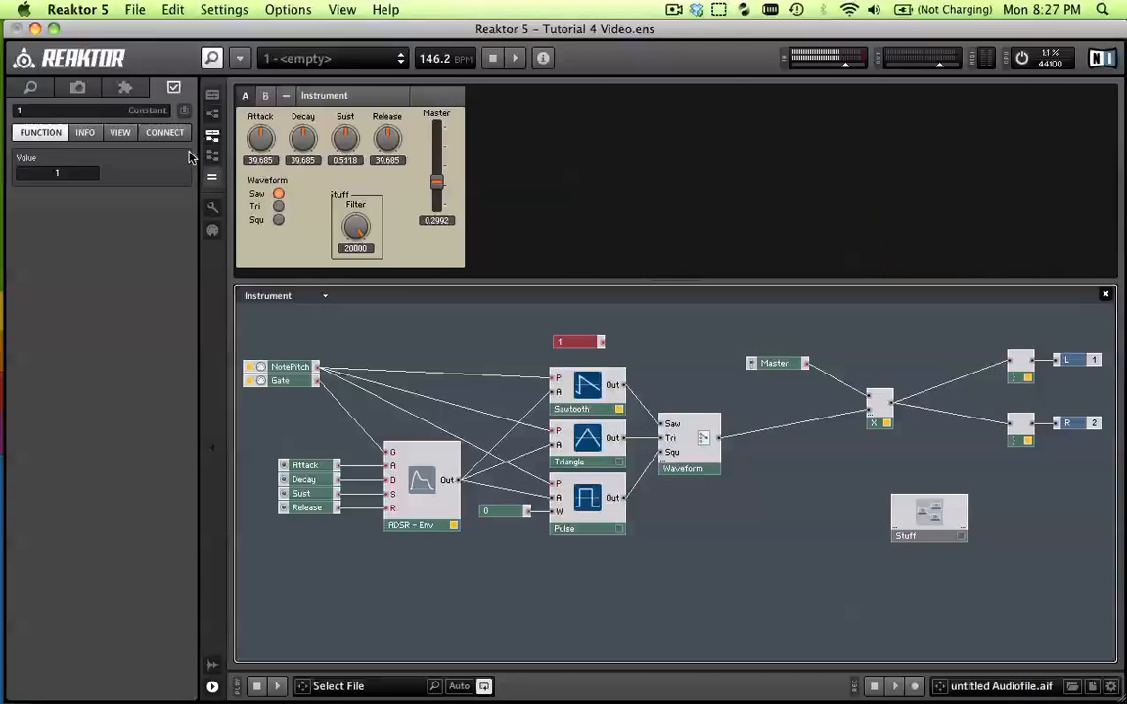
left_click(85, 112)
type("0")
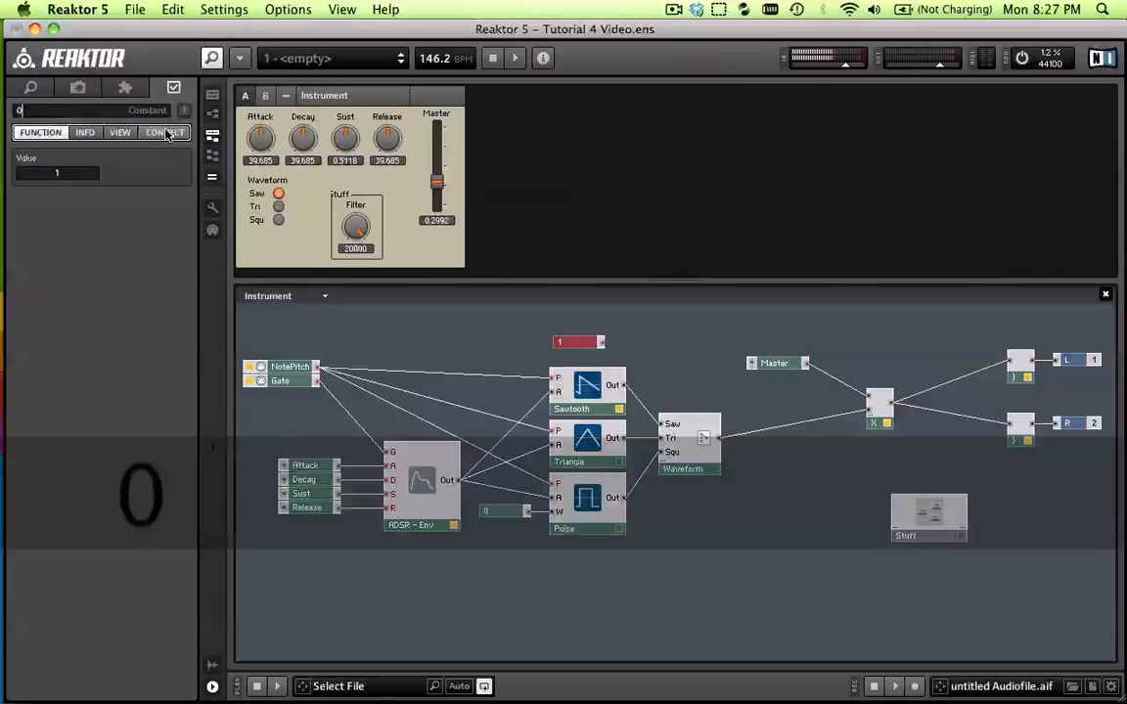
key("Return")
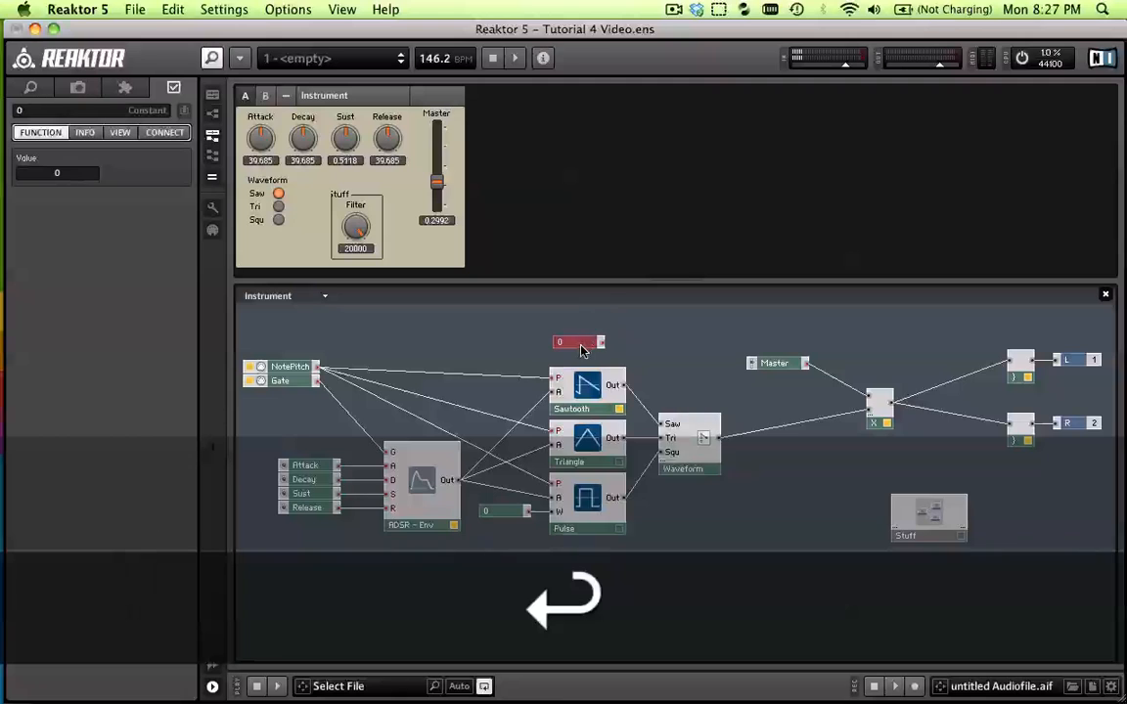
Wire the Constant's output into a new input above Saw on the Waveform switch and label that input Off
left_click_drag(601, 343, 682, 422)
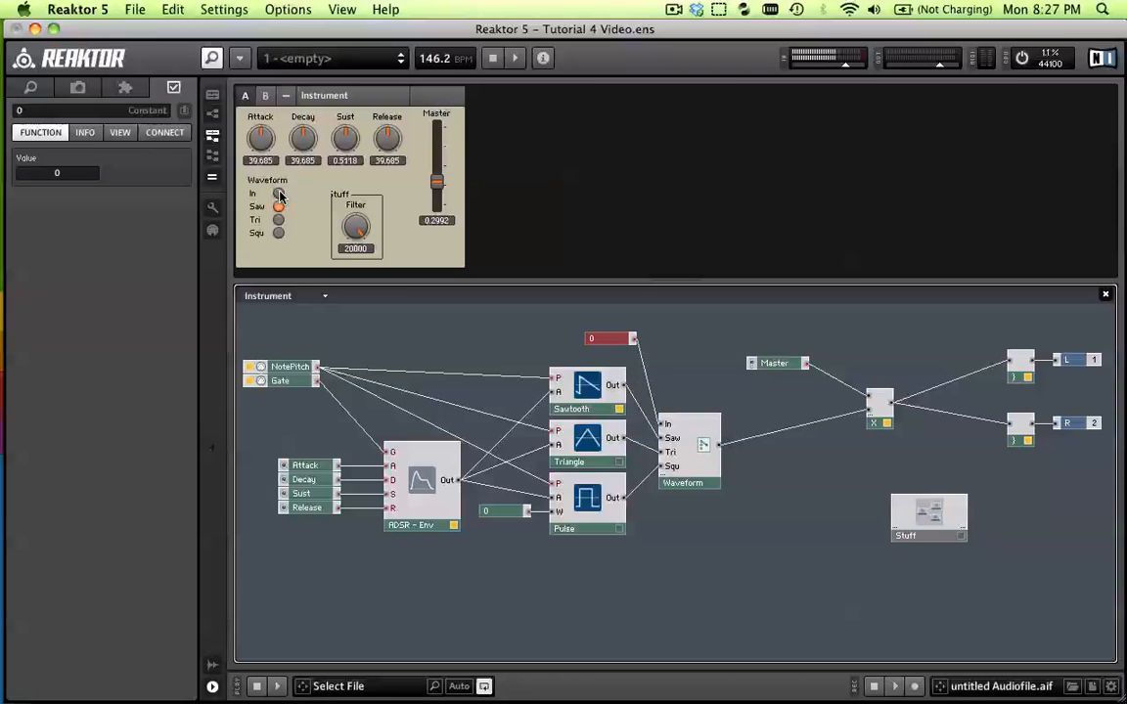
left_click(674, 430)
left_click(669, 427)
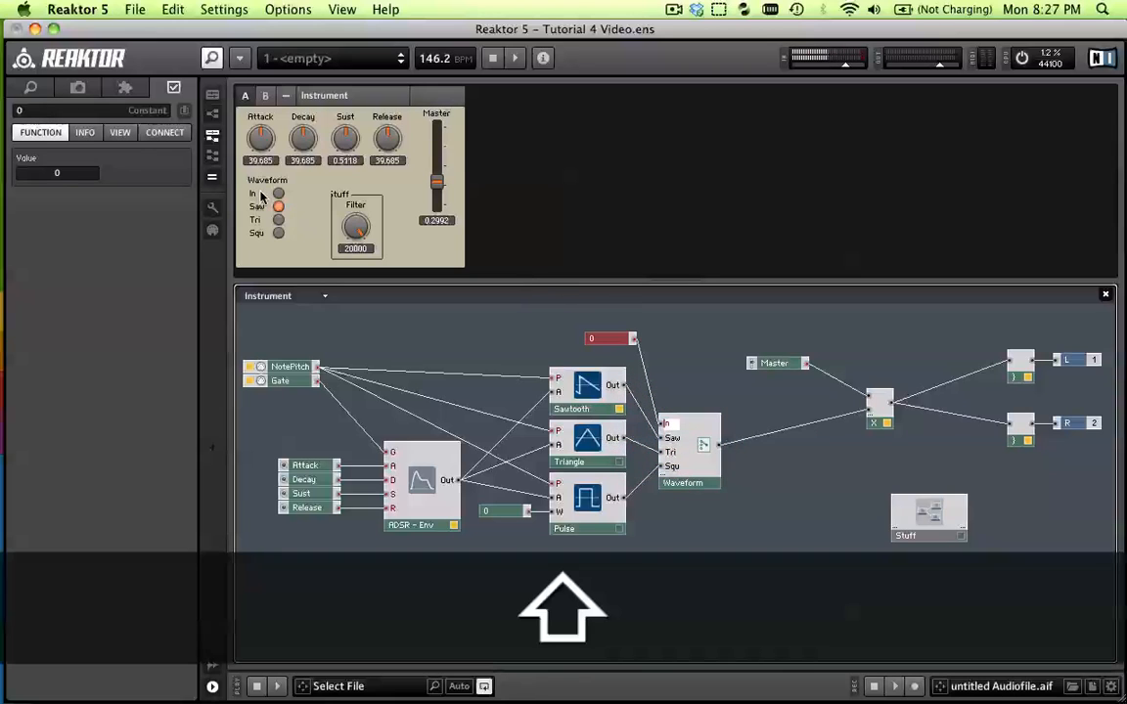
type("Off")
key("Return")
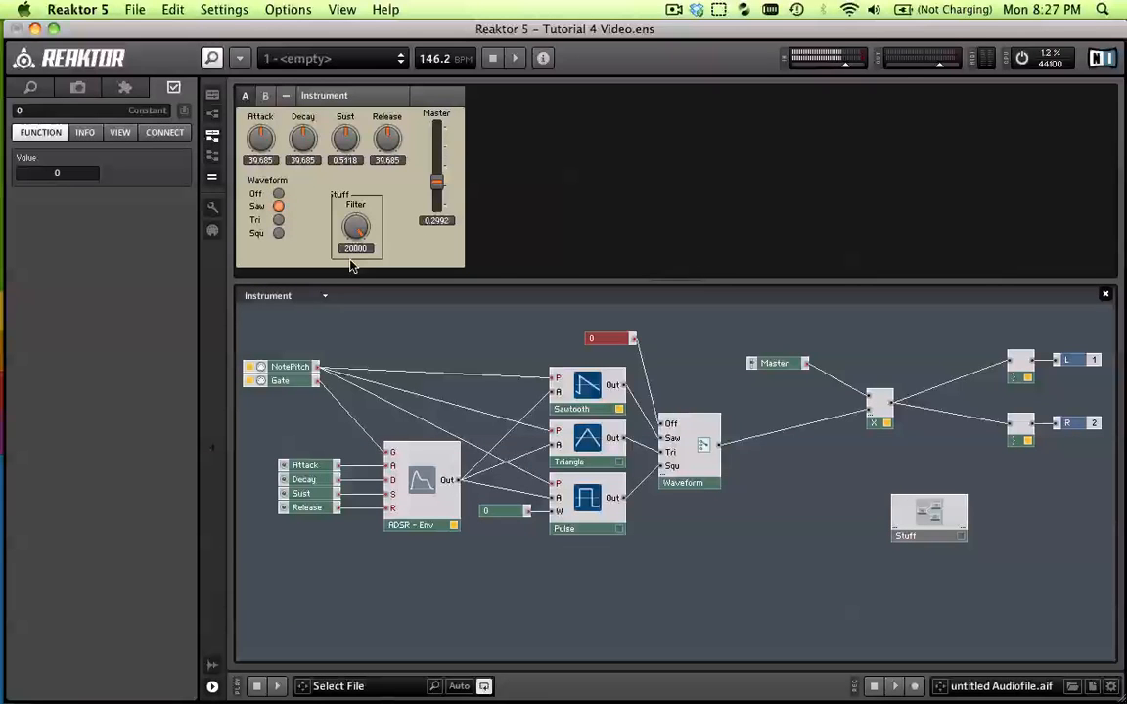
Try the Squ, Off and Saw positions of the Waveform switch, leaving it set to Off
left_click(279, 233)
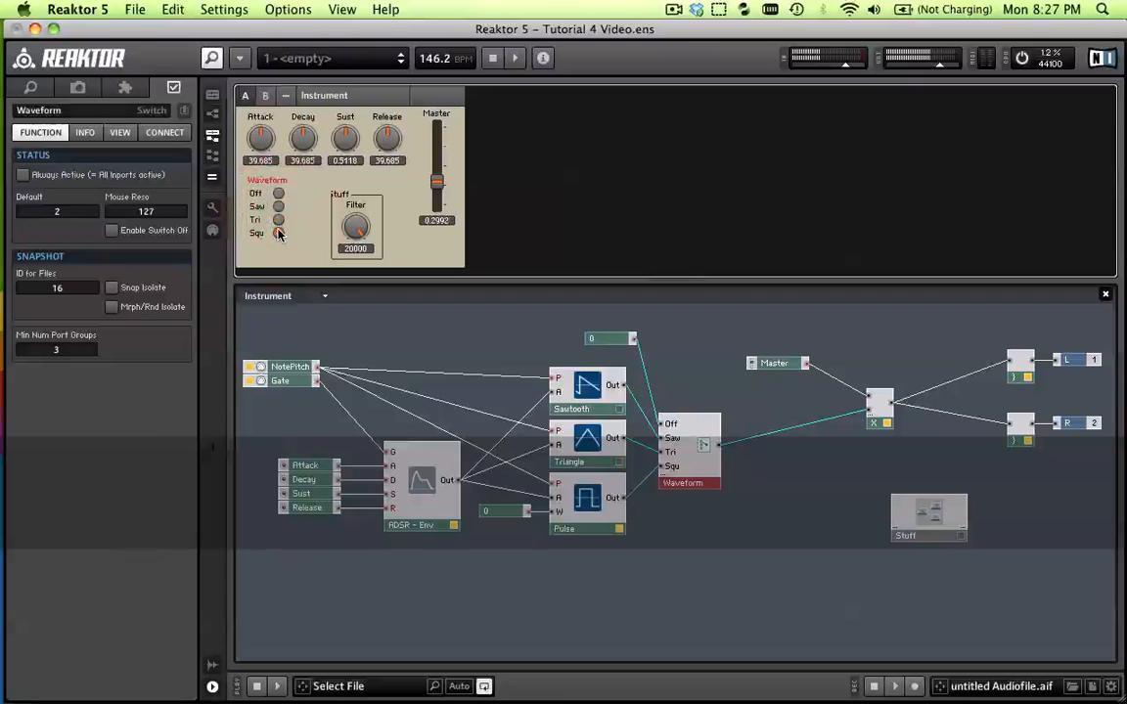
left_click(278, 193)
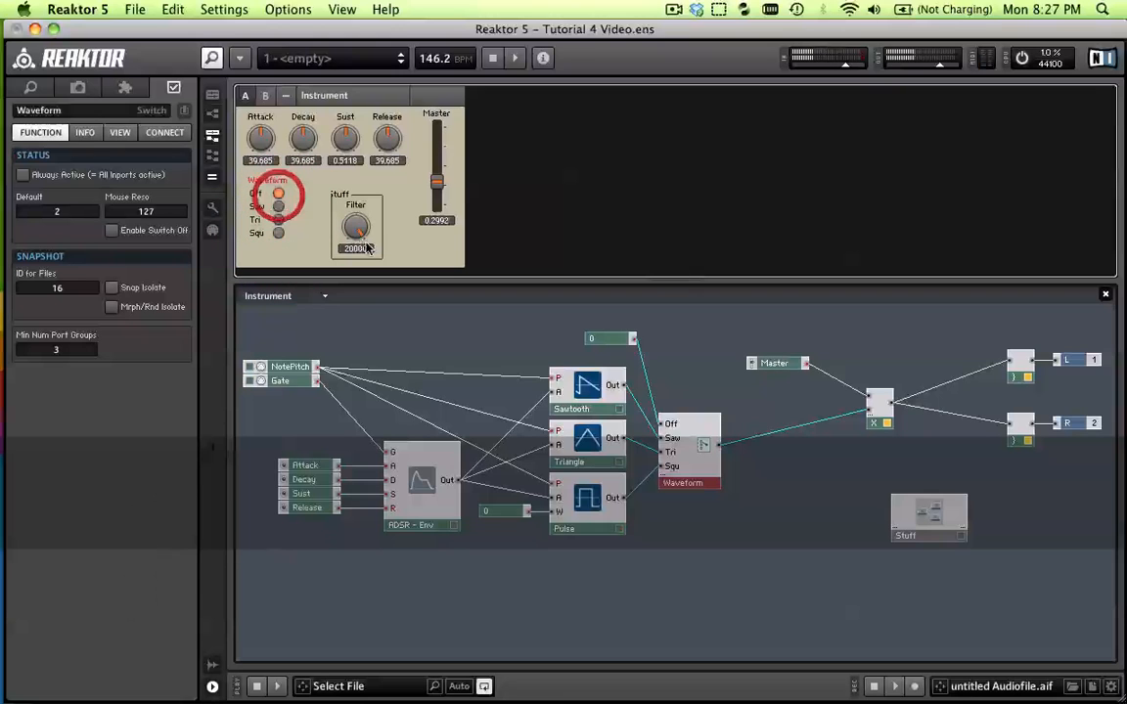
left_click(280, 207)
left_click(279, 194)
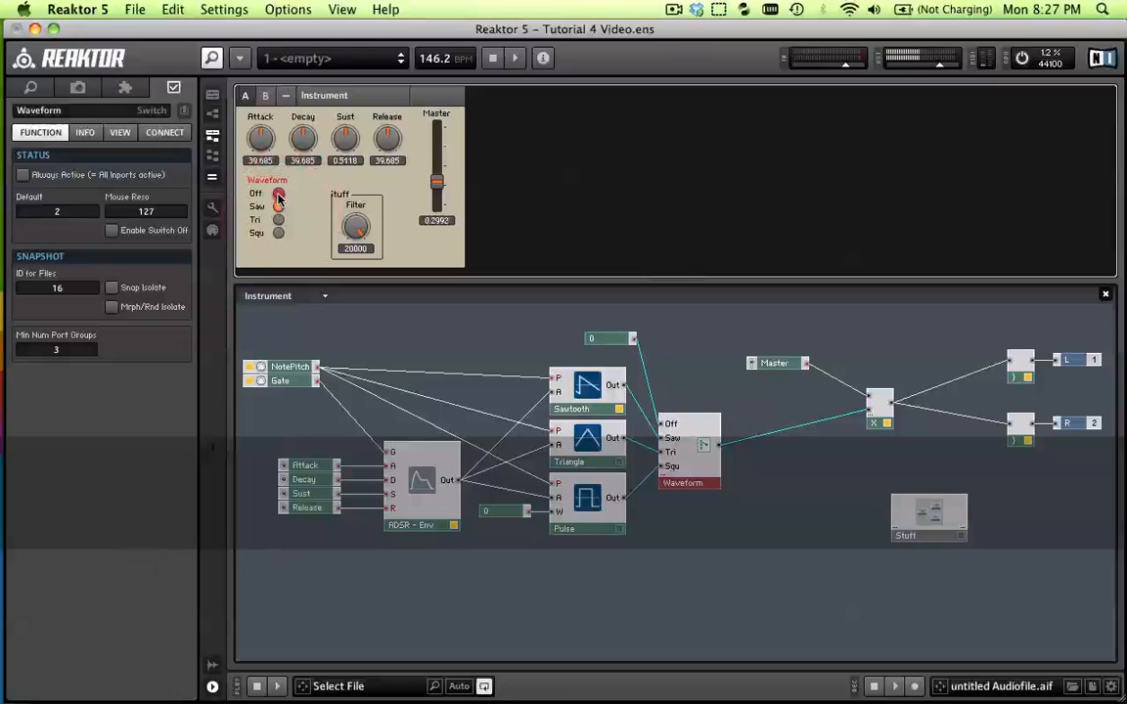
left_click(606, 338)
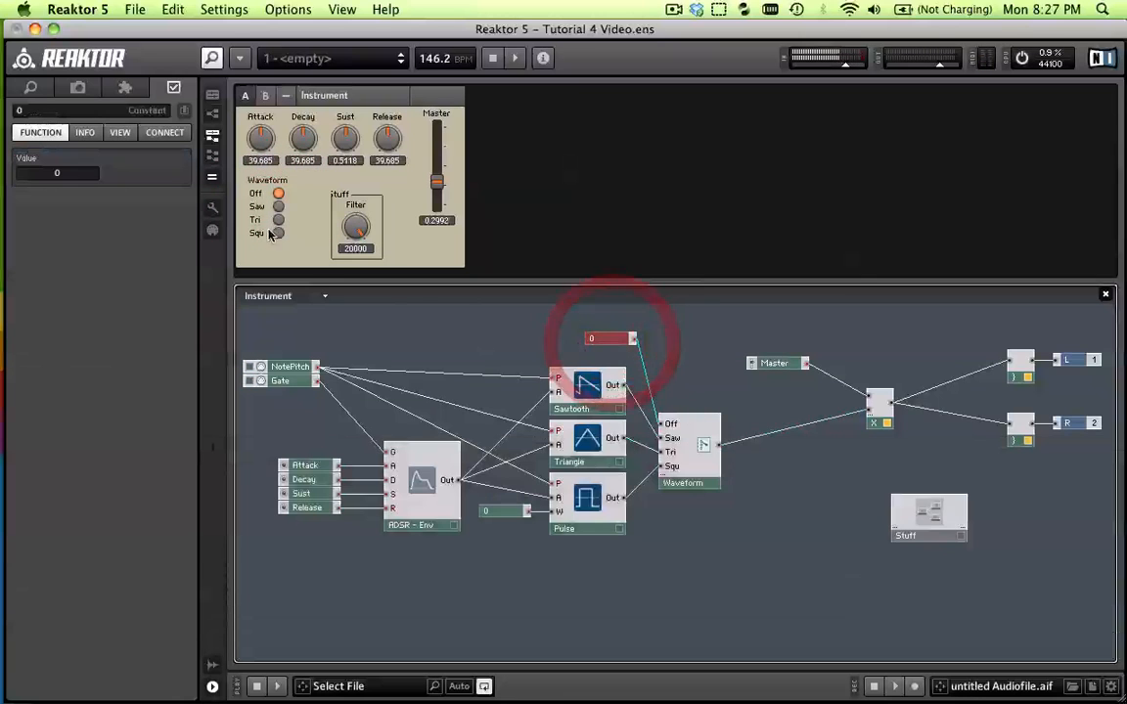
mouse_move(35, 89)
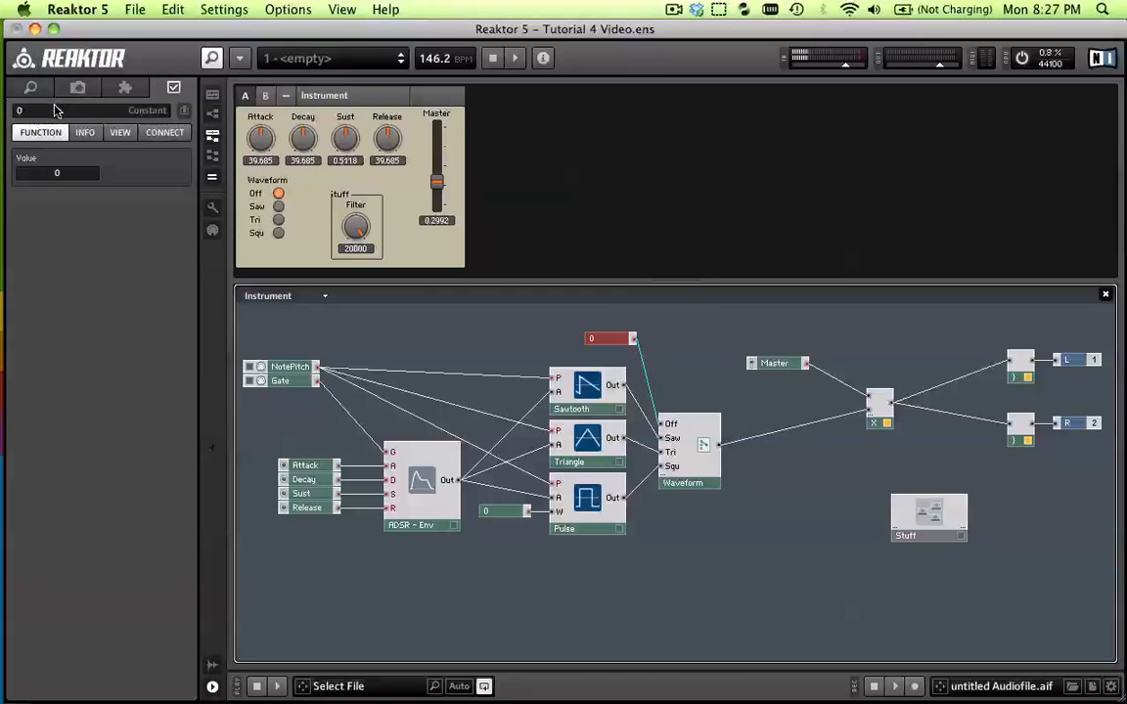
left_click(55, 108)
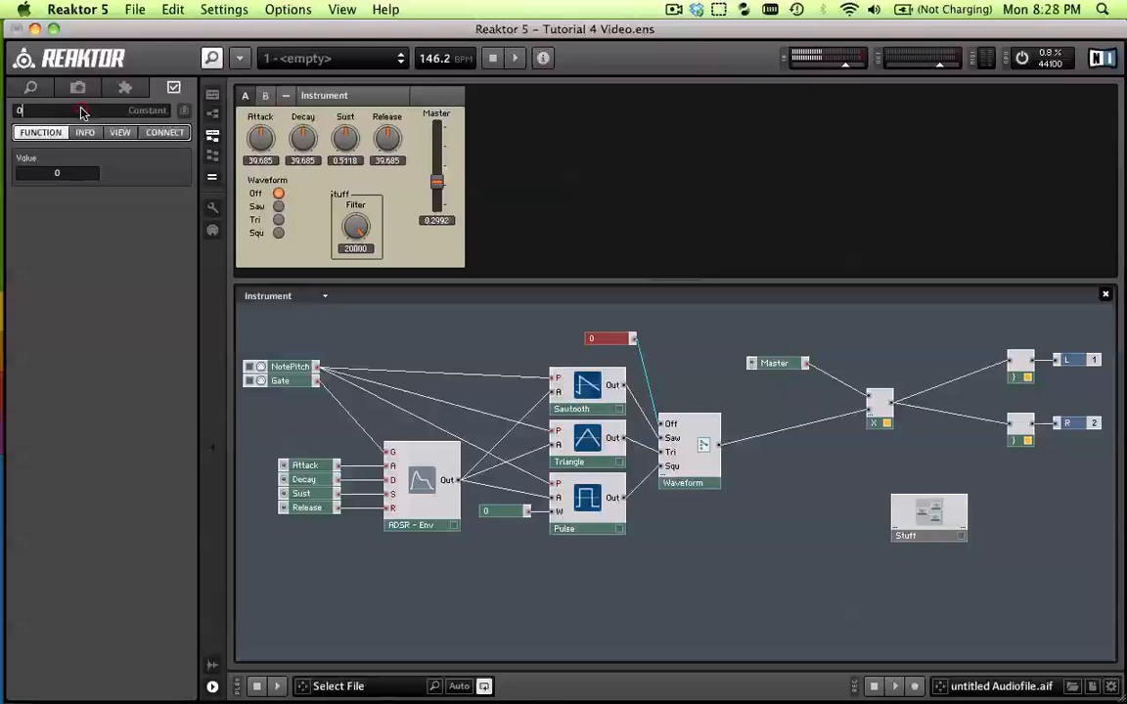
left_click(503, 320)
Move the Constant module feeding the Off input down to sit directly above the Sawtooth oscillator
left_click(608, 342)
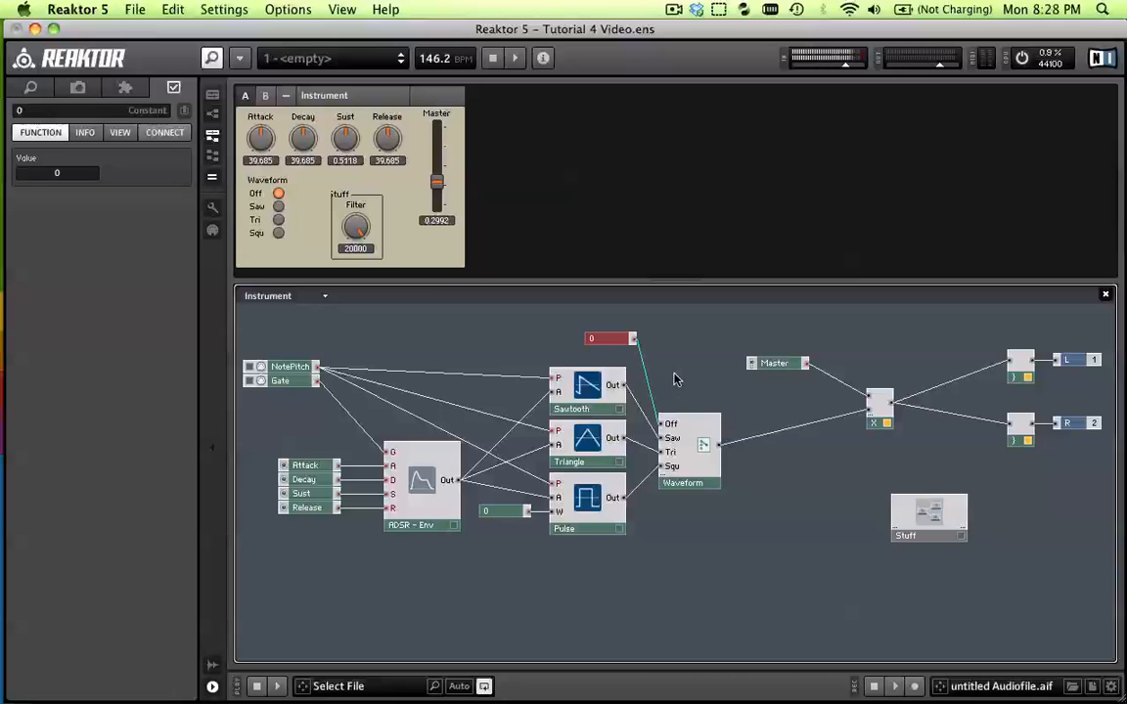
left_click_drag(617, 345, 607, 344)
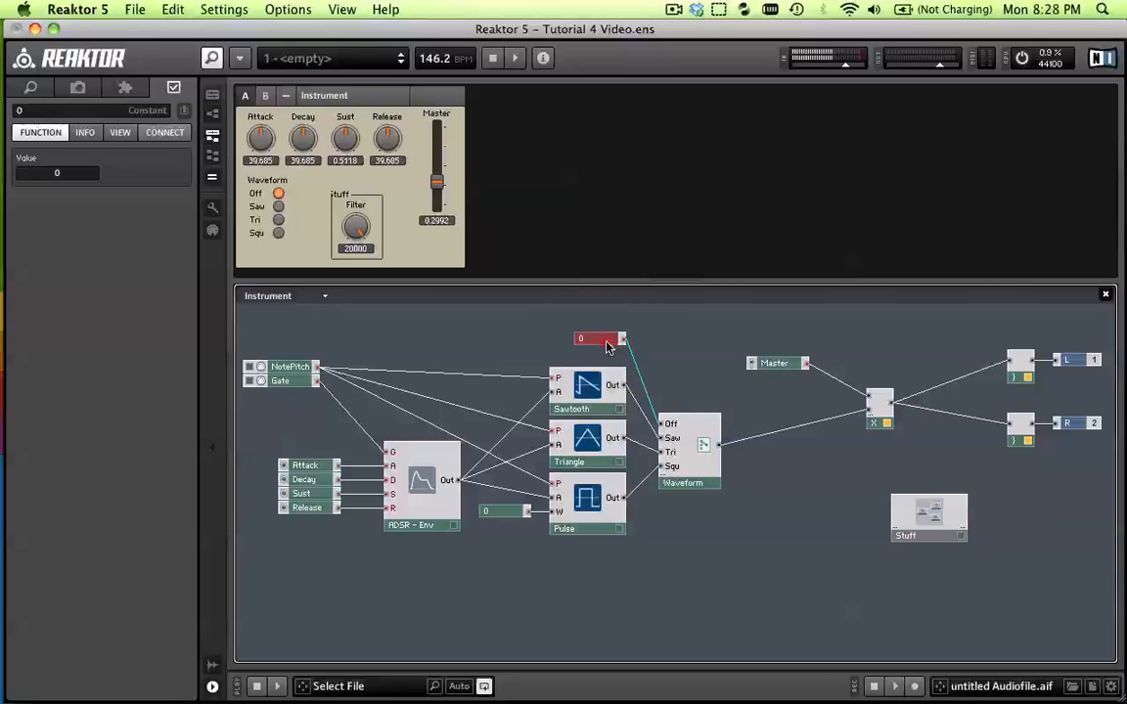
left_click_drag(606, 344, 608, 362)
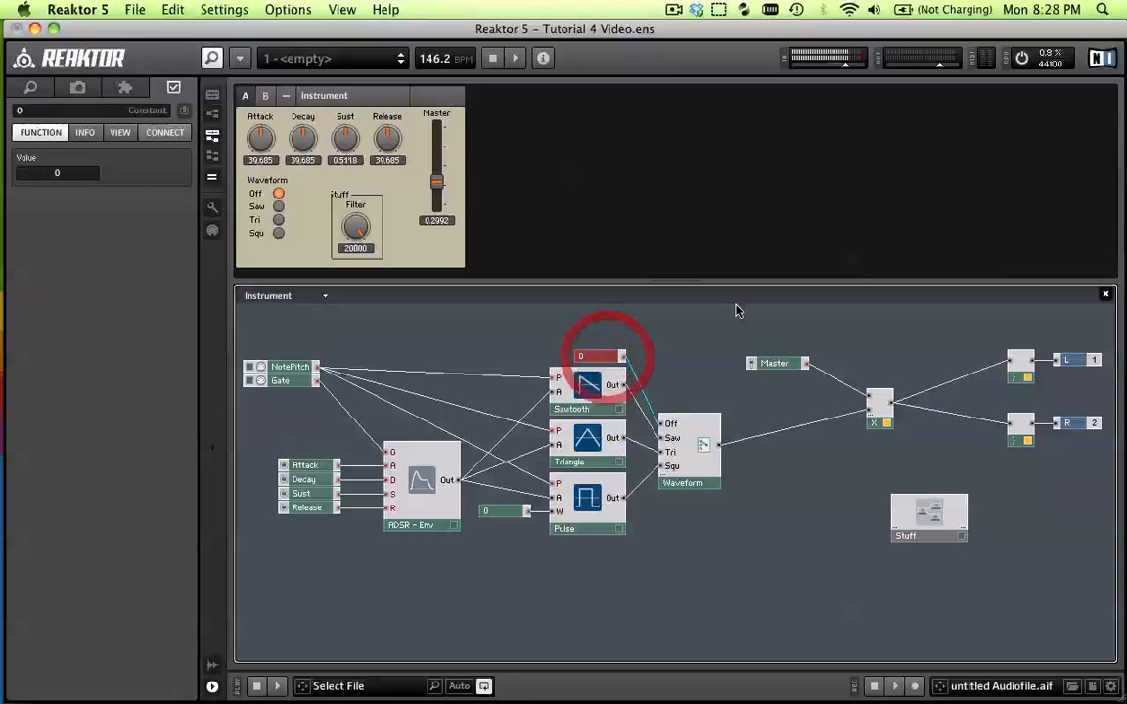
left_click(692, 322)
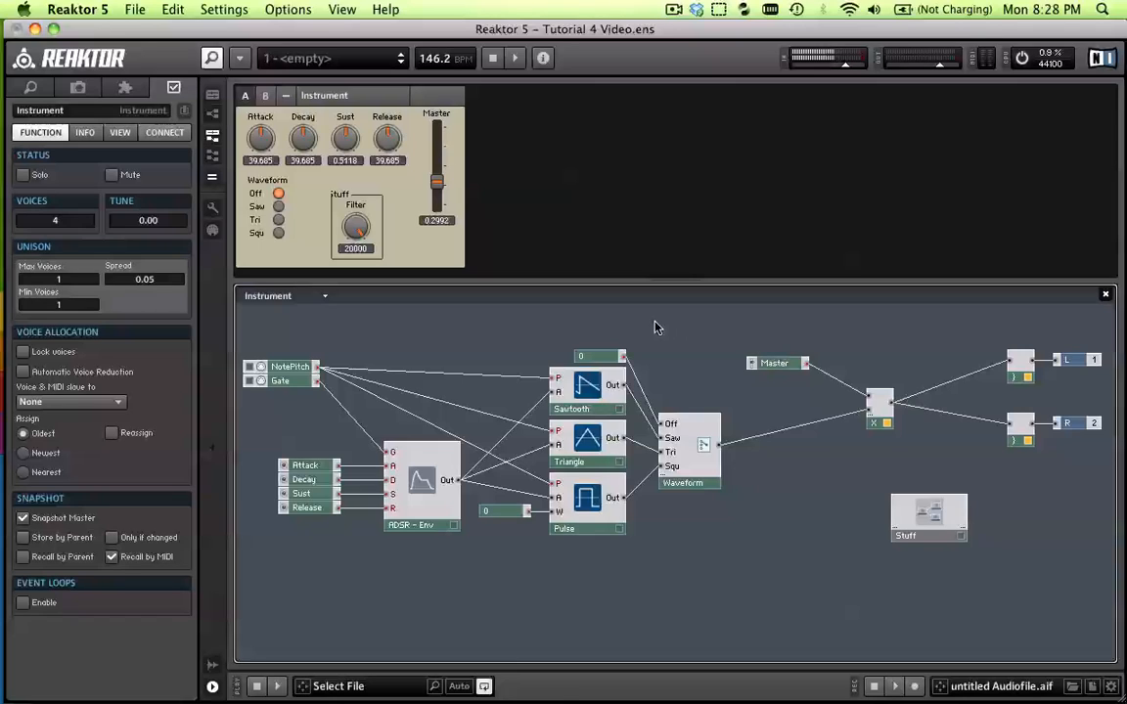
left_click(655, 328)
left_click(321, 216)
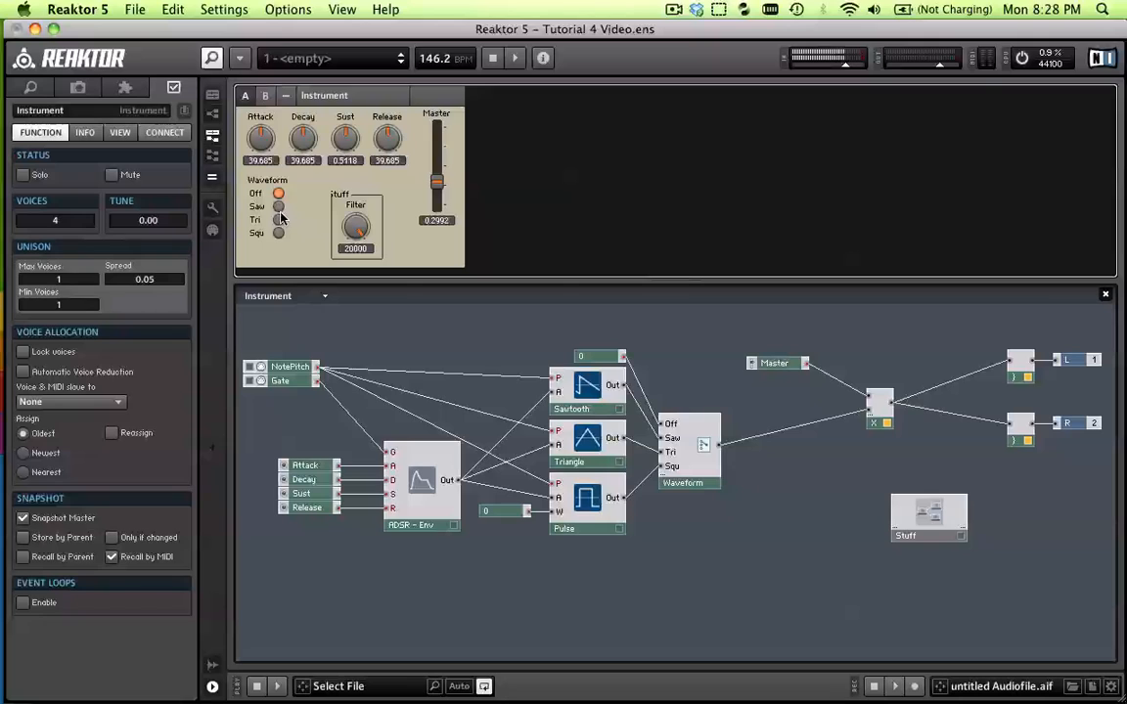
right_click(684, 514)
mouse_move(717, 550)
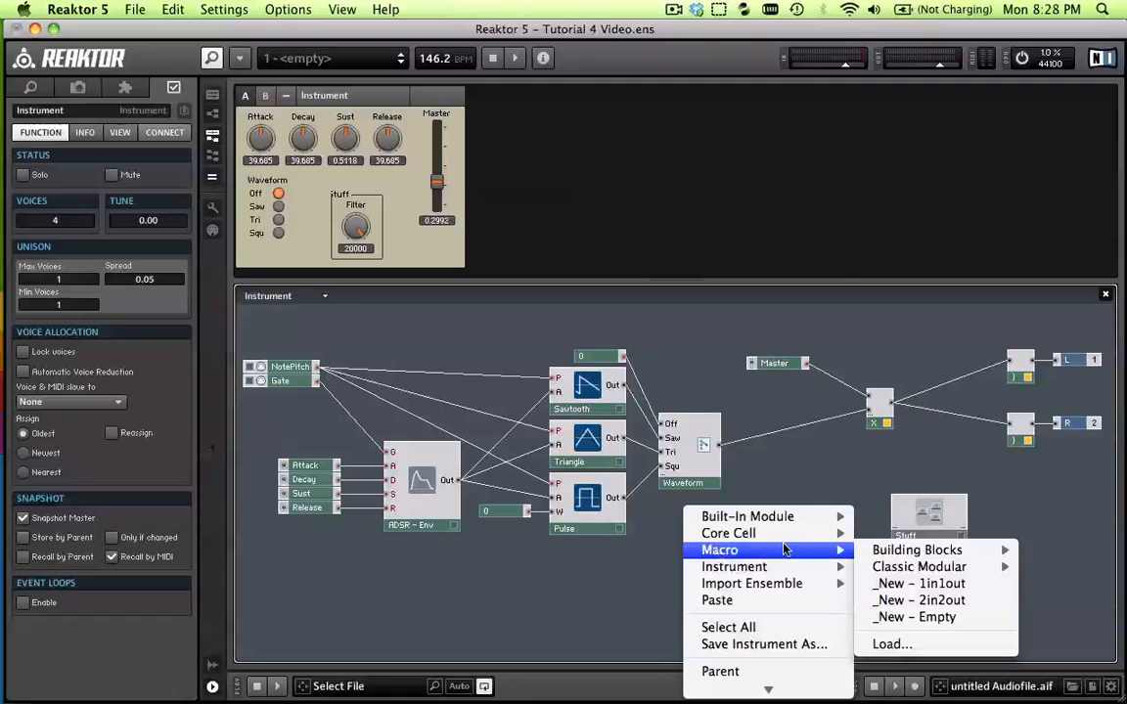
left_click(734, 437)
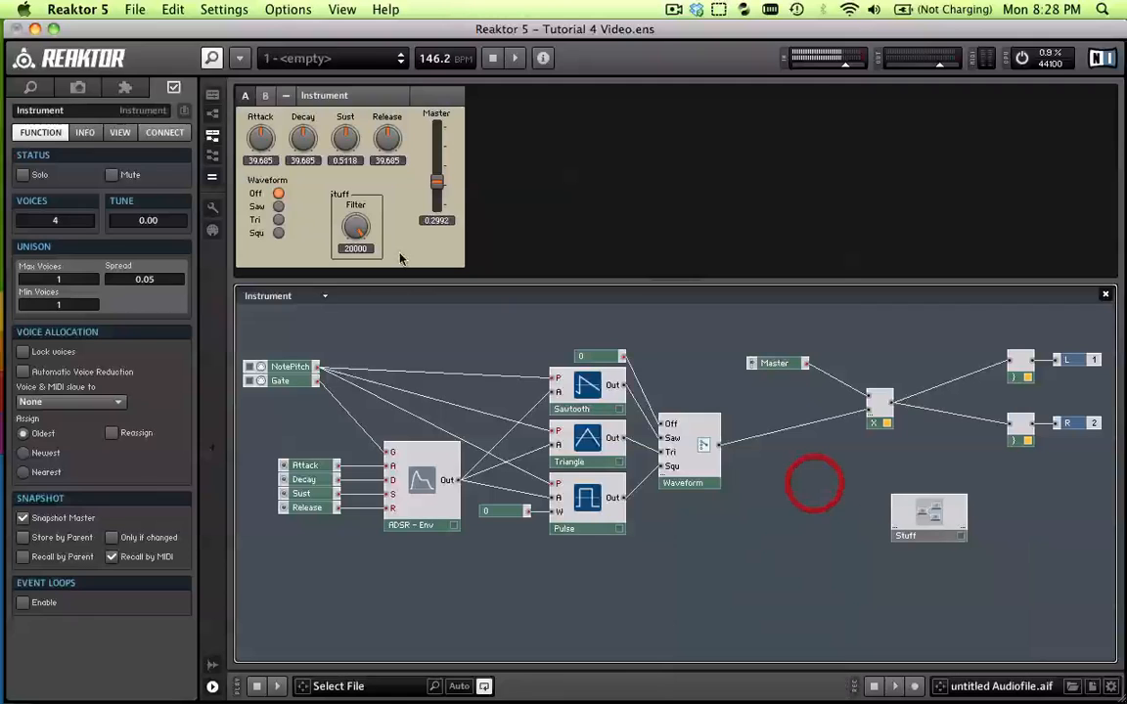
Unlock the instrument panel, shift the Master fader farther right with the Stuff macro beneath it, and lock the panel again
left_click(215, 207)
left_click_drag(343, 196, 440, 238)
left_click(434, 118)
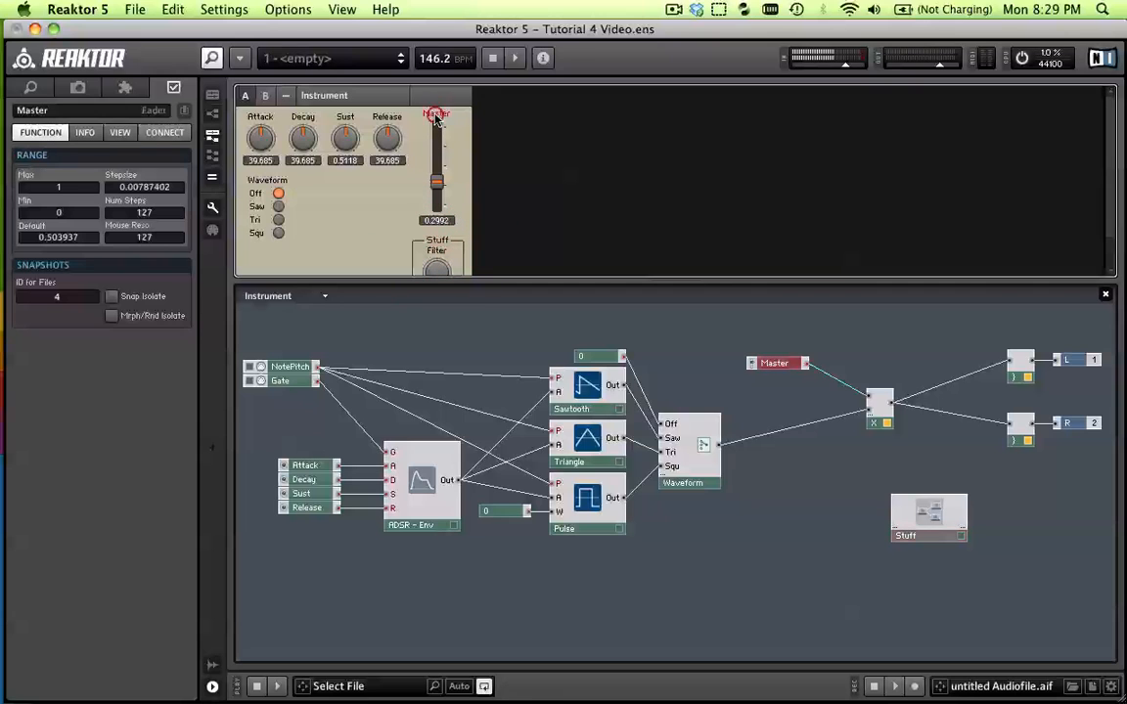
left_click_drag(434, 118, 488, 118)
left_click_drag(437, 241, 480, 241)
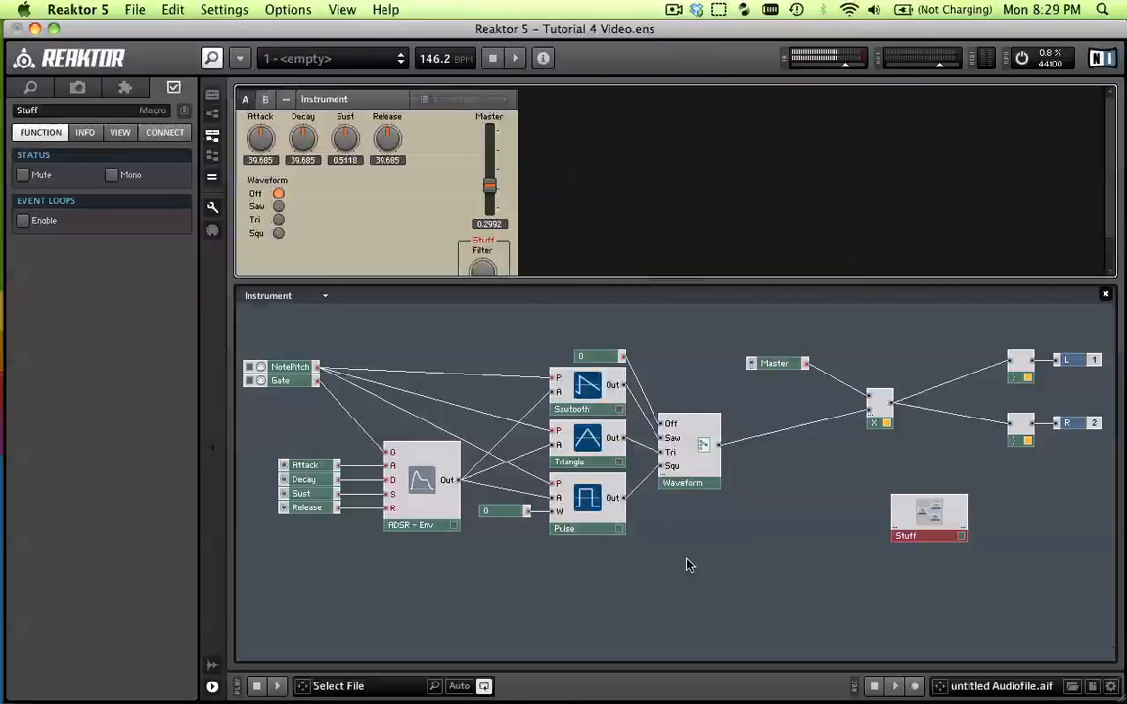
left_click(212, 208)
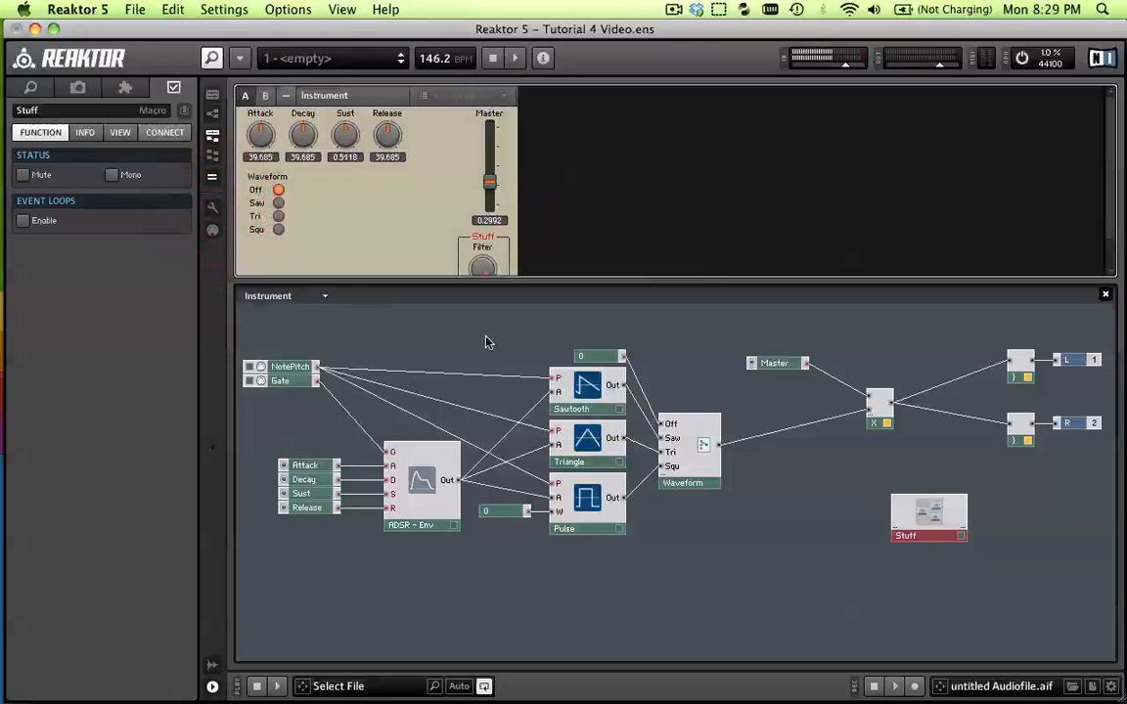
Insert a new empty macro into the instrument structure and place it just below the Waveform switch
left_click(762, 543)
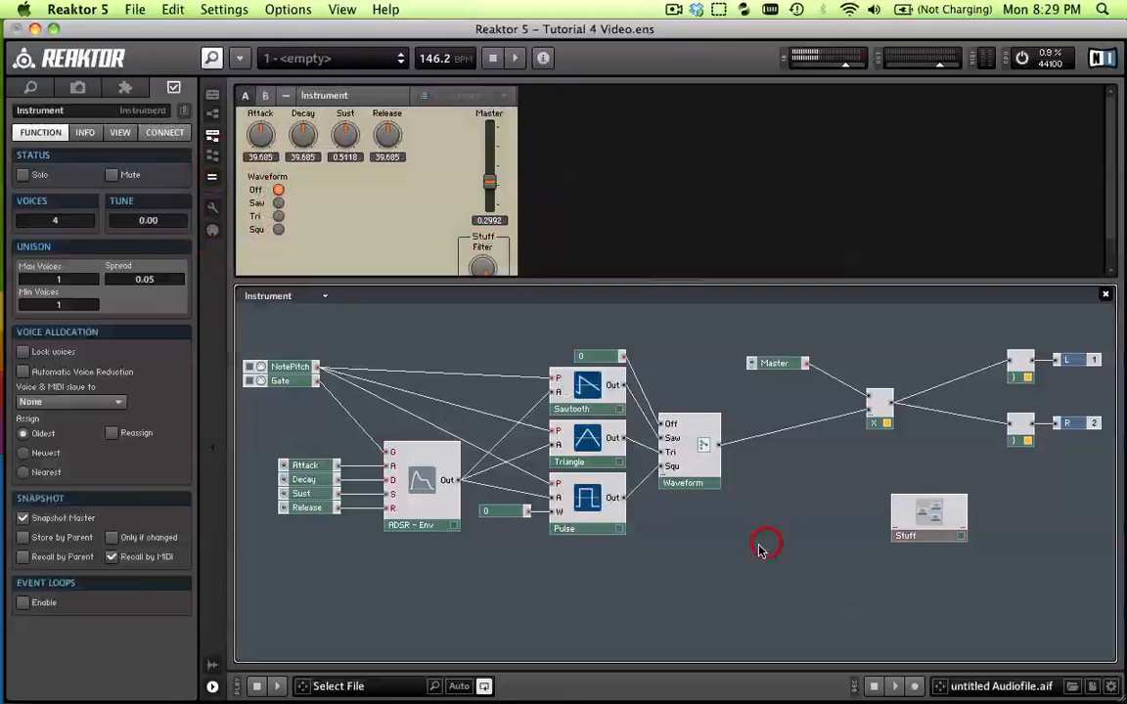
right_click(697, 538)
mouse_move(714, 571)
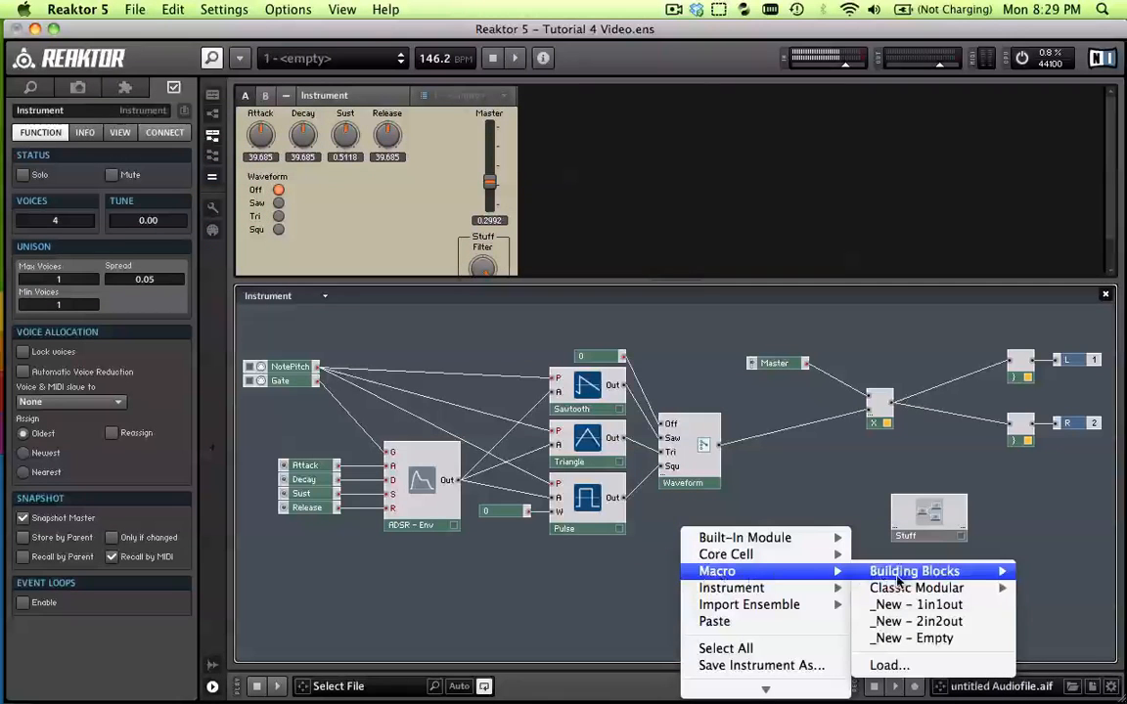
left_click(917, 638)
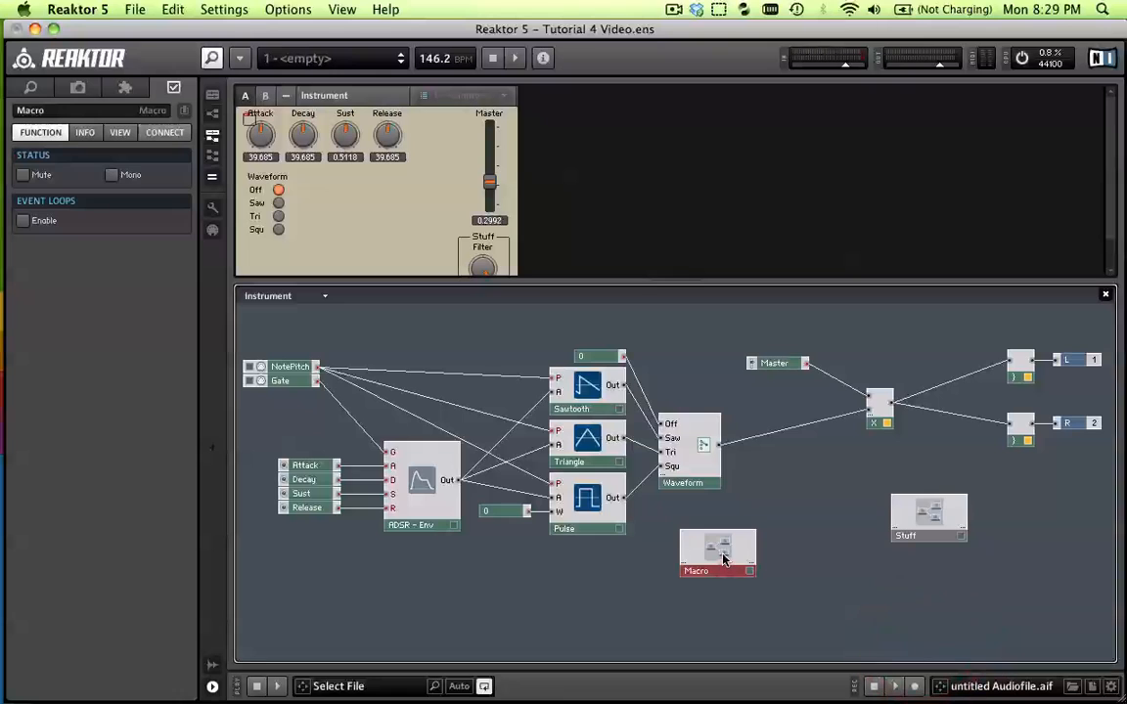
left_click_drag(704, 545, 694, 535)
left_click(775, 528)
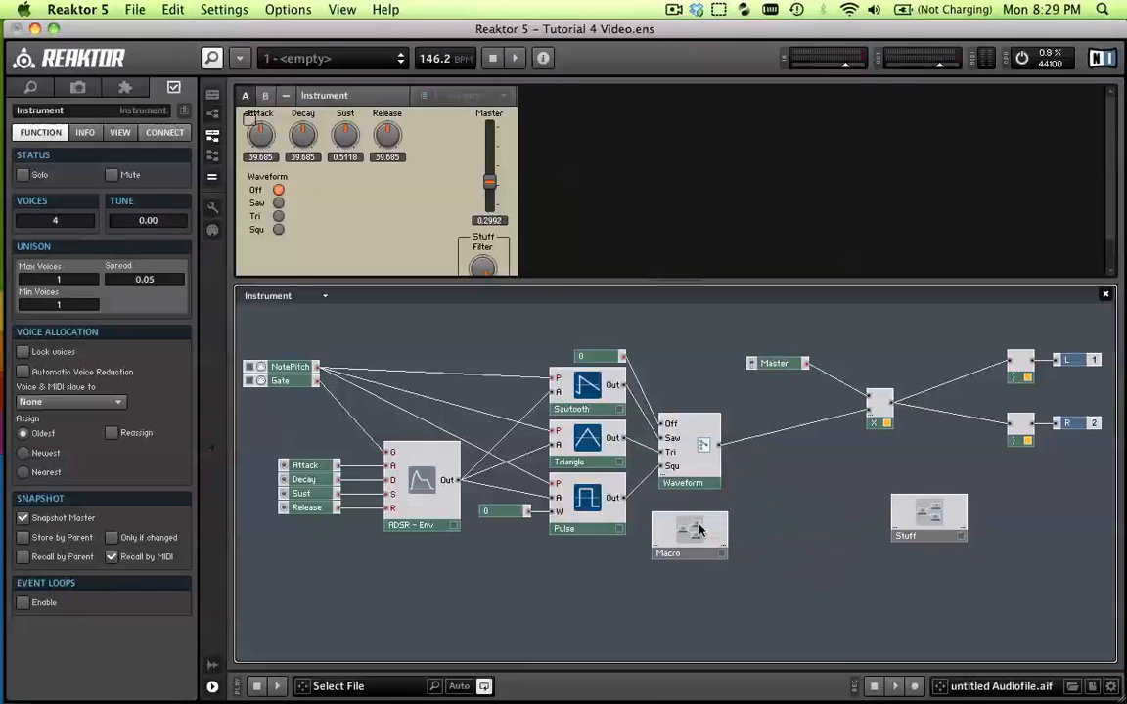
Look inside the new empty macro and return to the instrument structure
left_click(692, 531)
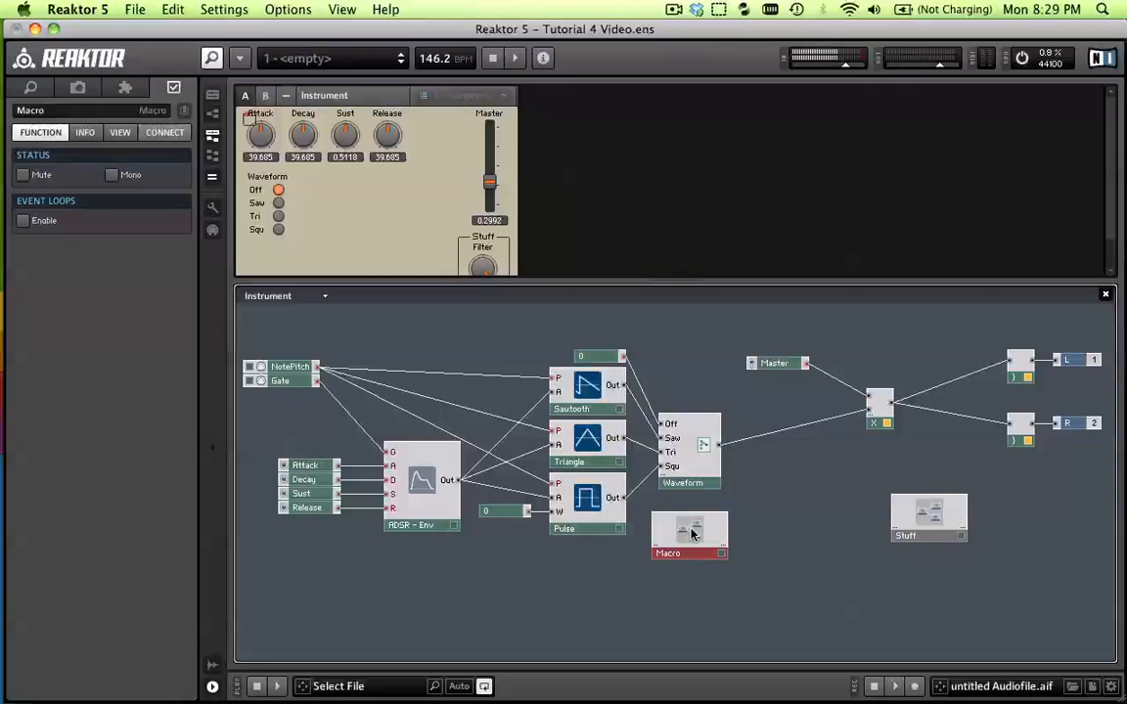
double_click(691, 532)
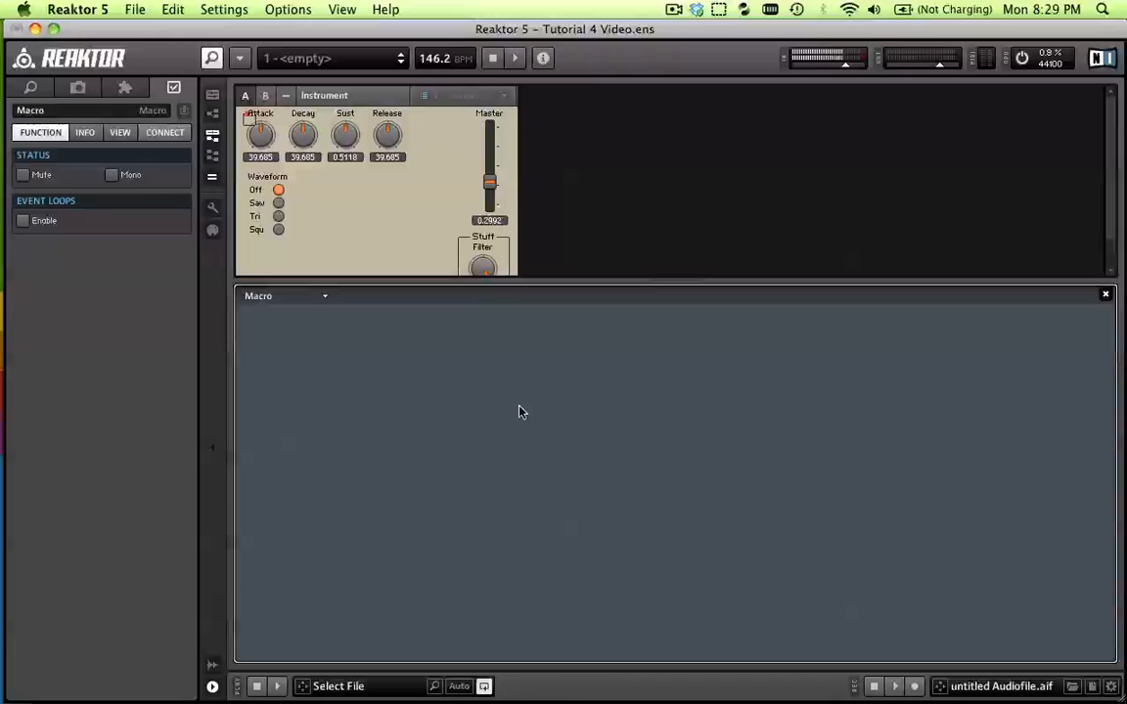
double_click(581, 407)
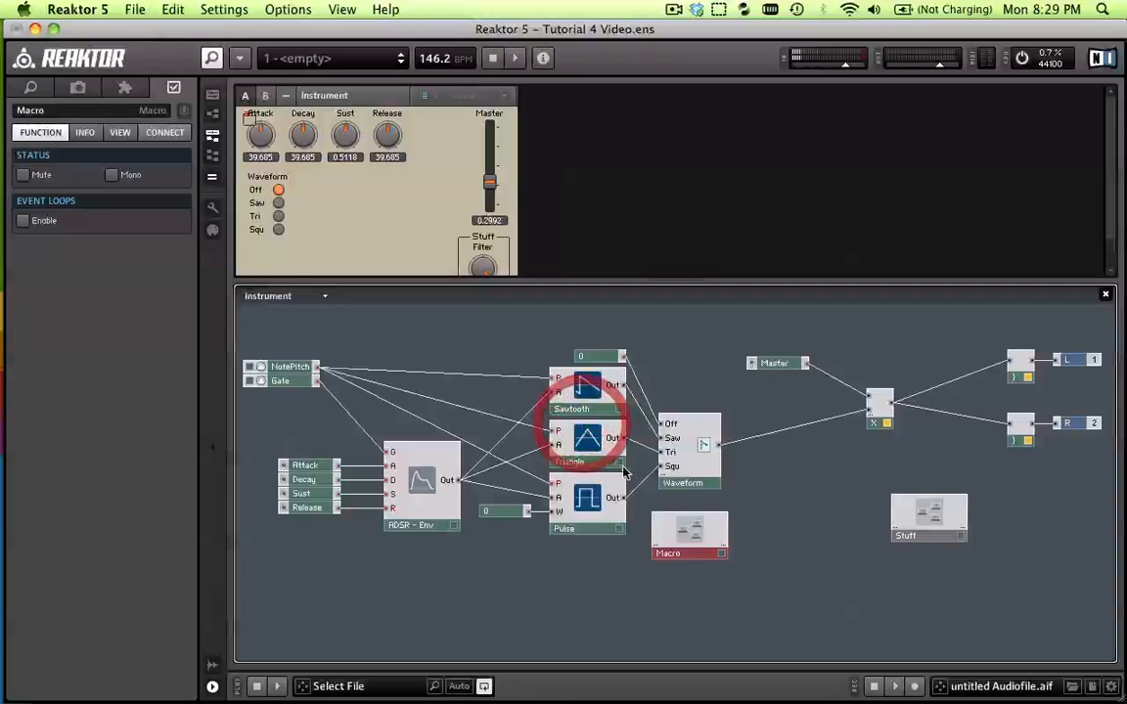
Cut the Sawtooth, Triangle and Pulse oscillators together with both 0 constants and the Waveform switch from the instrument structure
left_click(587, 410, "shift")
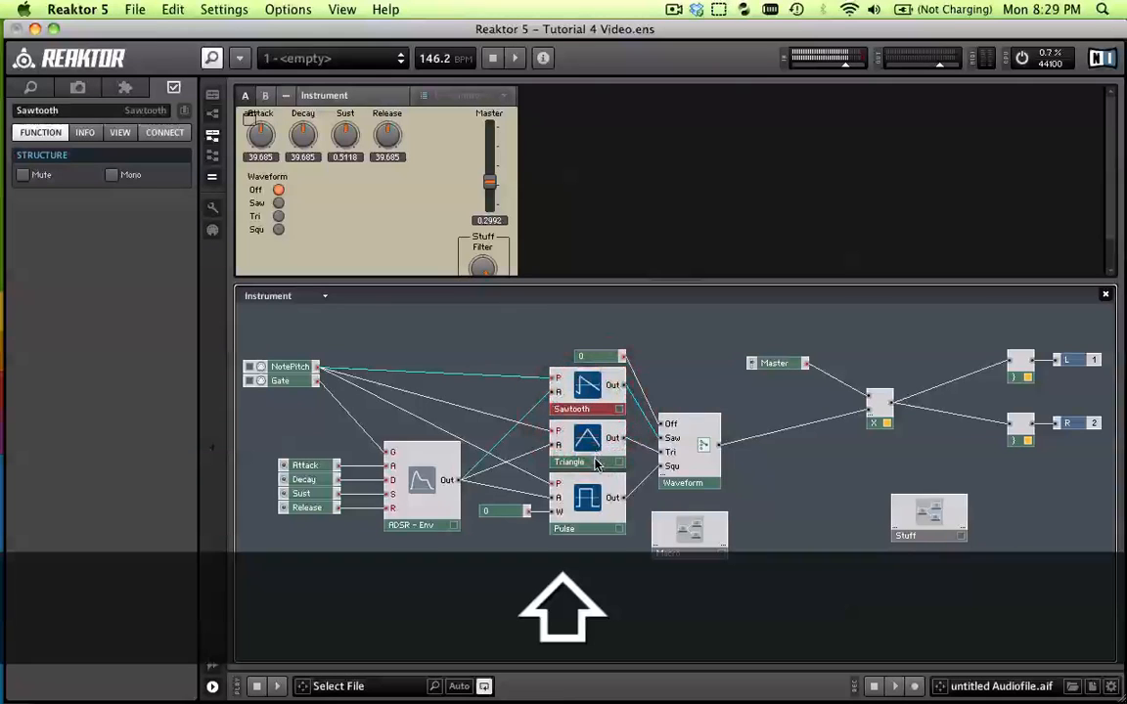
left_click(585, 452, "shift")
left_click(595, 523, "shift")
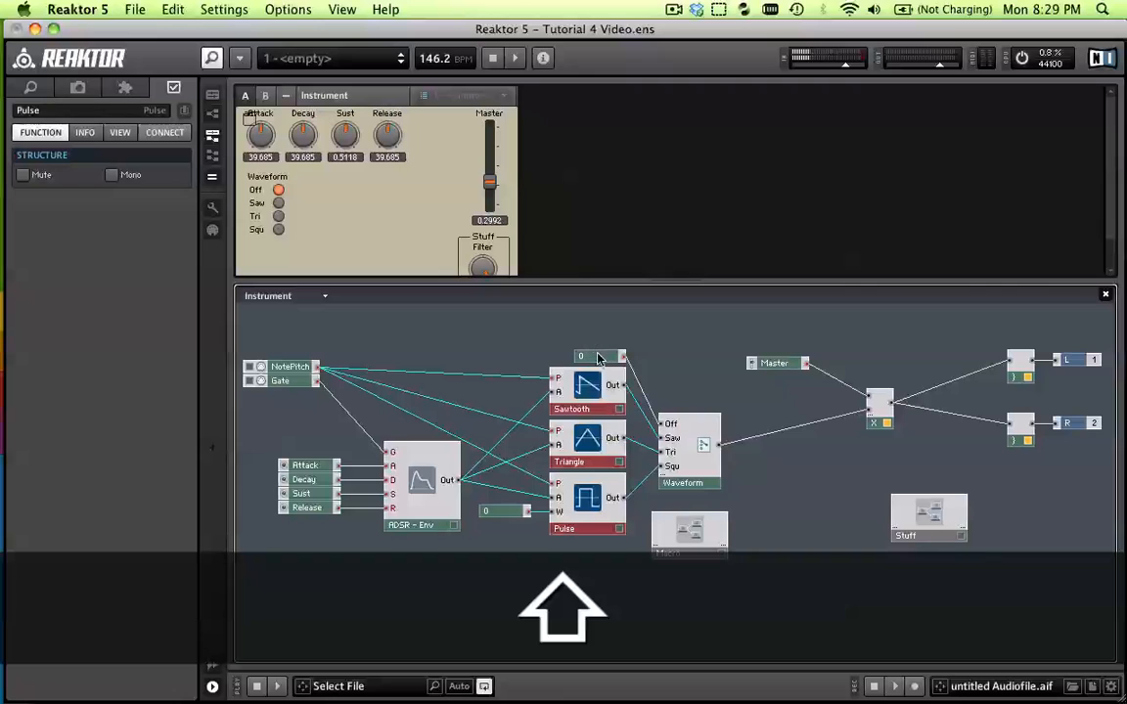
left_click(494, 511, "shift")
left_click(589, 358, "shift")
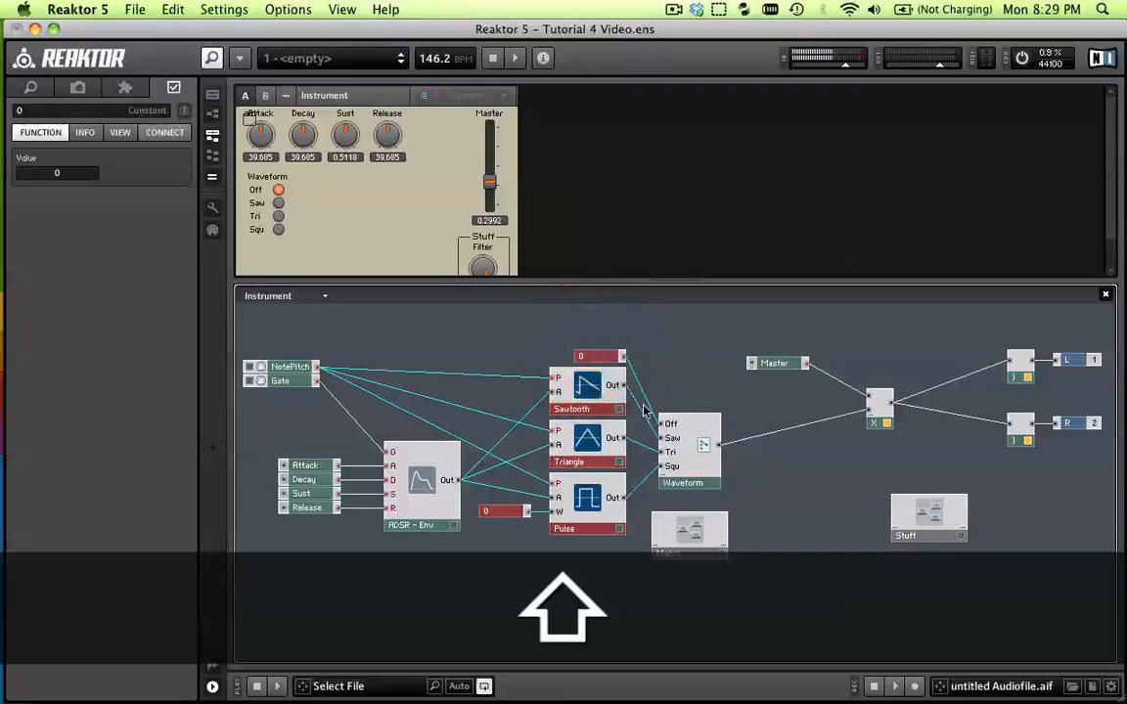
left_click(691, 468, "shift")
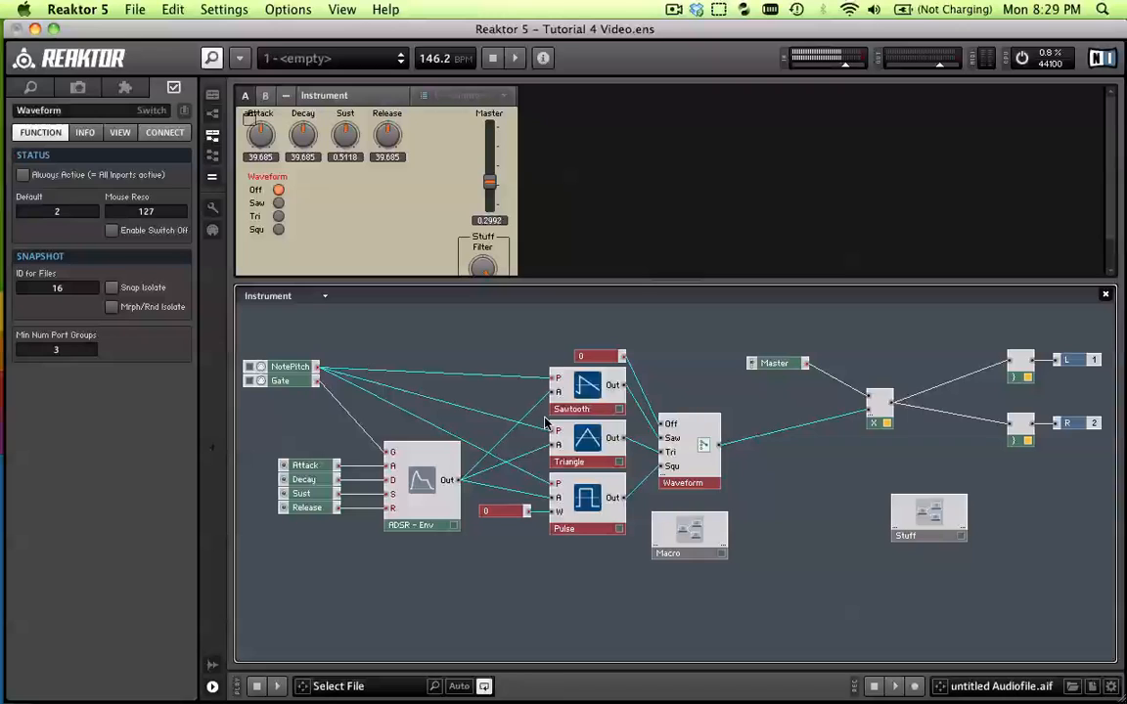
right_click(588, 387)
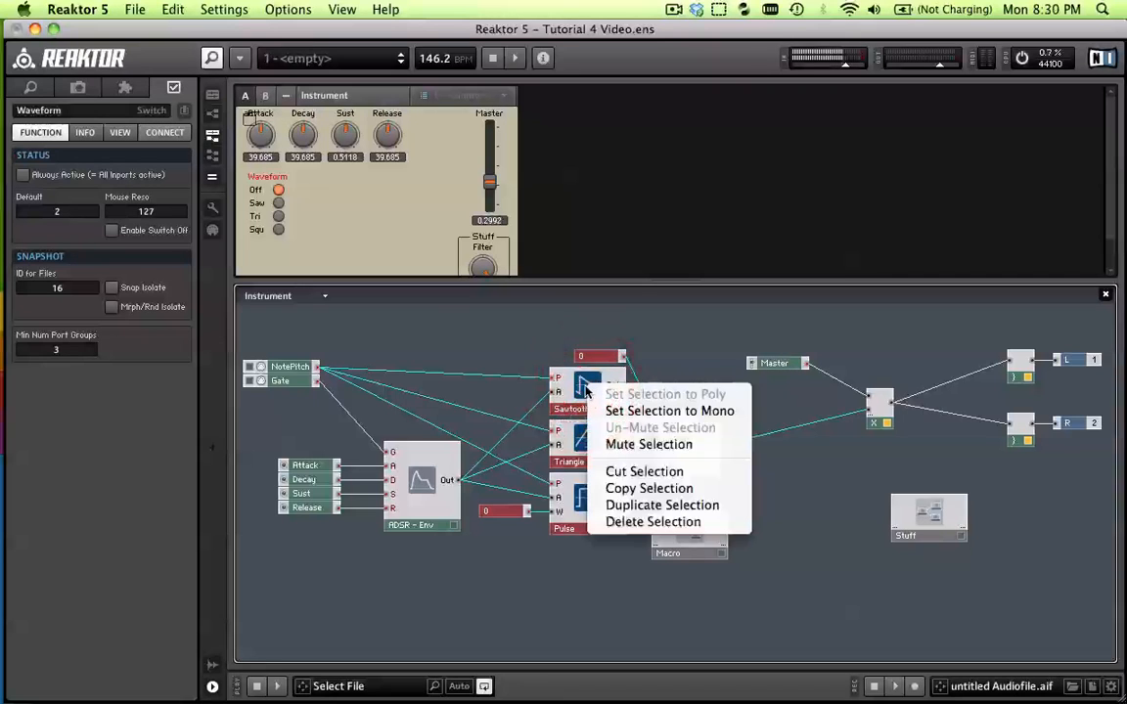
left_click(665, 472)
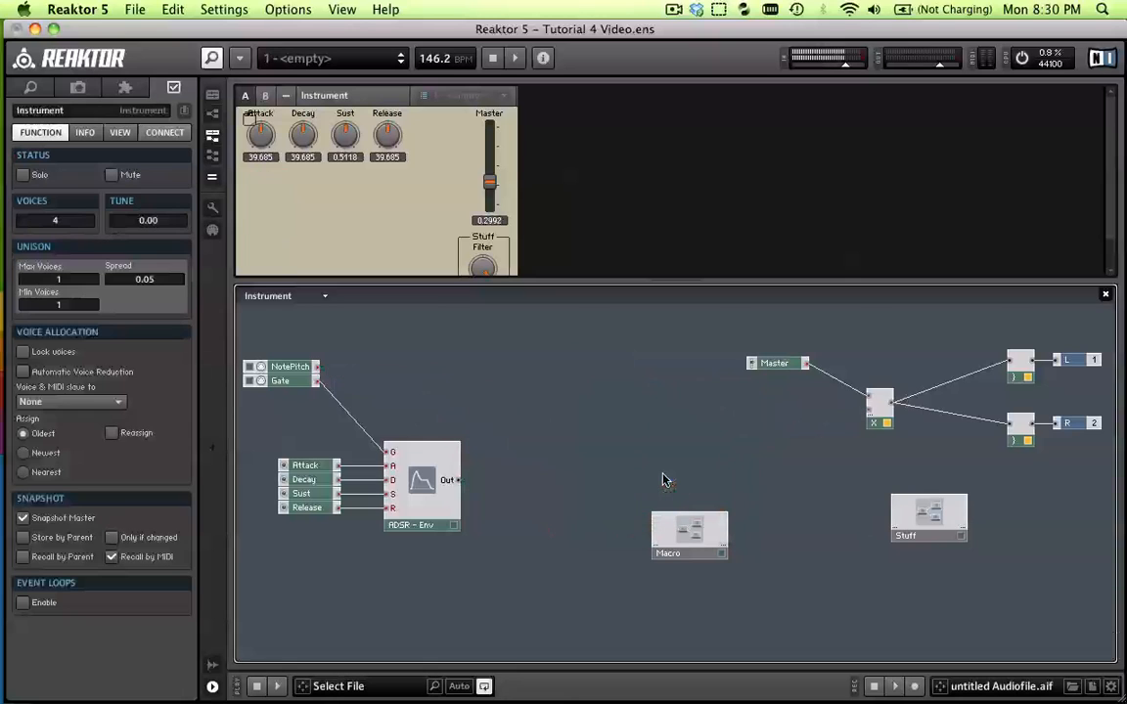
Move the empty macro into the freed space after the ADSR envelope and paste the cut oscillator modules inside it
left_click_drag(675, 518, 598, 418)
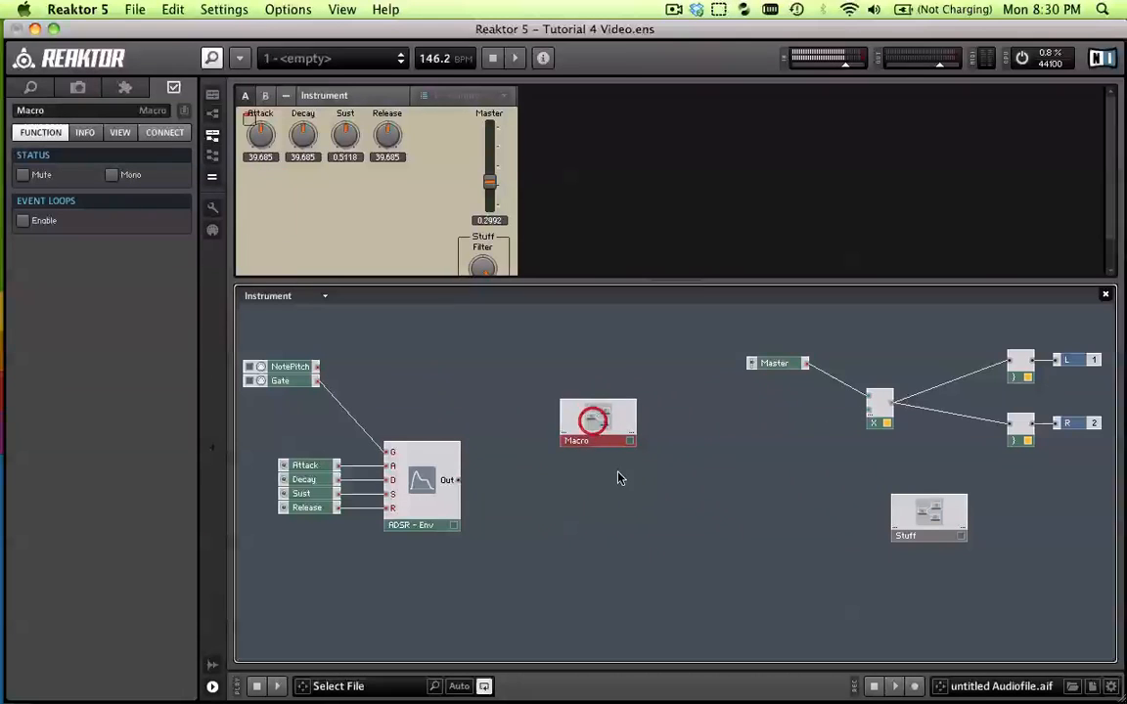
double_click(602, 421)
right_click(502, 390)
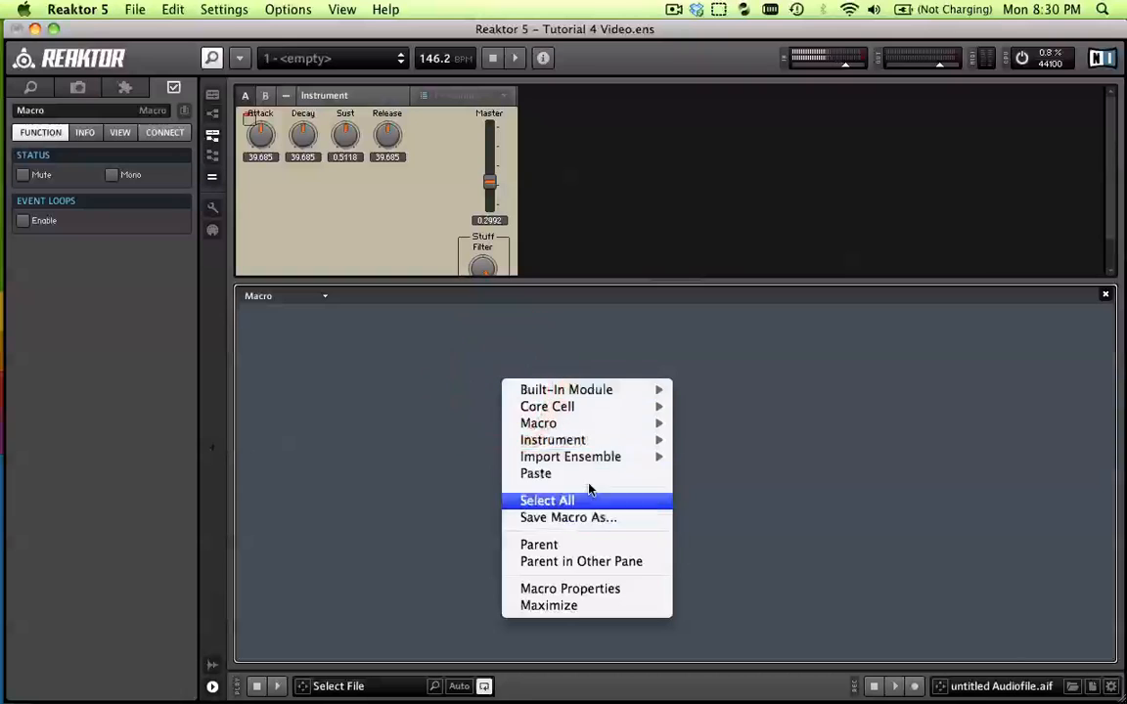
left_click(582, 473)
left_click(535, 442)
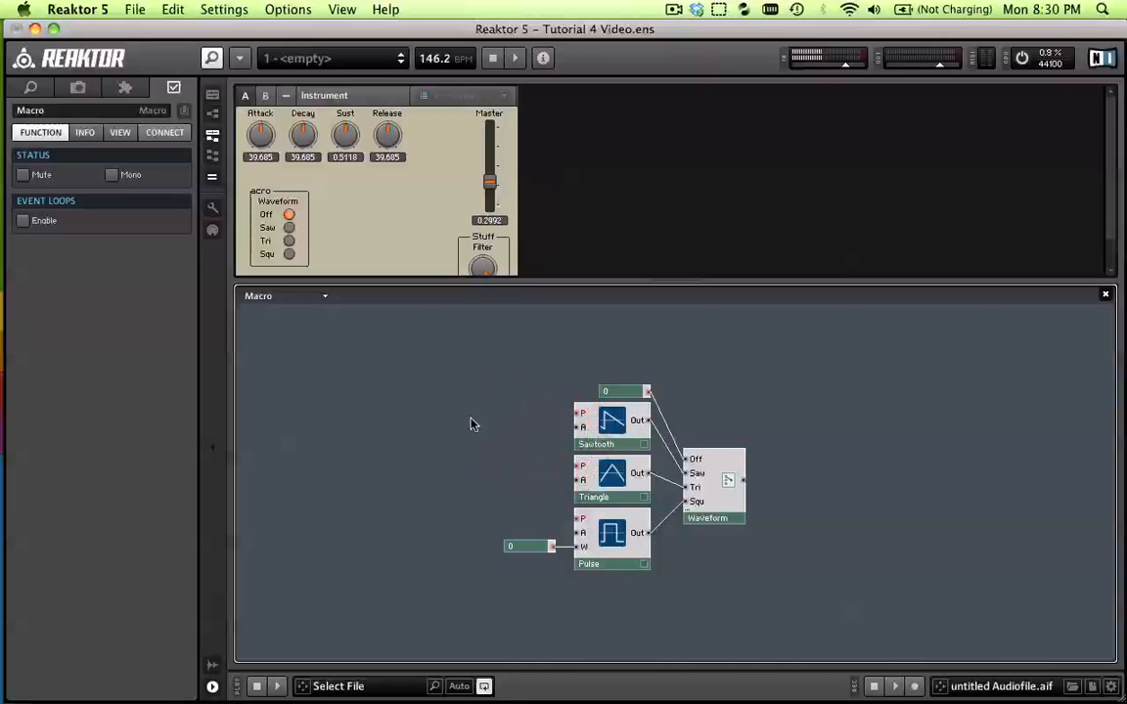
Return to the instrument structure and wire the ADSR envelope output and NotePitch to two new inputs on the repositioned macro
double_click(519, 394)
left_click_drag(595, 415, 604, 432)
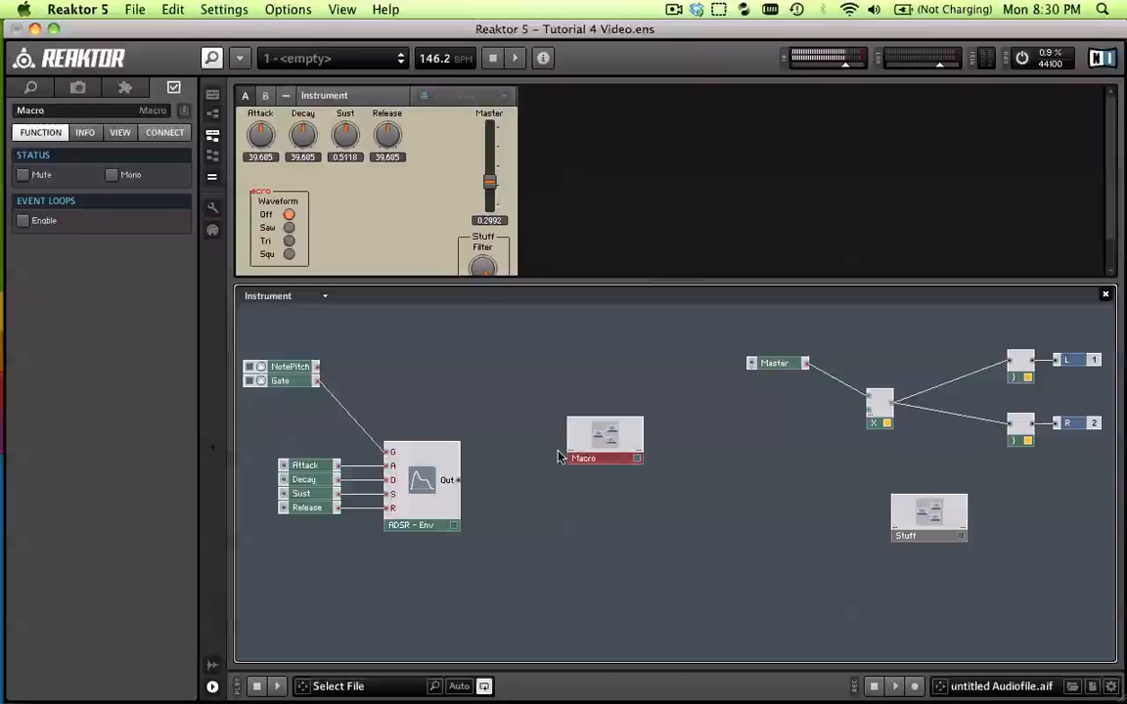
left_click_drag(462, 483, 578, 433)
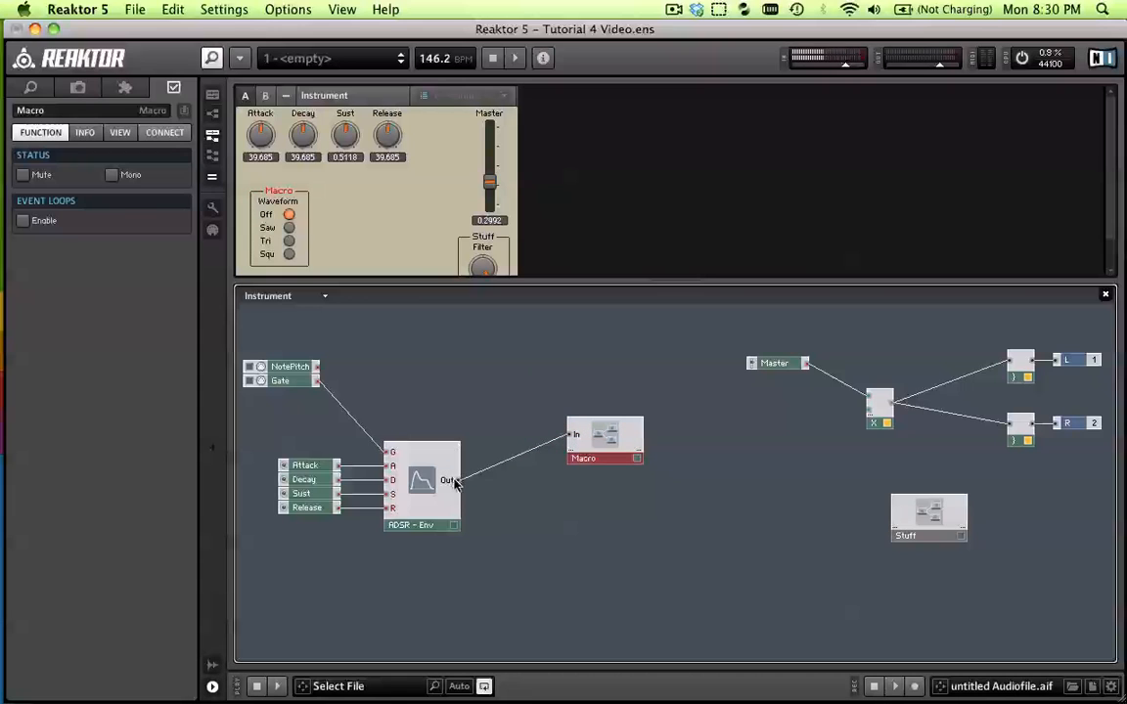
left_click_drag(316, 370, 577, 429)
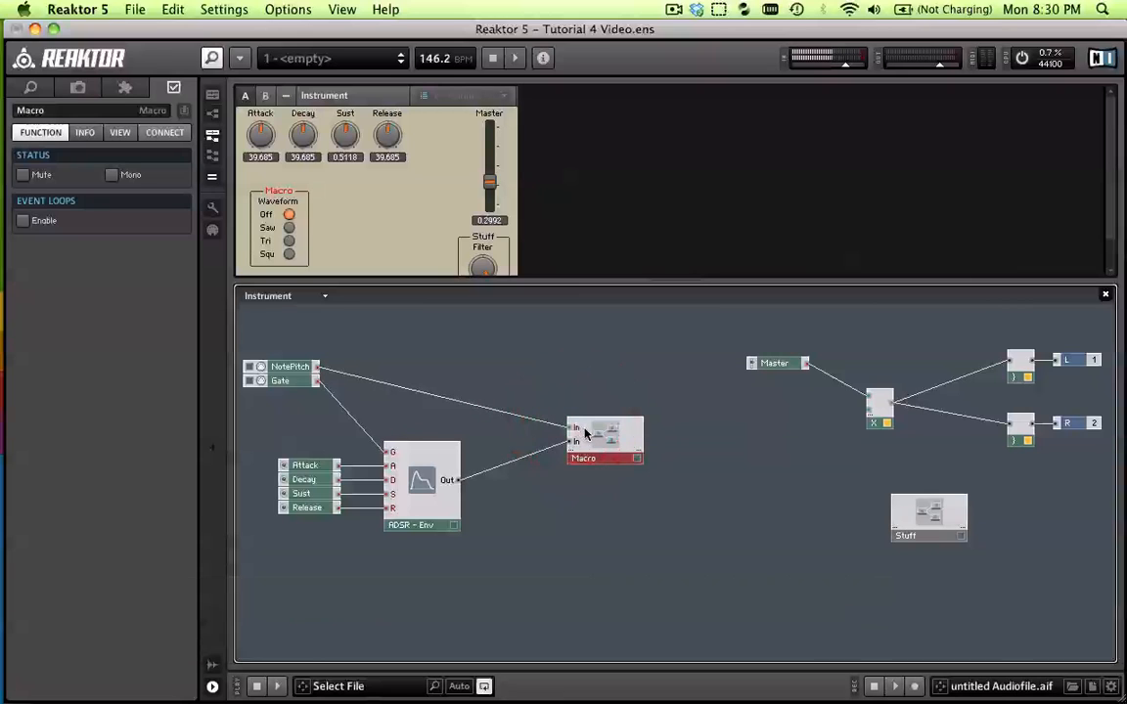
Rename the macro's NotePitch input as P and its envelope input as A
left_click(581, 430)
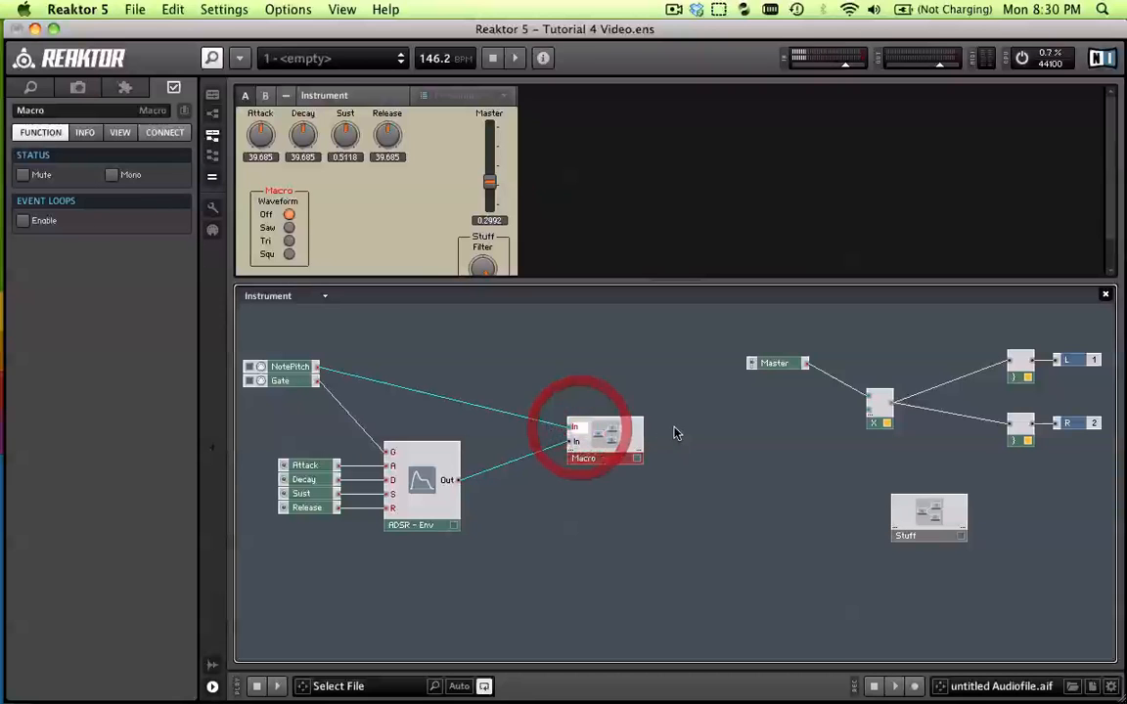
type("P")
key("Return")
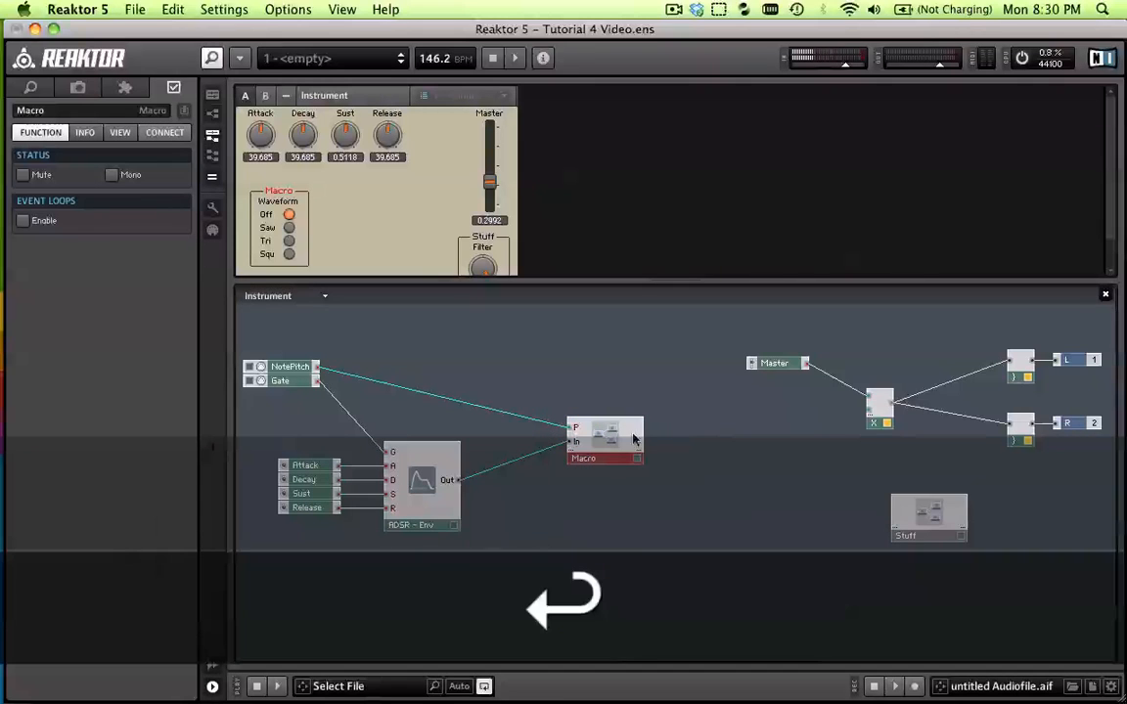
double_click(576, 441)
type("A")
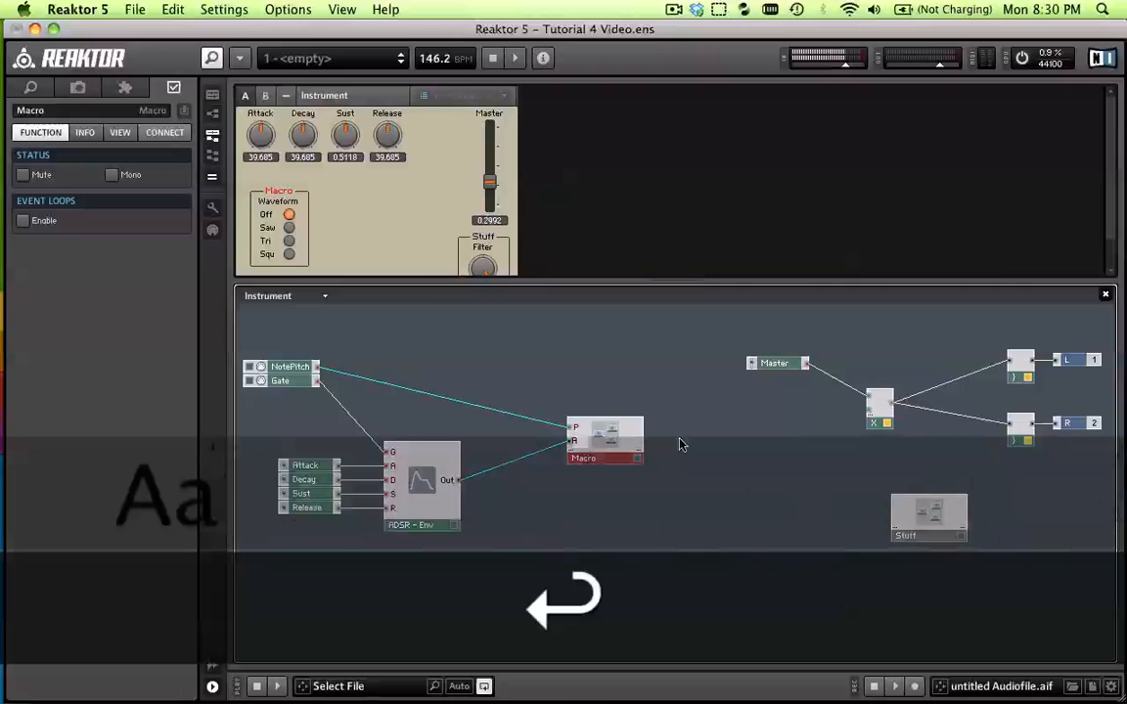
key("Return")
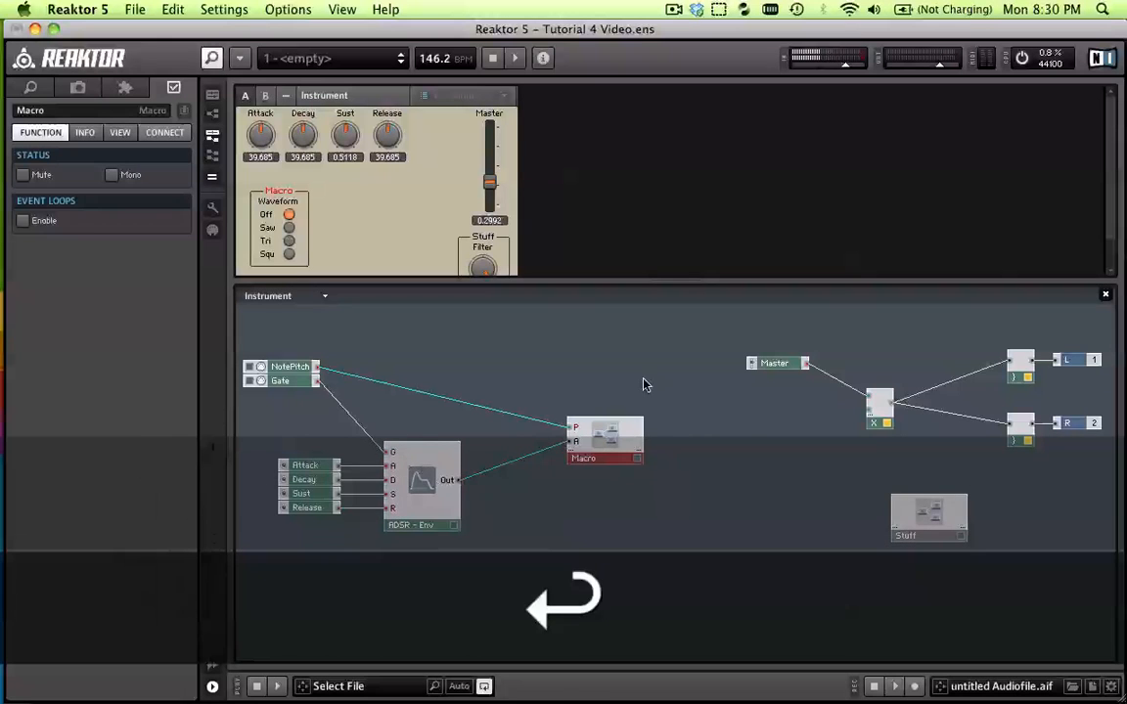
left_click(620, 516)
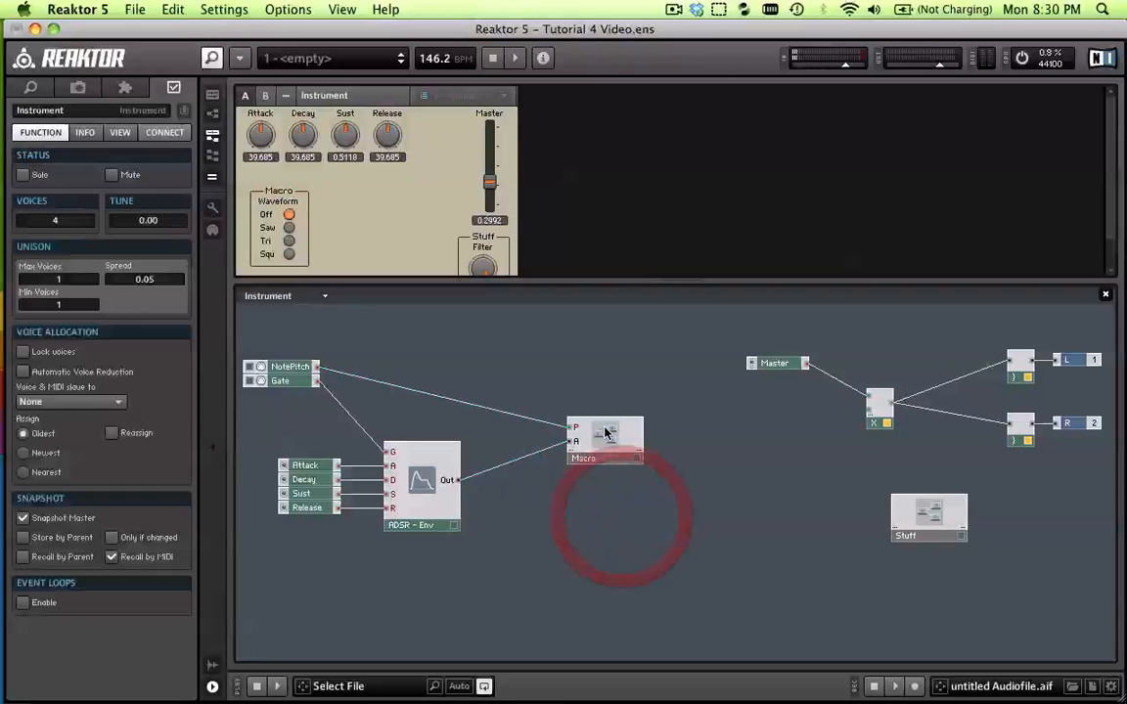
Separate the overlapping P and A in ports inside the macro and place them together well ahead of the oscillators
double_click(604, 436)
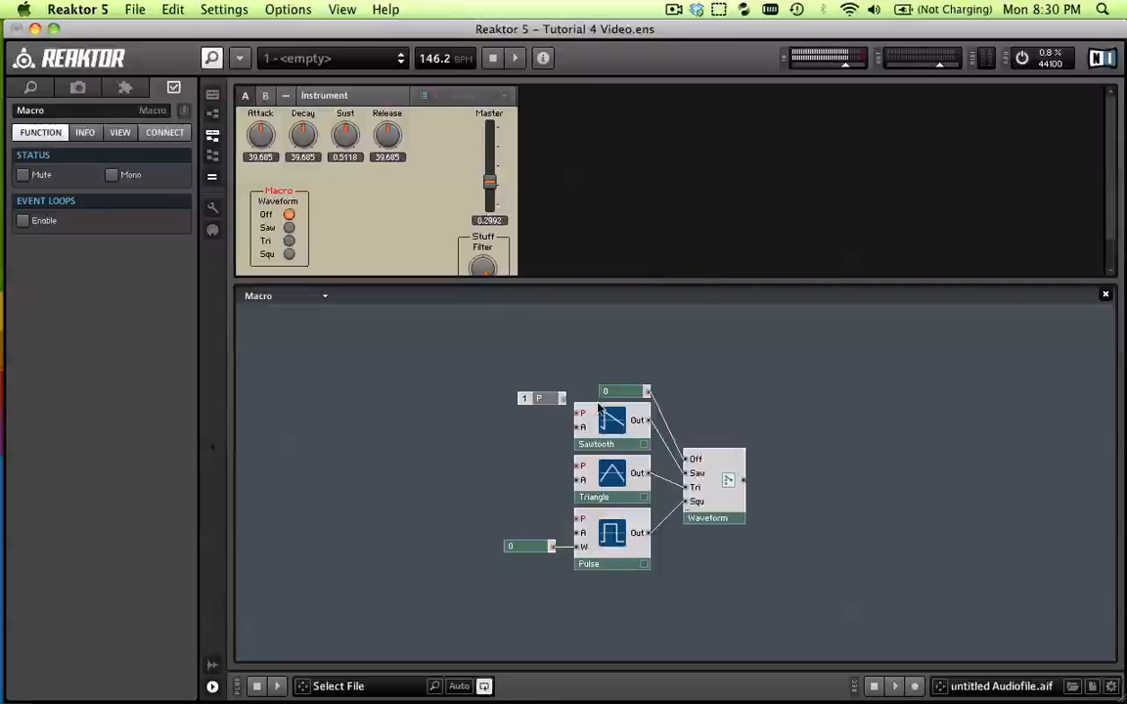
left_click(540, 397)
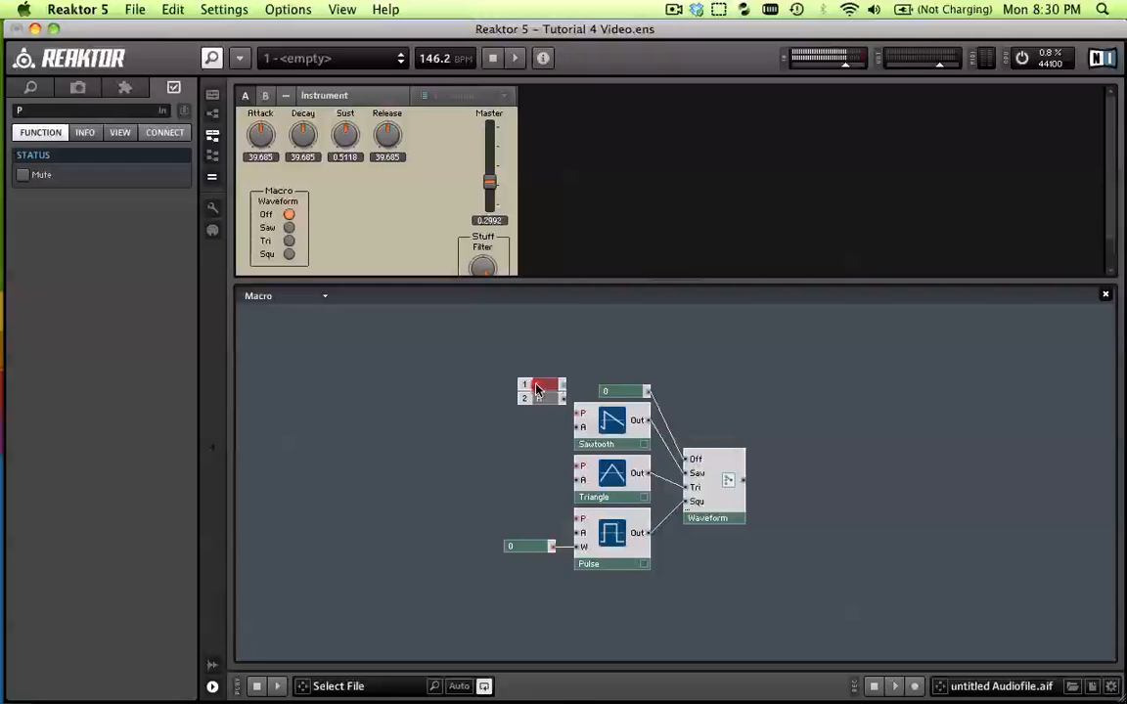
left_click(534, 374)
double_click(540, 428)
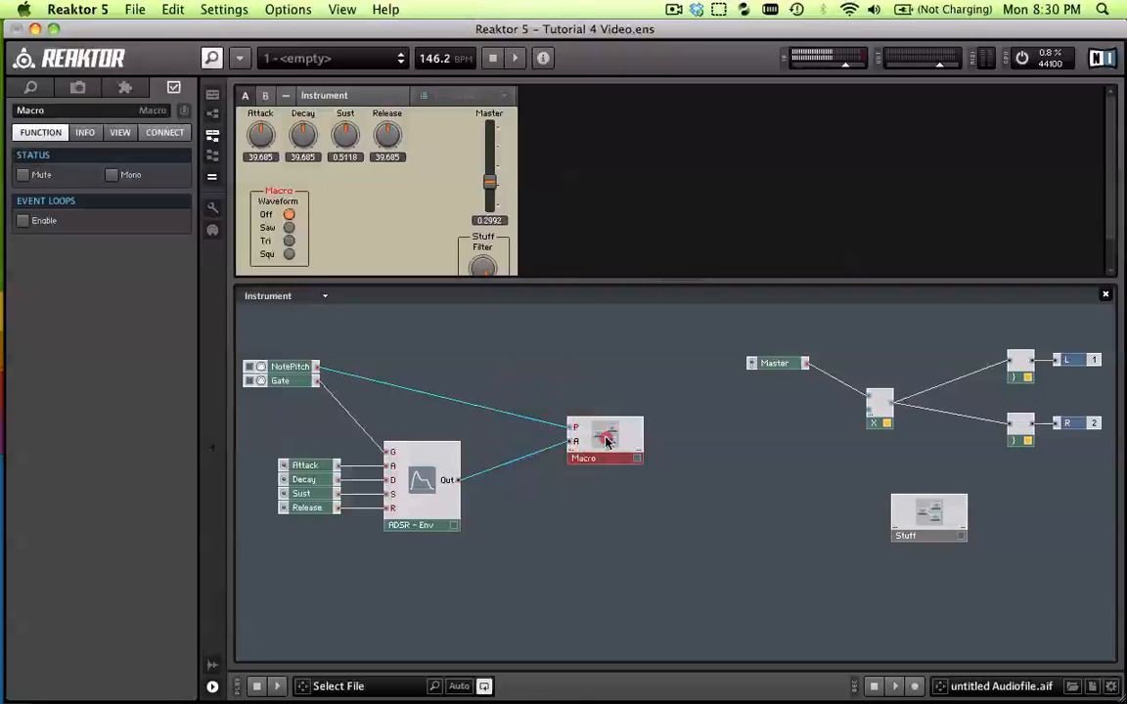
double_click(605, 440)
left_click_drag(521, 369, 416, 441)
left_click(511, 437)
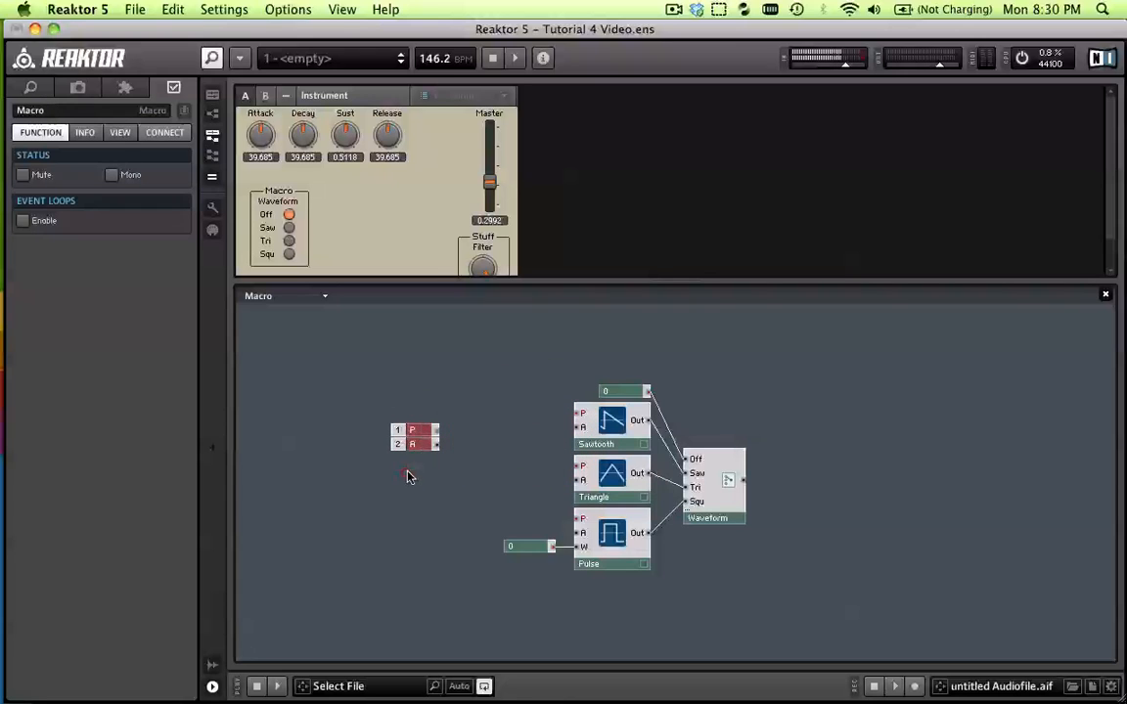
Wire the P in port to the pitch inputs of the Sawtooth, Triangle and Pulse oscillators
left_click_drag(437, 435, 577, 414)
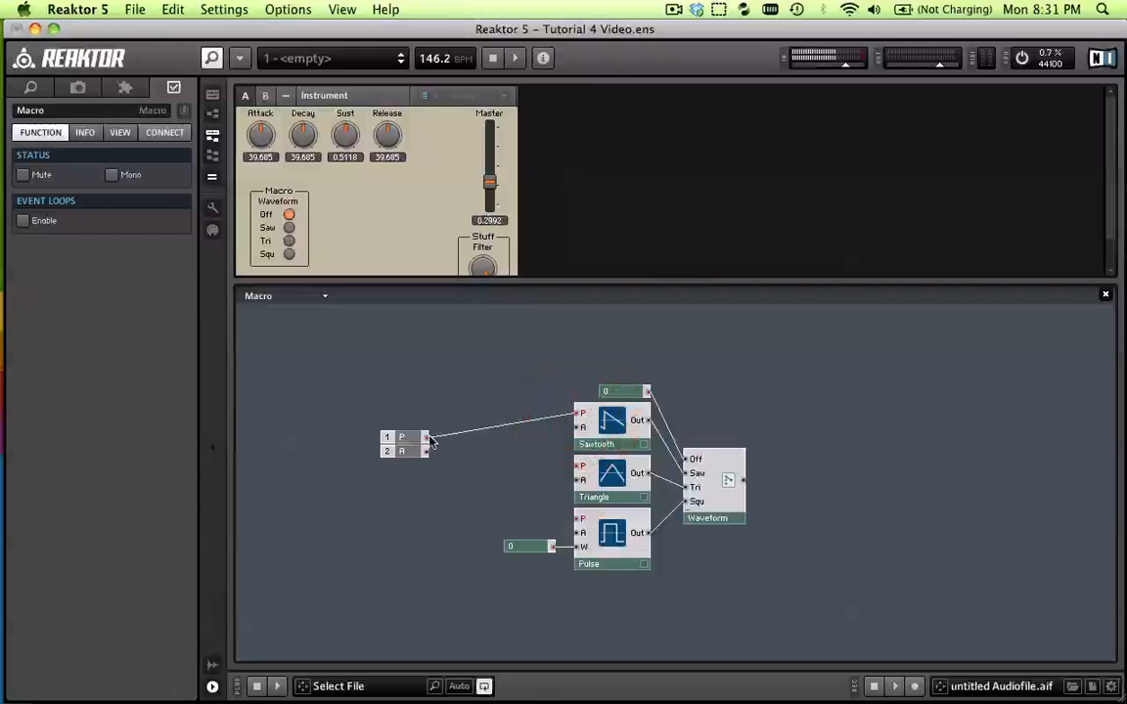
left_click_drag(427, 437, 578, 467)
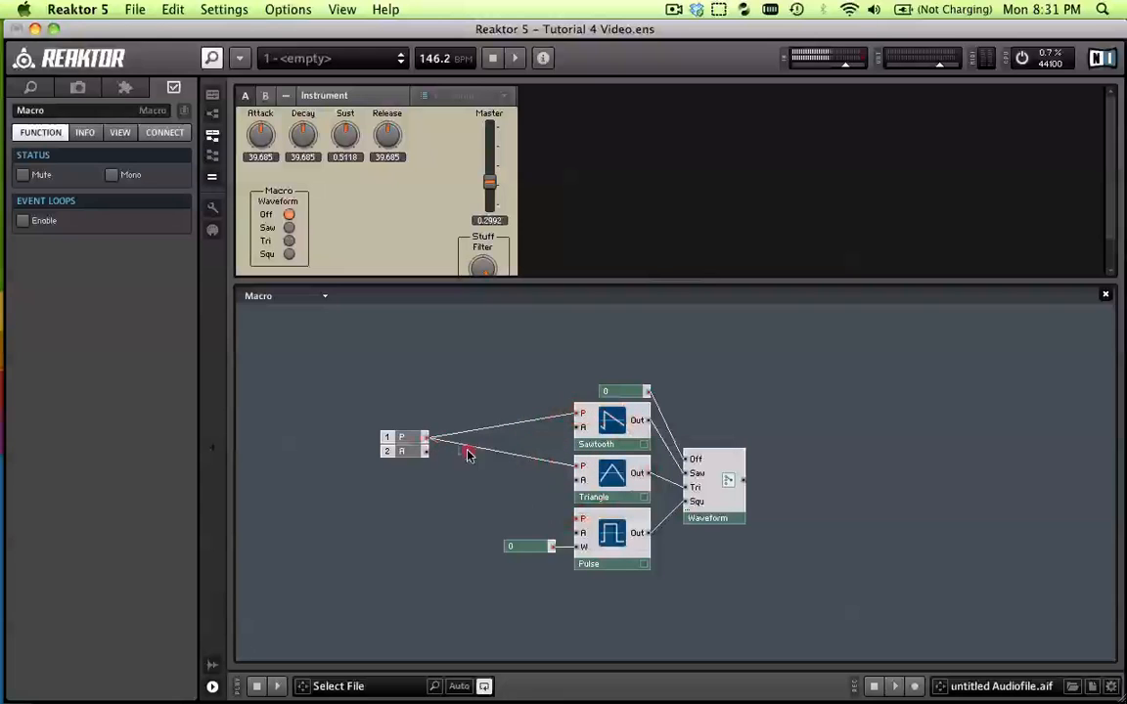
left_click_drag(427, 437, 578, 519)
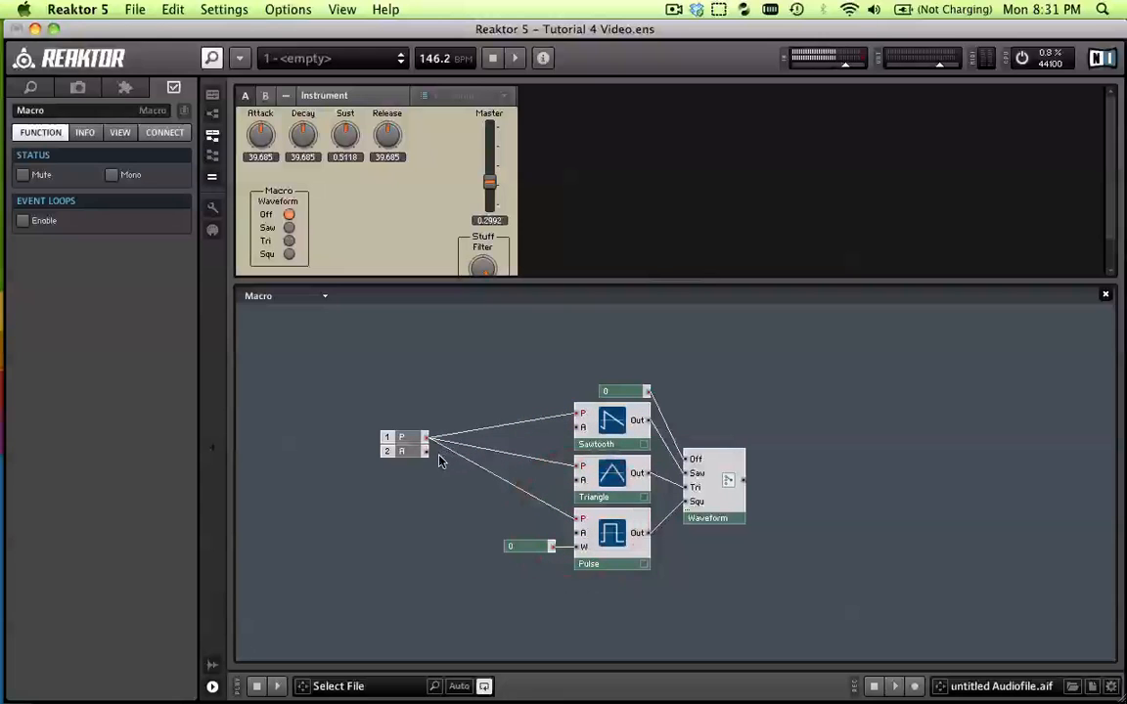
Wire the A in port to the amplitude inputs of the Sawtooth, Triangle and Pulse oscillators
left_click_drag(426, 450, 577, 428)
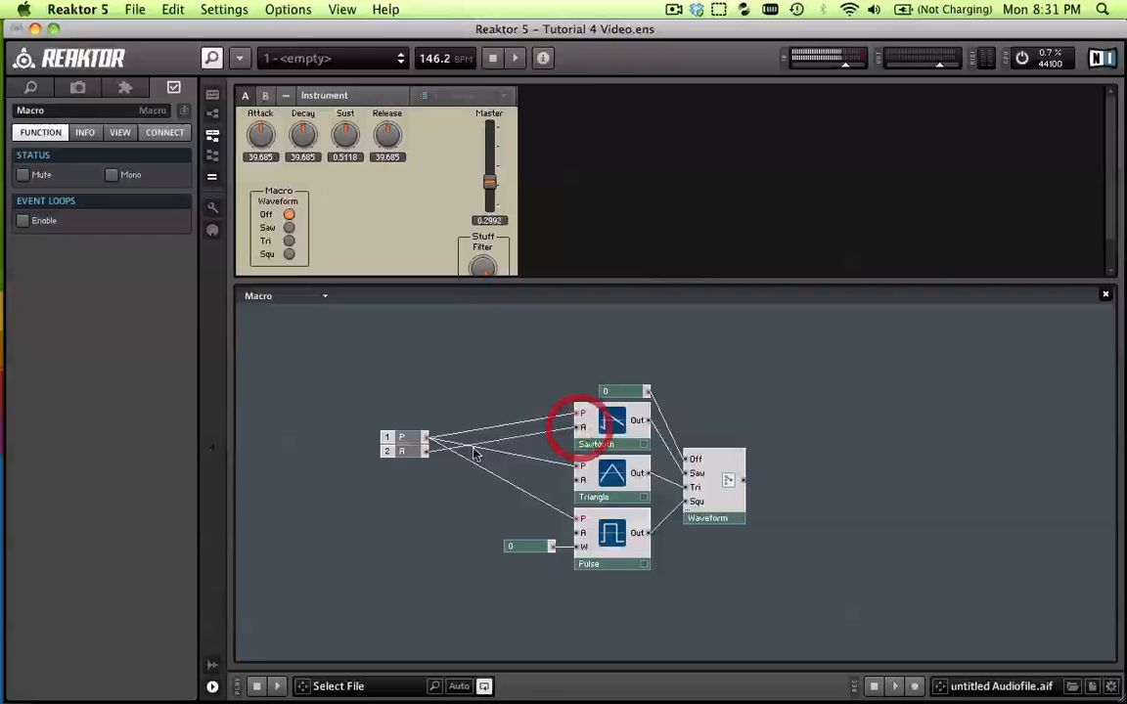
left_click_drag(426, 449, 578, 480)
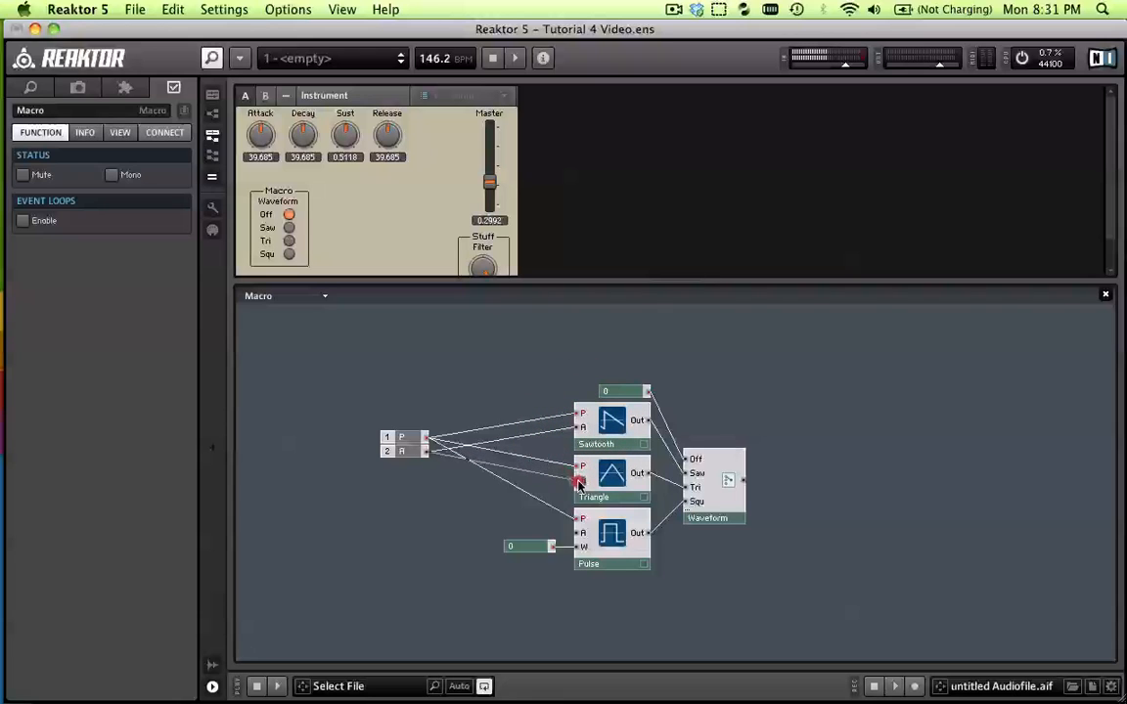
left_click_drag(427, 451, 579, 532)
left_click(767, 573)
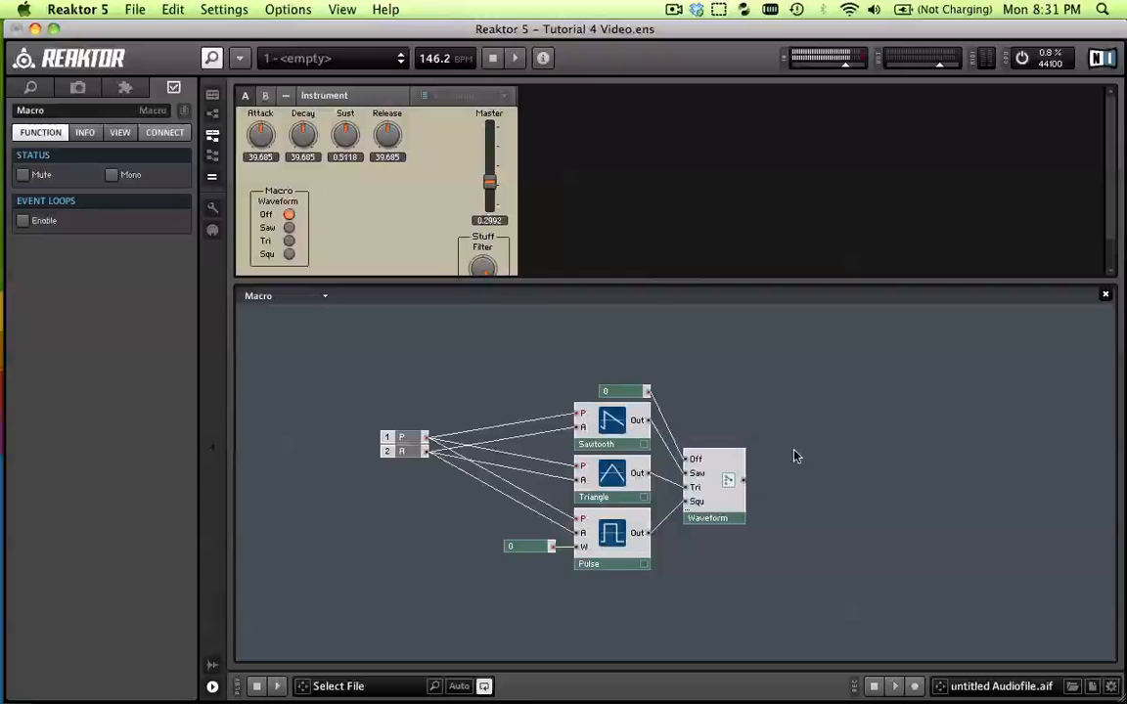
Try to wire the macro to the multiplier's free input in the instrument structure and reopen the macro
double_click(797, 475)
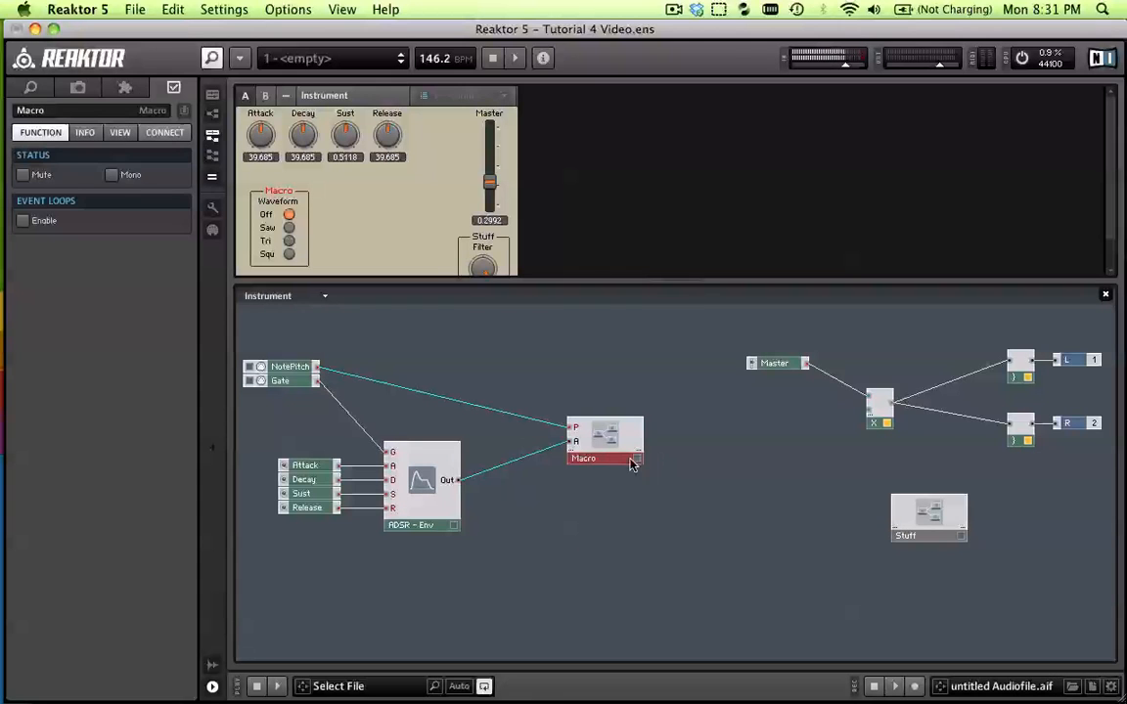
left_click(612, 503)
left_click(623, 456)
left_click_drag(871, 415, 823, 426)
left_click_drag(806, 422, 753, 434)
double_click(606, 439)
left_click(754, 432)
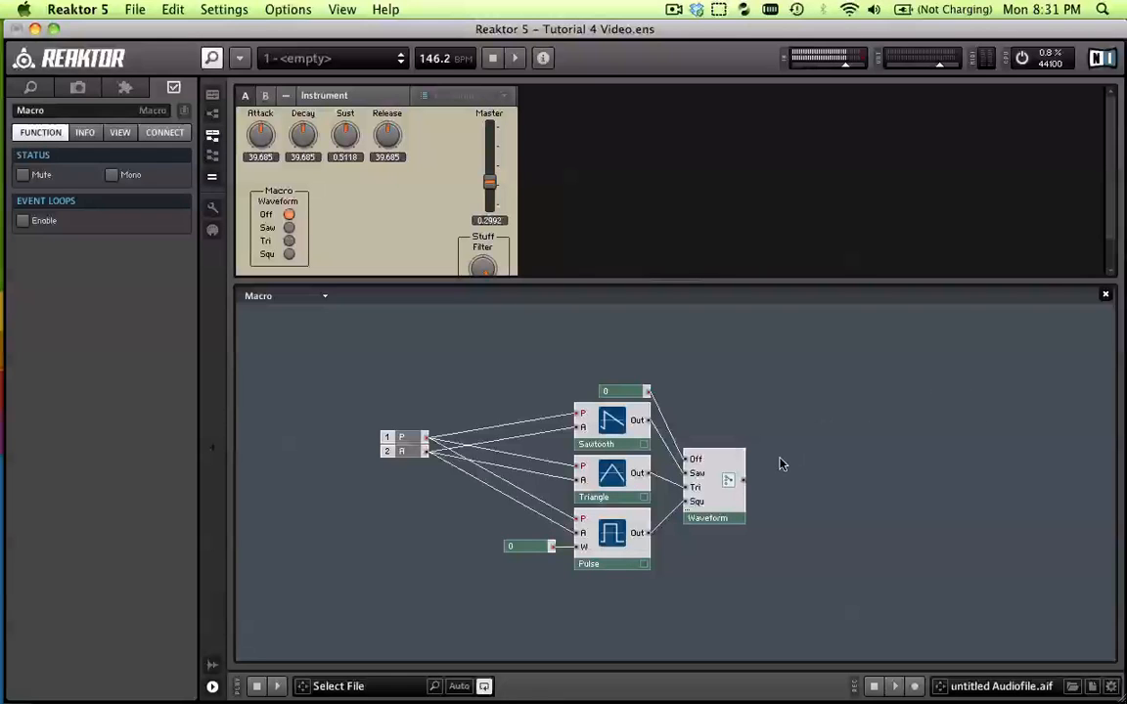
Add an Out Port fed by the Waveform switch inside the macro and connect the macro's output to the multiplier's free input
right_click(797, 414)
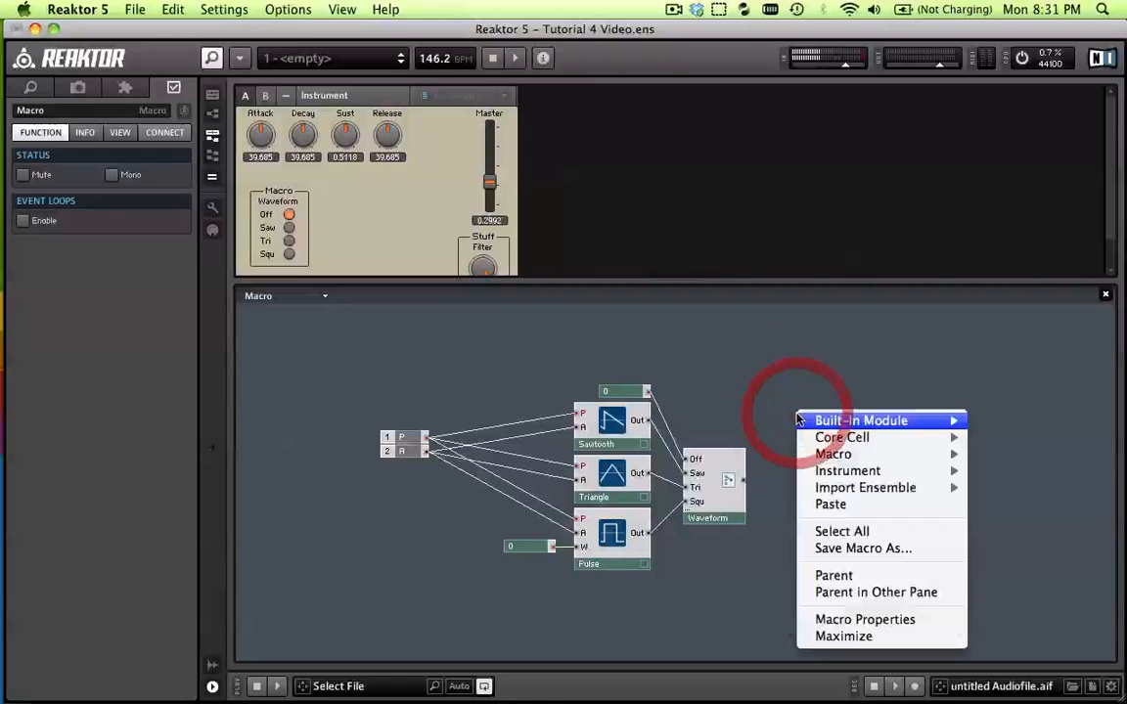
mouse_move(835, 425)
mouse_move(705, 686)
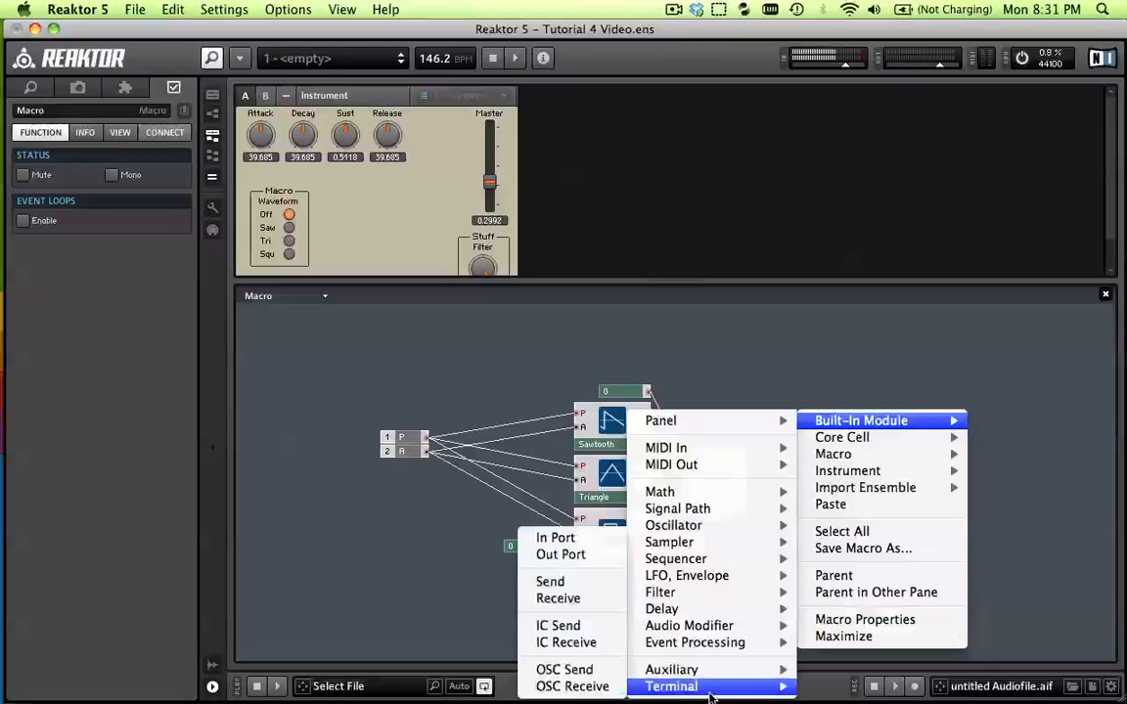
left_click(554, 556)
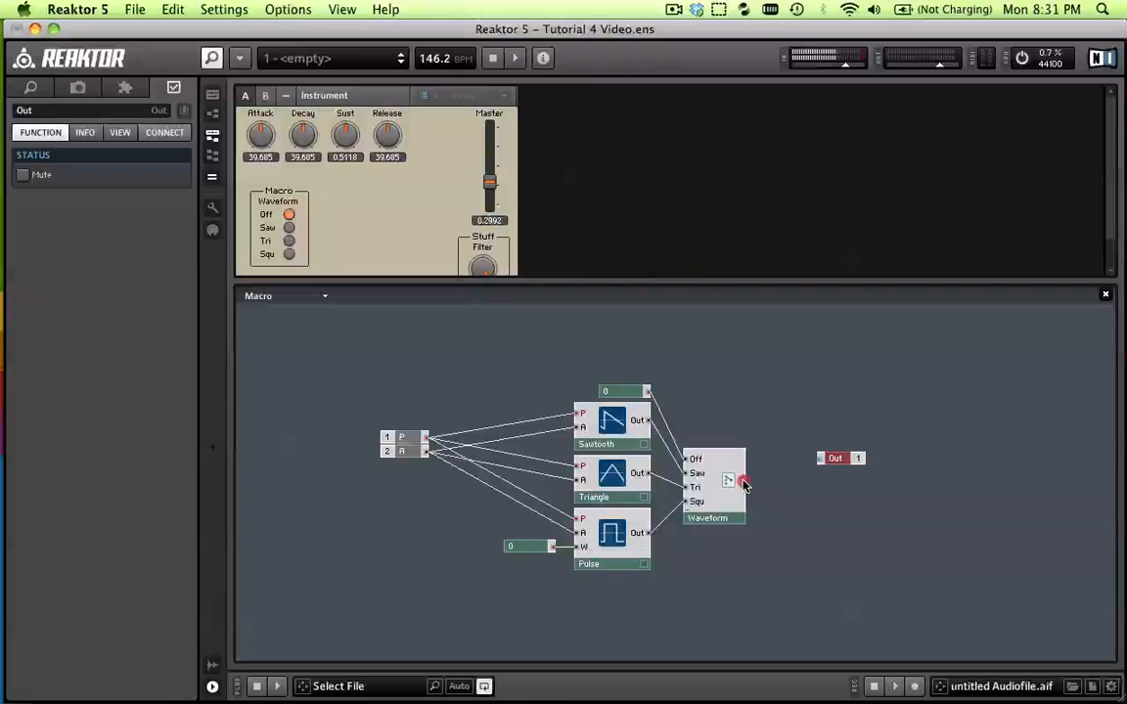
left_click_drag(743, 483, 821, 458)
double_click(857, 533)
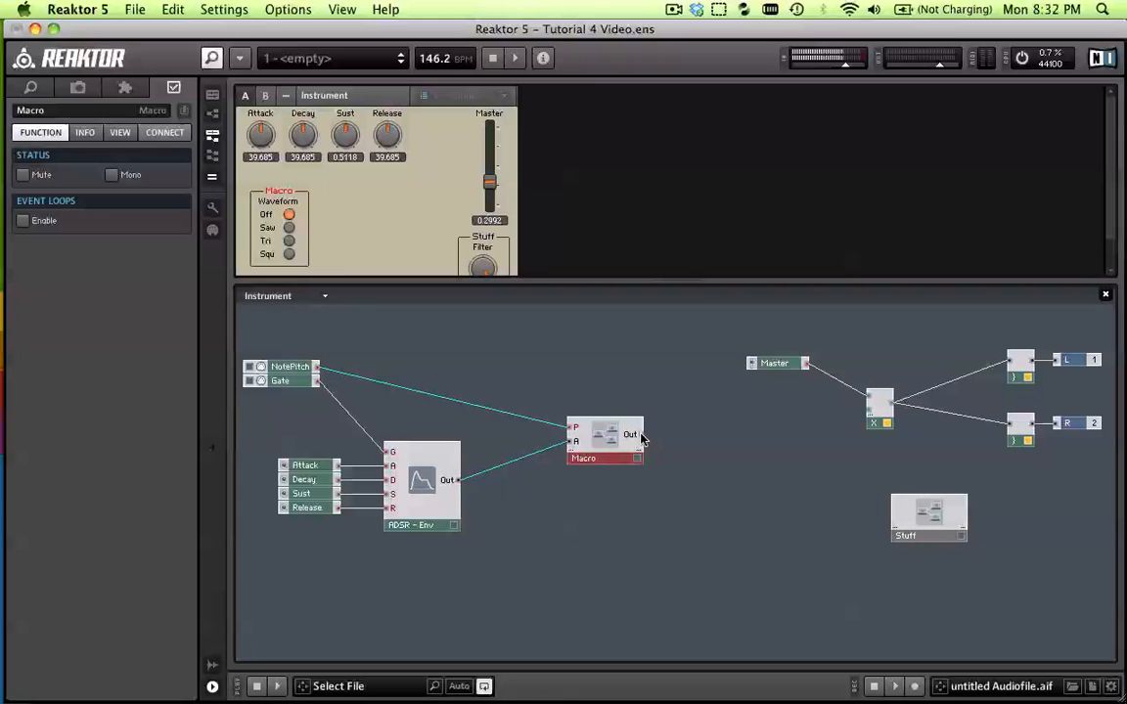
left_click_drag(641, 438, 868, 406)
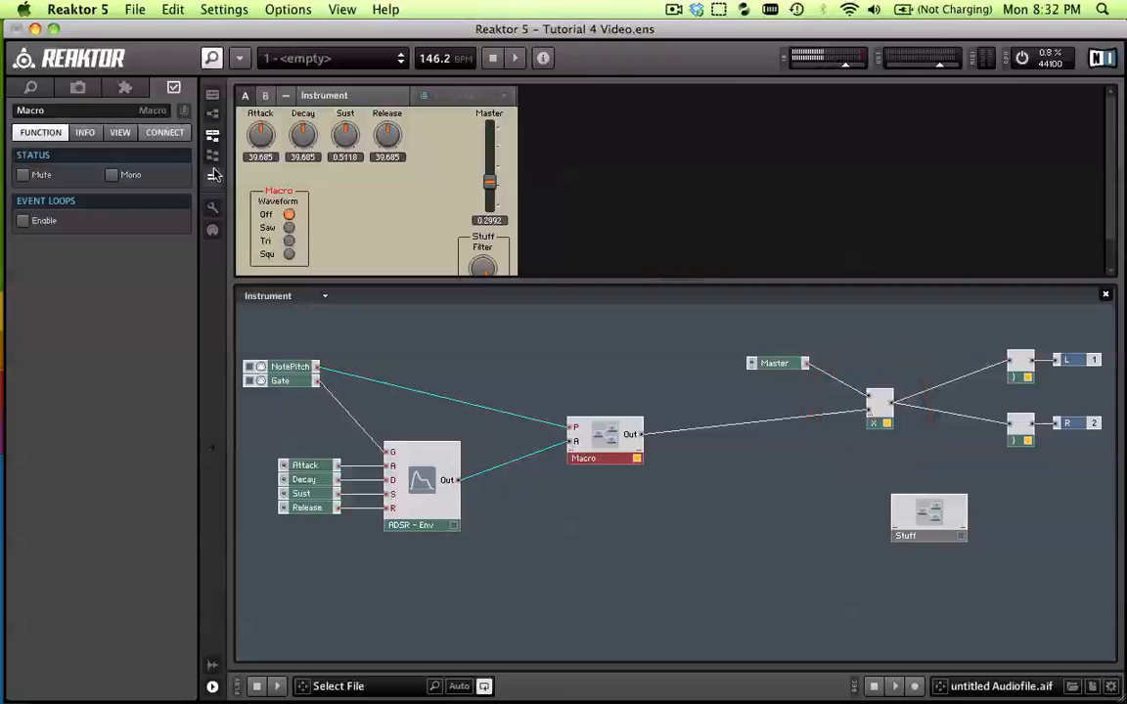
Rename the oscillator macro as Osc 1
double_click(93, 111)
type("O")
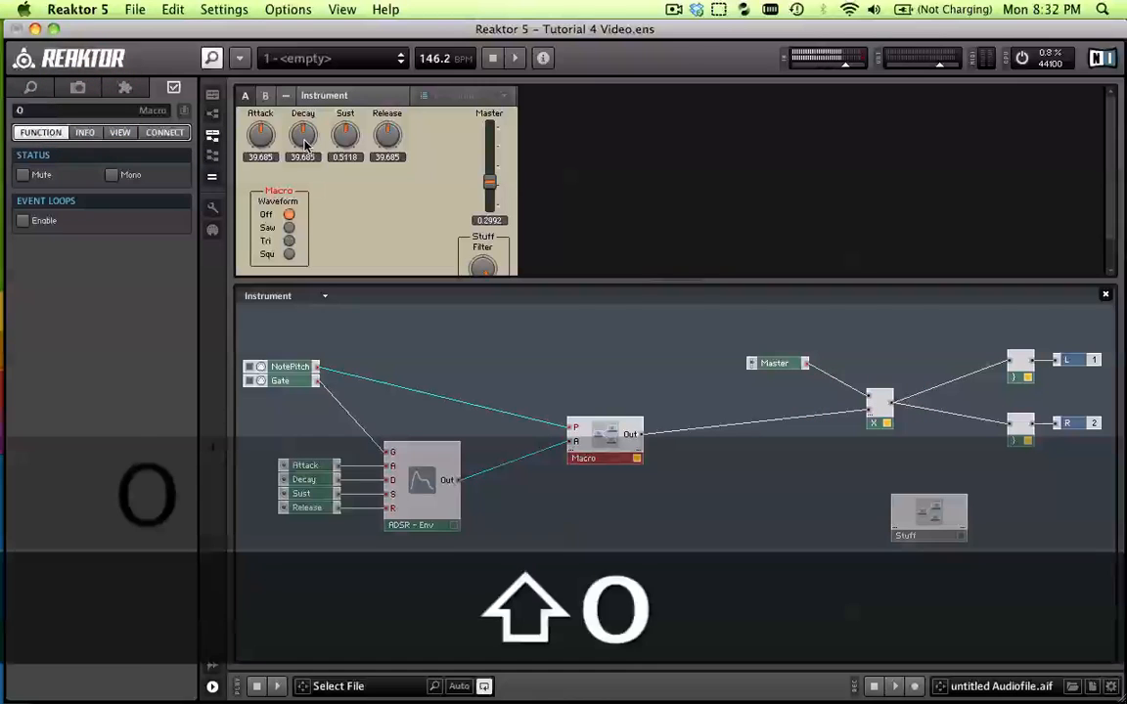
type("sc 1")
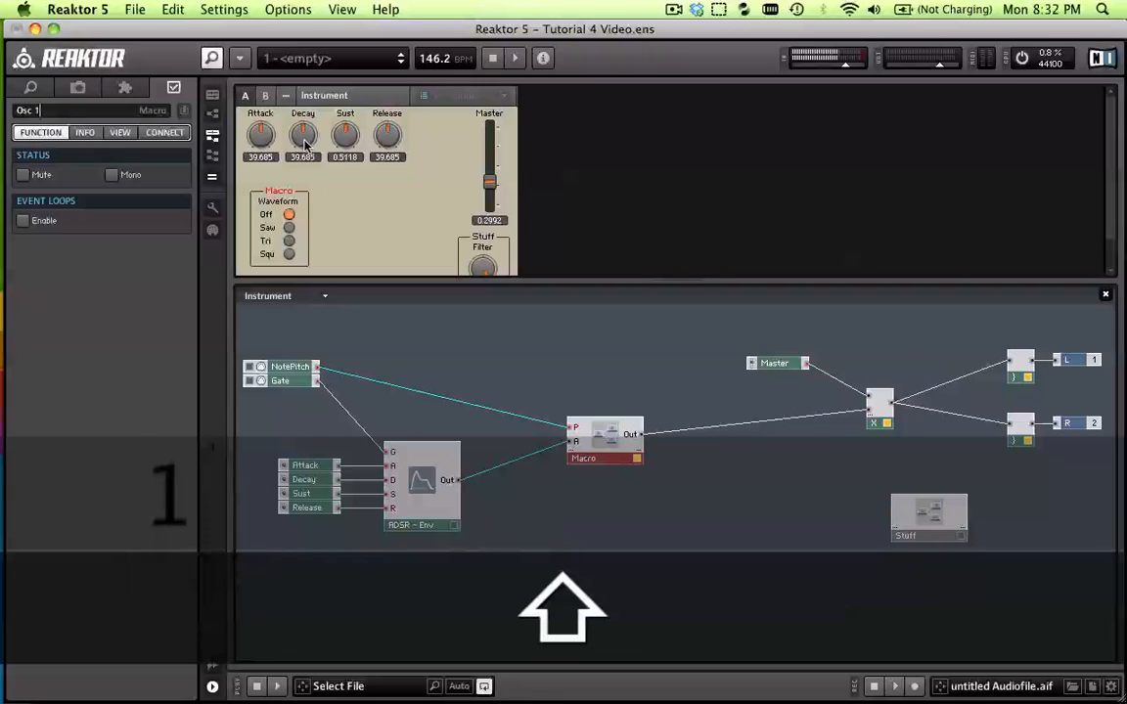
key("Return")
left_click(674, 536)
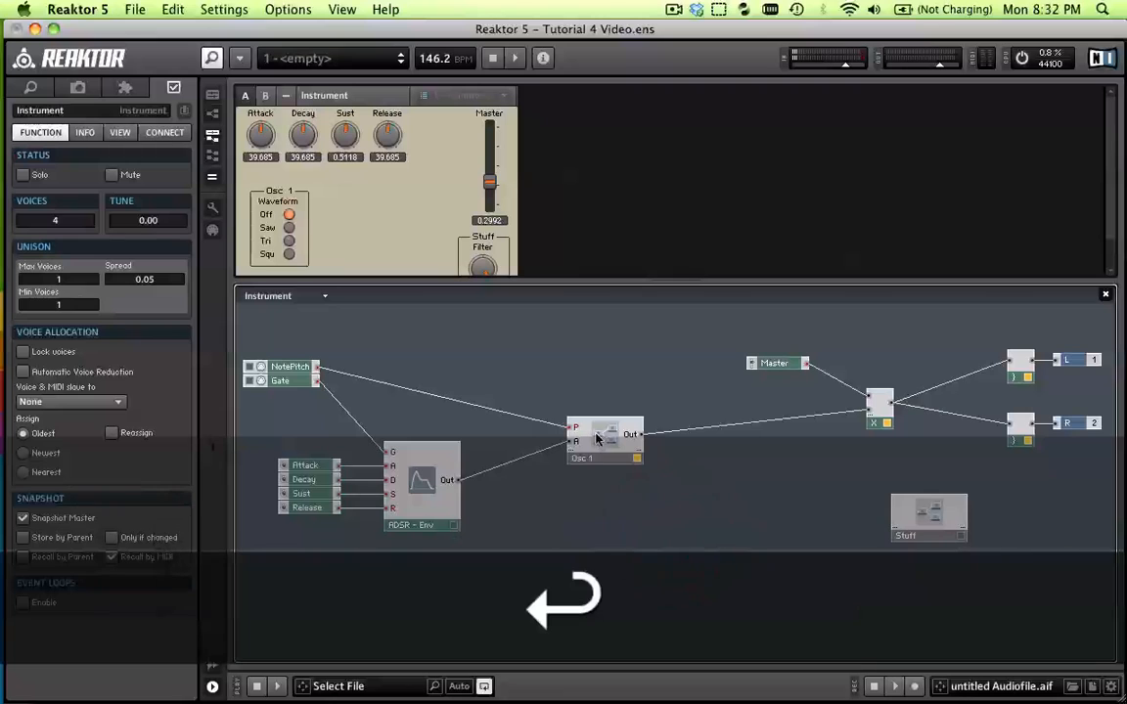
Unlock the instrument panel, move the Osc 1 group up directly below the Attack and Decay knobs, and lock the panel again
left_click(285, 192)
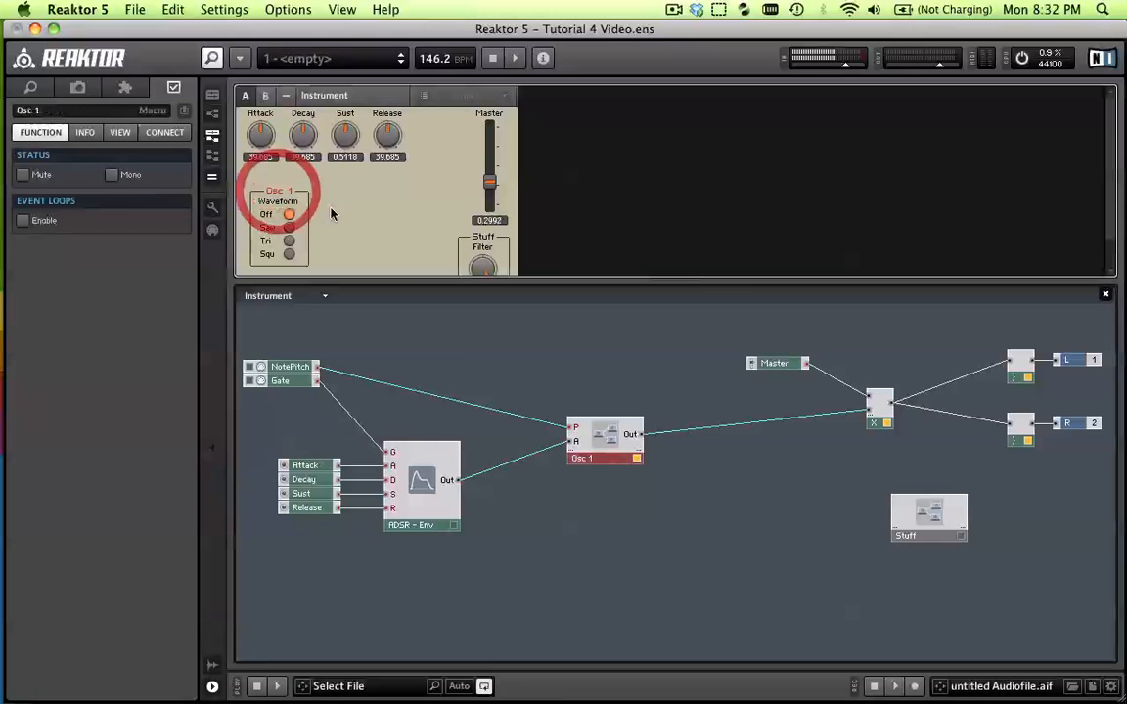
left_click(216, 211)
left_click_drag(276, 191, 268, 176)
left_click(212, 207)
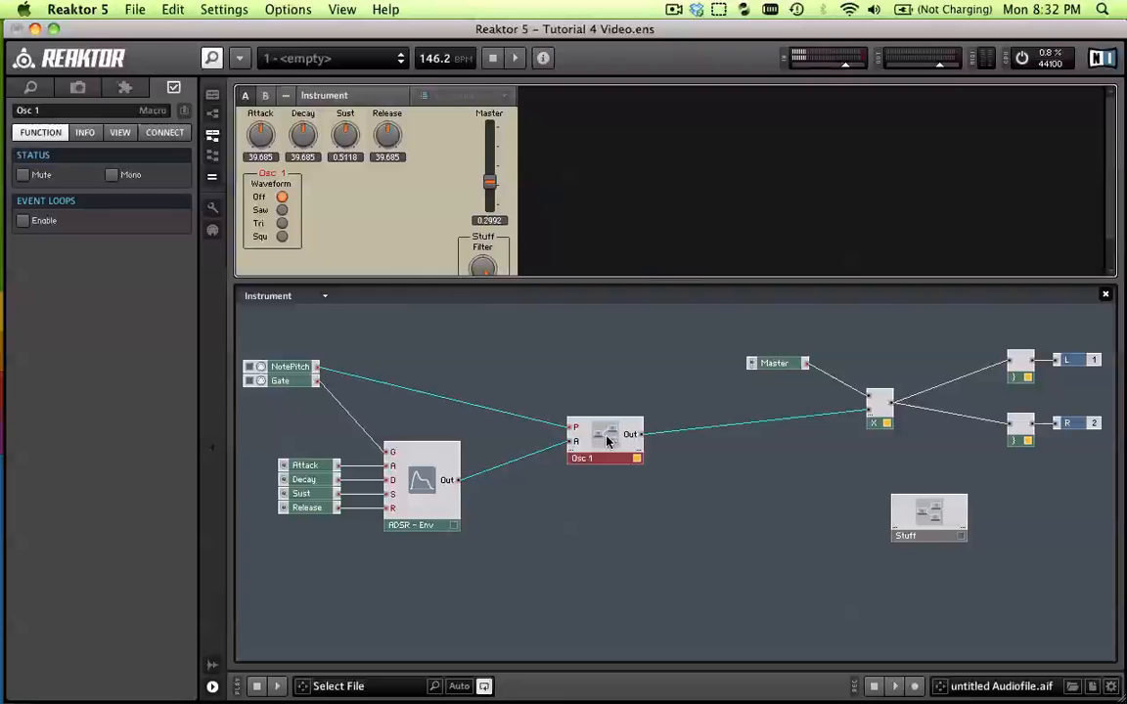
Play a few test notes to check the sound of the rewired Osc 1 macro
key("z")
key("c")
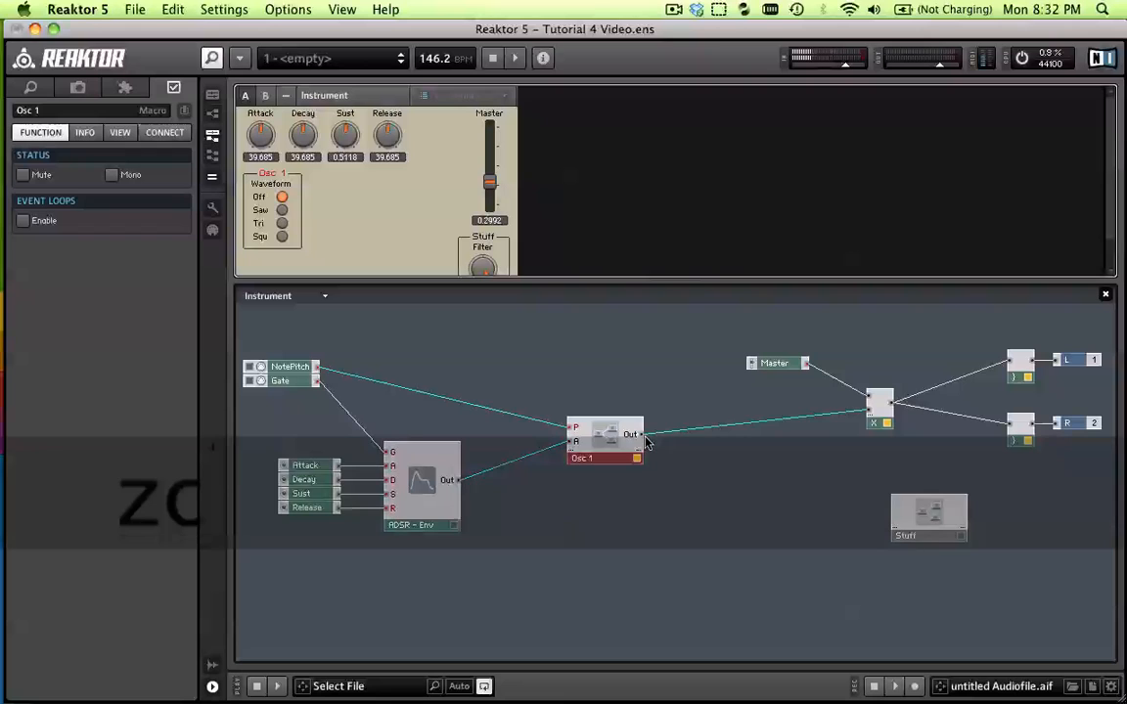
key("c")
key("z")
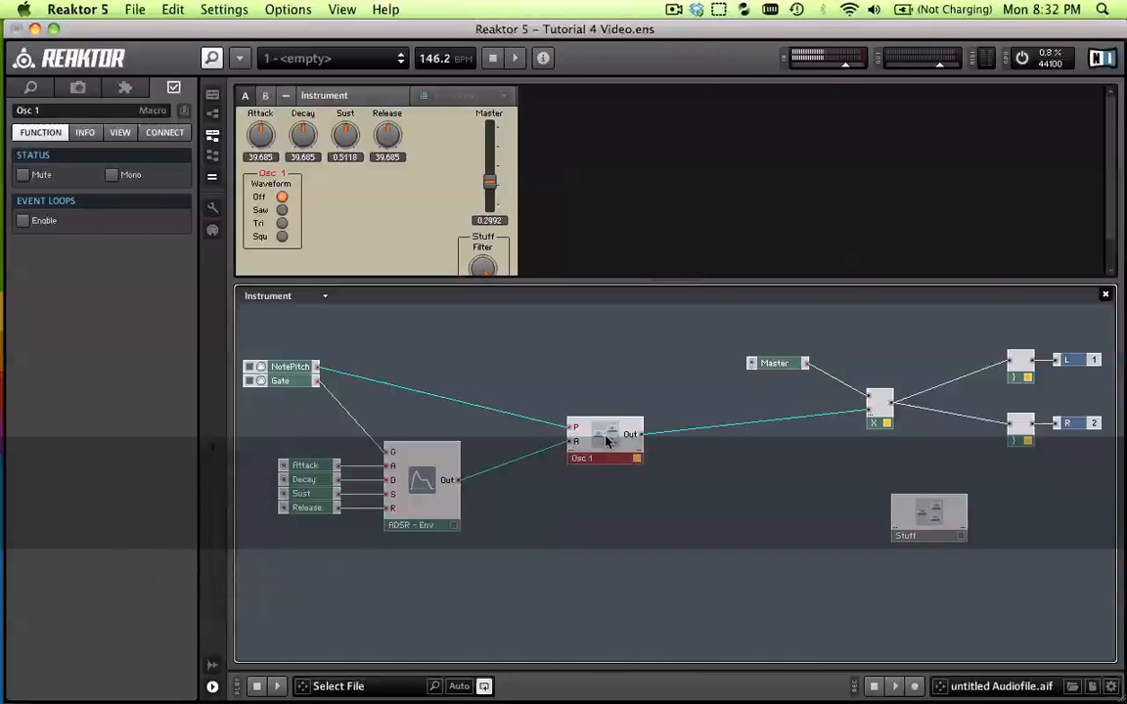
Open the Osc 1 macro's internal structure
left_click(616, 468)
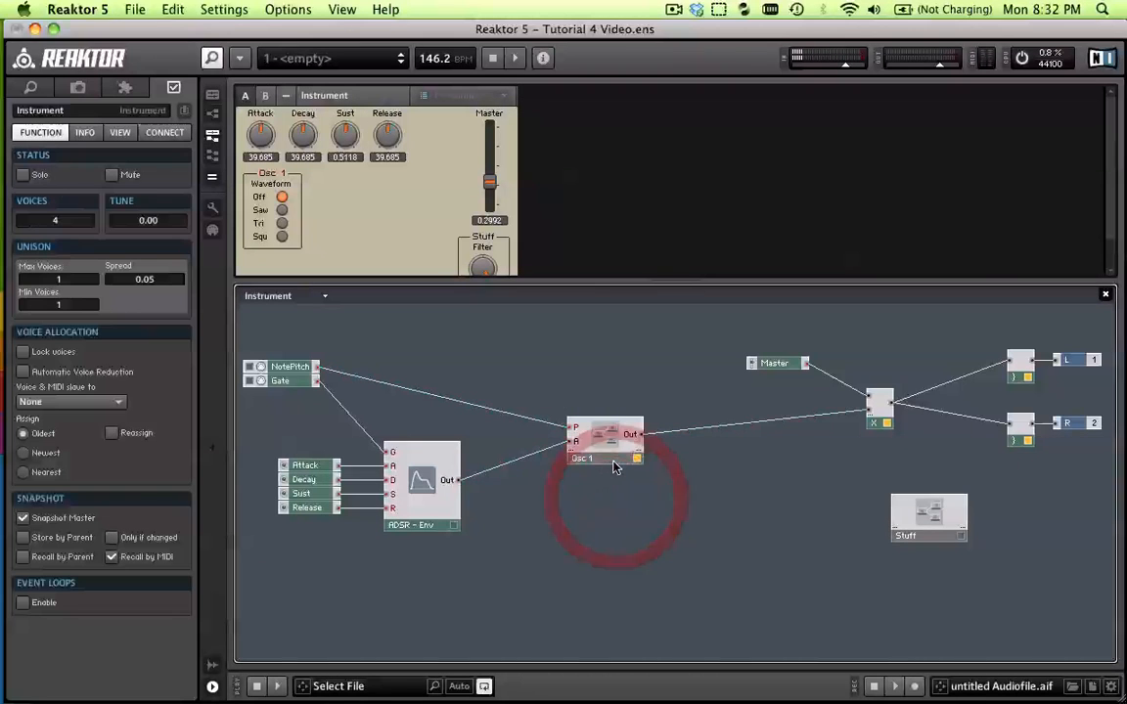
left_click(614, 460)
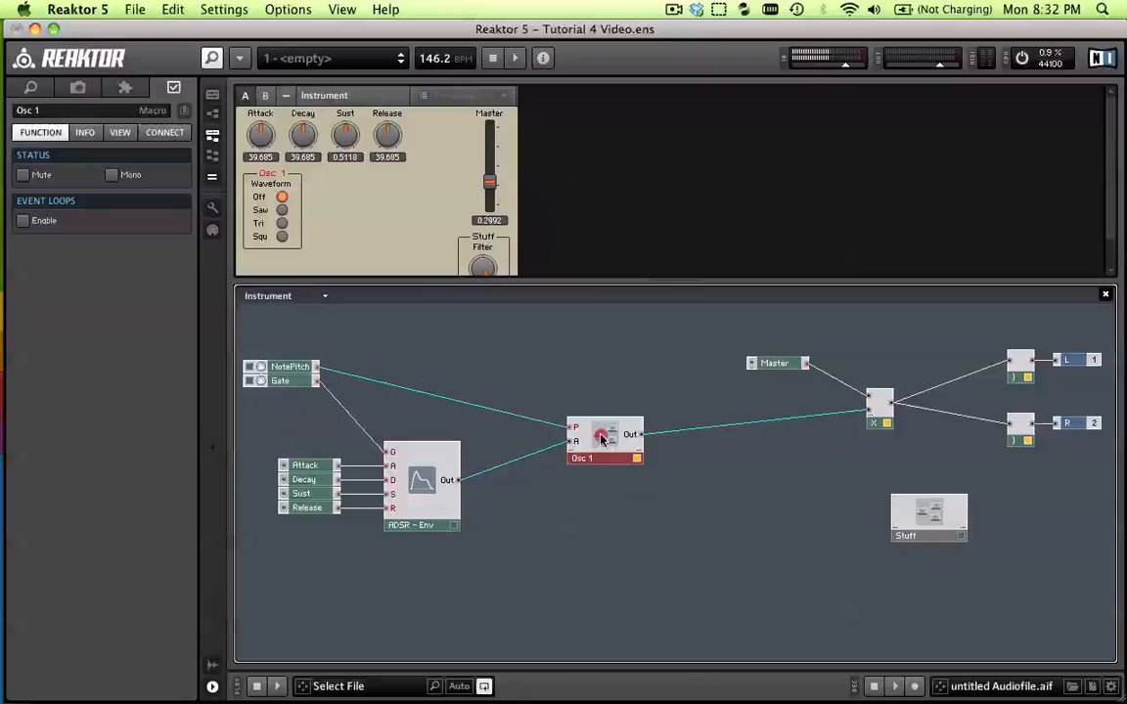
double_click(602, 440)
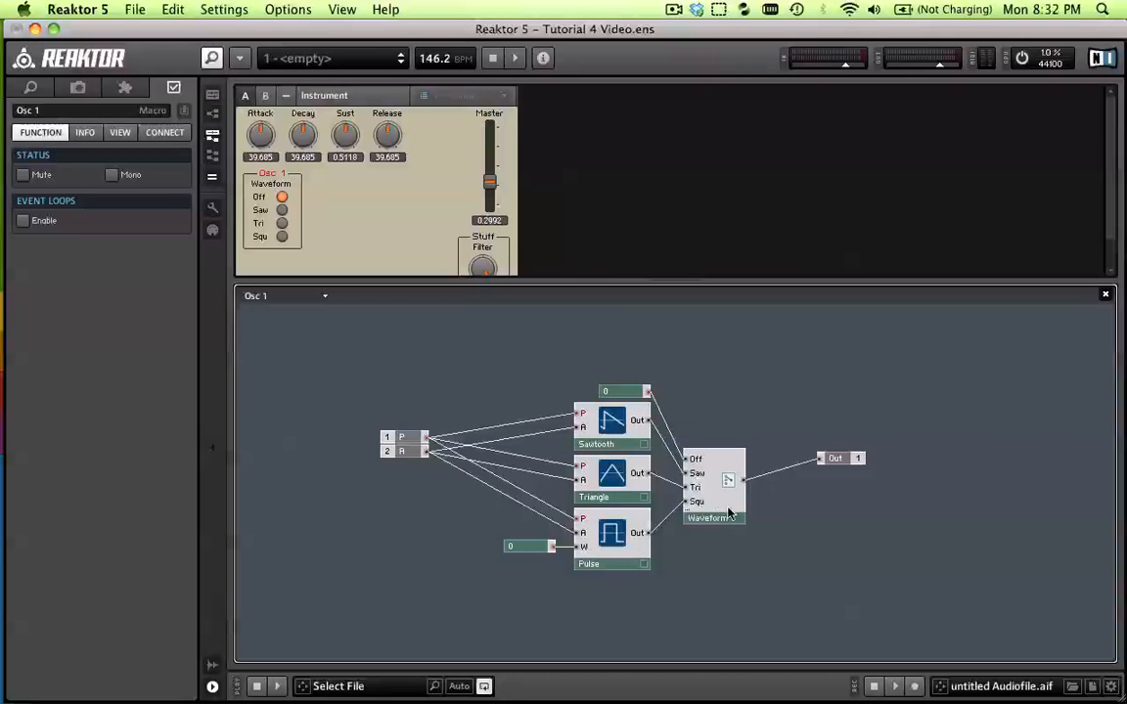
Return to the instrument structure, set the Osc 1 waveform to Saw and play test notes
double_click(387, 341)
left_click(282, 210)
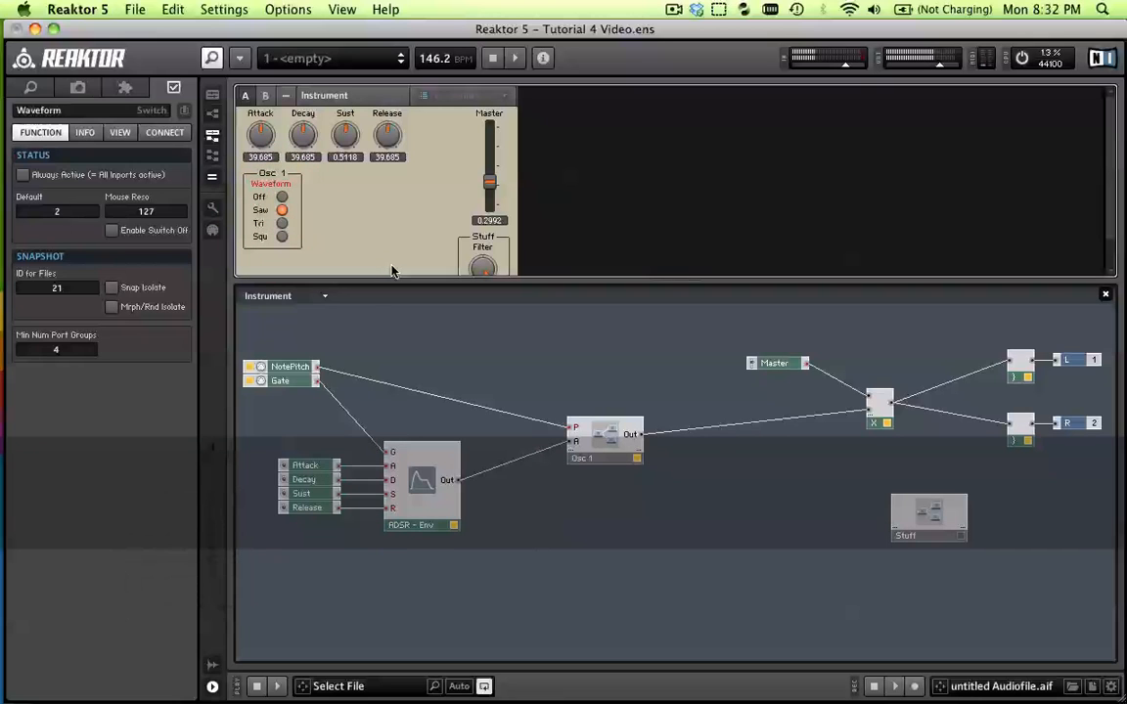
key("v")
key("c")
key("x")
key("c")
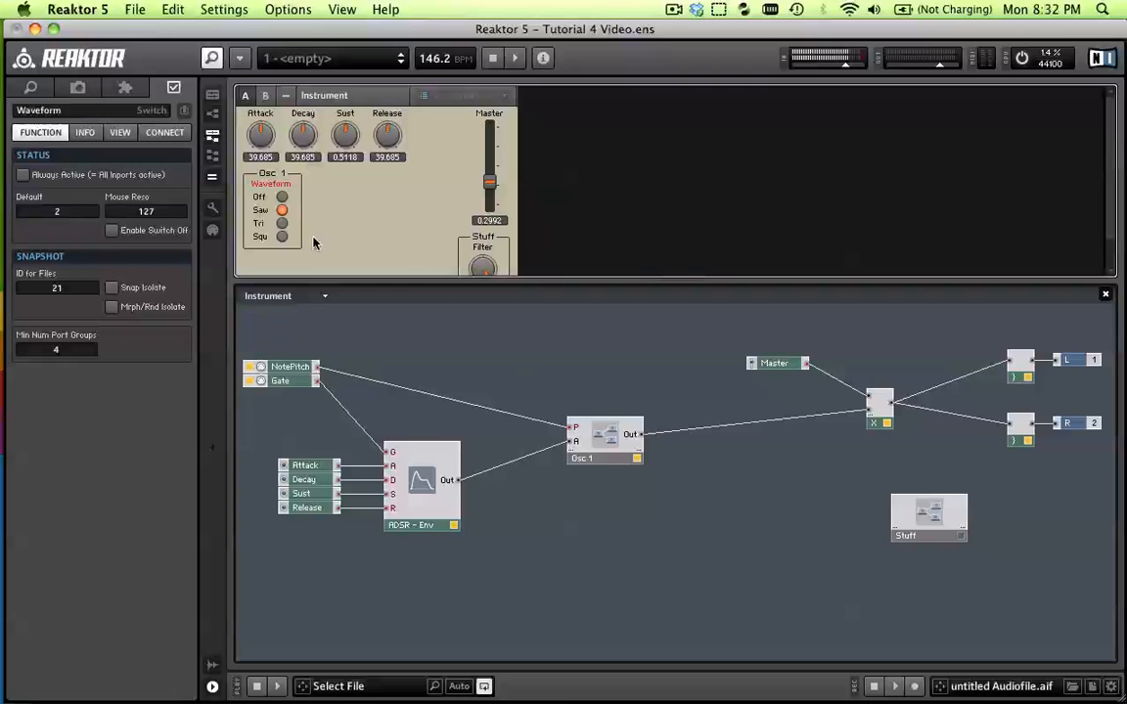
Switch the Osc 1 waveform to Tri and play a run of test notes
left_click(281, 224)
key("q")
key("e")
key("r")
key("t")
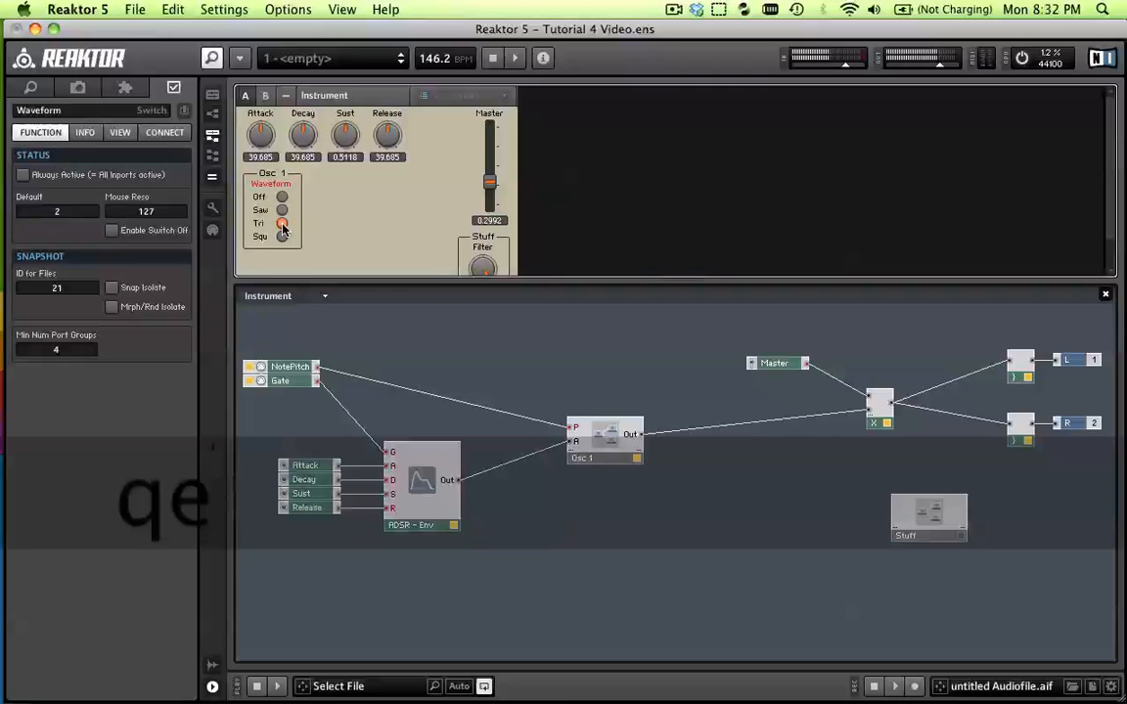
key("y")
key("t")
key("r")
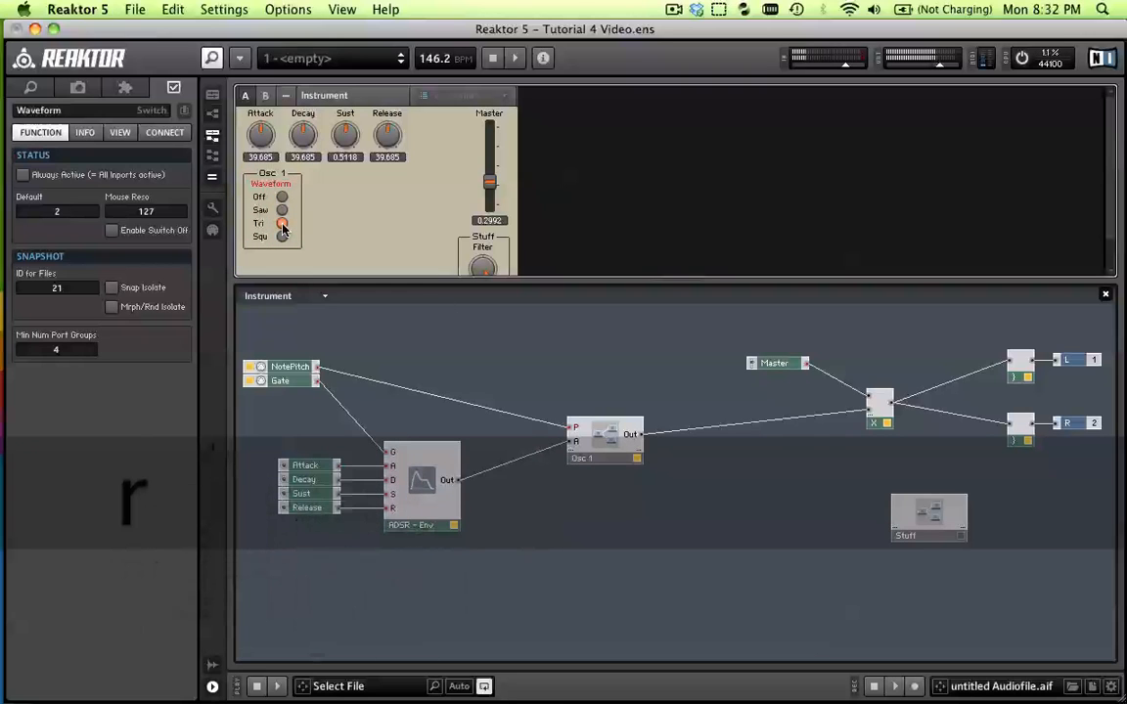
key("w")
key("e")
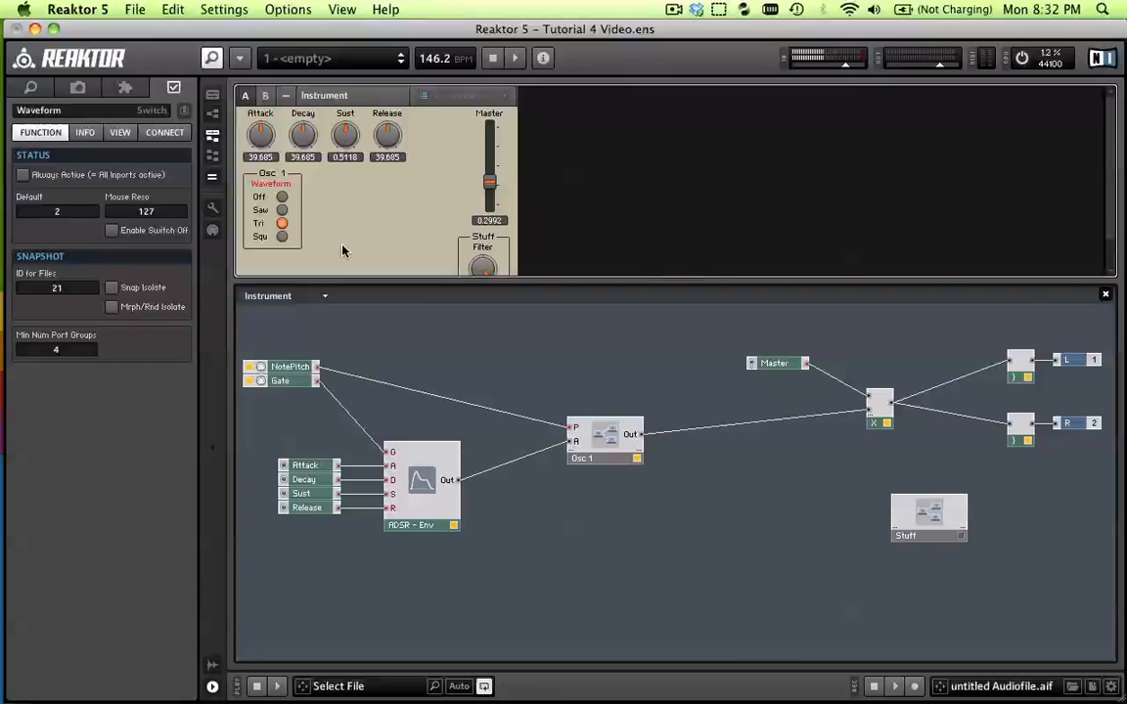
Set the Osc 1 waveform to Squ and play test notes to hear it
left_click(283, 239)
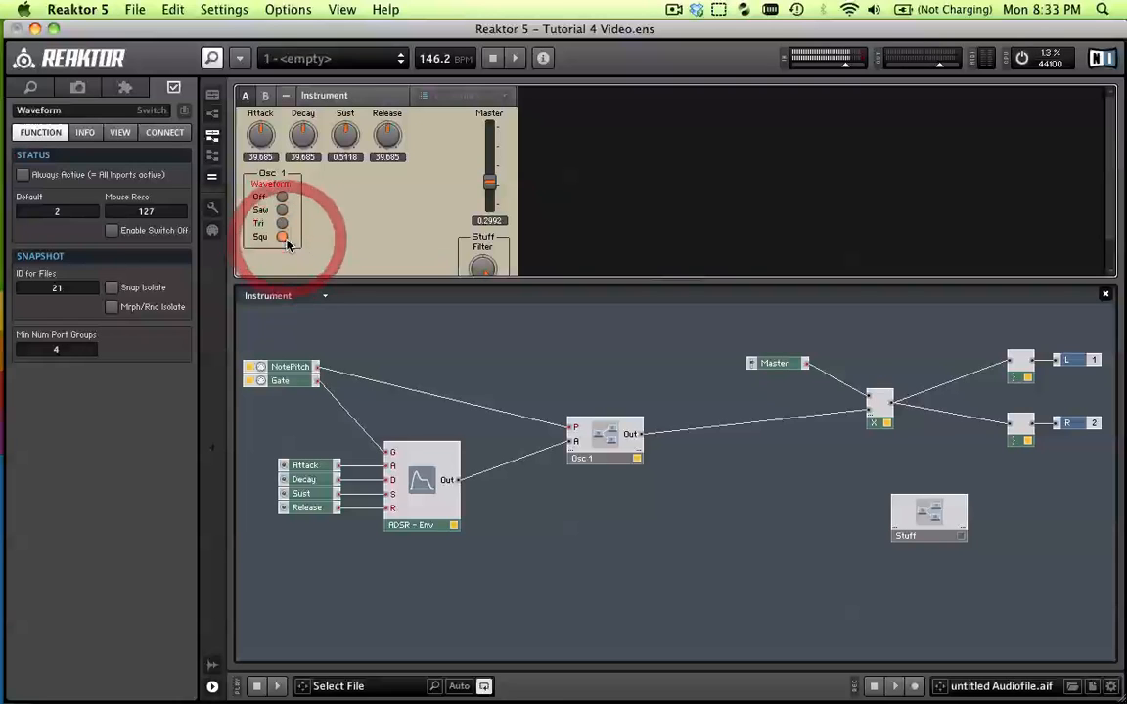
key("z")
key("v")
key("b")
key("c")
key("x")
Move the Osc 1 macro up in the instrument structure so its output lines up with the multiplier's lower input
left_click(667, 601)
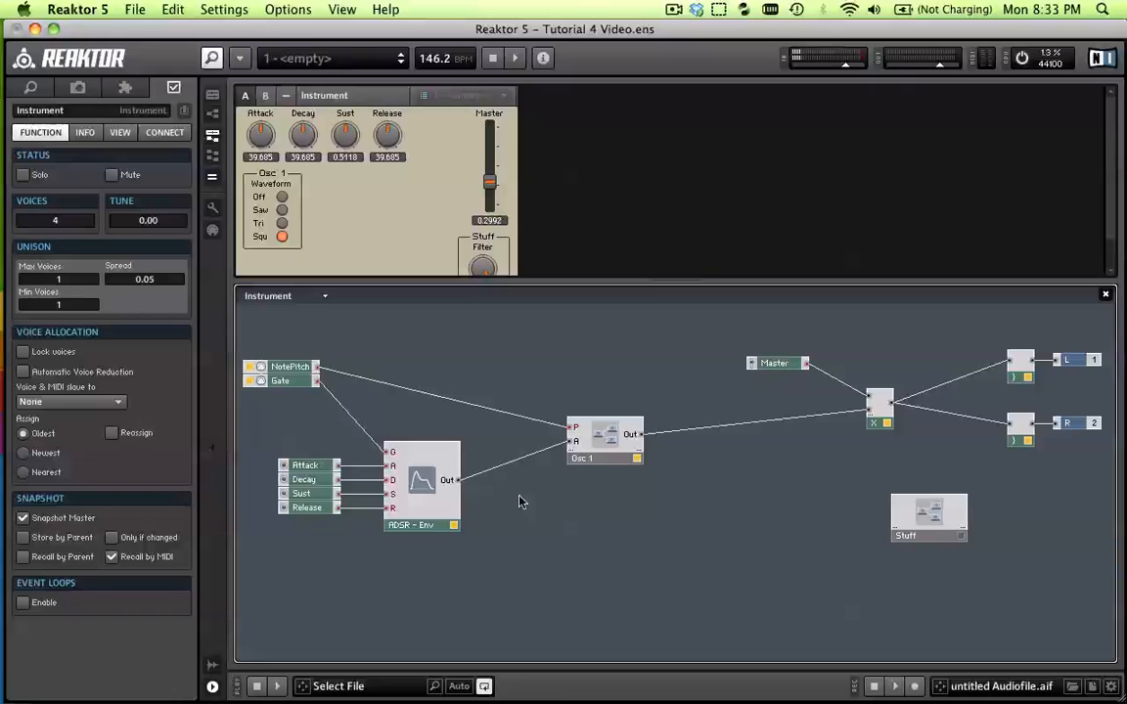
left_click_drag(608, 439, 611, 413)
left_click(600, 484)
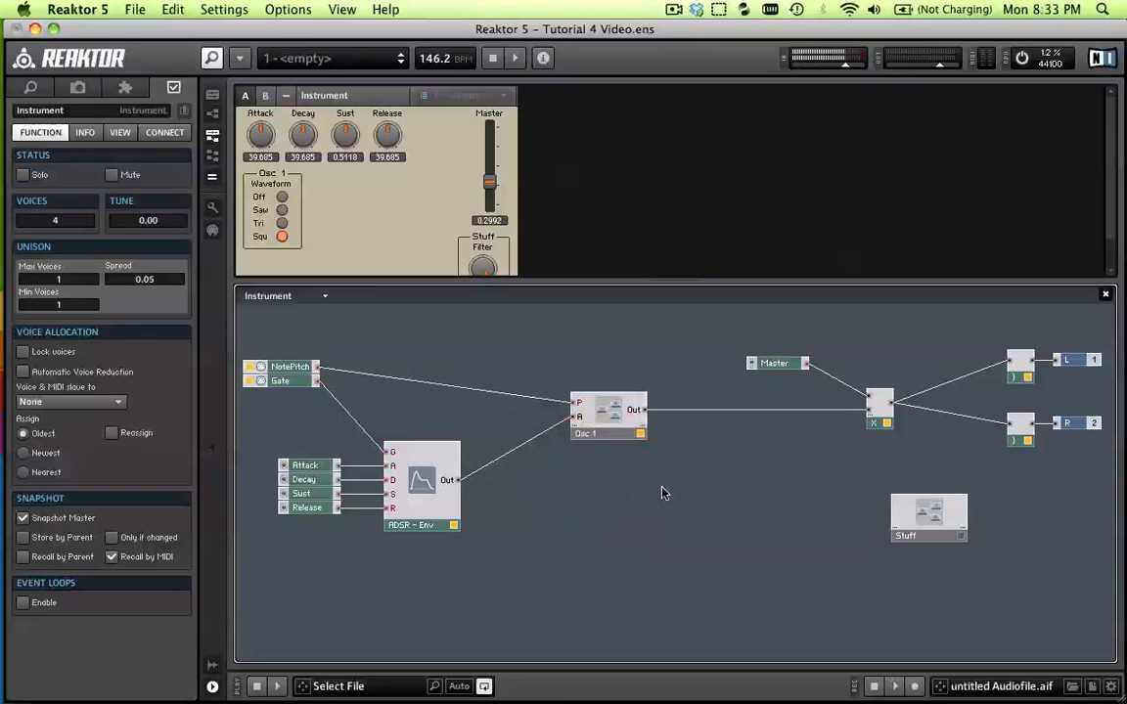
left_click(381, 227)
left_click(604, 432)
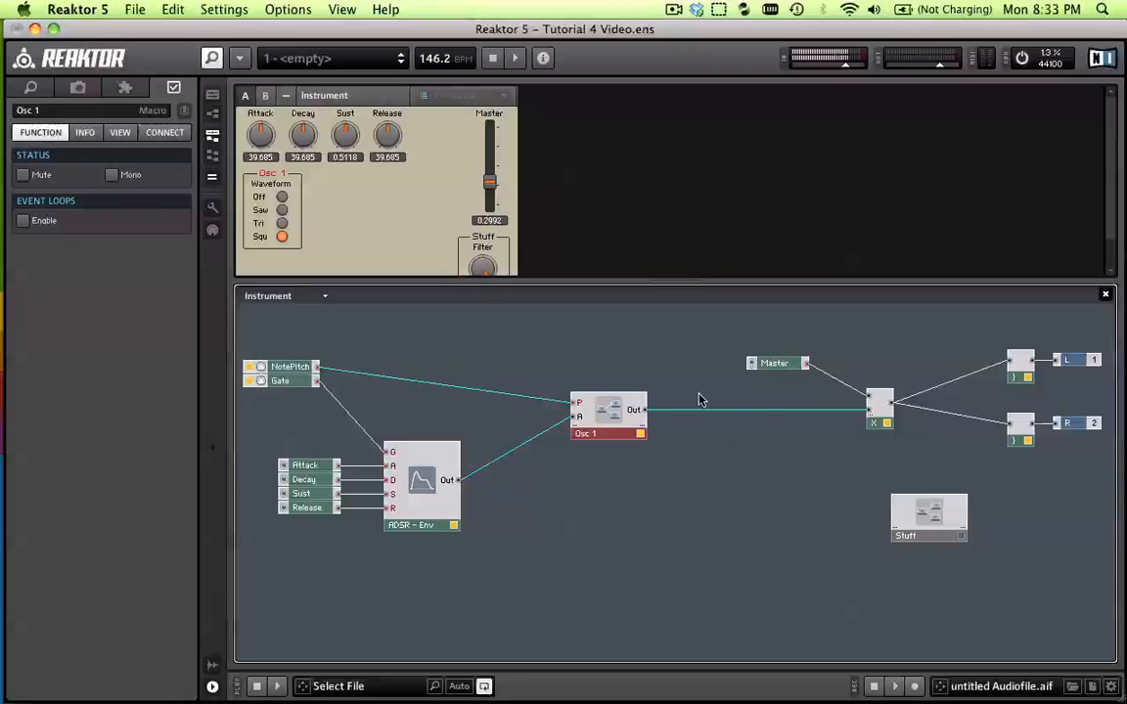
Open the Stuff macro and cut its Filter knob, Log, 0.5 constant and 4-Pole Filter modules
double_click(925, 516)
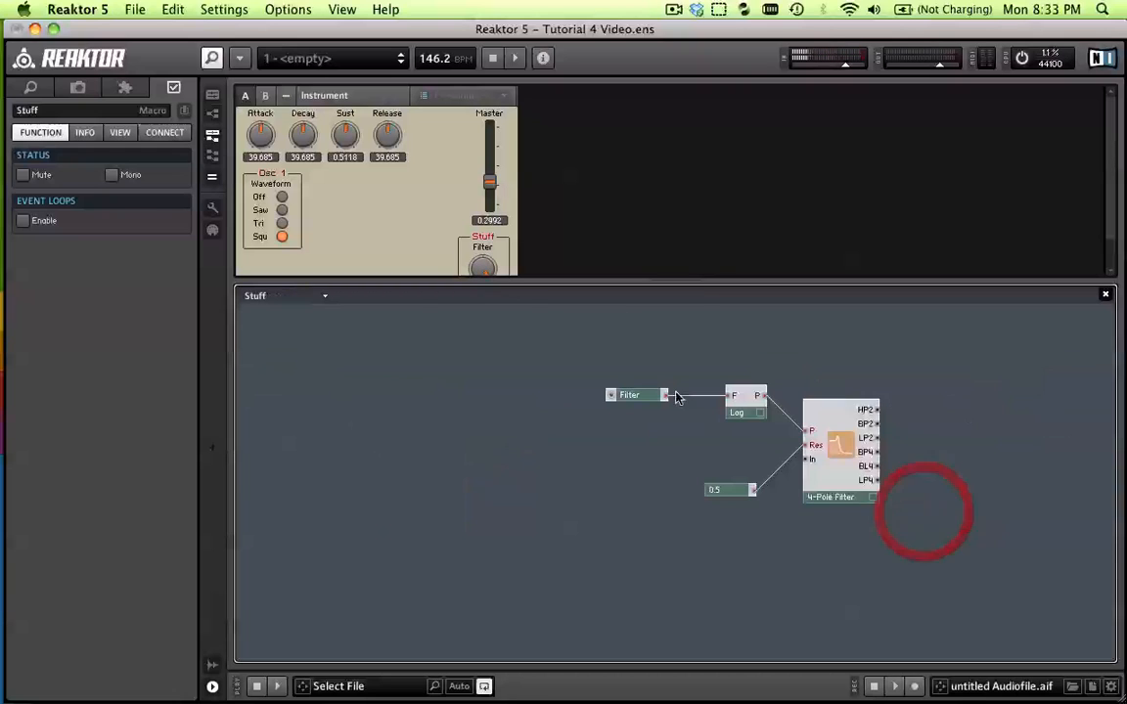
right_click(821, 462)
left_click(679, 445)
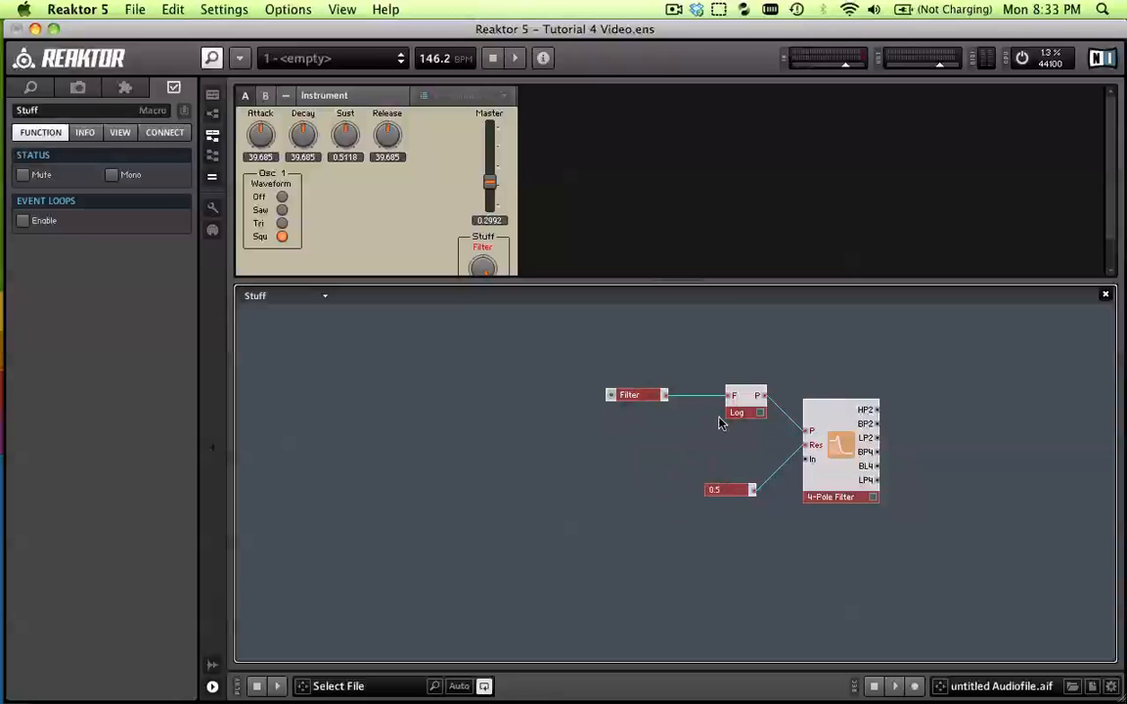
right_click(839, 450)
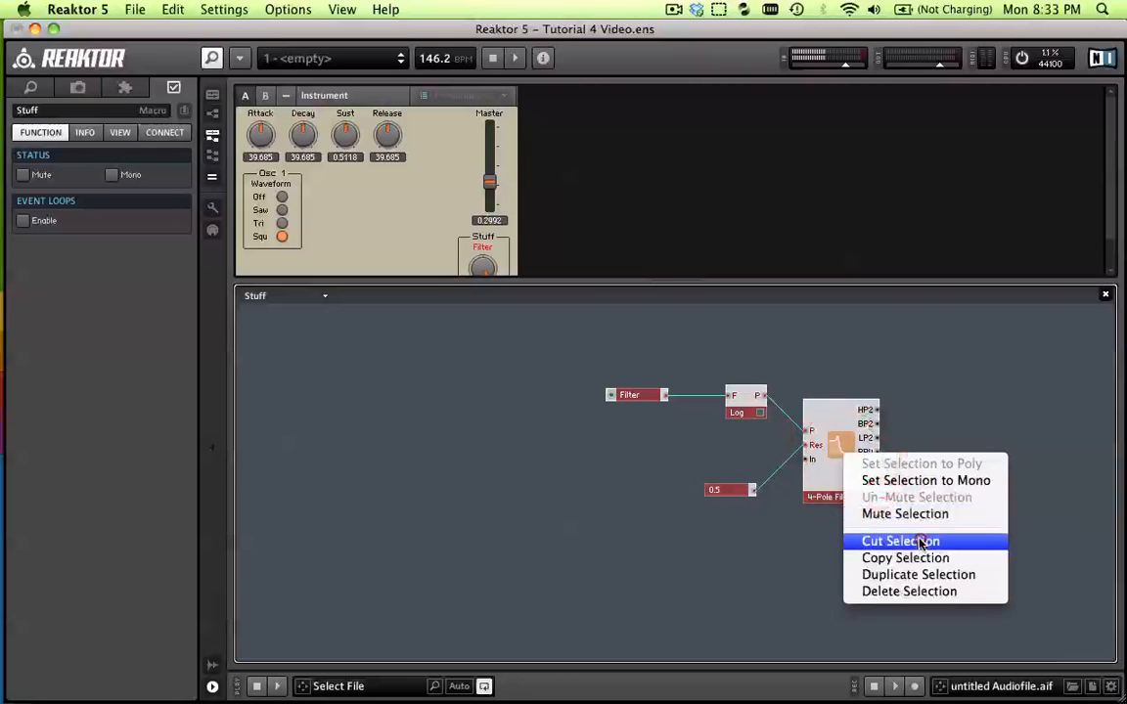
left_click(920, 541)
Go back to the instrument structure and delete the emptied Stuff macro
double_click(718, 455)
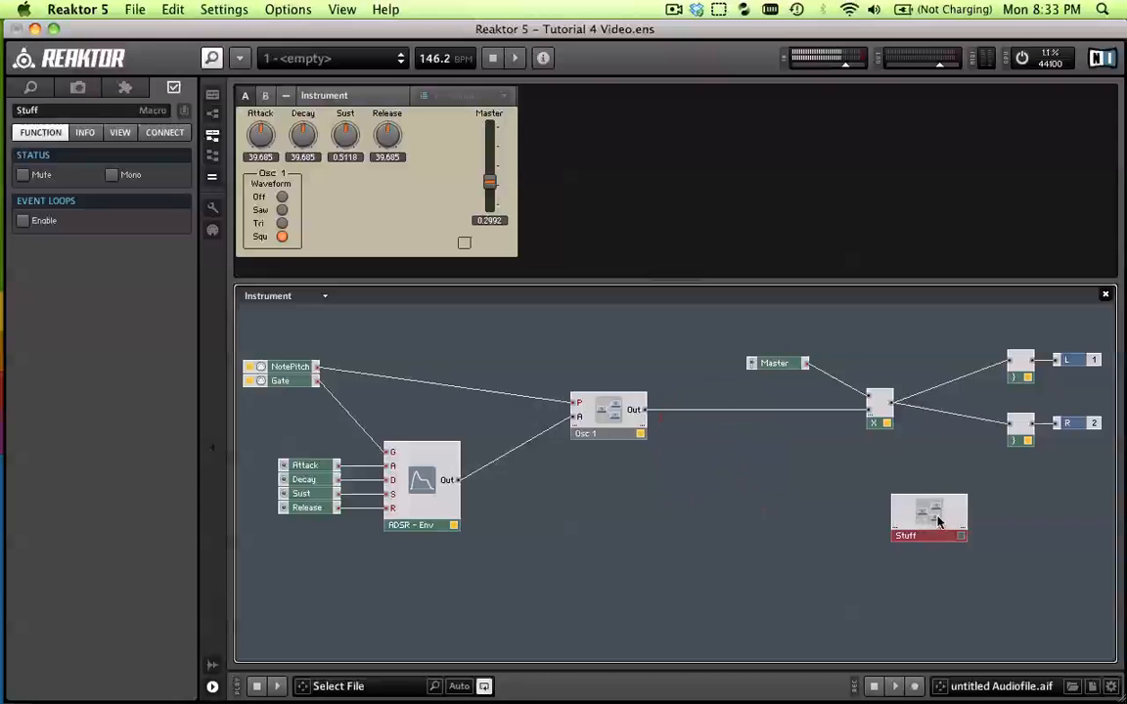
right_click(936, 521)
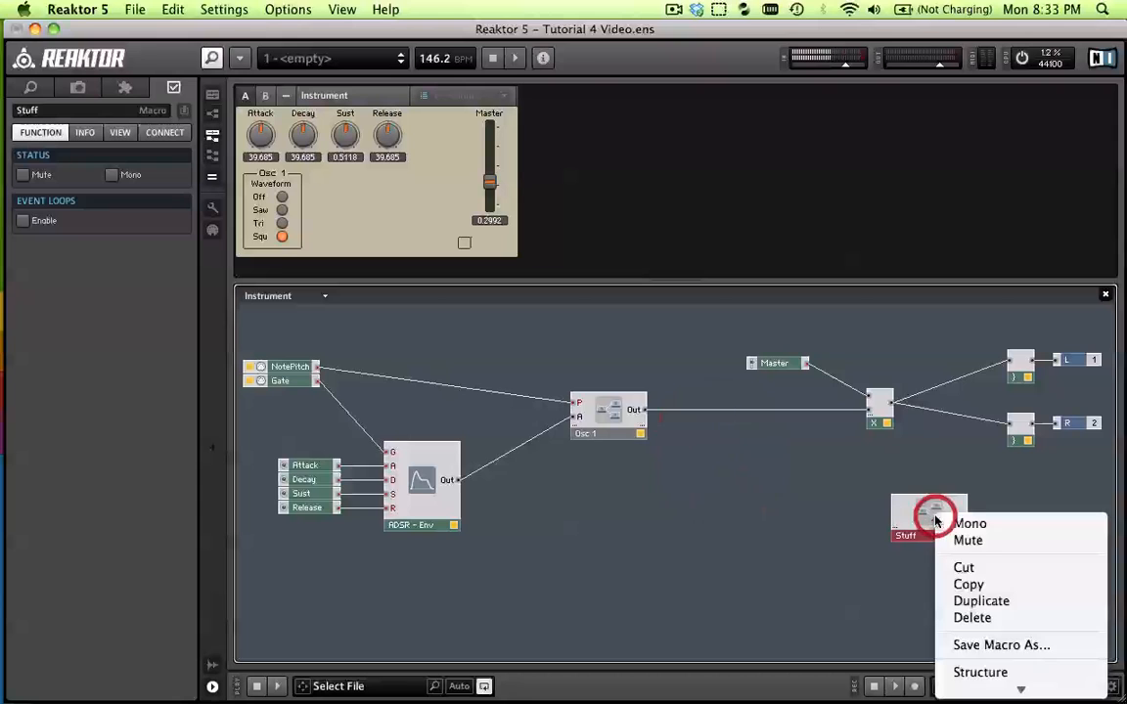
left_click(995, 618)
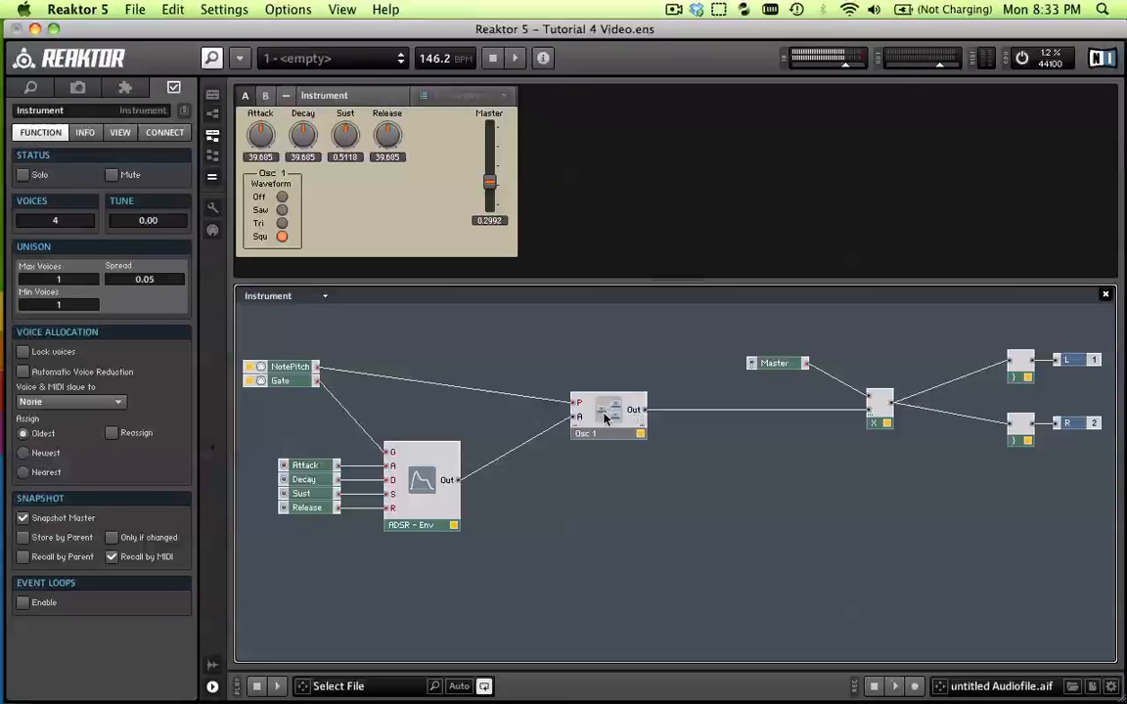
Open the Osc 1 macro's structure and paste the cut filter modules into it
double_click(612, 417)
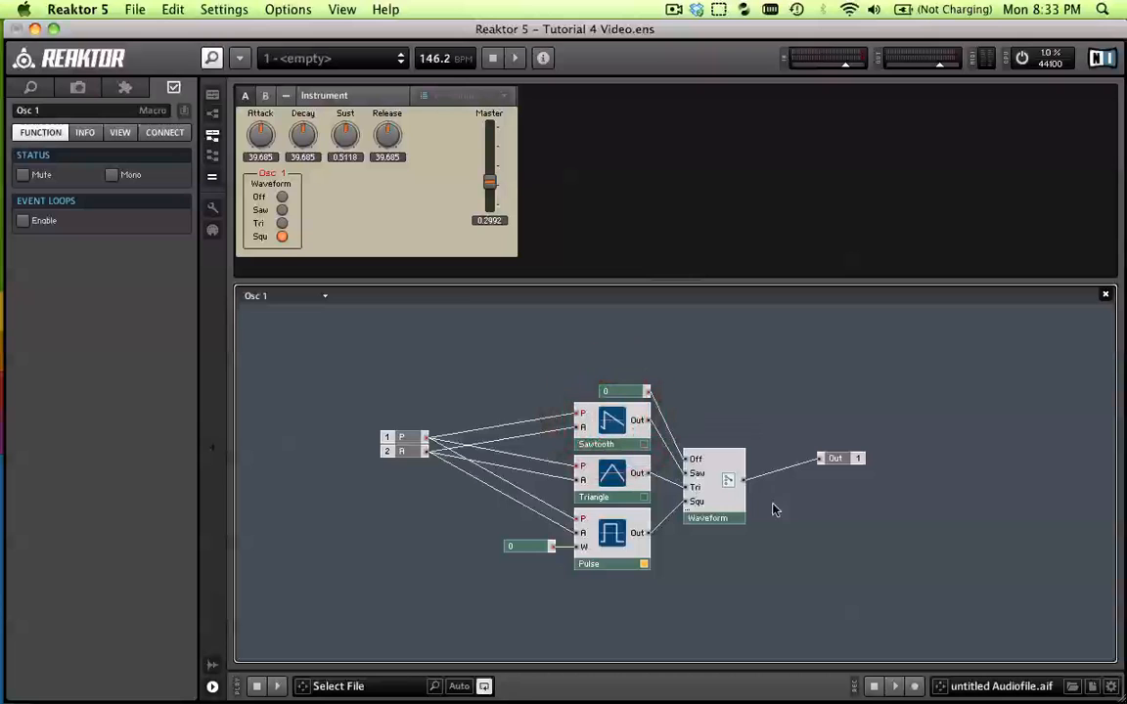
right_click(740, 380)
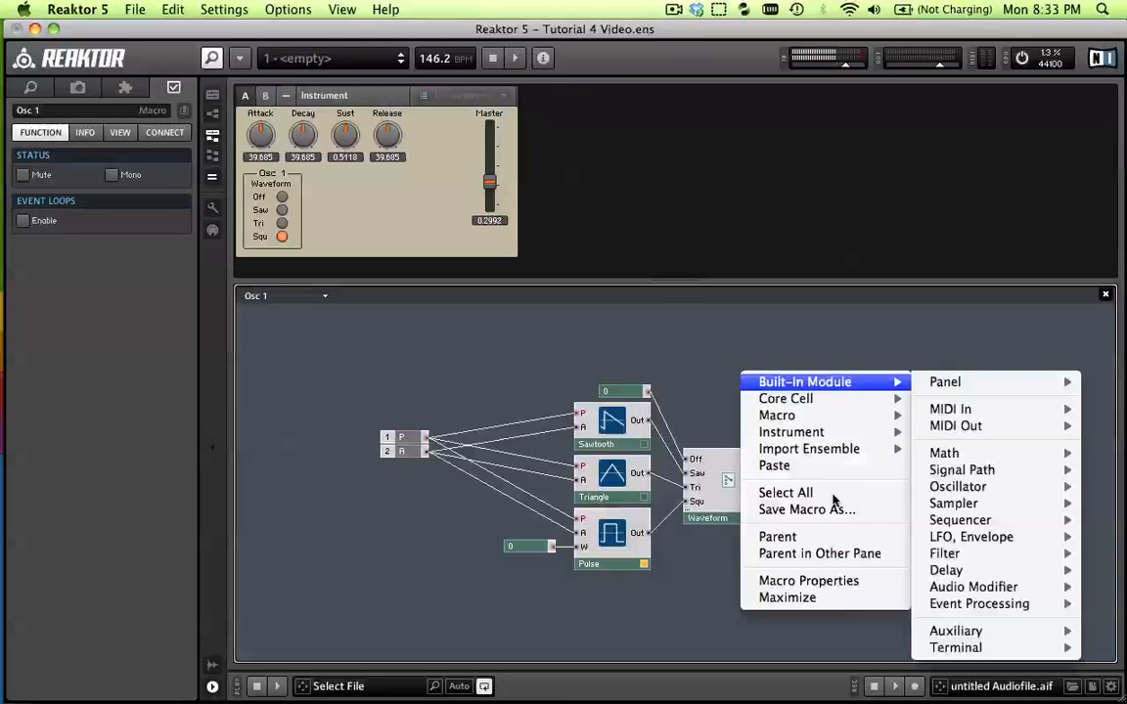
left_click(696, 302)
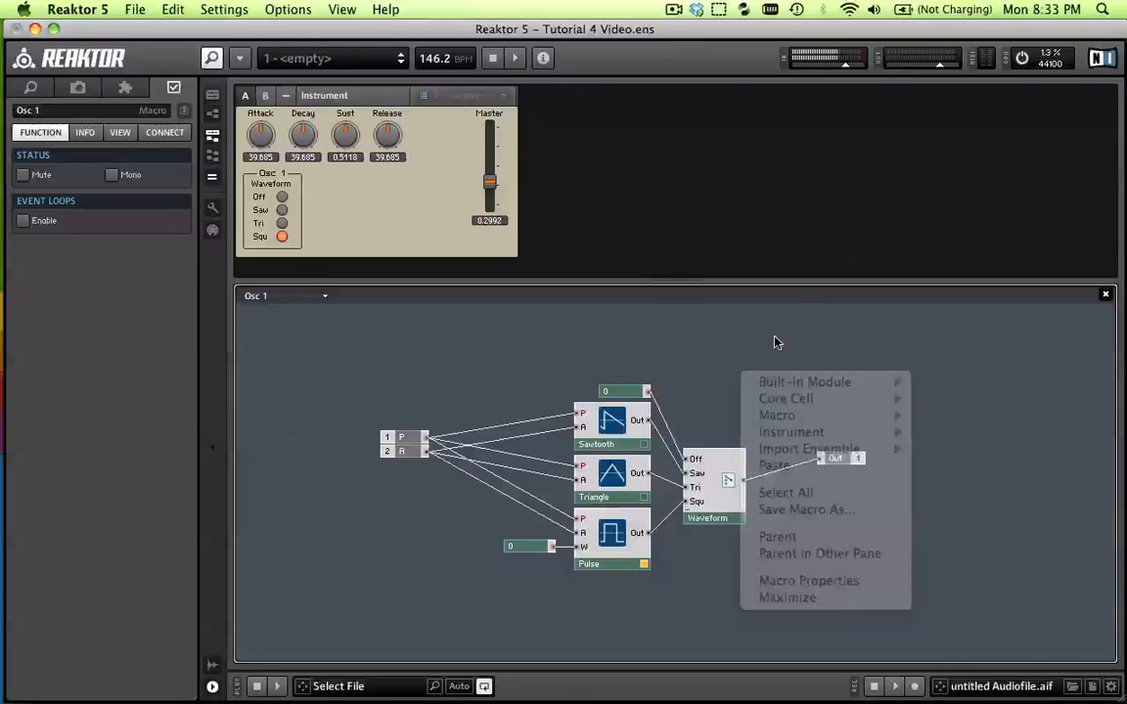
right_click(761, 341)
left_click(817, 432)
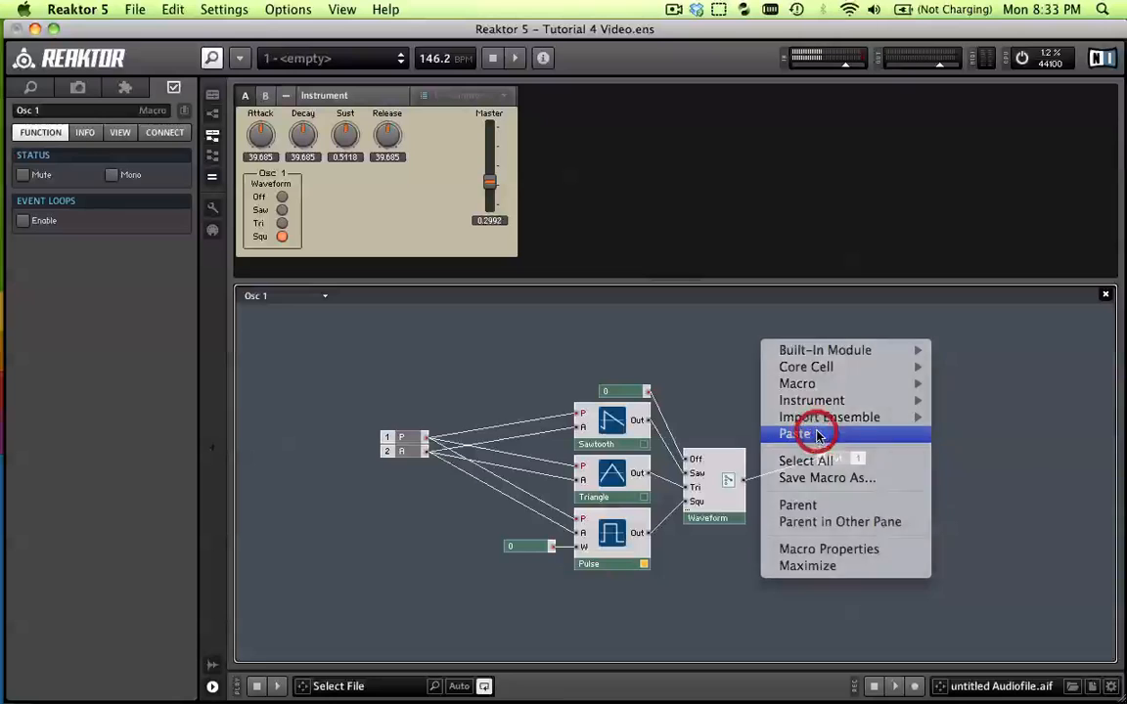
Place the pasted filter modules above the Waveform switch and move the Out terminal farther right, level with the switch's output
left_click_drag(805, 312, 930, 420)
left_click_drag(1006, 436, 871, 401)
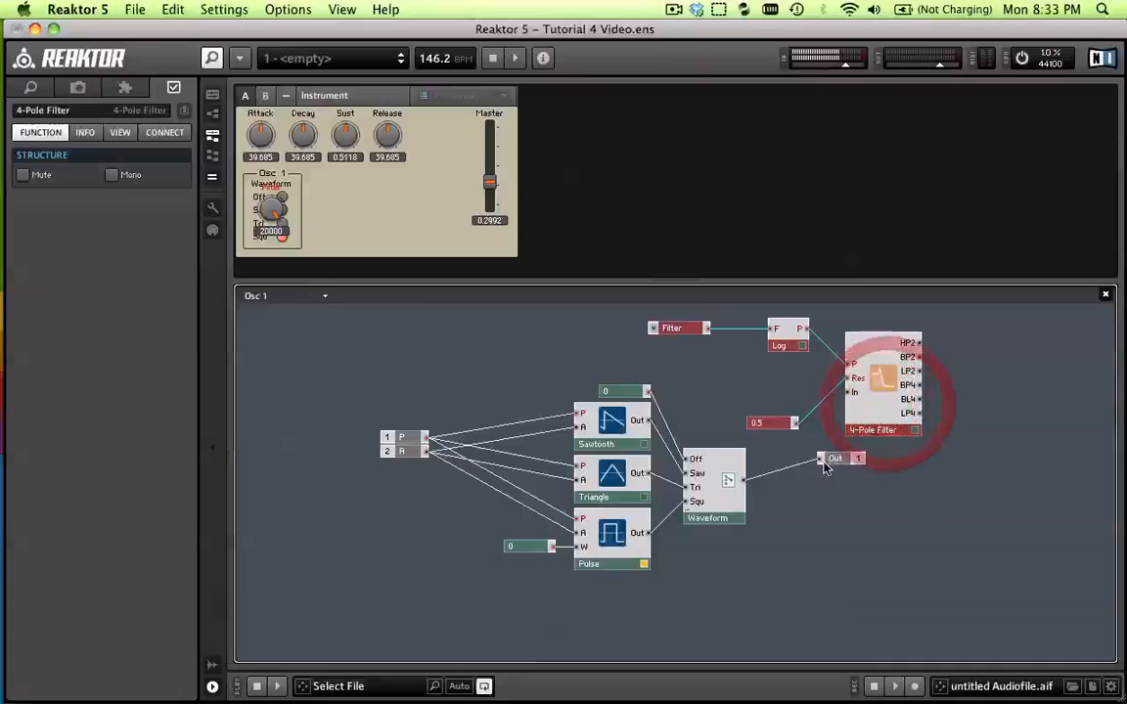
left_click_drag(837, 458, 942, 482)
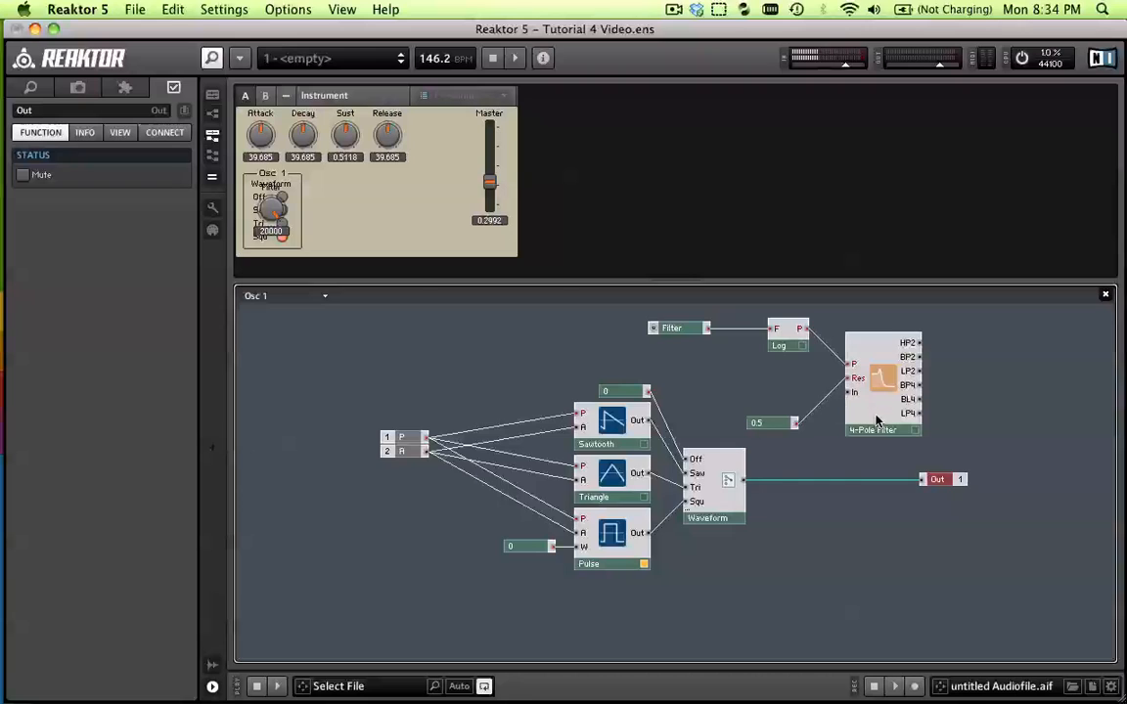
left_click(858, 485)
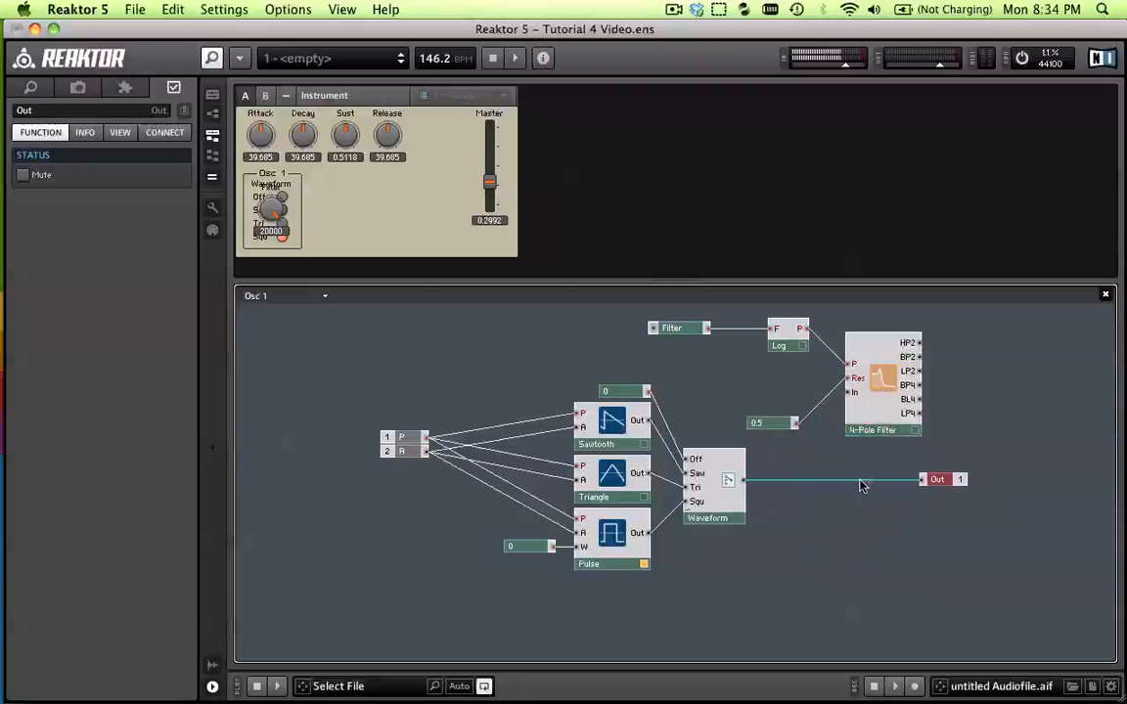
key("Delete")
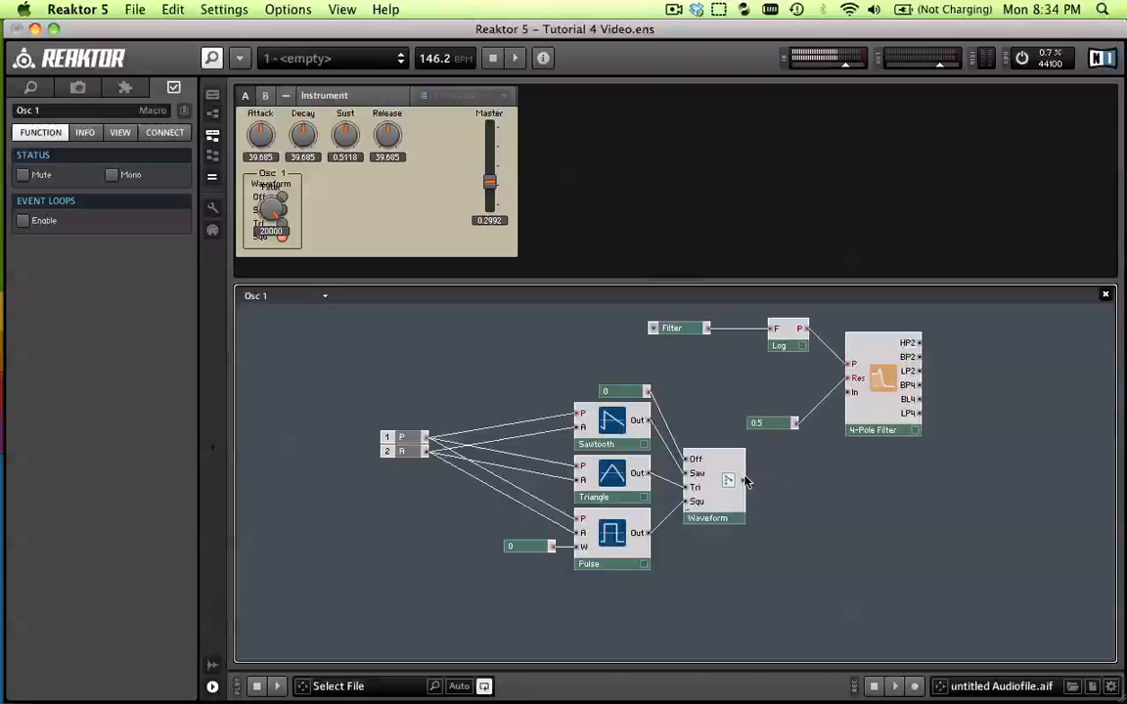
left_click_drag(751, 484, 848, 395)
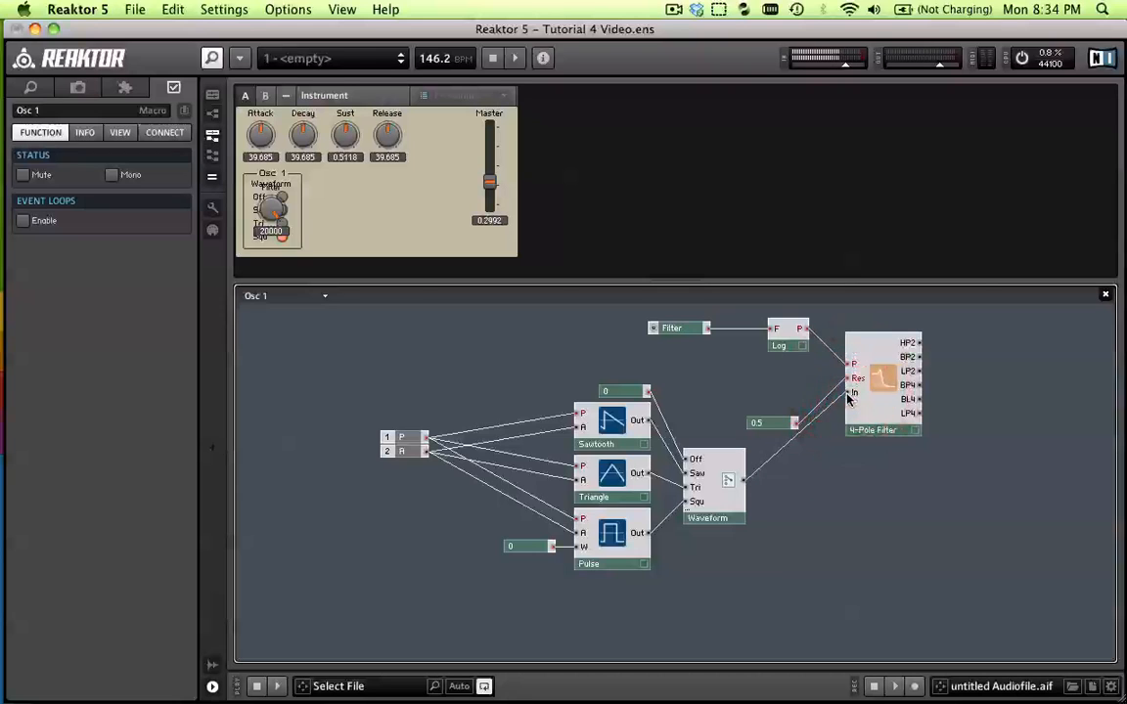
key("super+z")
key("super+z")
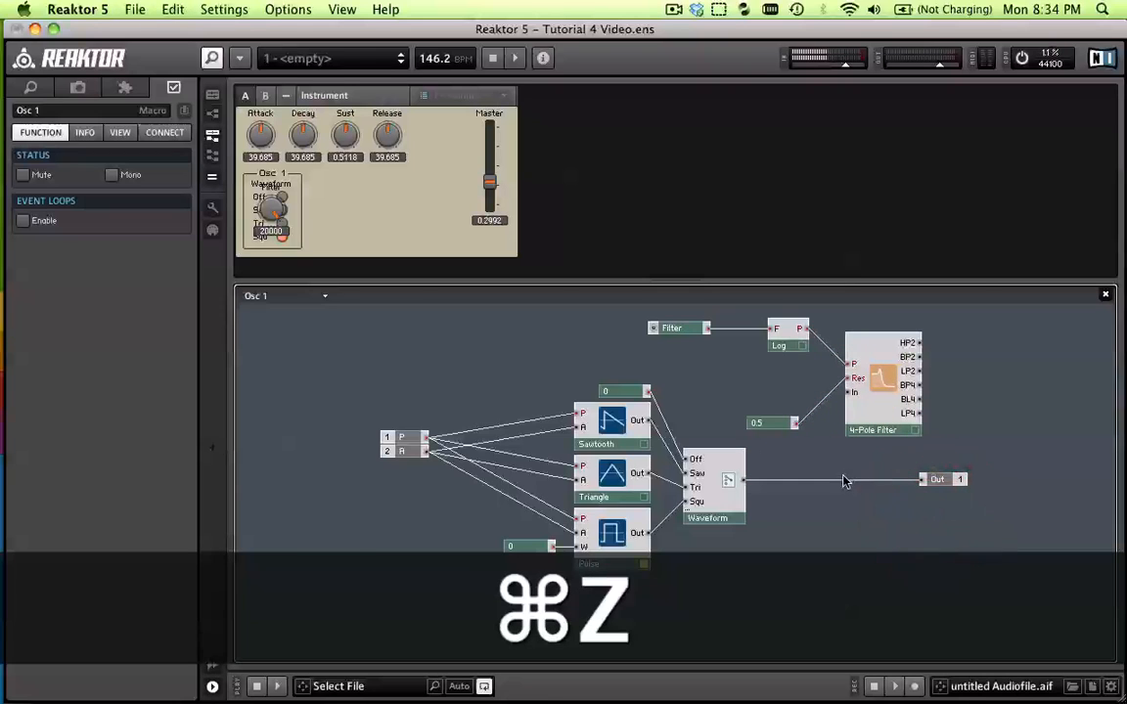
Replace the direct Waveform-to-Out wire by connecting Waveform to the 4-Pole Filter's In and the filter's LP2 output to Out
key("Delete")
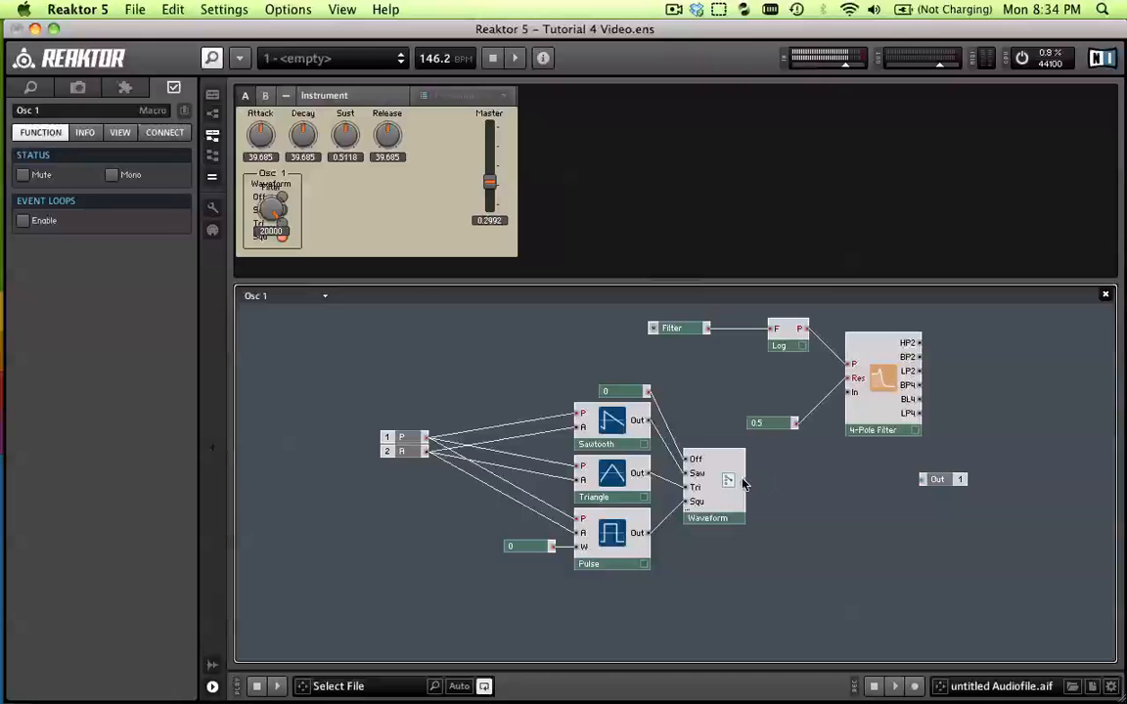
left_click_drag(766, 472, 850, 393)
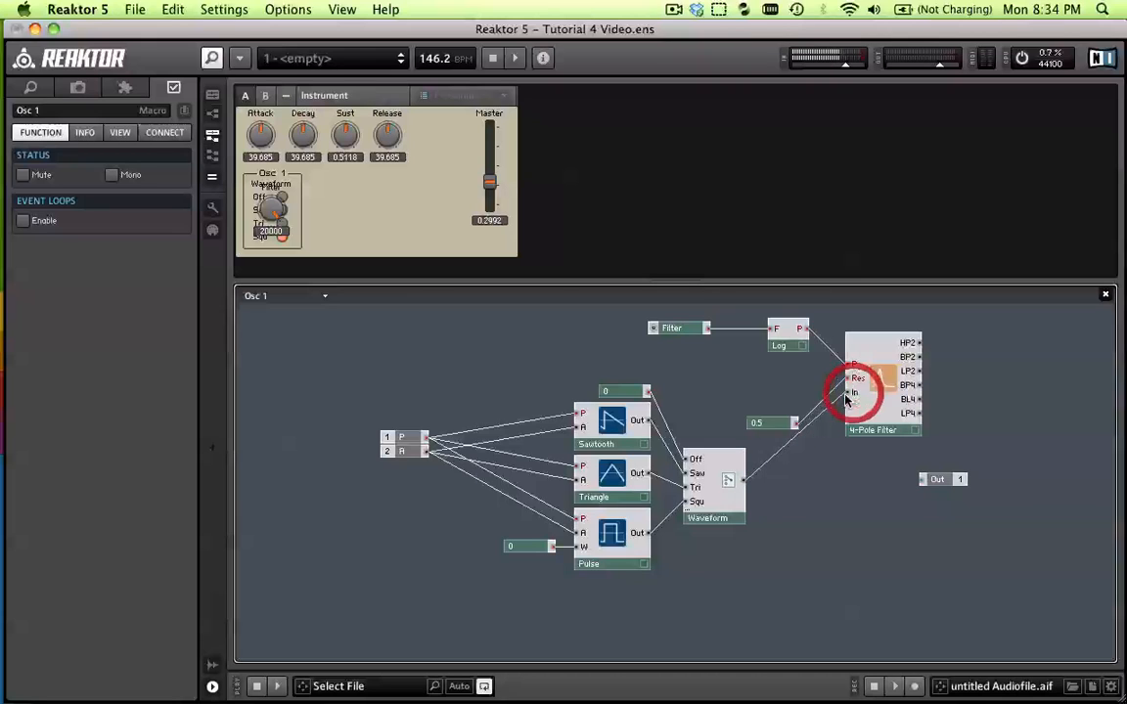
left_click_drag(937, 479, 957, 462)
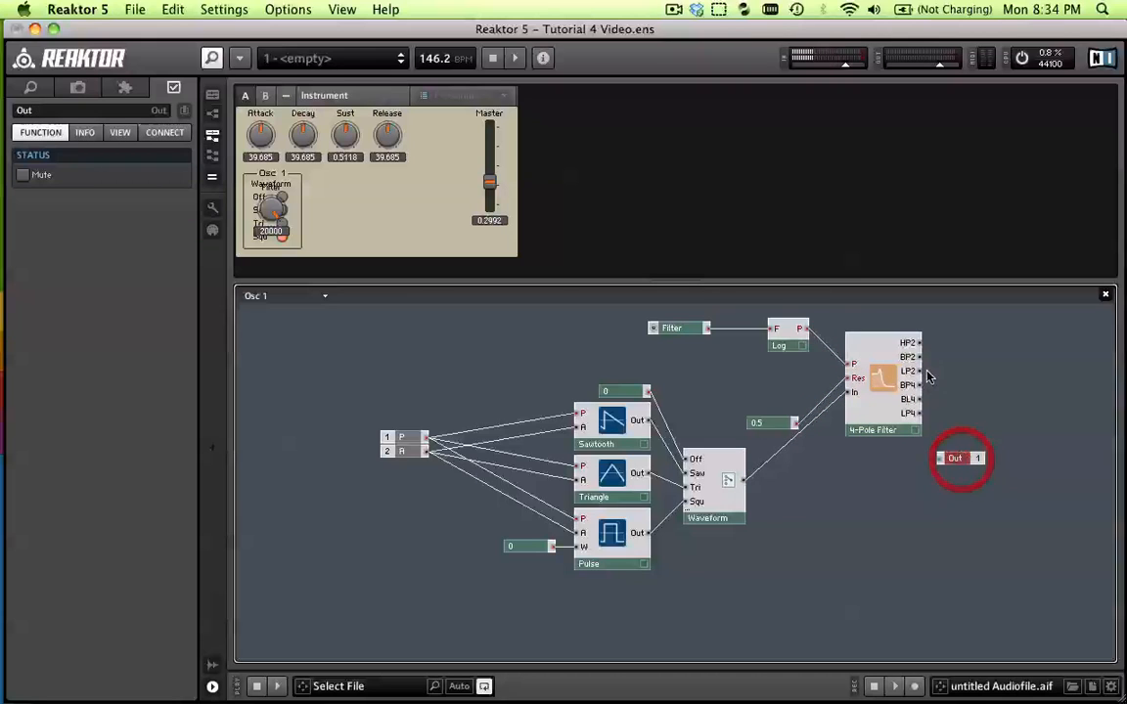
left_click_drag(918, 372, 966, 460)
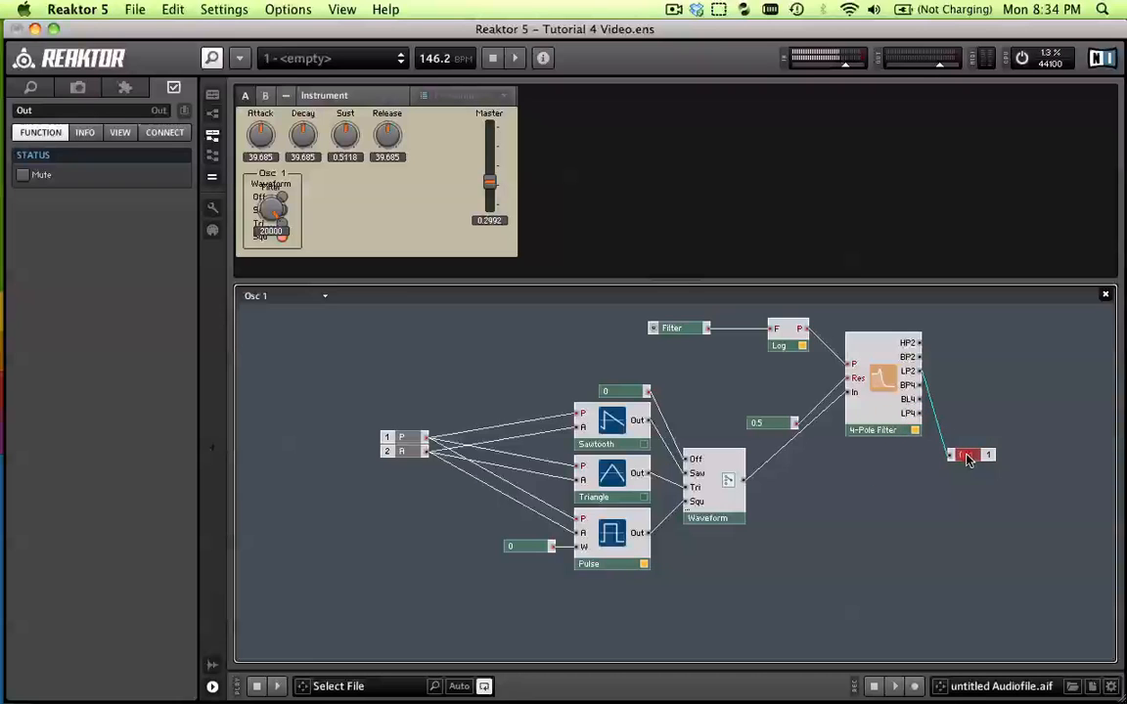
Play a couple of test notes to check the signal routed through the filter
left_click(967, 457)
key("c")
key("z")
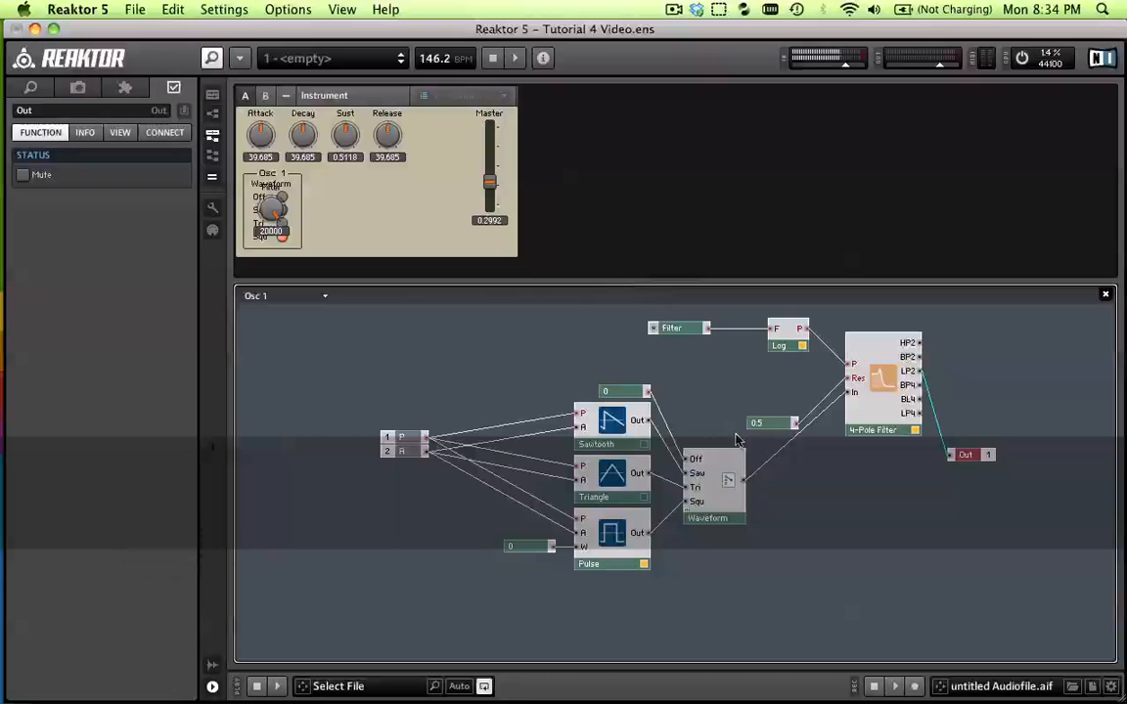
Move the 0.5 constant up clear of the Waveform wire, then unlock the panel and place the Filter knob beside the Waveform selector
left_click_drag(777, 428, 783, 400)
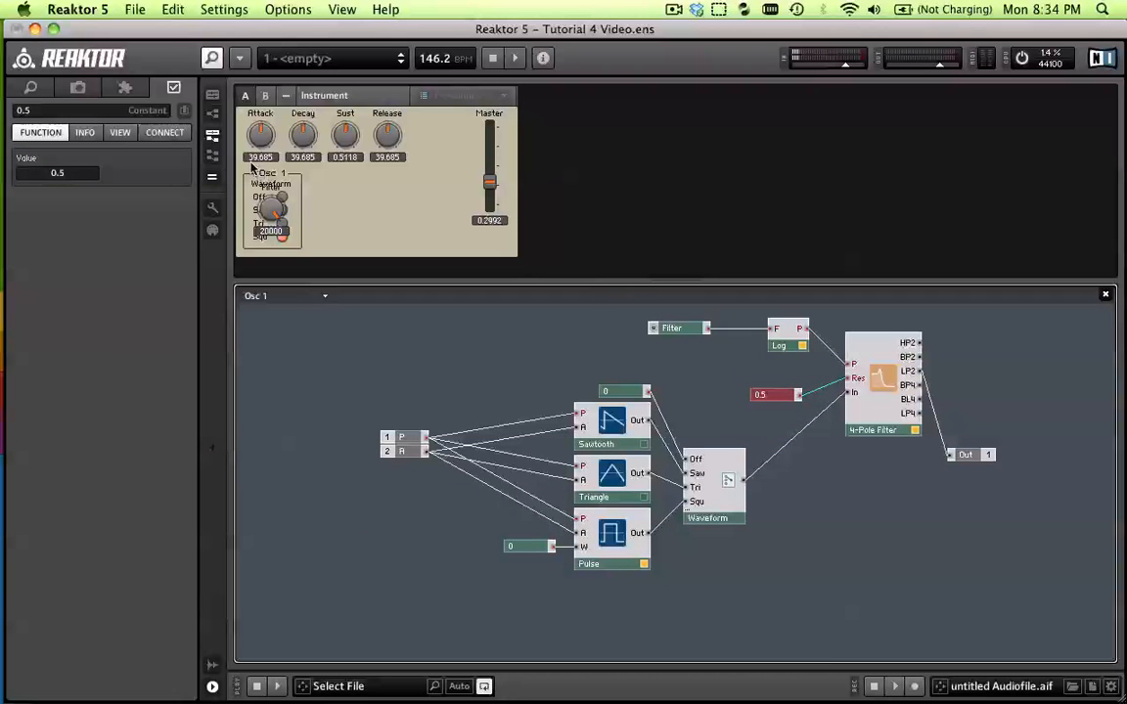
left_click(212, 208)
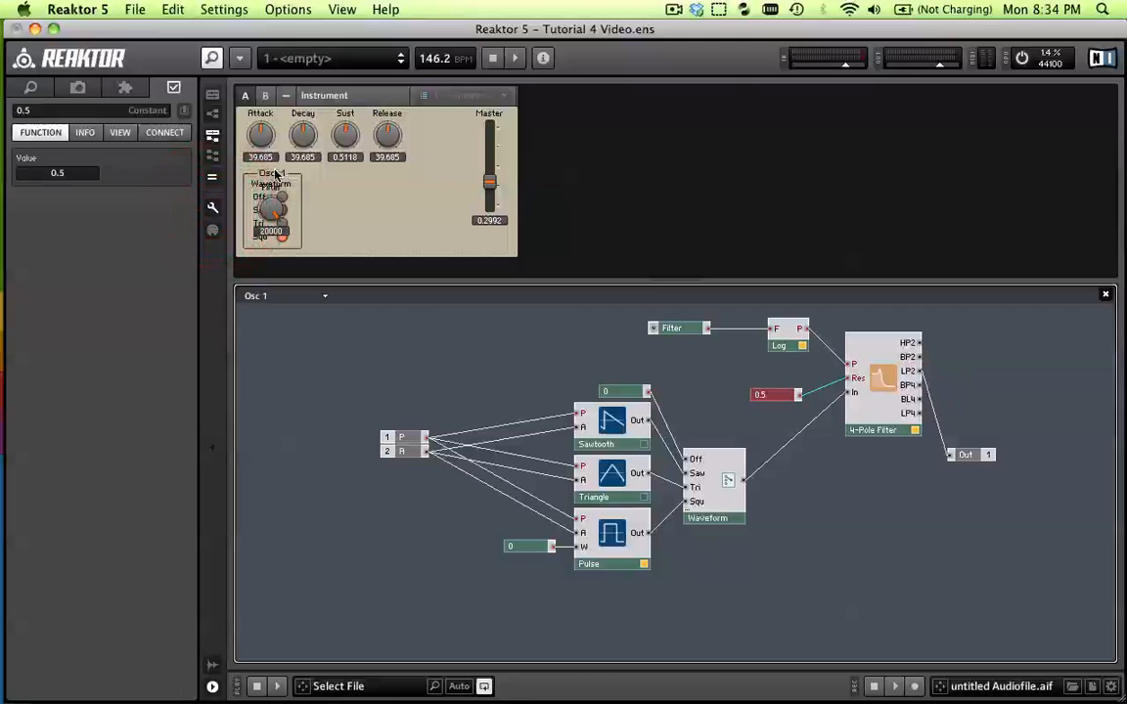
left_click_drag(268, 175, 318, 188)
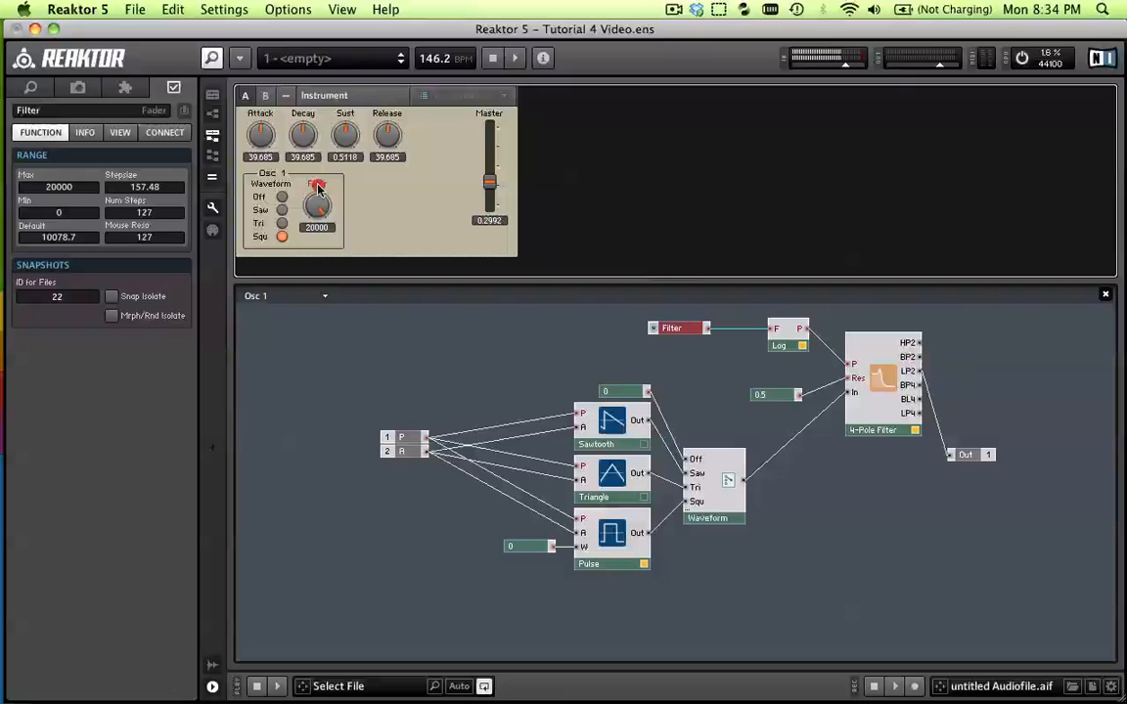
Move the 0.5 constant closer to the 4-Pole Filter, level with its Res input
left_click(769, 396)
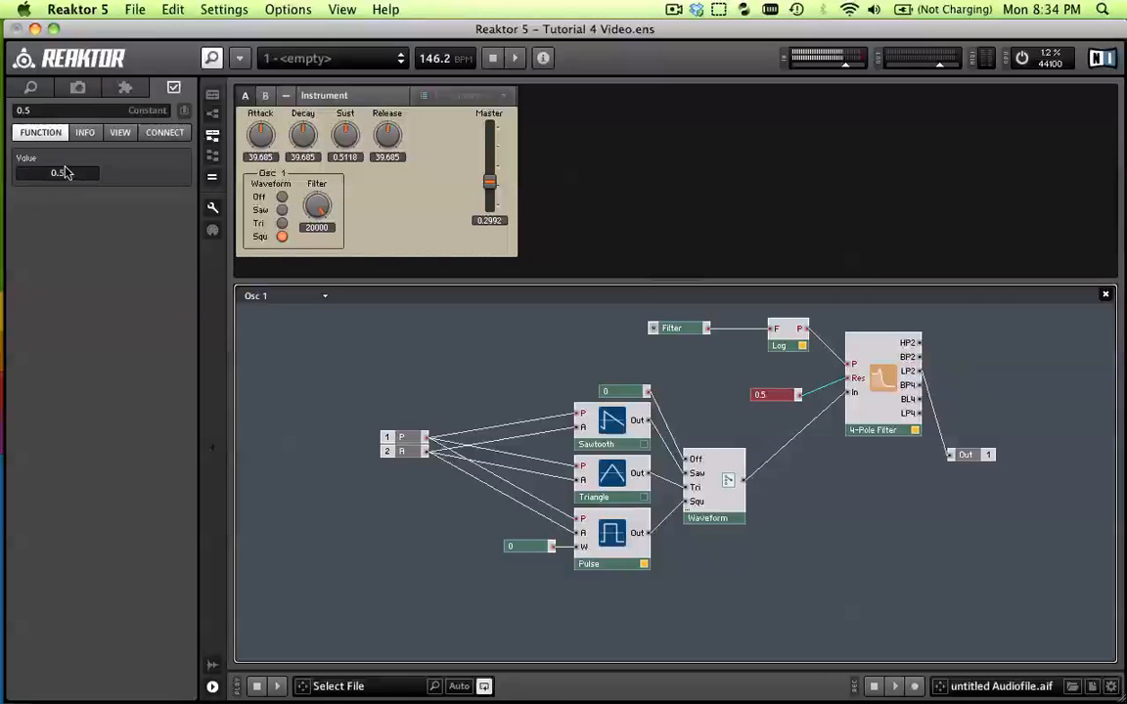
left_click_drag(778, 396, 797, 379)
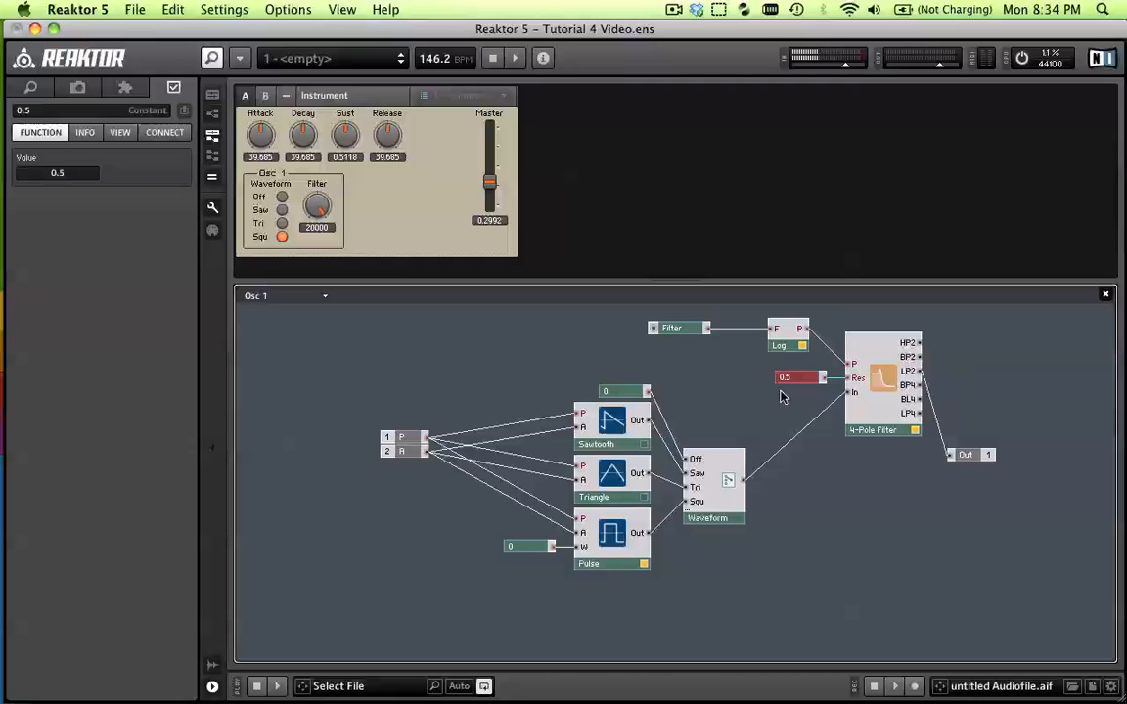
Replace the 0.5 constant with a knob named Res, positioned level with the 4-Pole Filter's Res input
key("Delete")
right_click(772, 383)
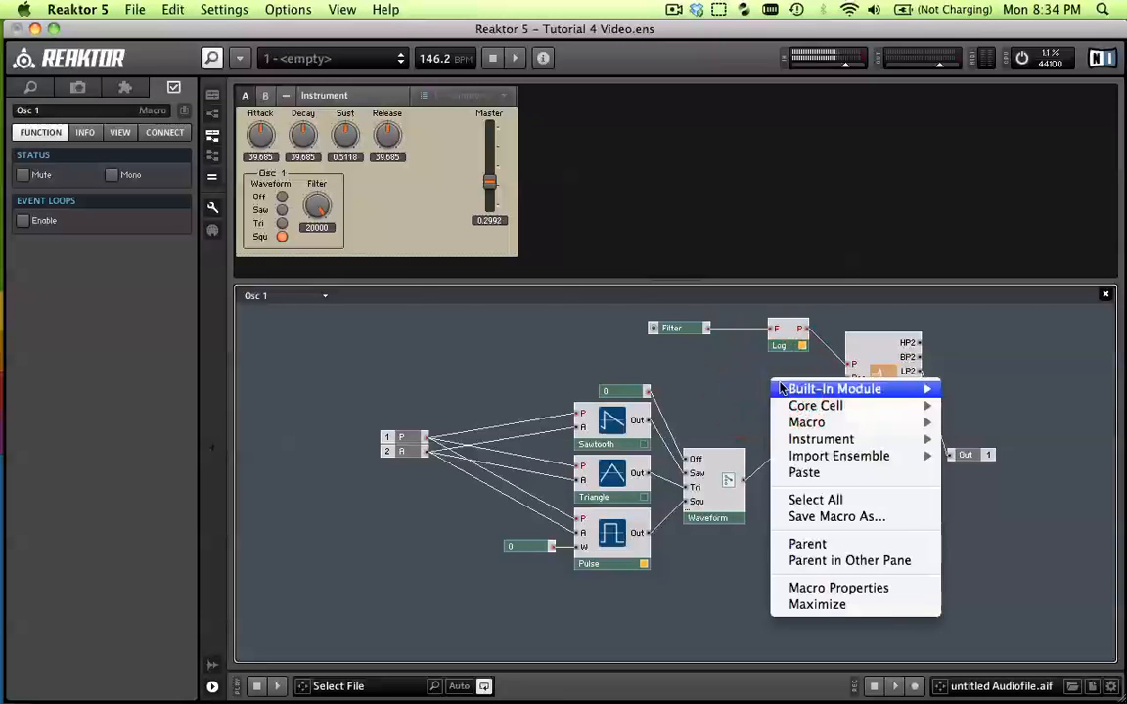
mouse_move(782, 389)
mouse_move(968, 389)
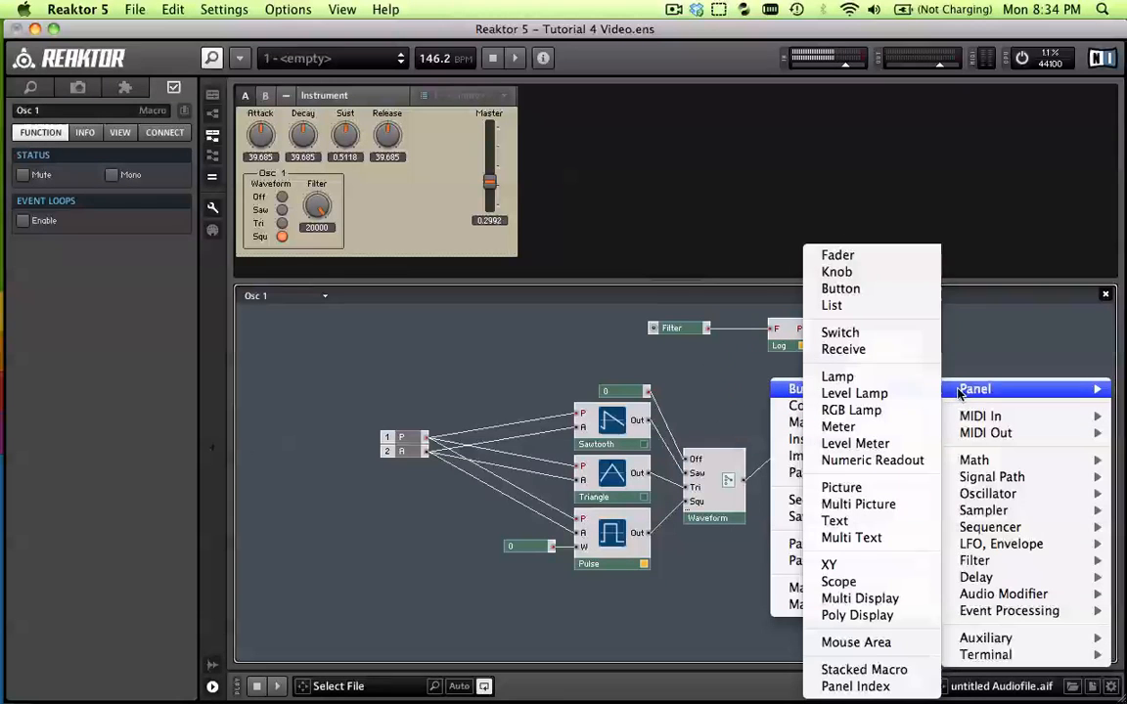
left_click(863, 271)
left_click_drag(796, 392, 787, 386)
left_click(53, 110)
type("REs")
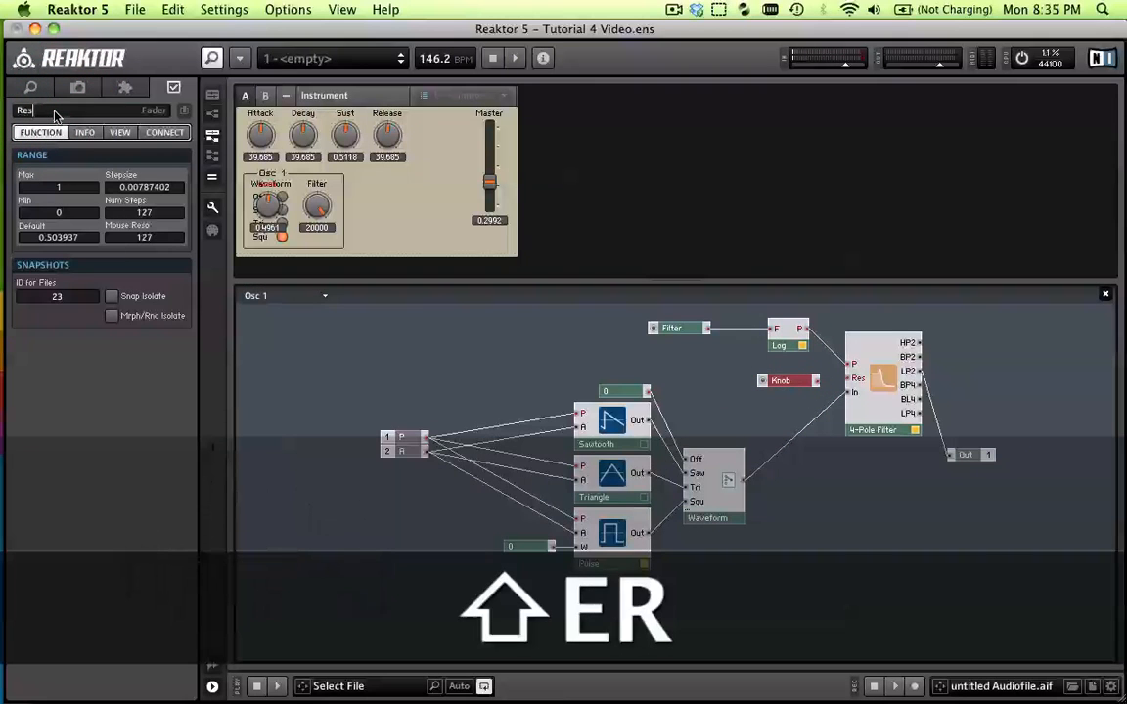
key("Return")
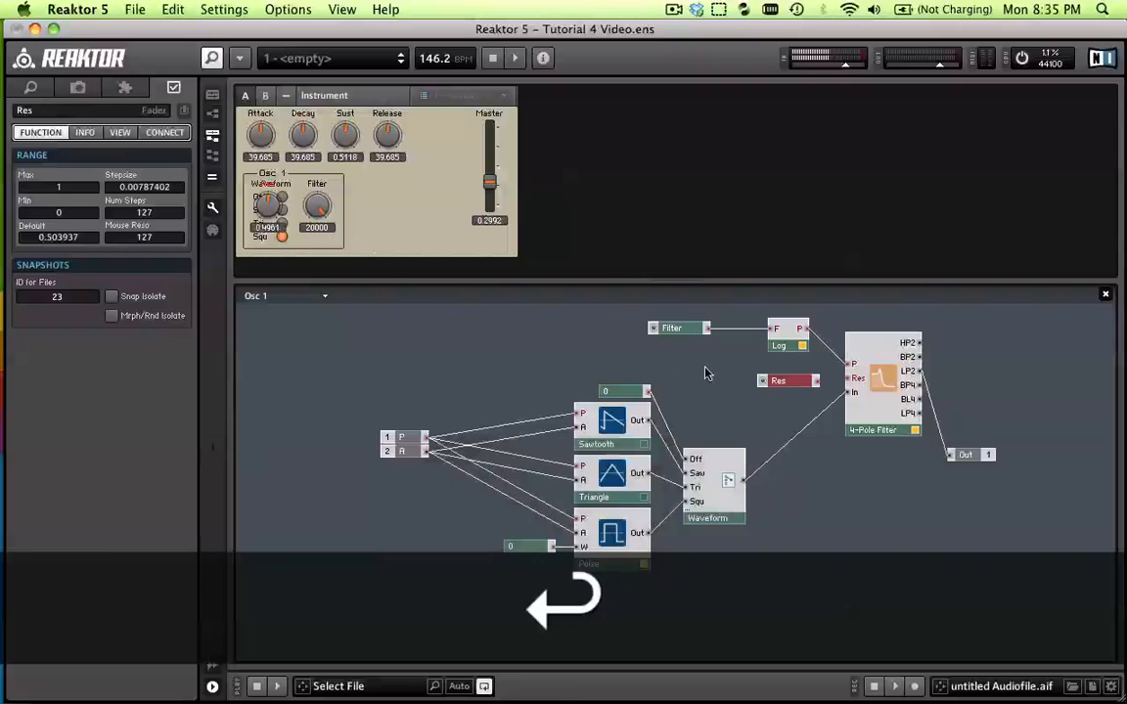
left_click_drag(801, 390, 828, 381)
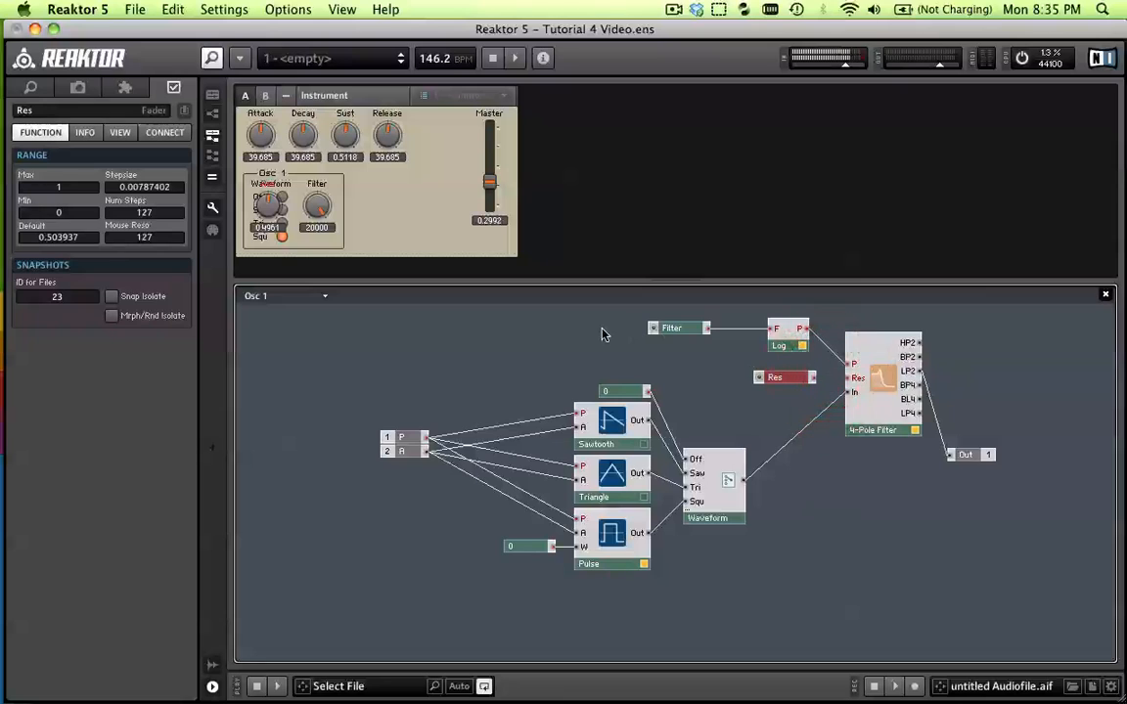
Set the Res knob's maximum to 0.99 and connect it to the 4-Pole Filter's Res input
left_click(65, 187)
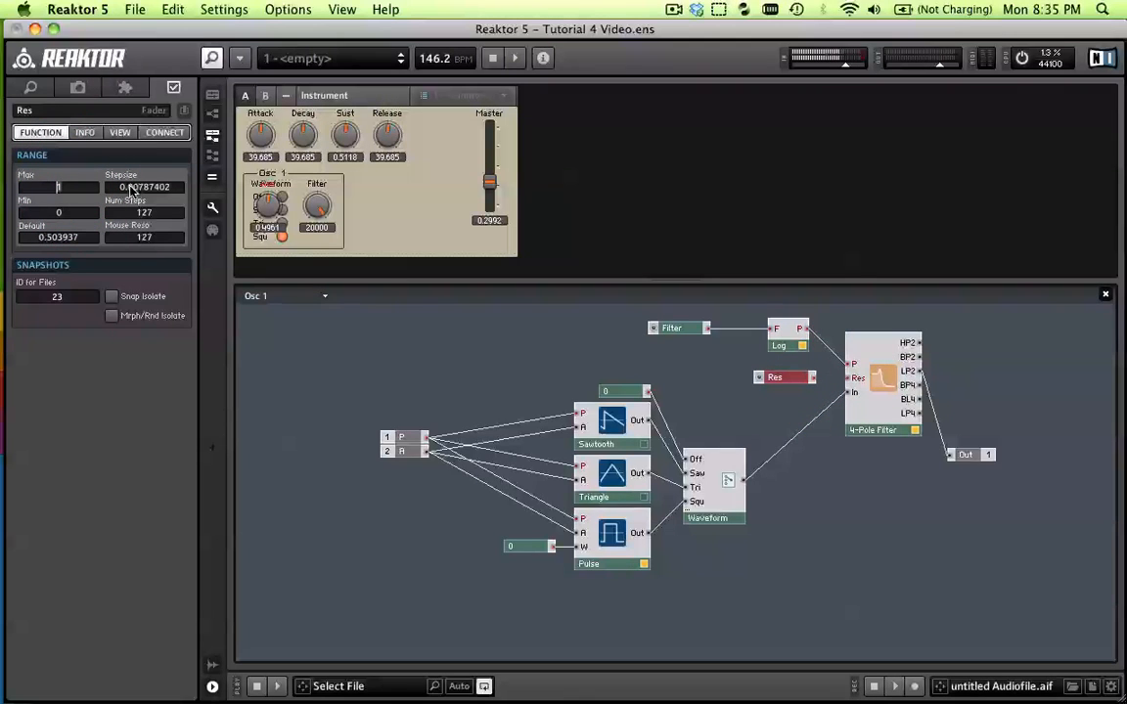
type("0.99")
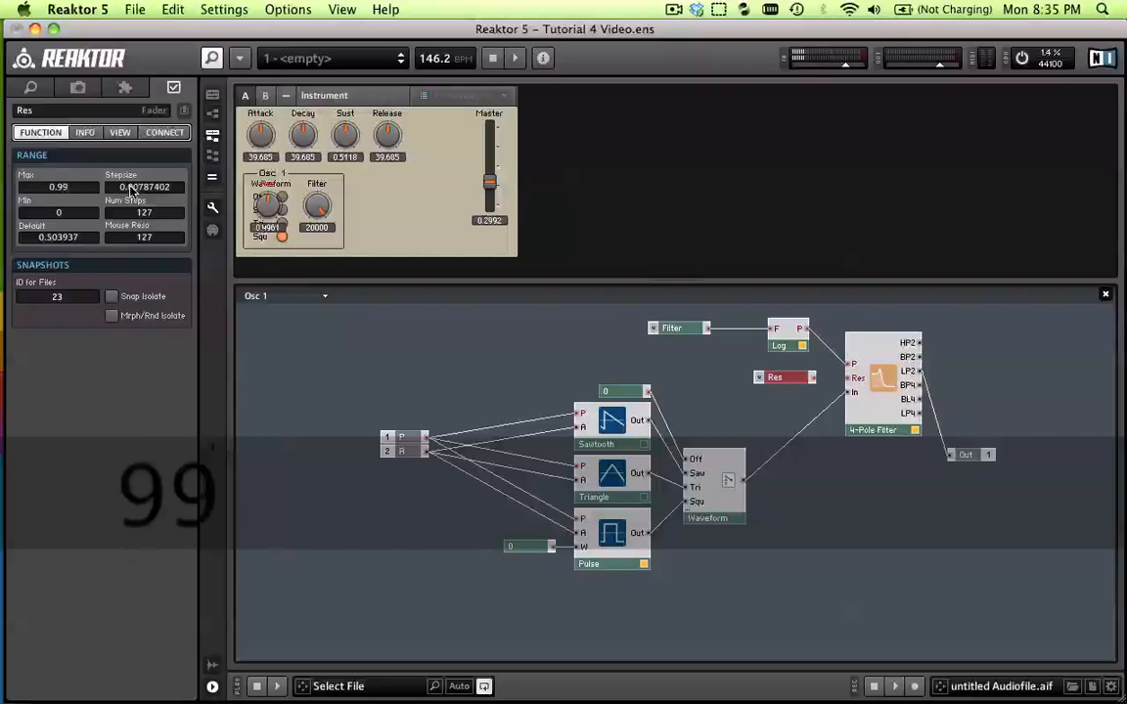
key("Return")
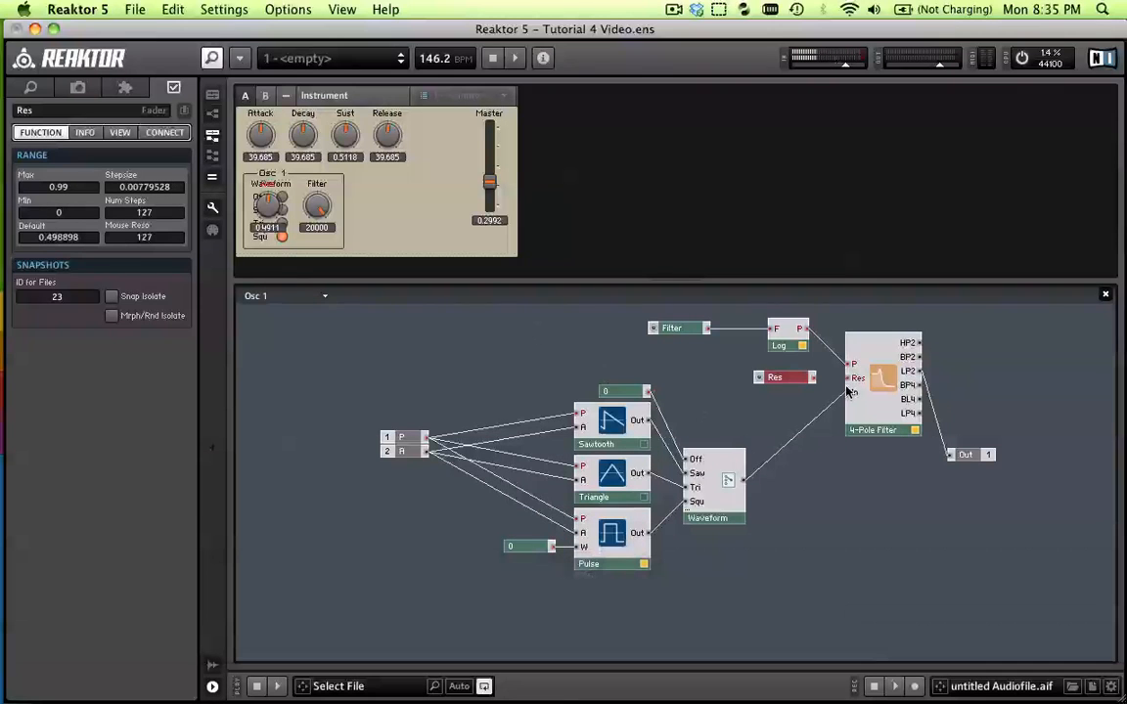
left_click_drag(827, 380, 849, 378)
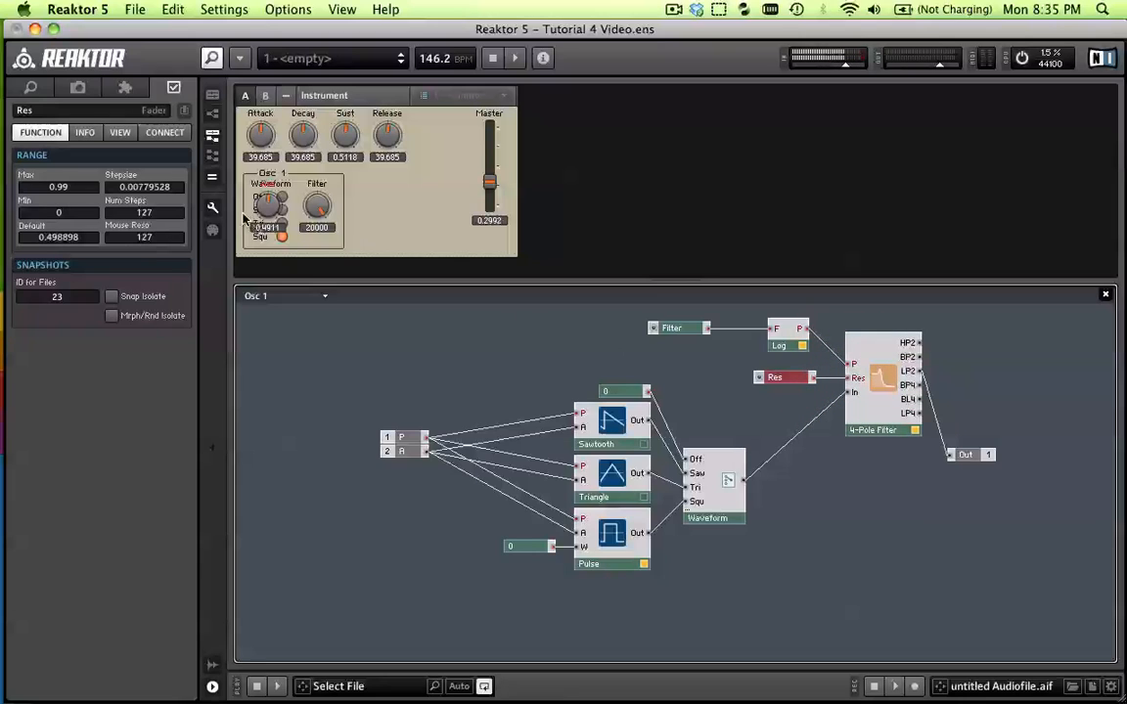
Place the Res knob beside the Filter knob in the Osc 1 panel and align both slightly below the Waveform label
left_click_drag(272, 189, 359, 190)
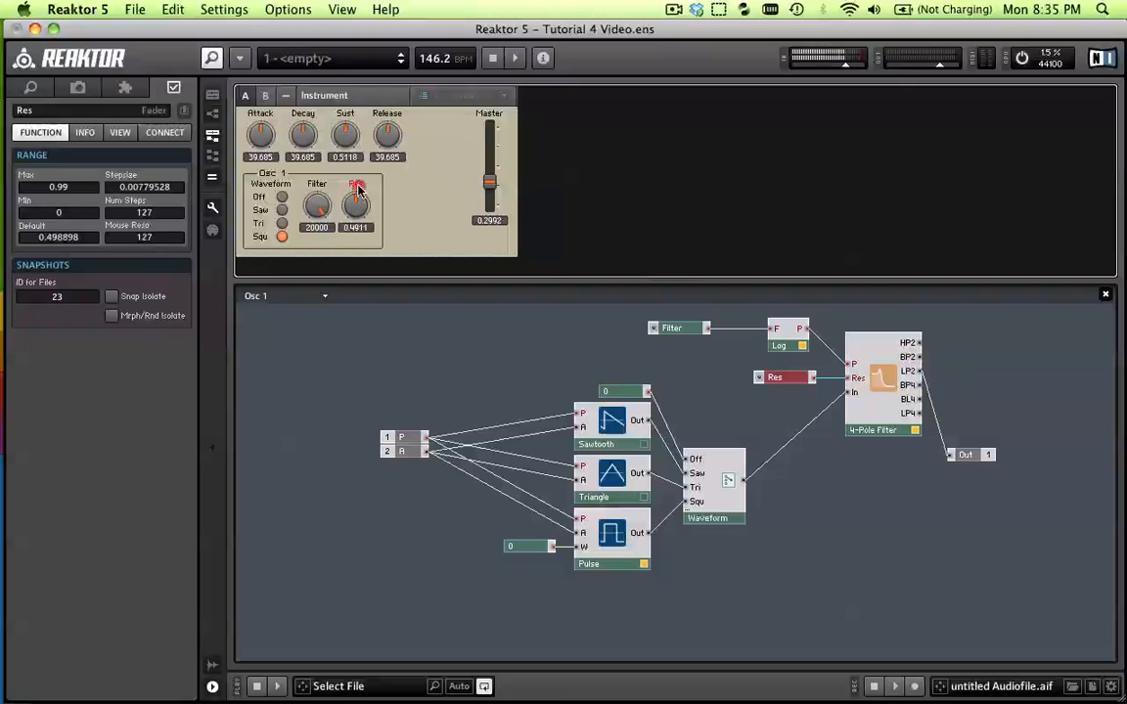
left_click_drag(358, 188, 323, 199)
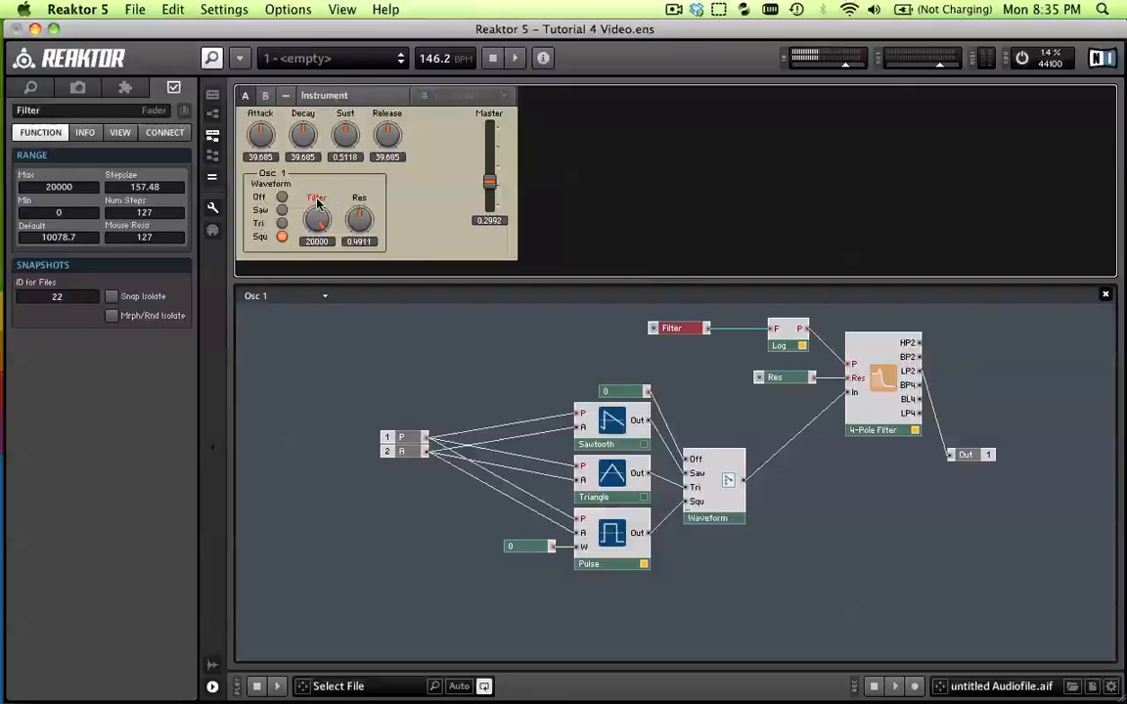
left_click_drag(317, 203, 317, 192)
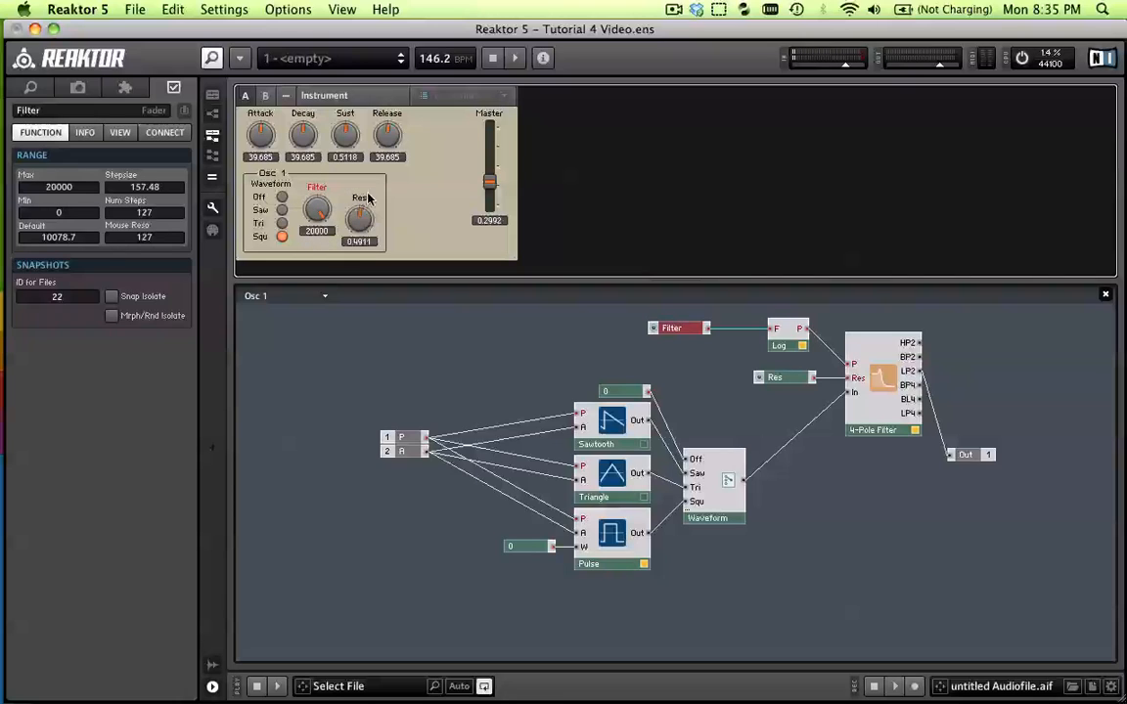
left_click_drag(366, 201, 360, 190)
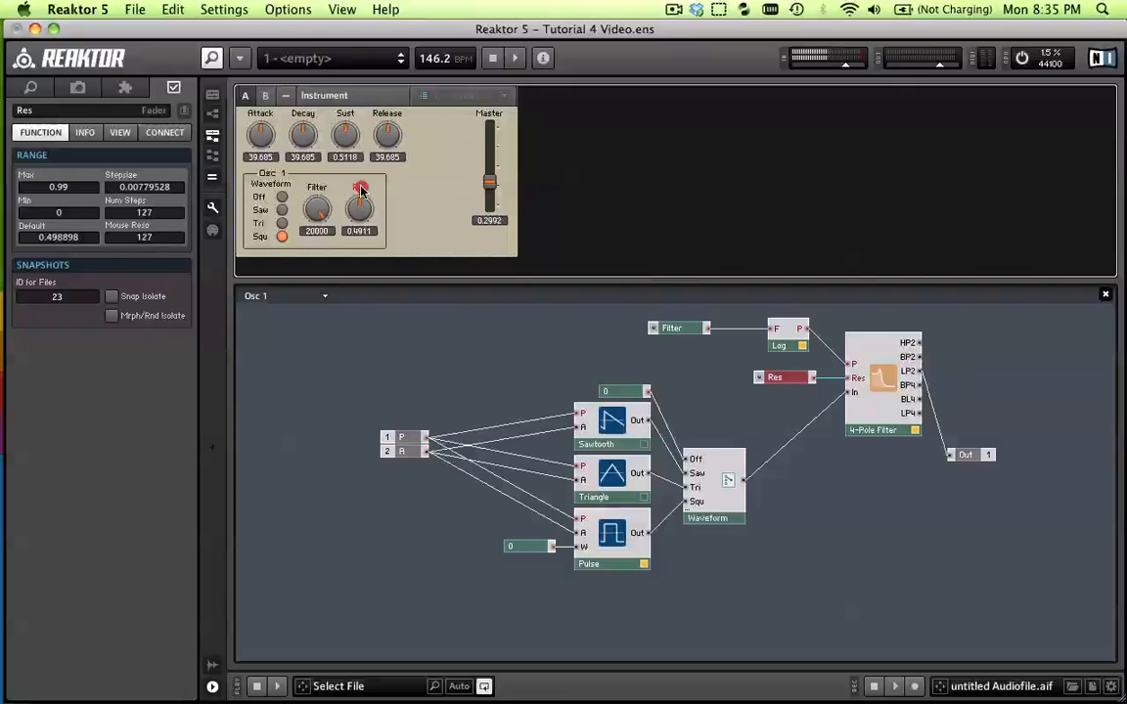
left_click(317, 189)
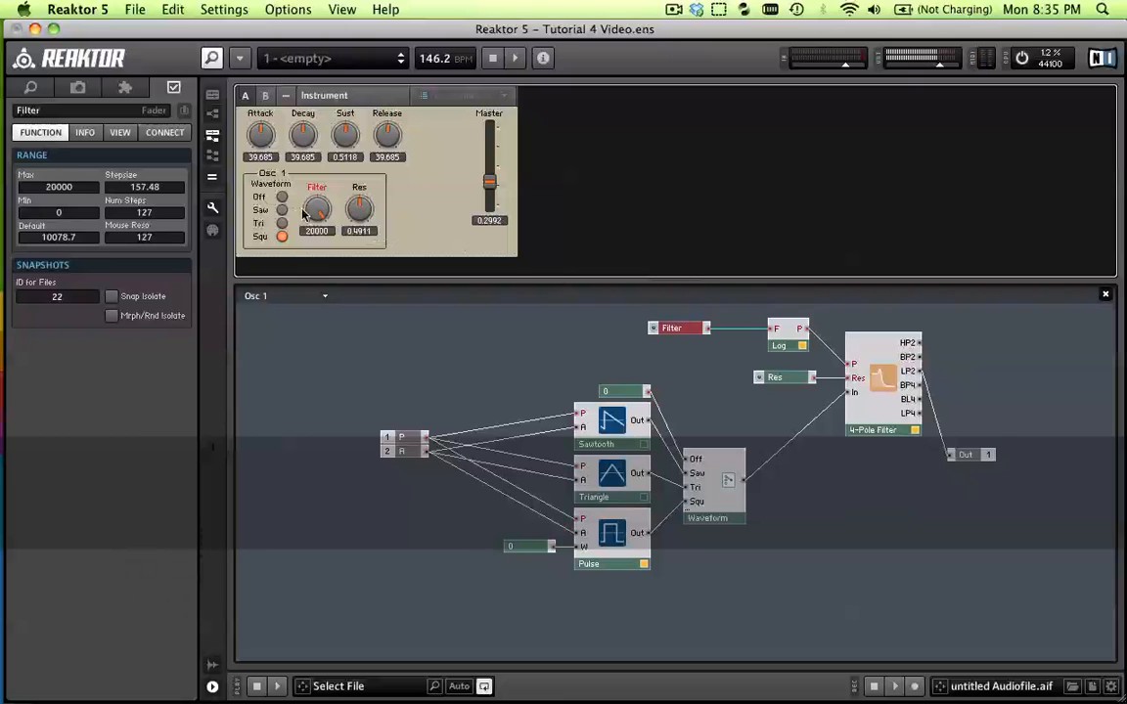
Test the filter's sound by sweeping the Filter knob and varying the Res knob while playing notes
mouse_move(317, 209)
left_mouse_down()
mouse_move(323, 227)
mouse_move(317, 210)
left_mouse_up()
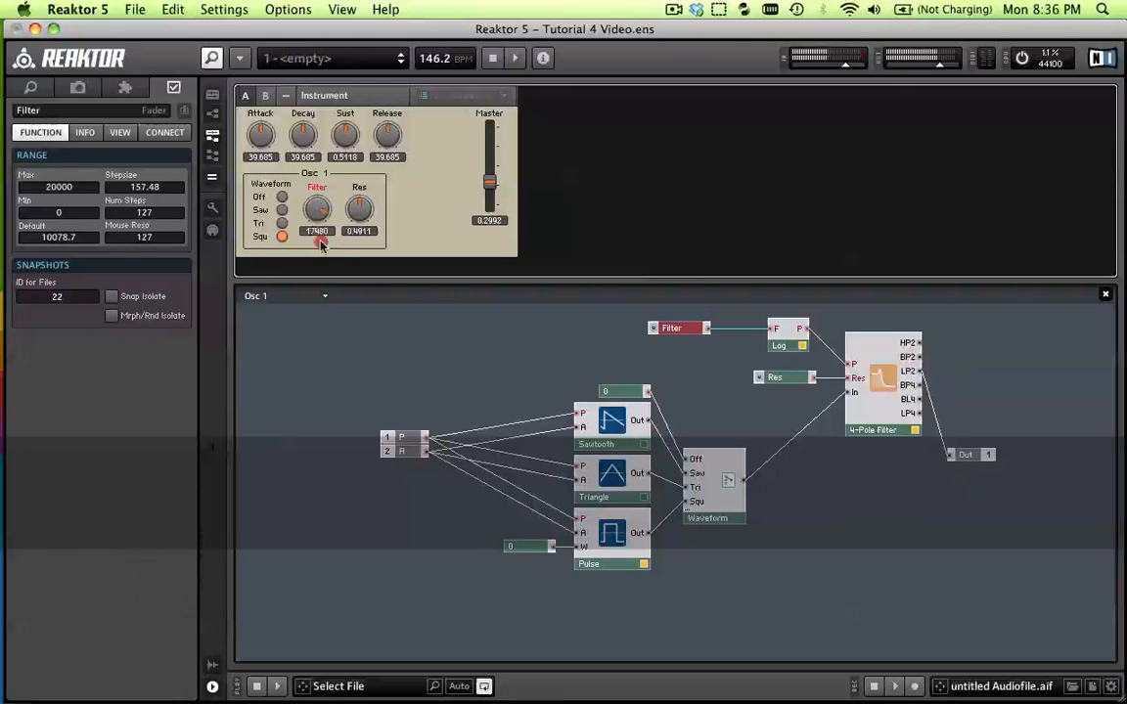
mouse_move(311, 210)
left_mouse_down()
mouse_move(334, 347)
mouse_move(324, 304)
mouse_move(326, 317)
left_mouse_up()
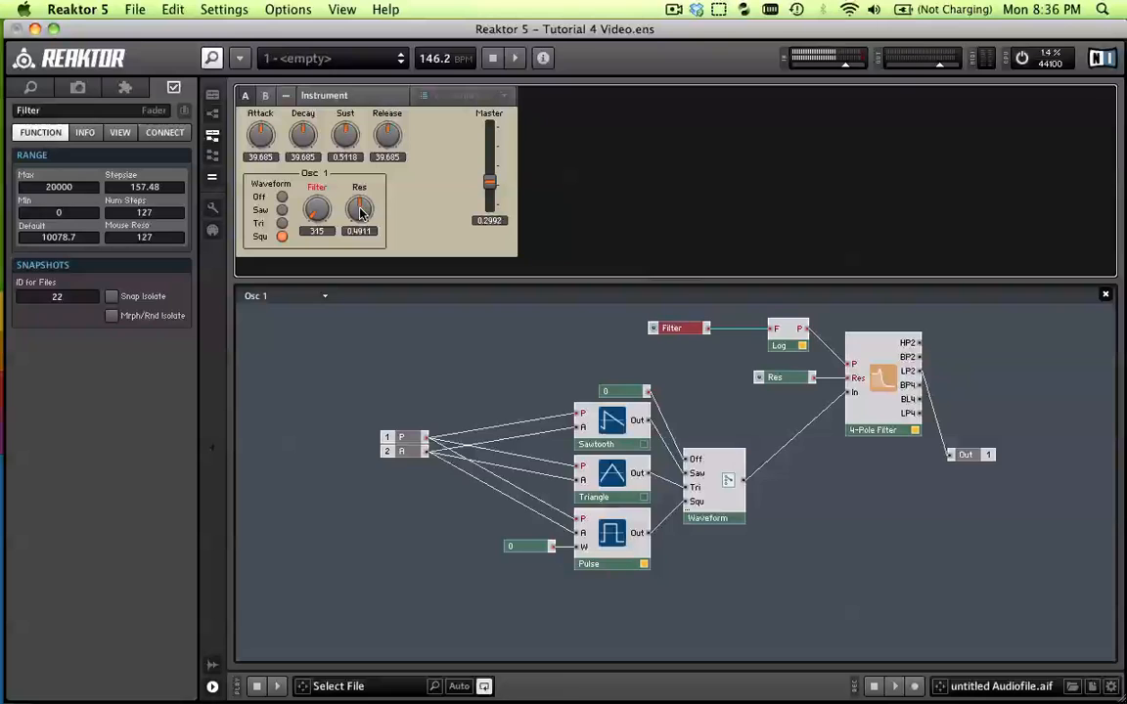
mouse_move(360, 213)
left_mouse_down()
mouse_move(380, 303)
mouse_move(347, 132)
mouse_move(354, 202)
mouse_move(355, 181)
mouse_move(377, 187)
mouse_move(368, 227)
left_mouse_up()
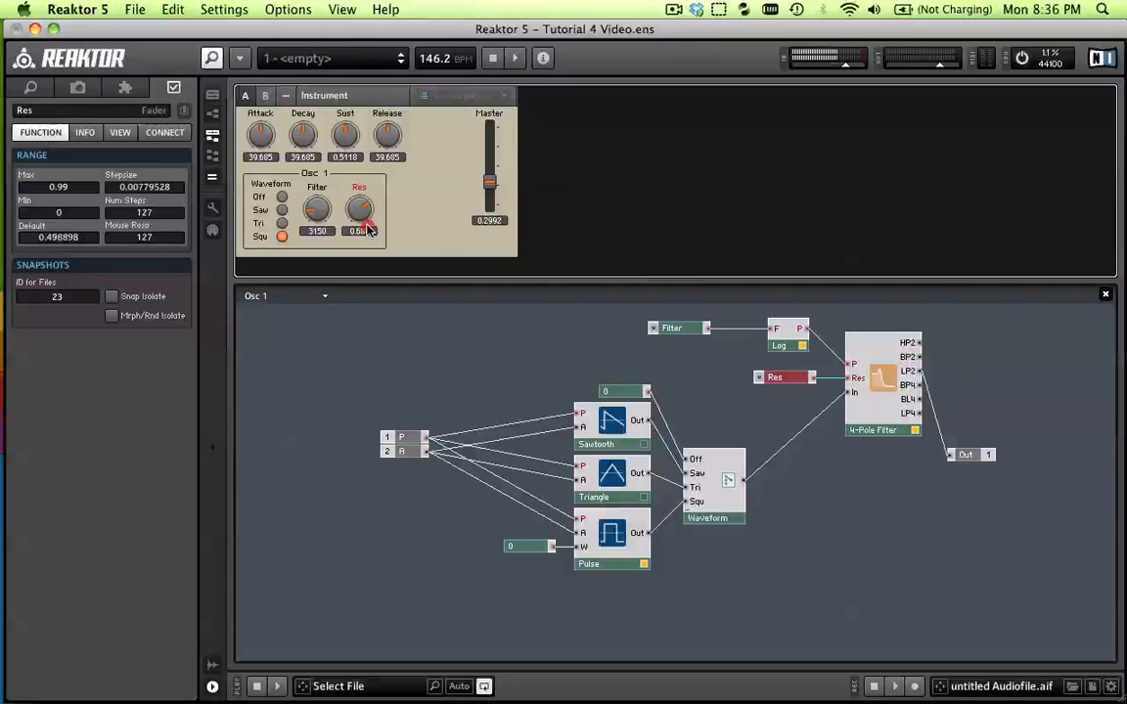
left_click_drag(367, 229, 360, 226)
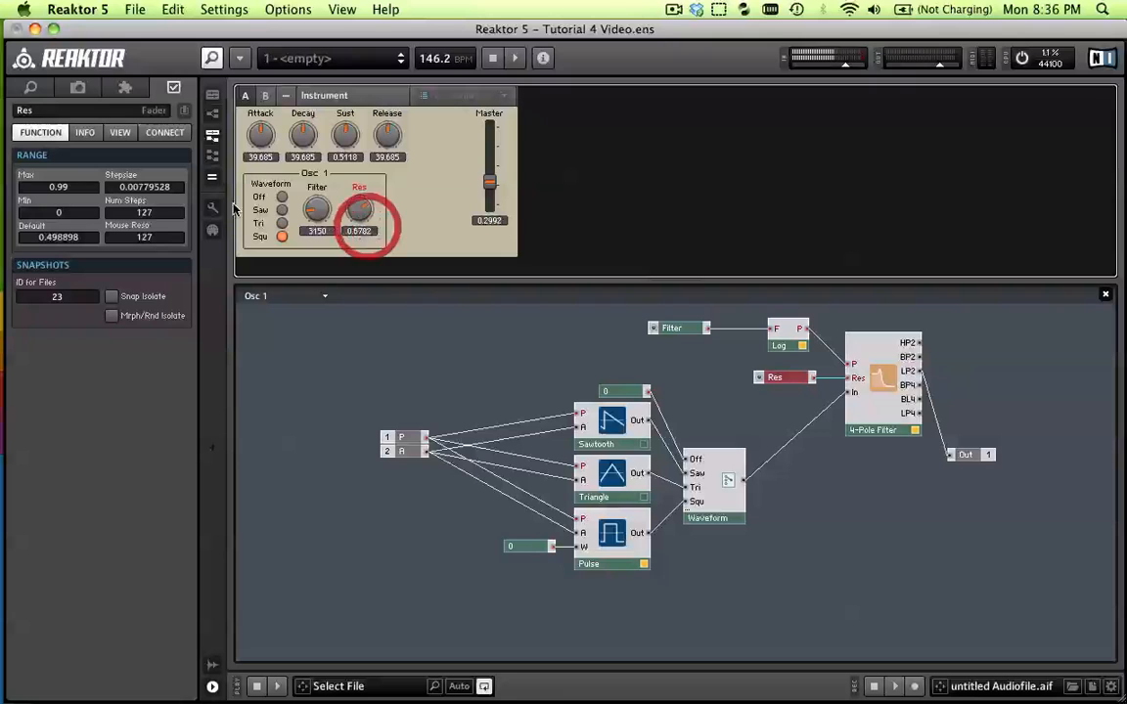
Lower the Res knob's maximum to 0.85
left_click(80, 189)
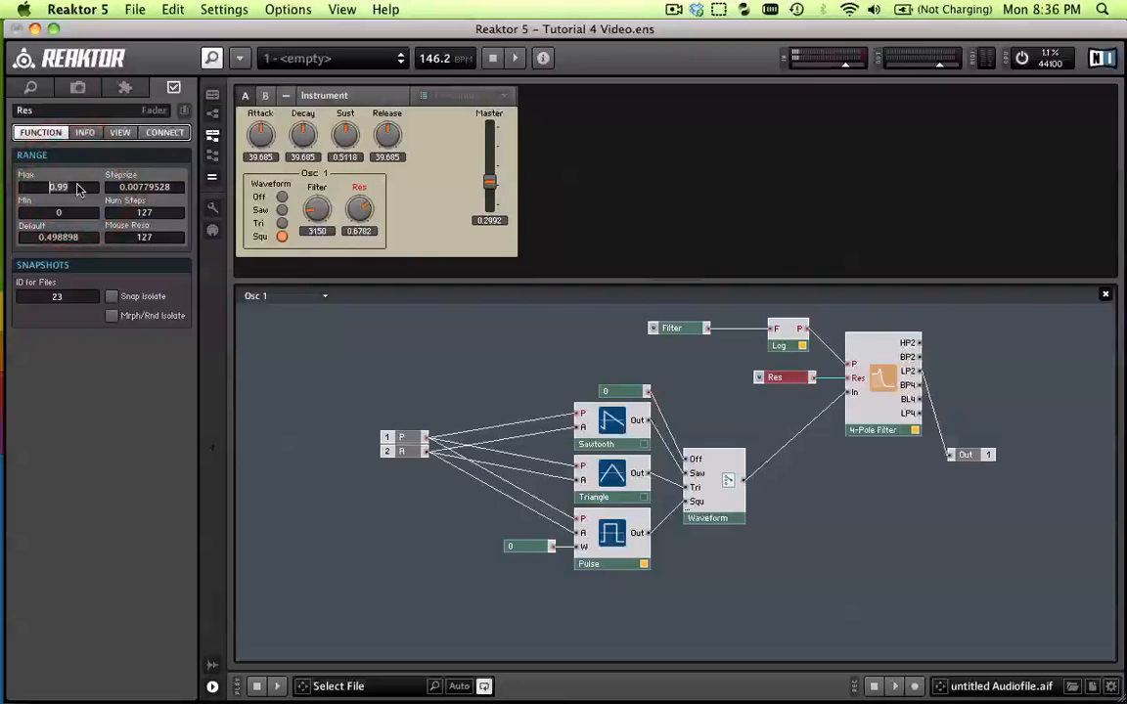
type("0.85")
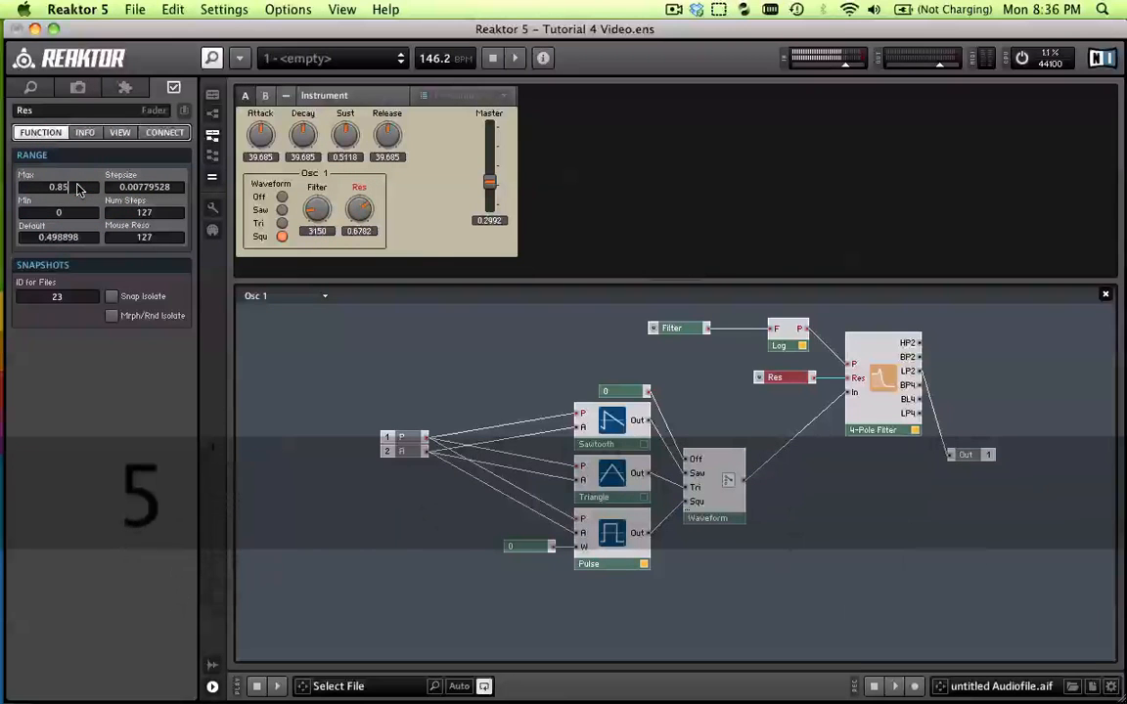
key("Return")
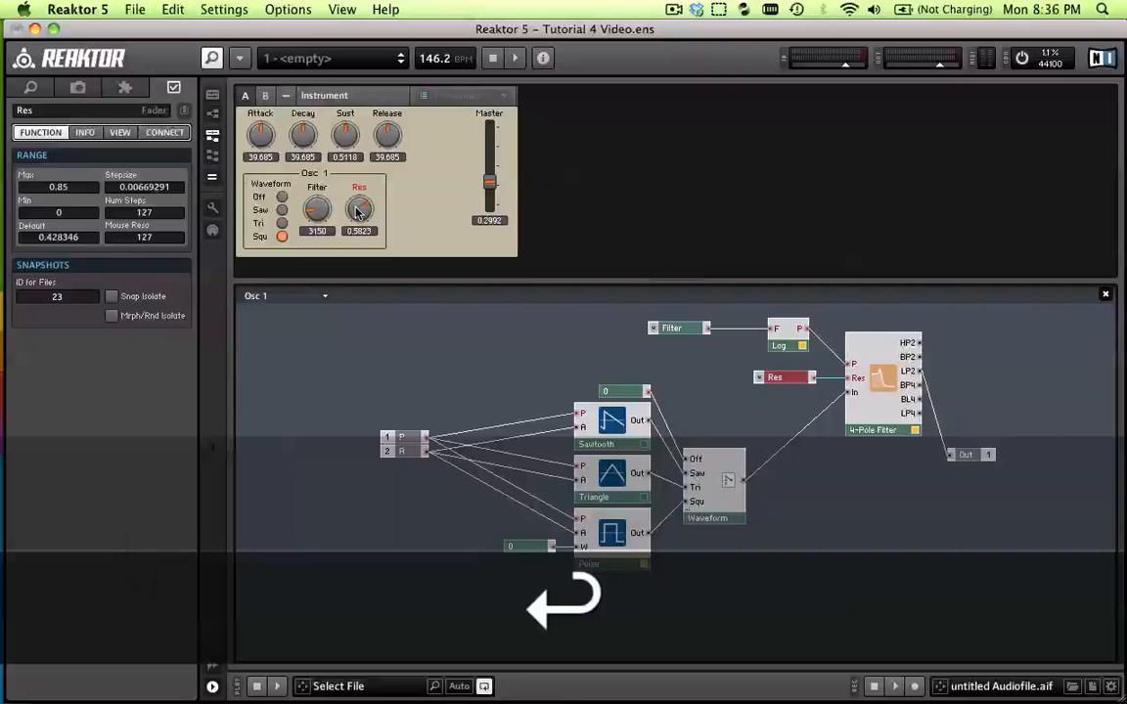
Play test notes while turning the Res knob down to 0 and the Filter knob to 5827
key("z")
mouse_move(359, 218)
left_mouse_down()
mouse_move(354, 176)
mouse_move(371, 235)
mouse_move(352, 145)
mouse_move(343, 206)
mouse_move(364, 228)
left_mouse_up()
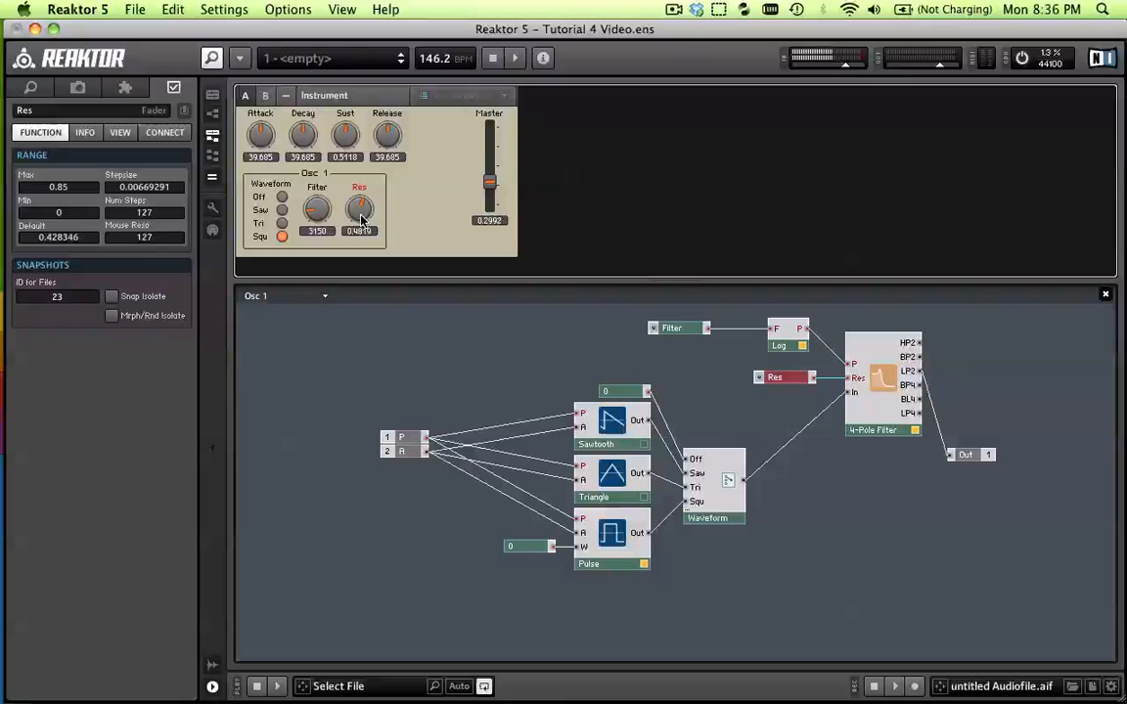
left_click_drag(369, 225, 372, 298)
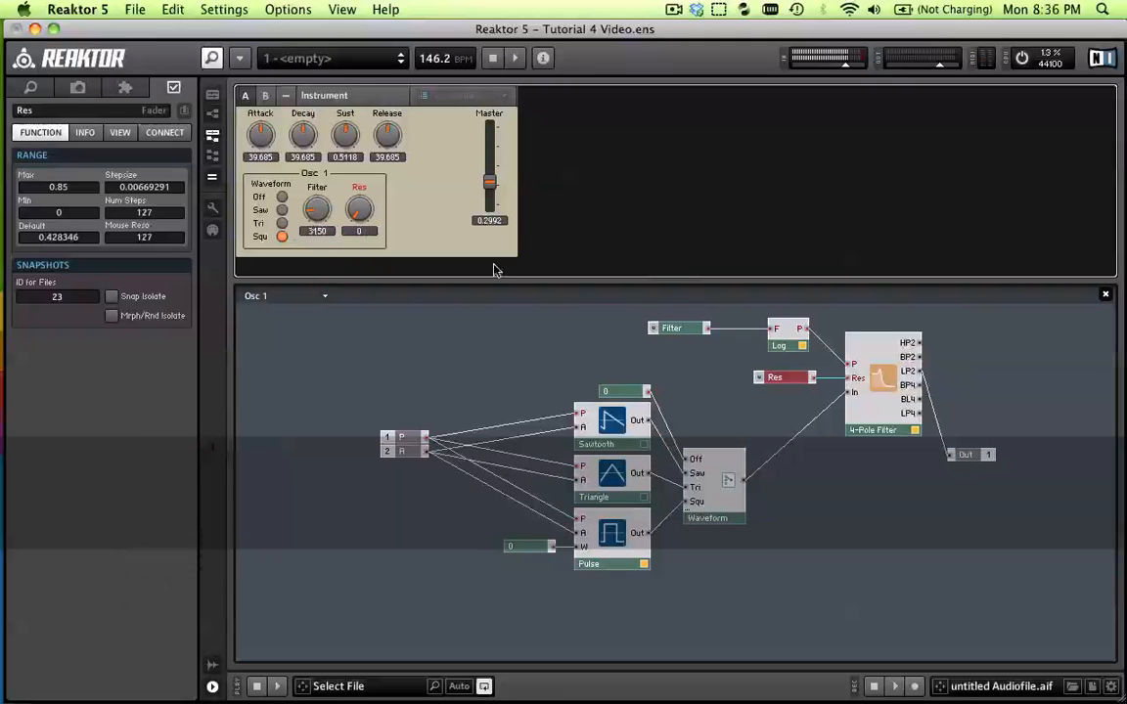
left_click_drag(316, 212, 316, 209)
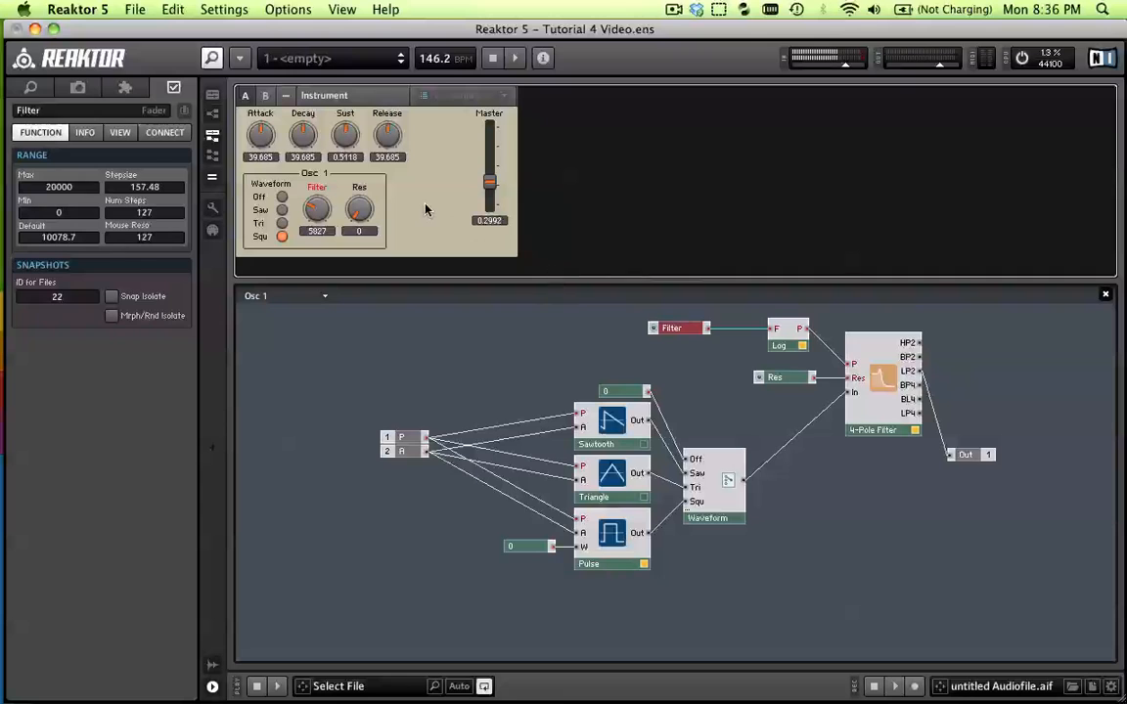
Return to the Instrument structure, make two copies of the Osc 1 macro and stack them directly beneath the original
double_click(561, 371)
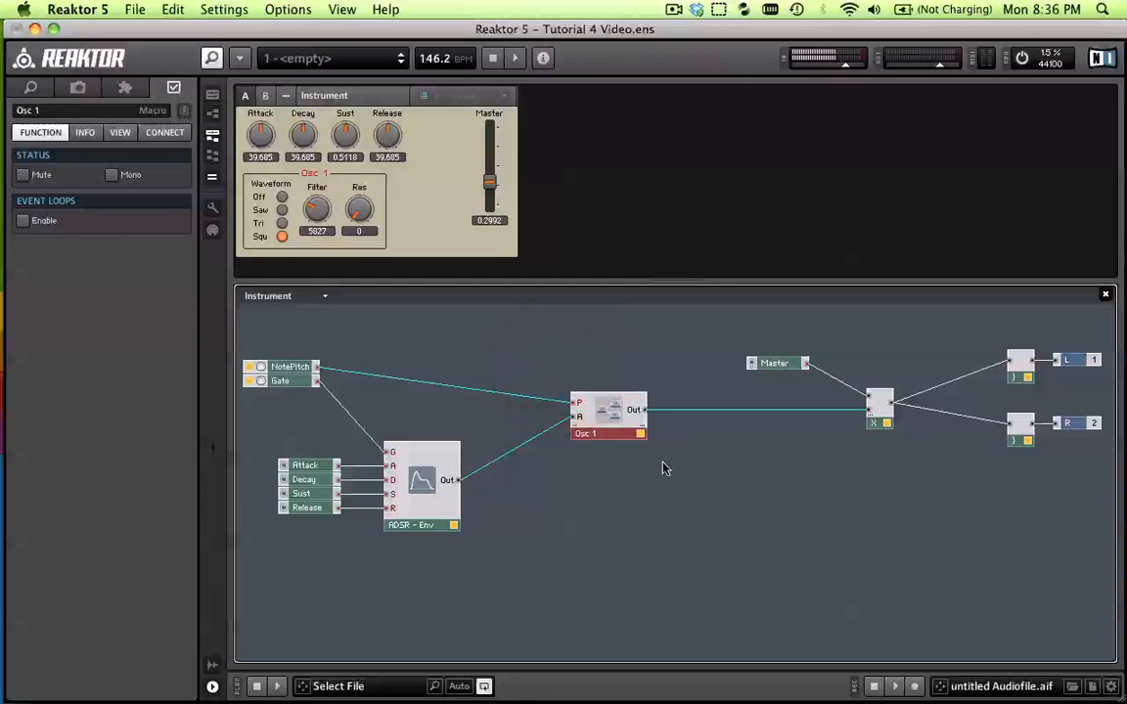
left_click(599, 462)
left_click(607, 409)
key("super+c")
left_click(592, 489)
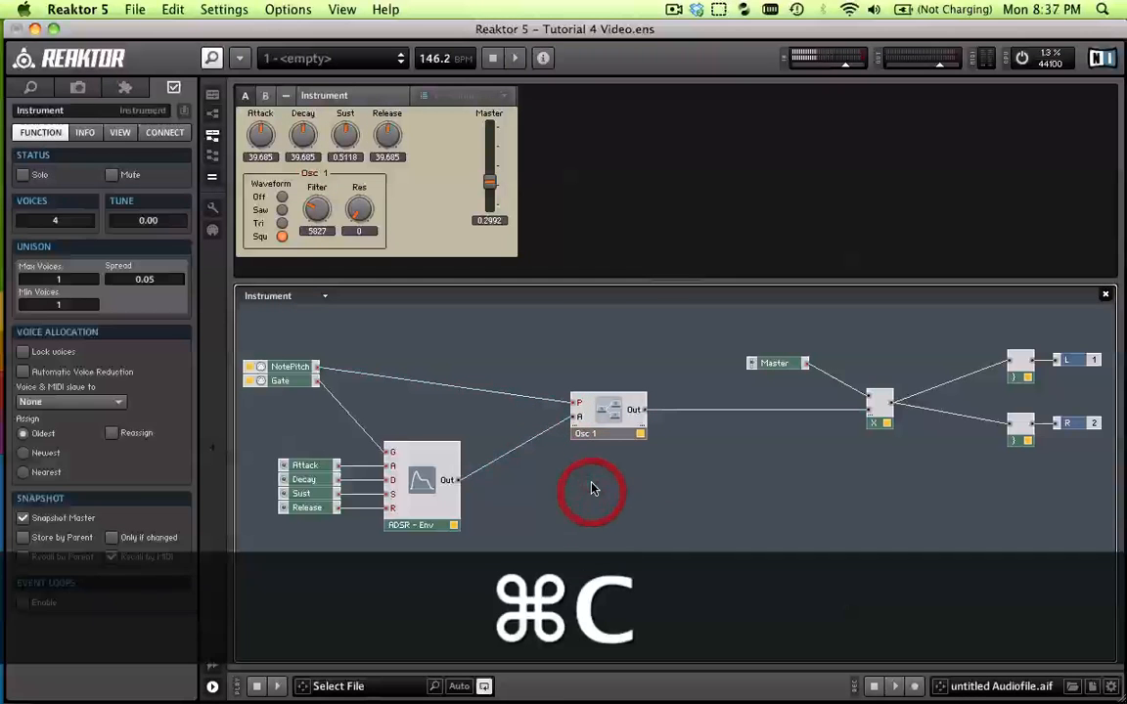
key("super+v")
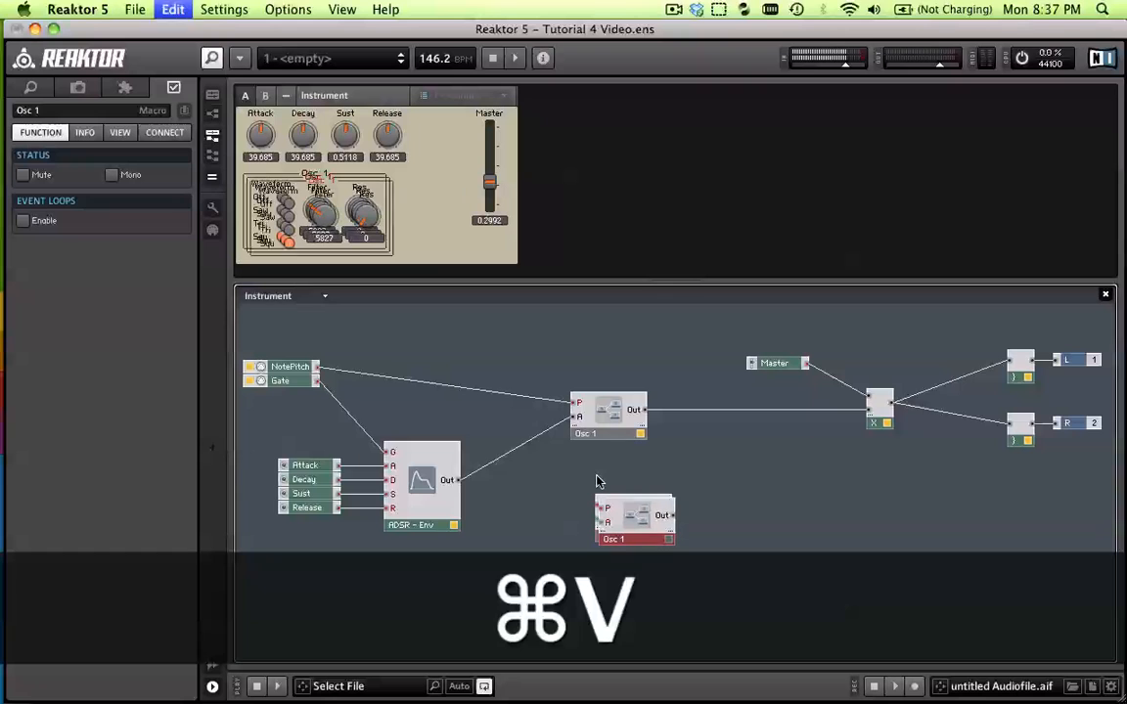
left_click_drag(626, 523, 604, 477)
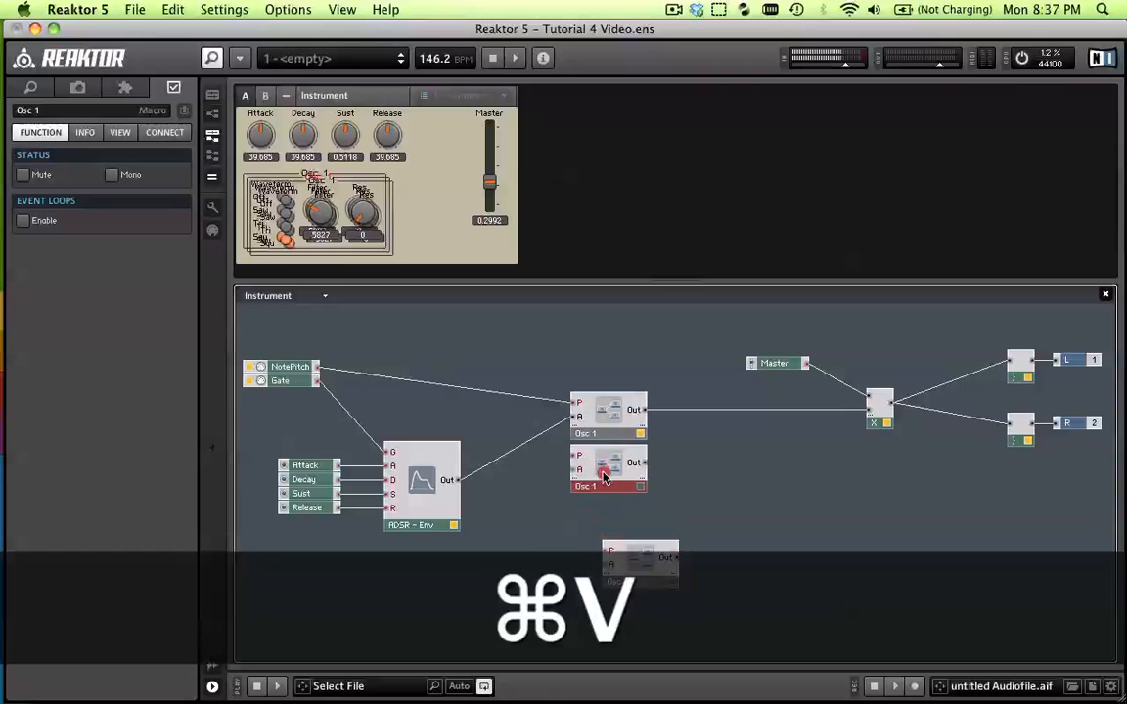
left_click_drag(636, 578, 606, 541)
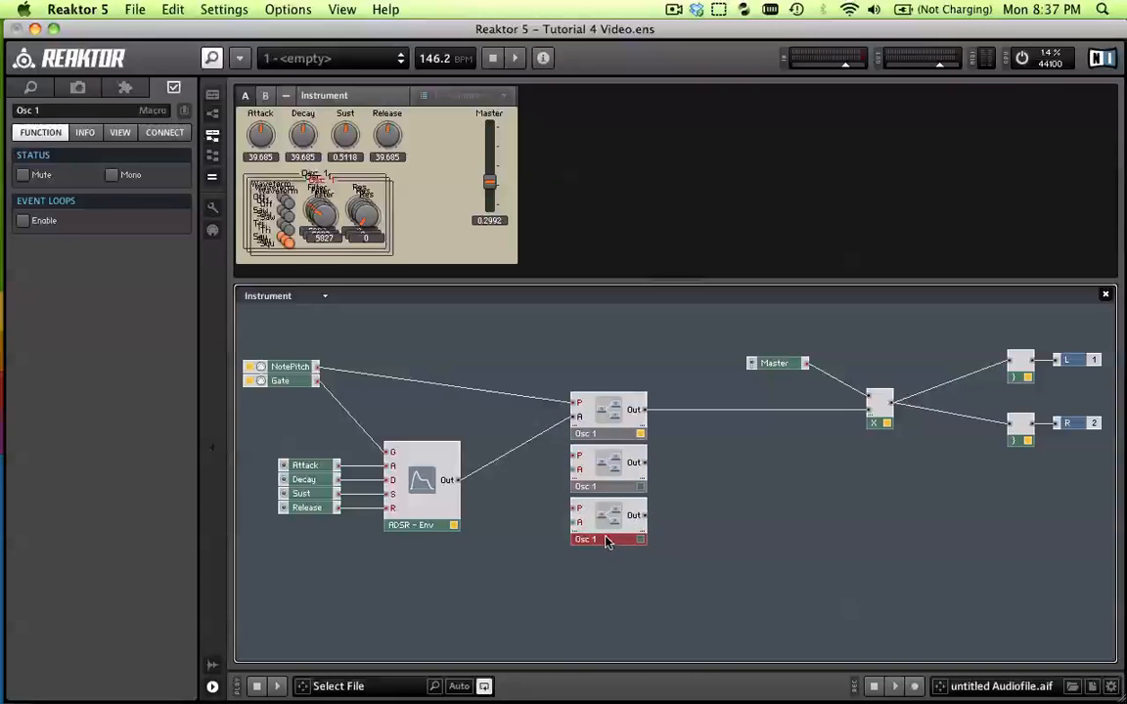
Rename the first macro copy, directly below the original, as Osc 2
left_click(633, 433)
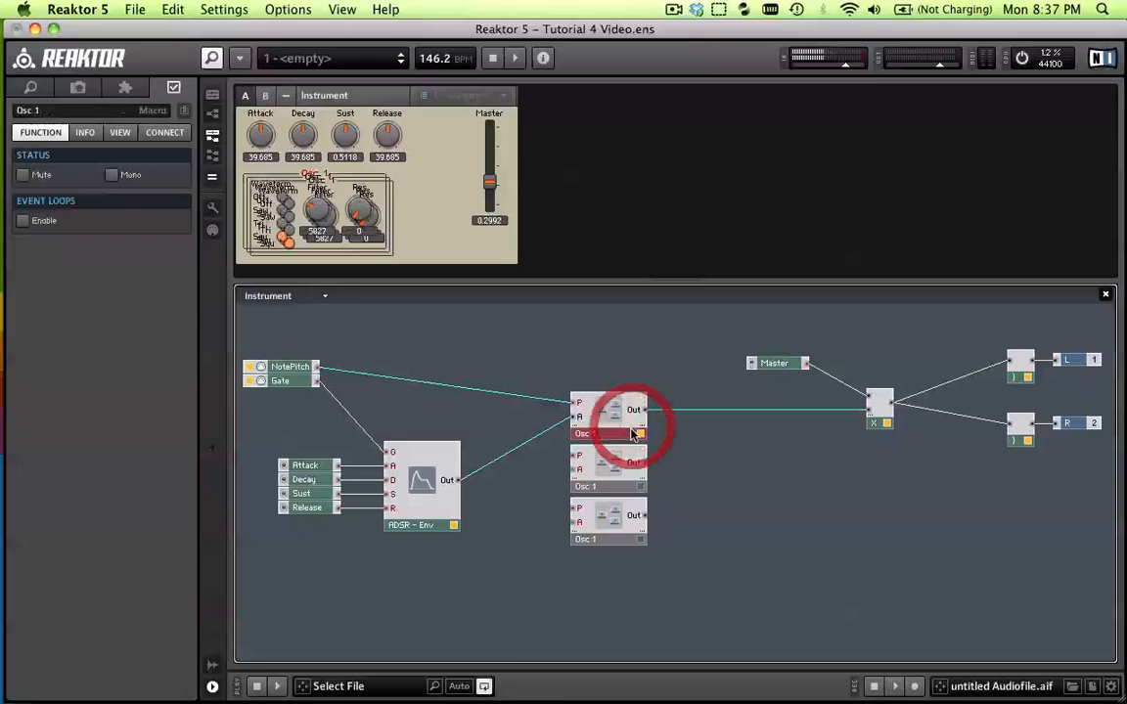
left_click(585, 485)
left_click(607, 518)
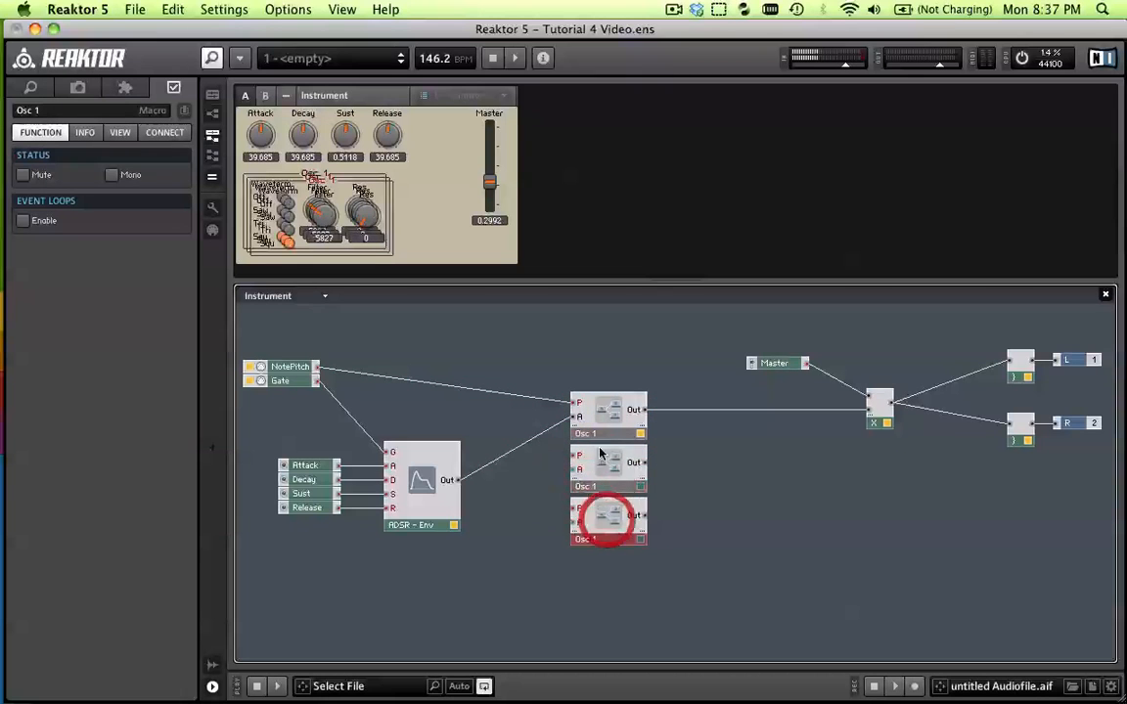
left_click(601, 432)
left_click(597, 474)
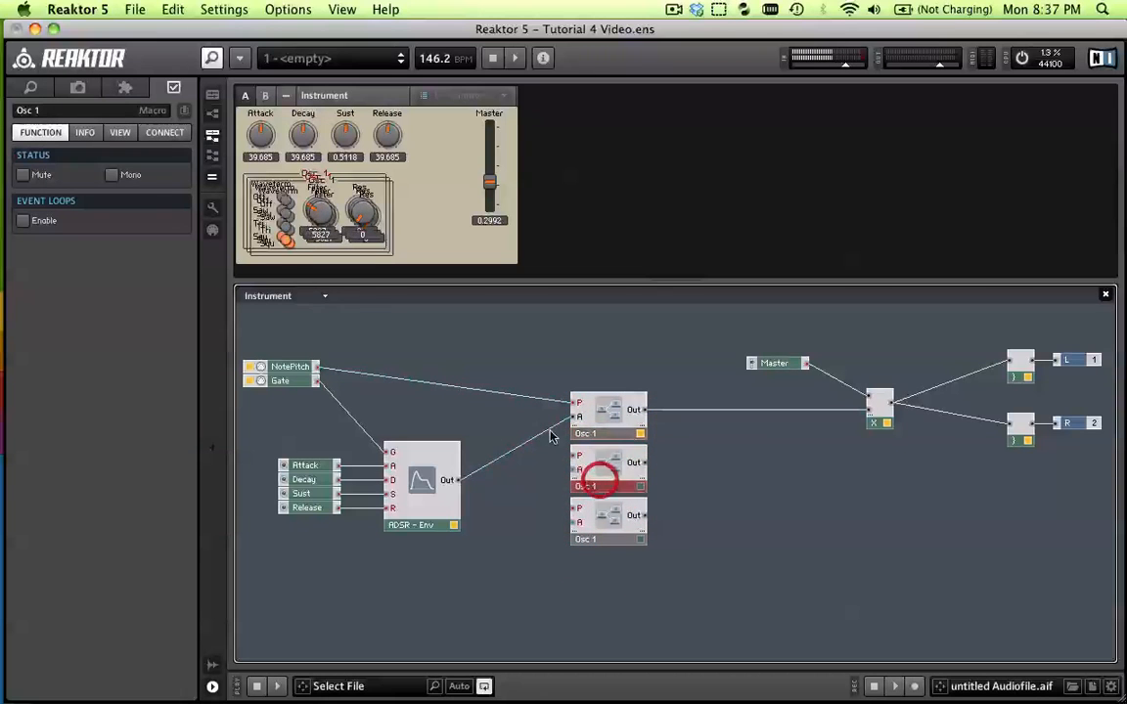
left_click(90, 116)
key("BackSpace")
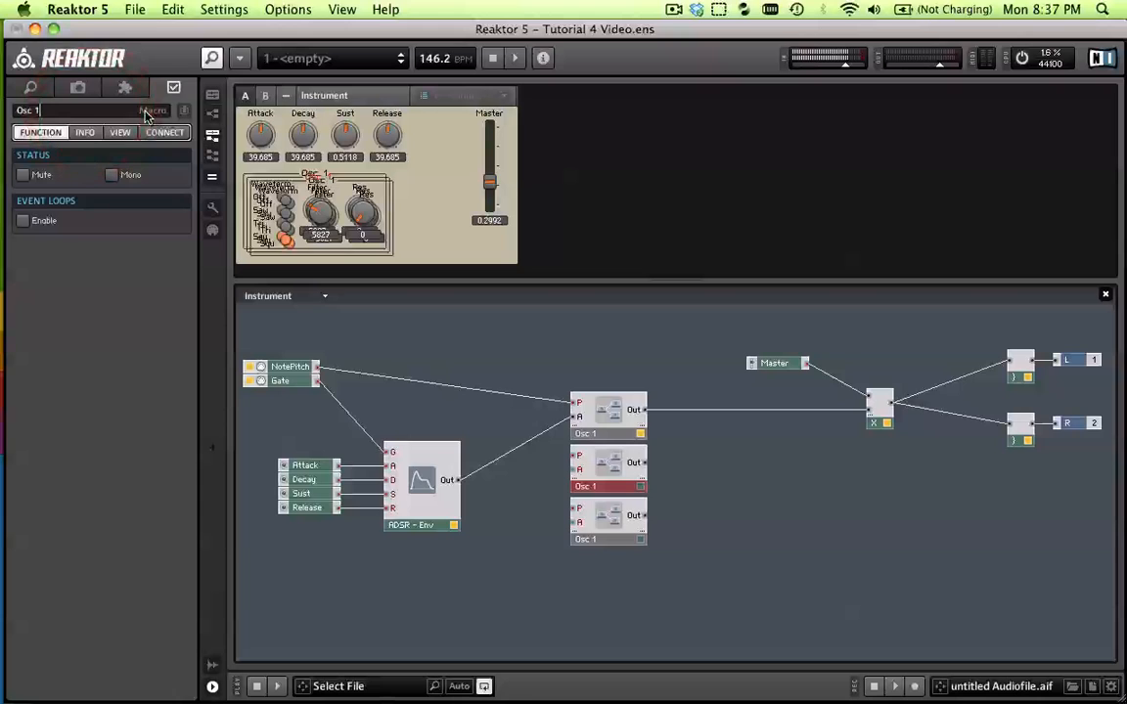
type("2")
key("Return")
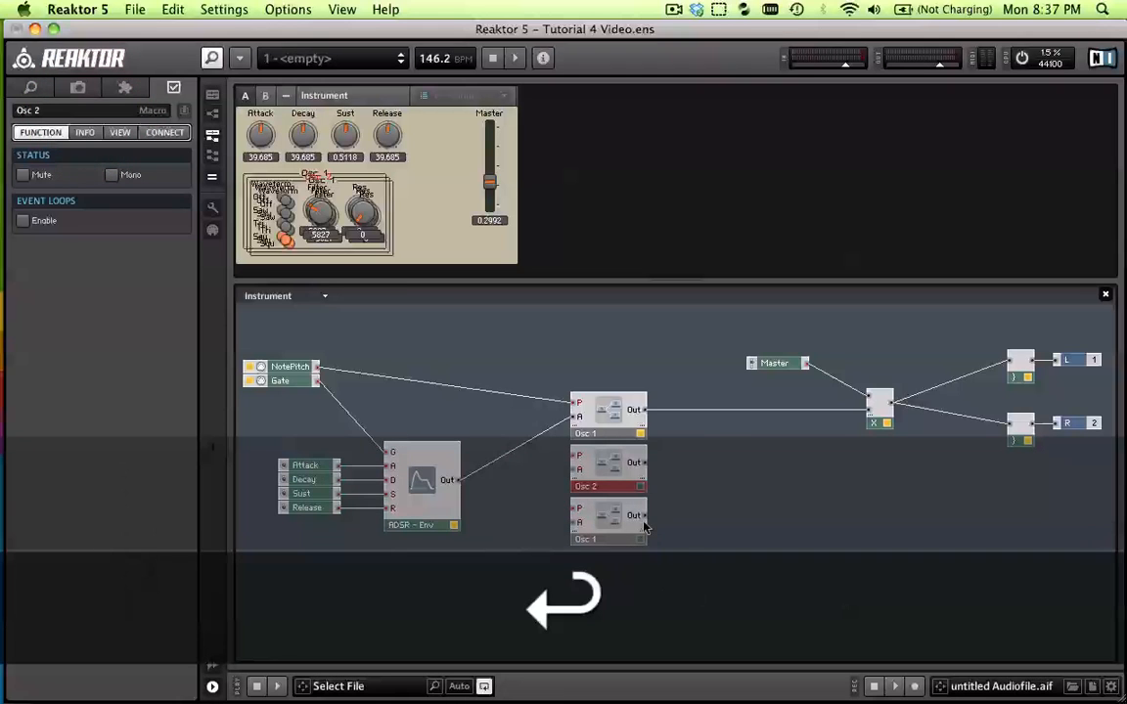
Rename the lowest macro copy as Osc 3
left_click(607, 520)
left_click(66, 113)
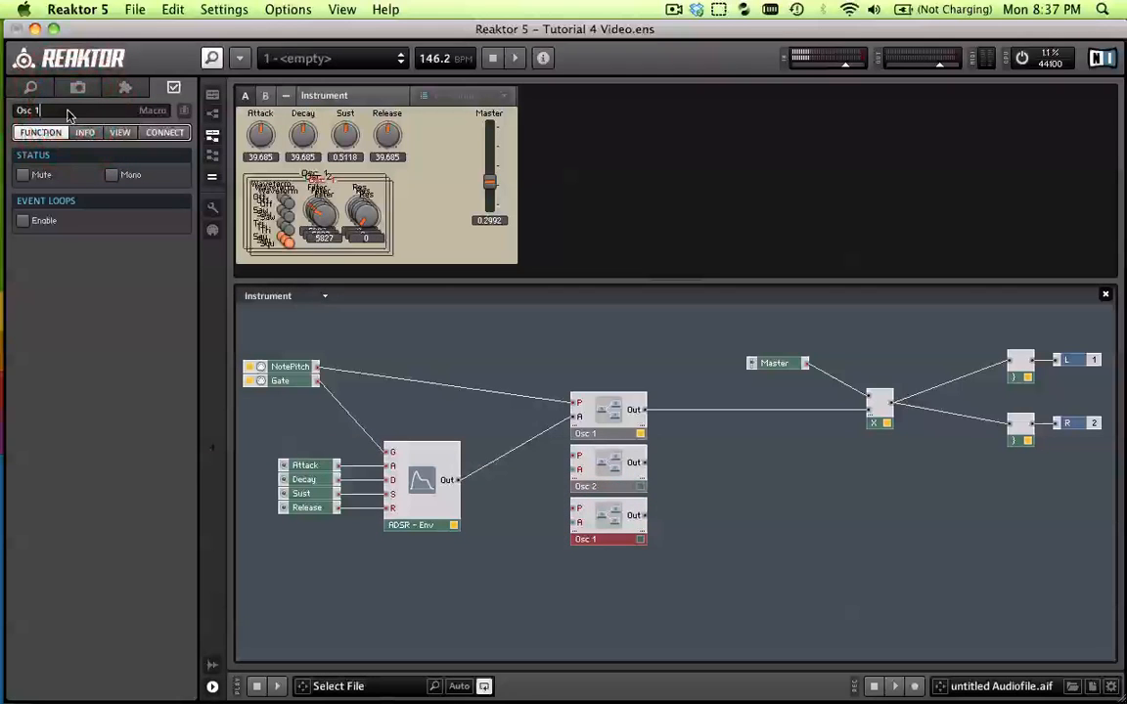
key("BackSpace")
type("3")
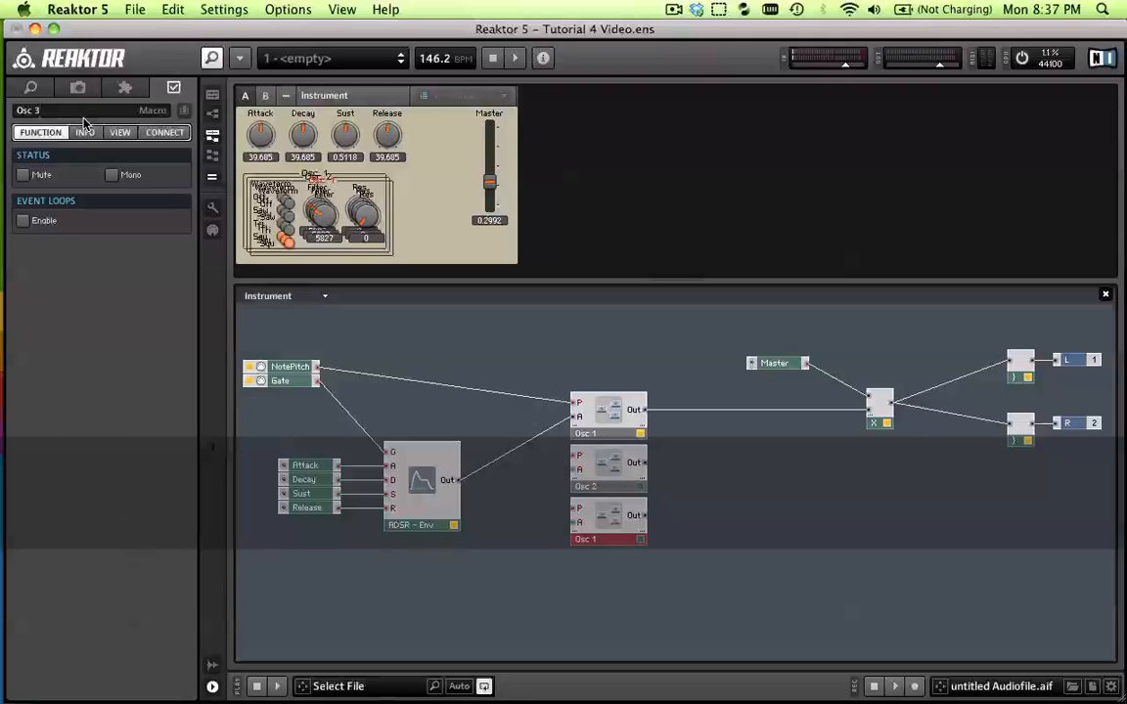
key("Return")
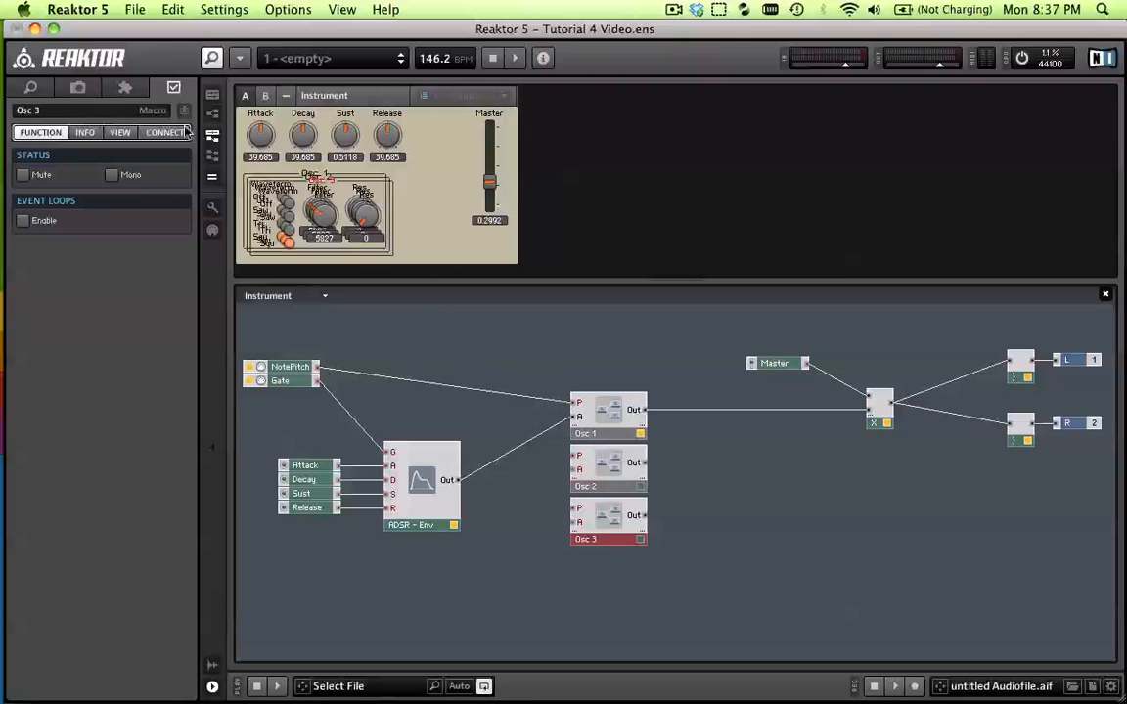
Unlock the instrument panel and stack the Osc 2 and Osc 3 control groups evenly beneath Osc 1, aligned along their edges
left_click(211, 209)
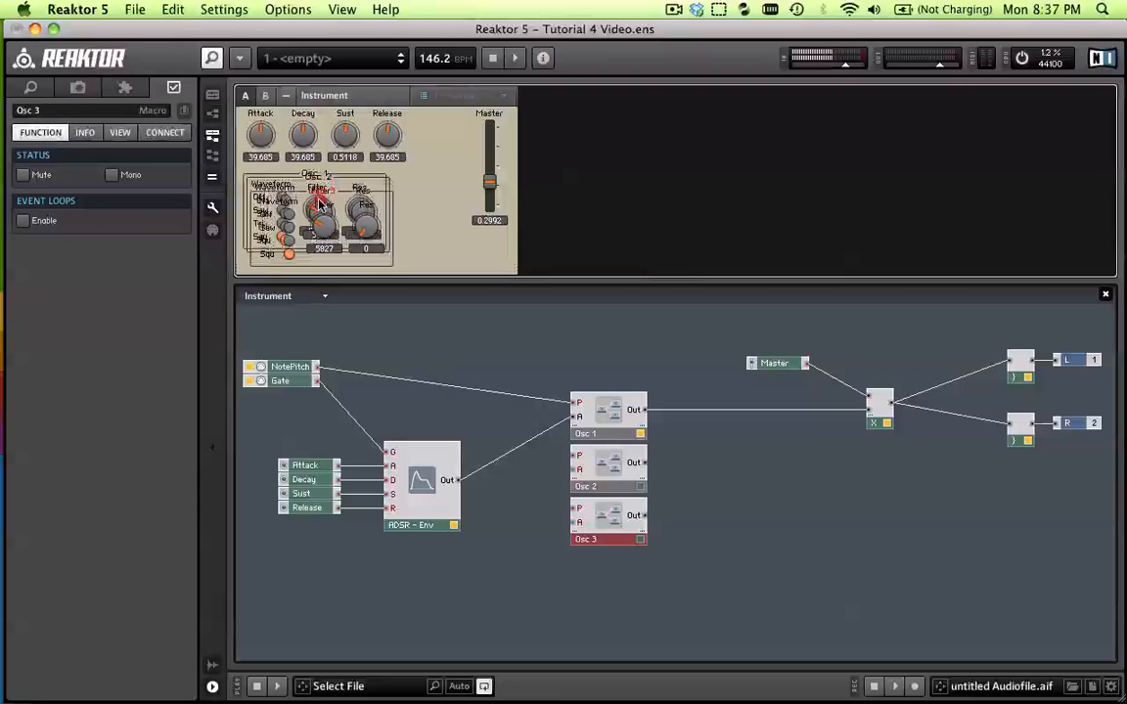
left_click_drag(314, 309, 316, 257)
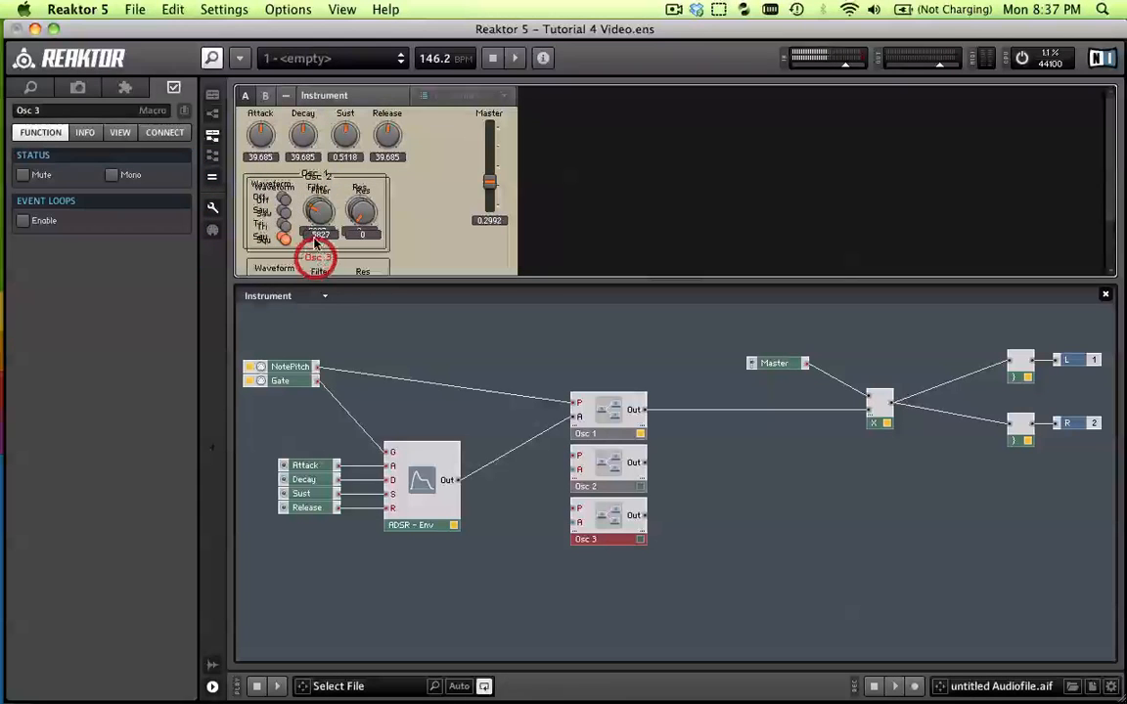
left_click(213, 97)
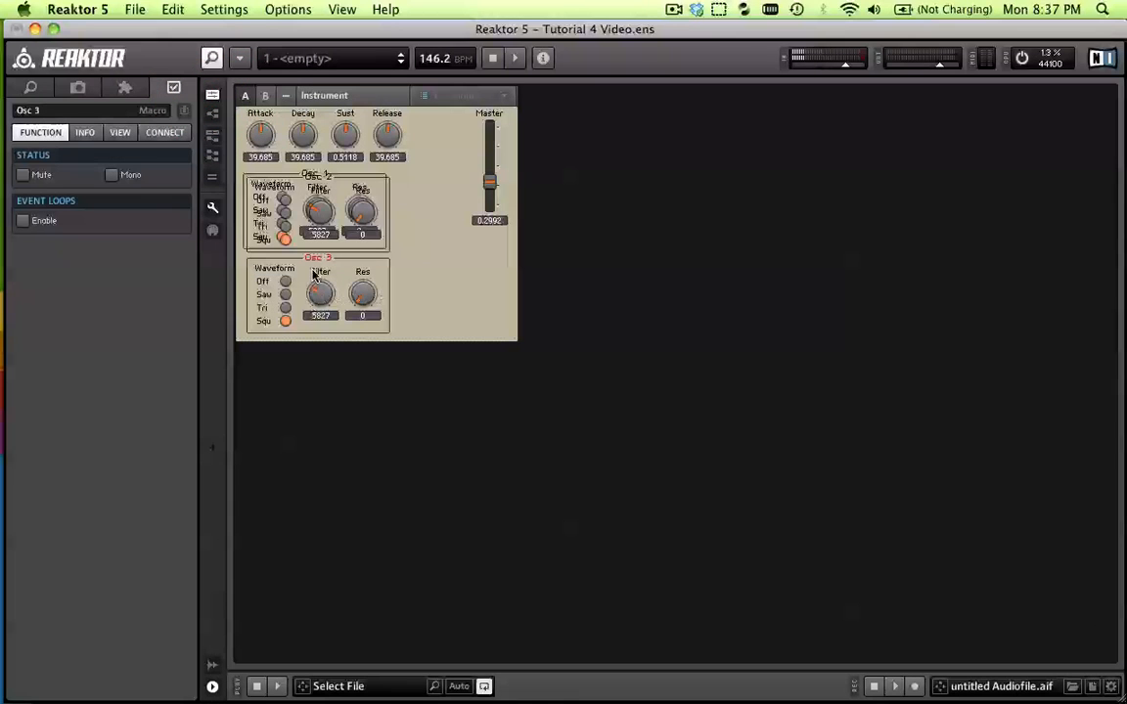
left_click_drag(317, 258, 310, 320)
left_click_drag(315, 176, 313, 245)
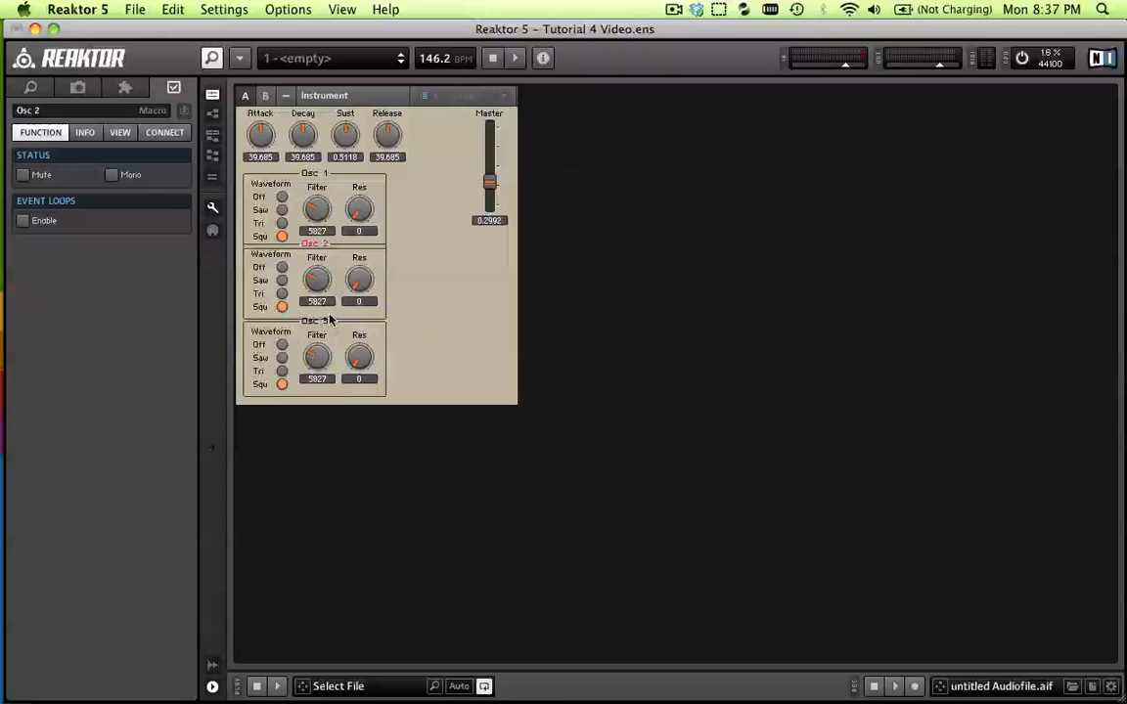
left_click_drag(331, 320, 314, 339)
left_click_drag(301, 250, 307, 258)
left_click_drag(313, 338, 314, 335)
left_click(441, 303)
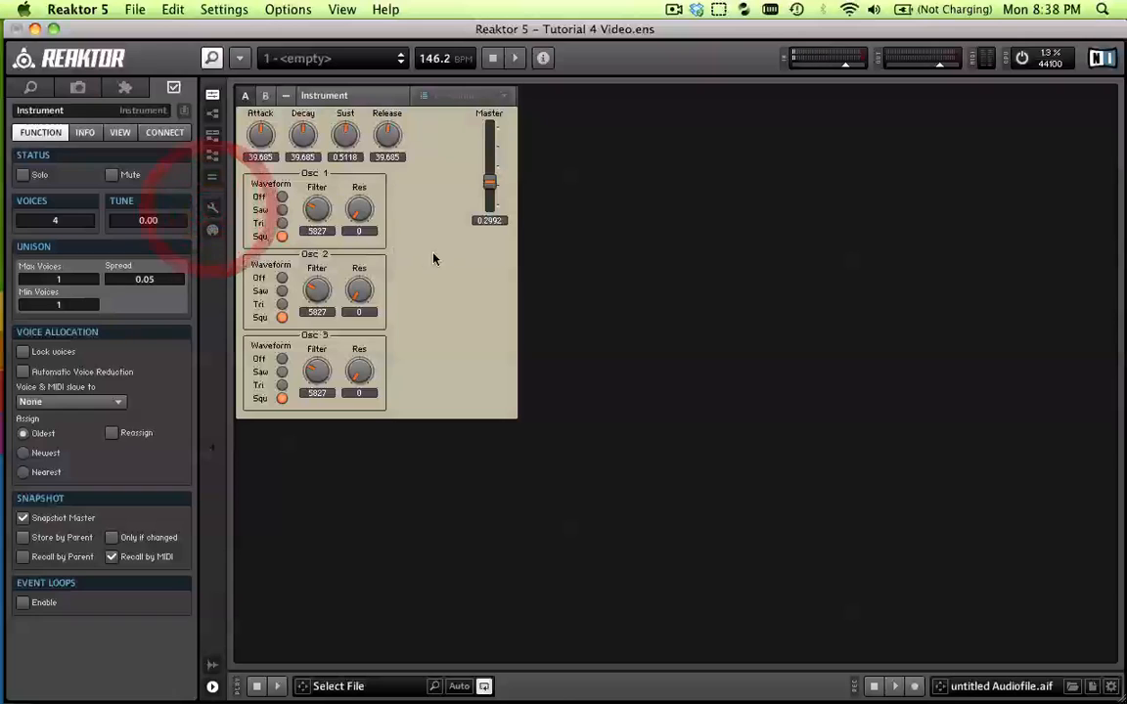
Return to the structure and wire NotePitch to the P inputs and the ADSR envelope output to the A inputs of Osc 2 and Osc 3
left_click(212, 155)
left_click(213, 136)
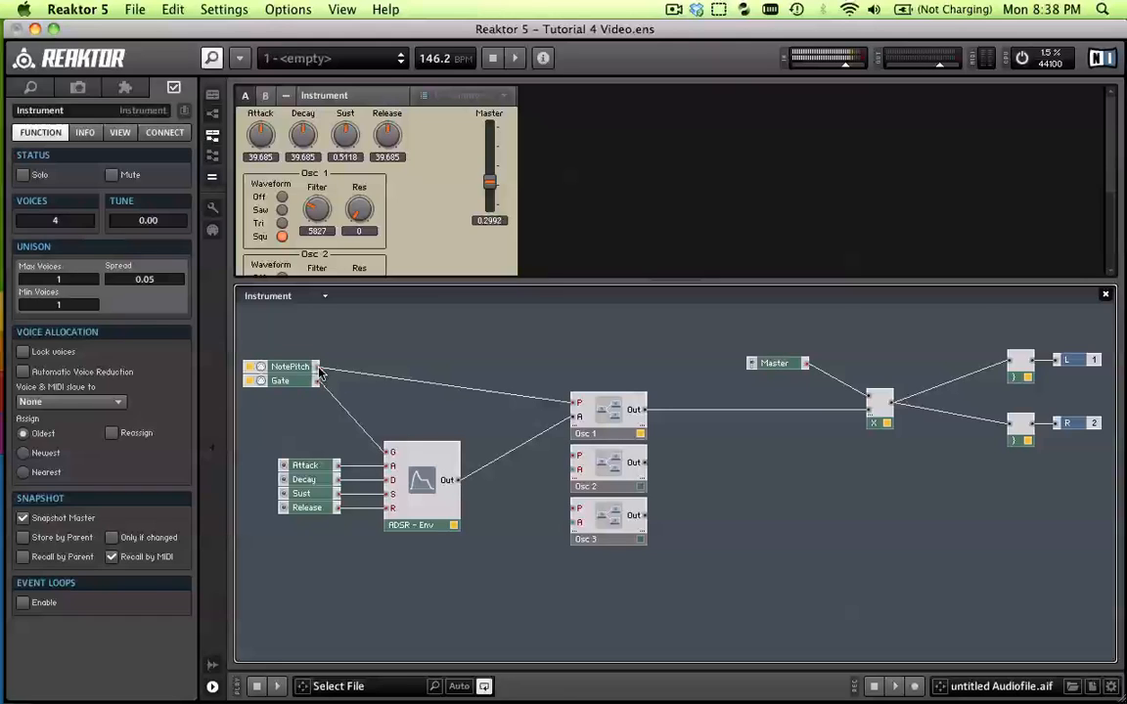
left_click_drag(318, 369, 575, 456)
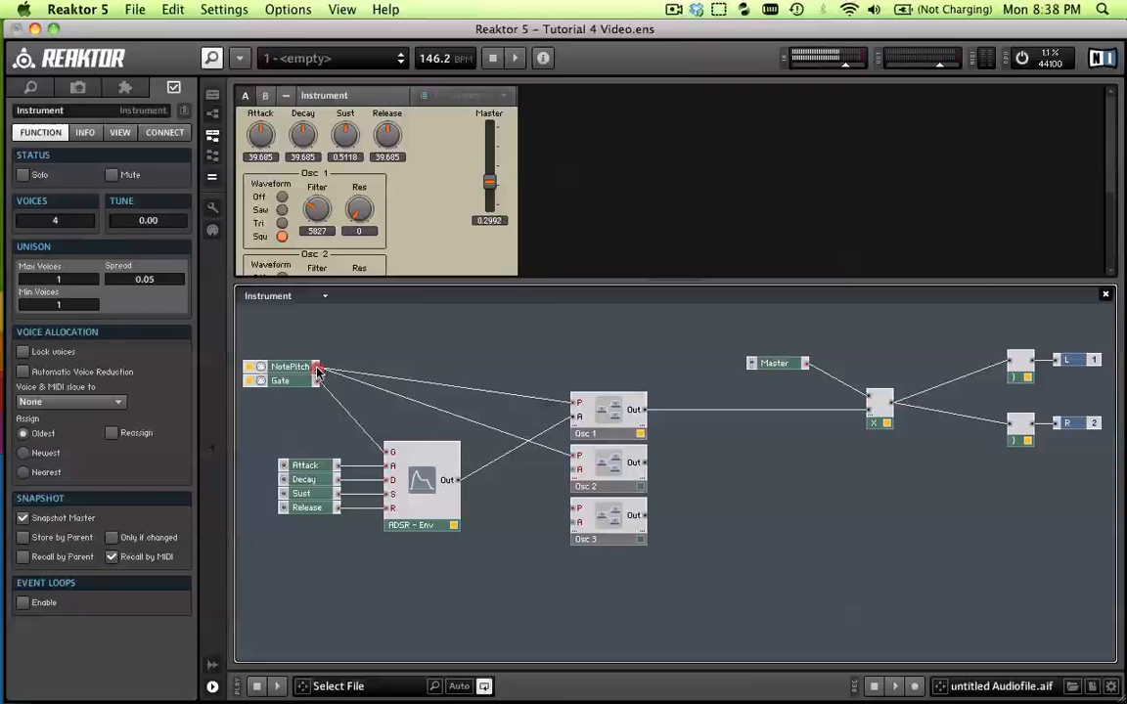
left_click_drag(318, 368, 574, 509)
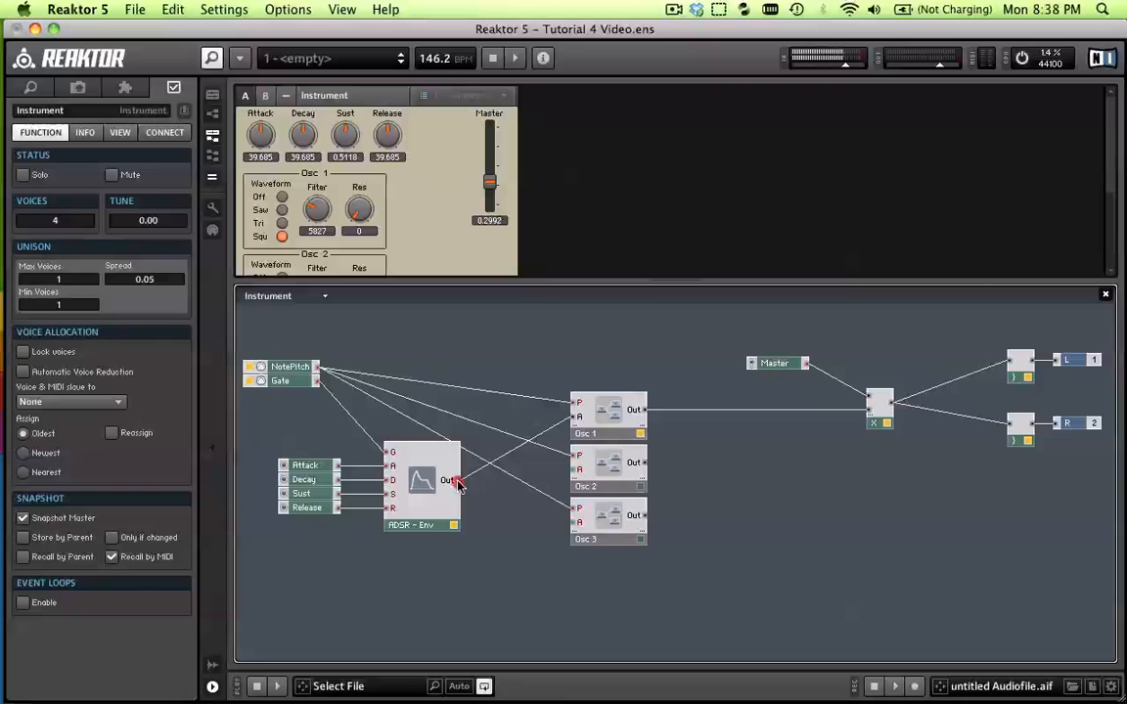
left_click_drag(456, 485, 574, 467)
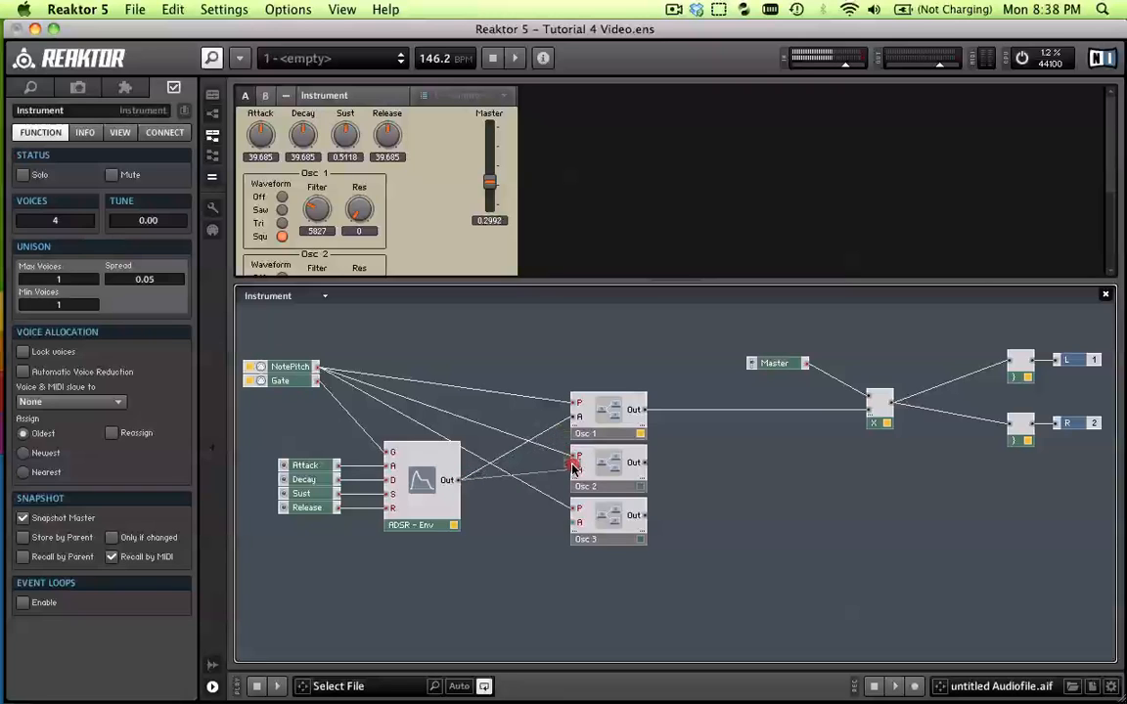
left_click_drag(457, 480, 579, 522)
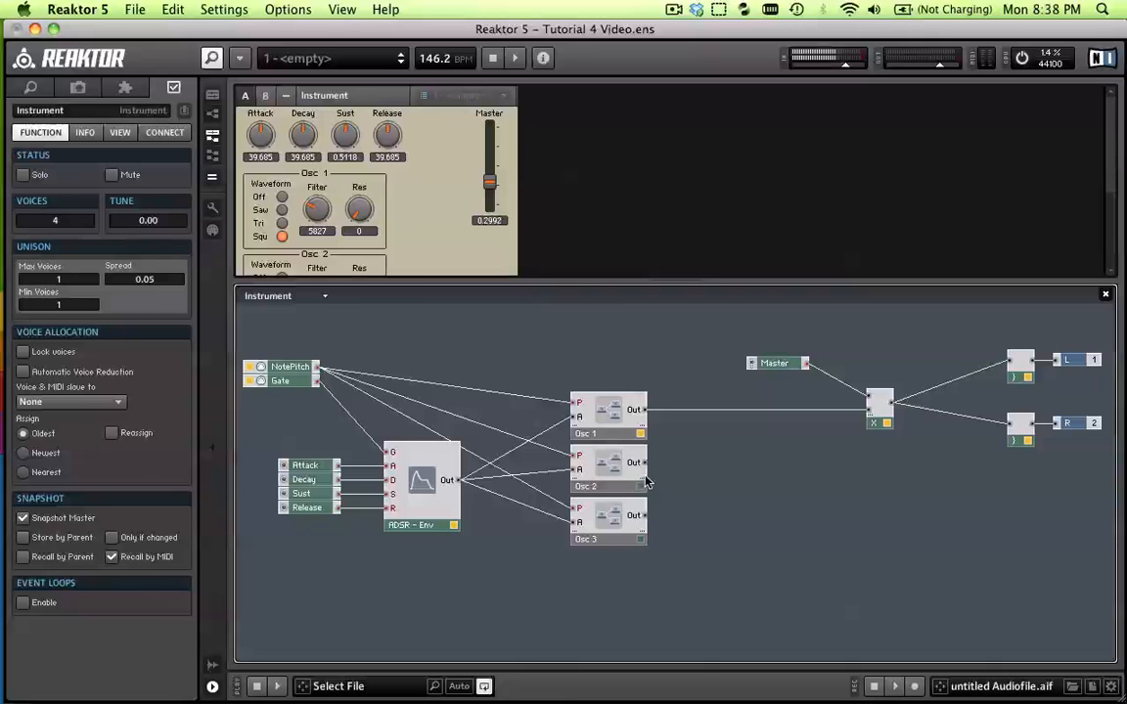
Play test notes with only Osc 1 connected to the output multiplier
key("z")
key("c")
key("v")
key("z")
key("z")
key("b")
key("c")
Try wiring Osc 2's output into an extra input of the output multiplier and play test notes
left_click_drag(646, 468, 873, 428)
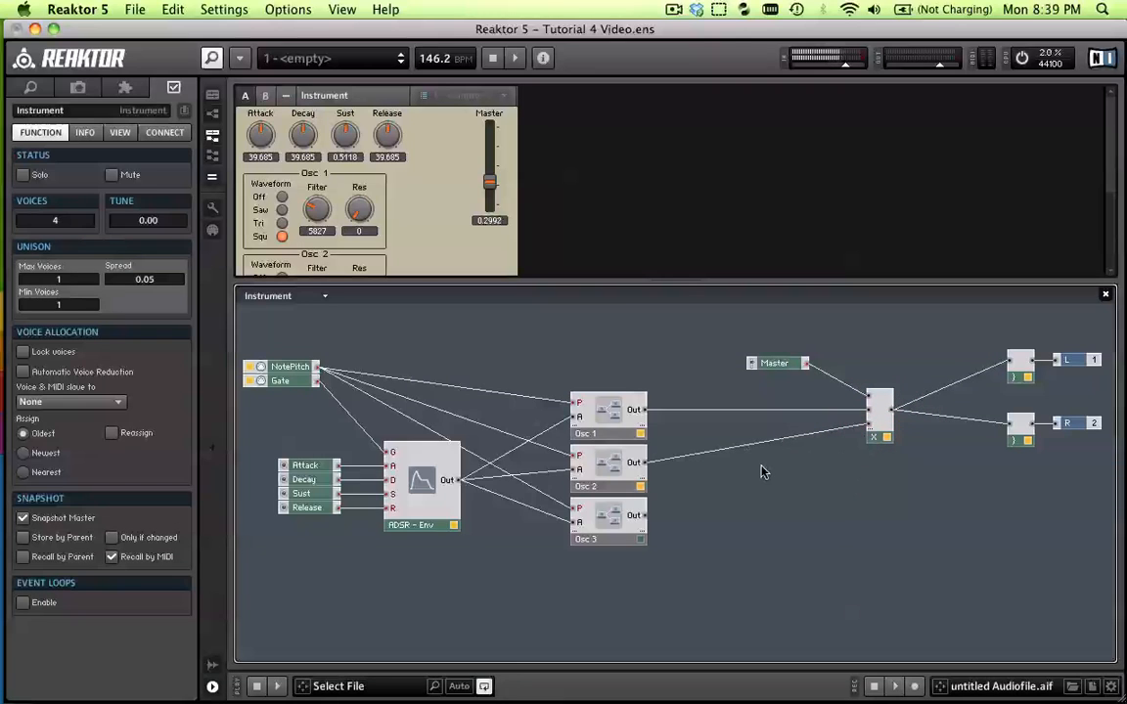
key("z")
key("c")
key("v")
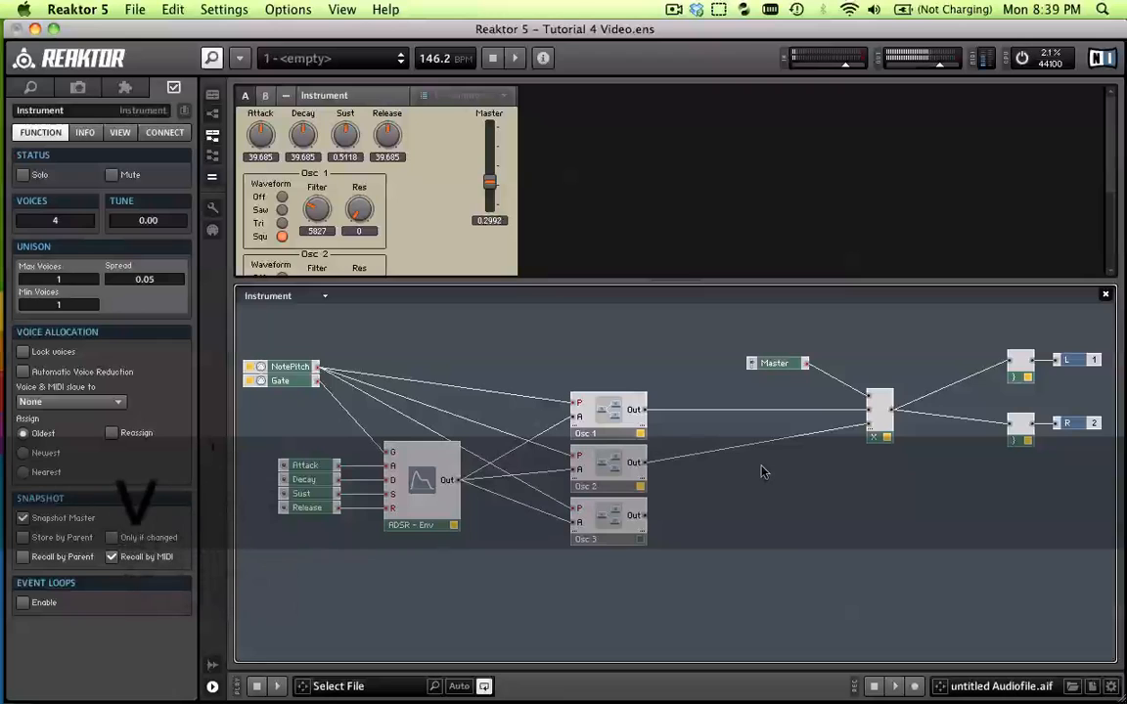
key("z")
key("x")
key("b")
key("c")
key("x")
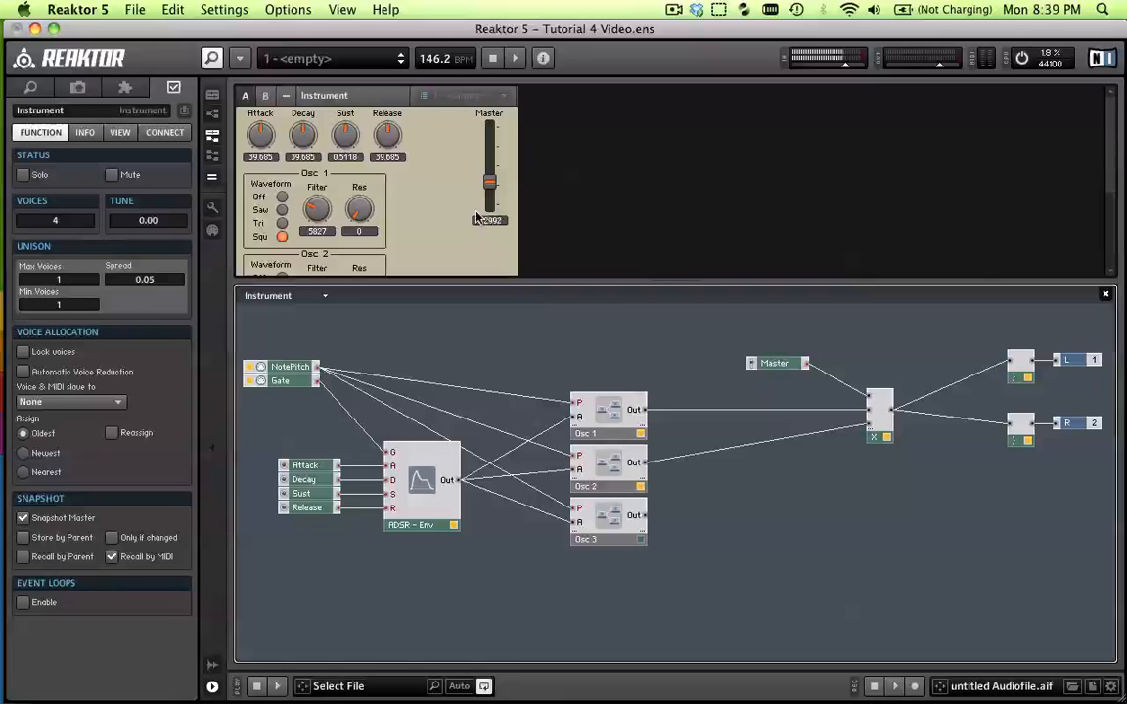
scroll(421, 233, "down", 5)
scroll(421, 233, "up", 3)
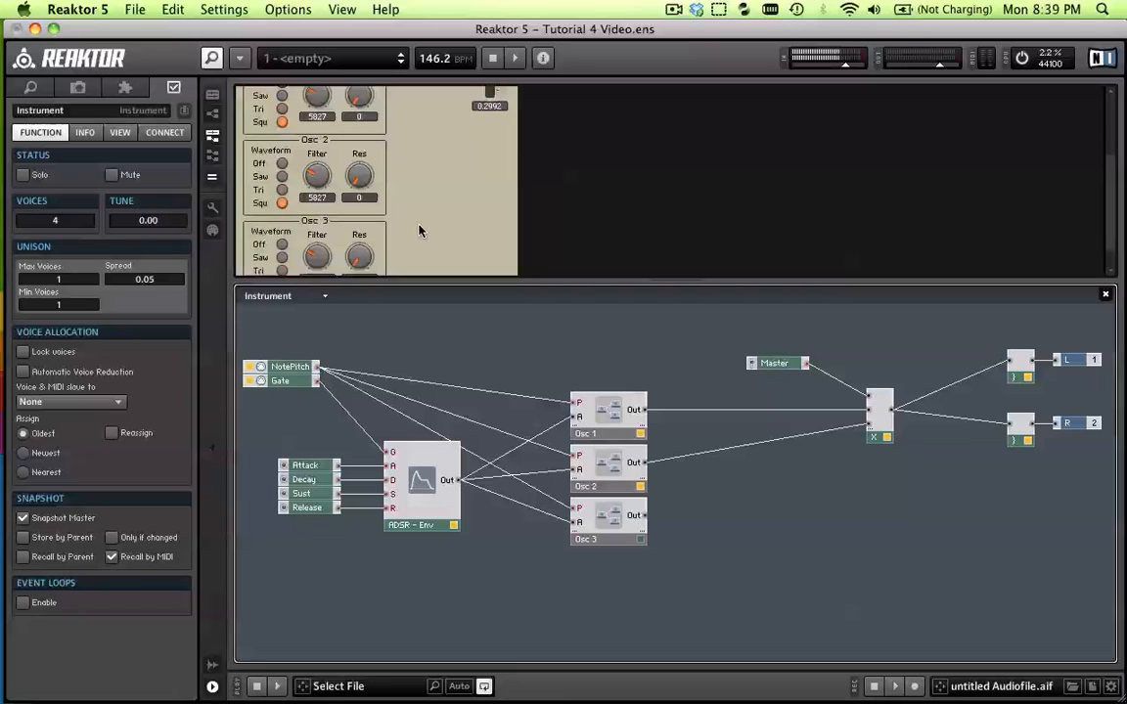
scroll(305, 246, "down", 1)
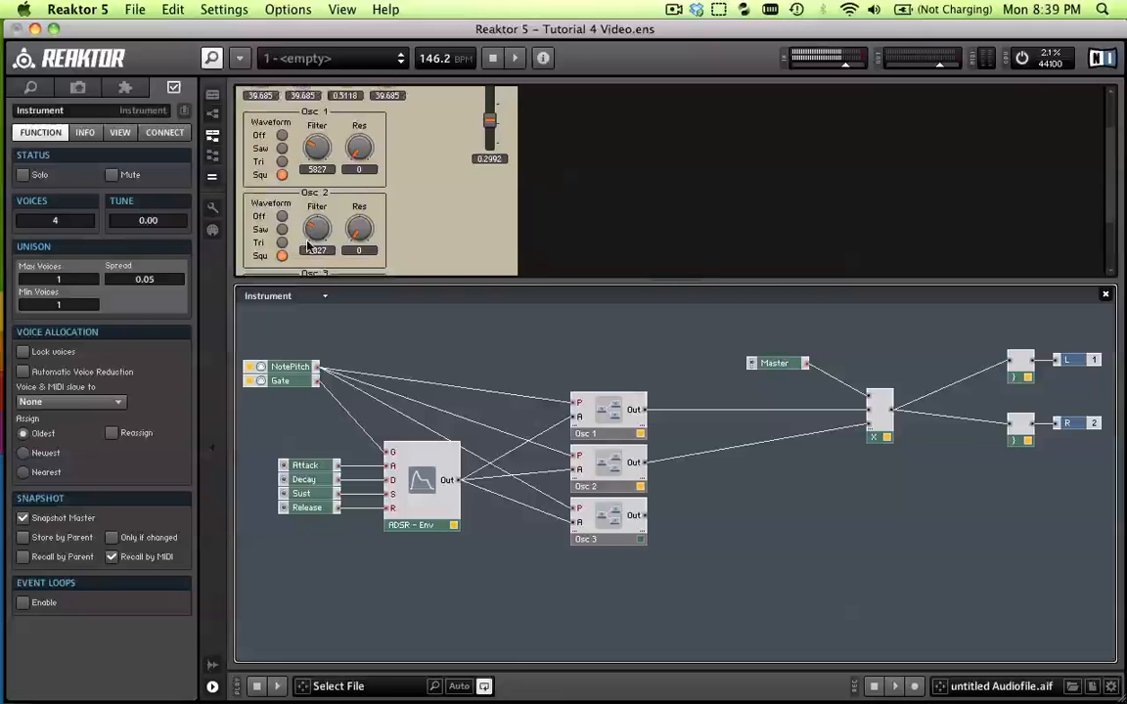
scroll(374, 215, "up", 3)
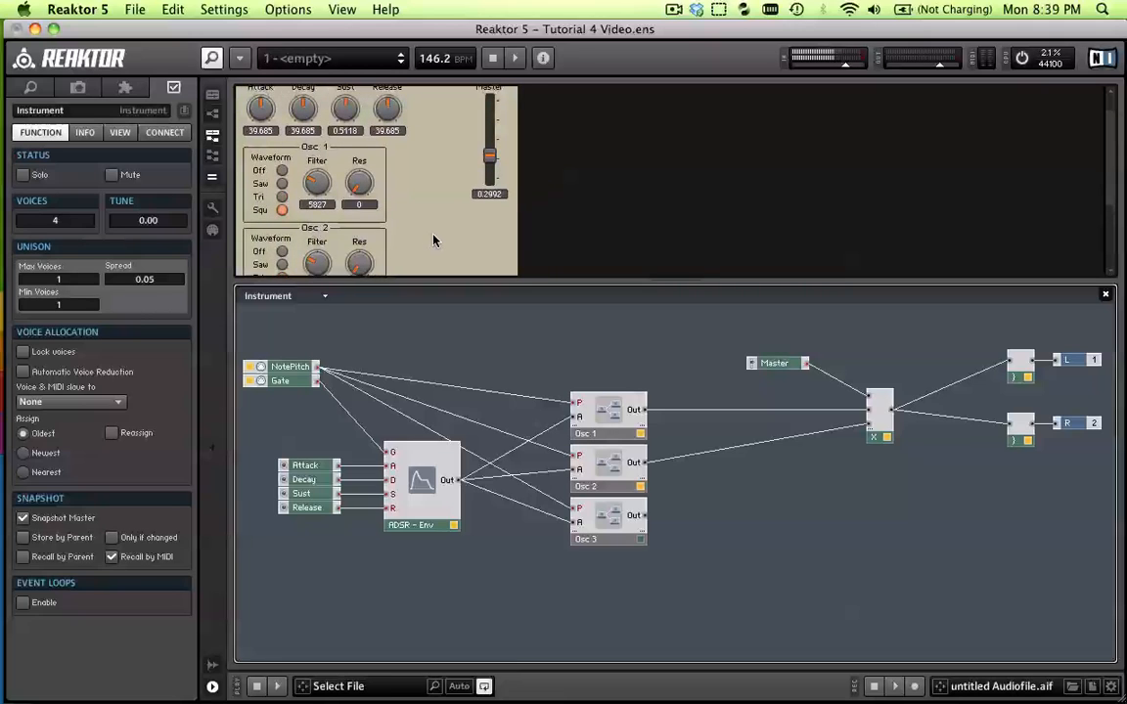
scroll(434, 241, "down", 4)
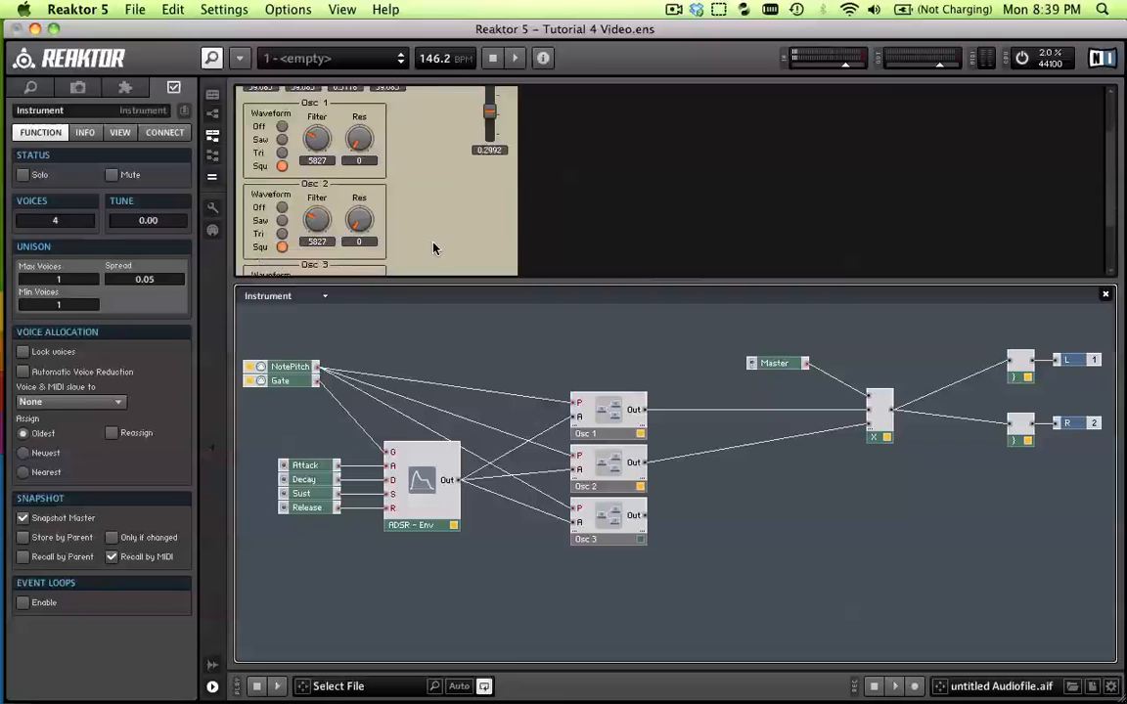
scroll(432, 244, "up", 4)
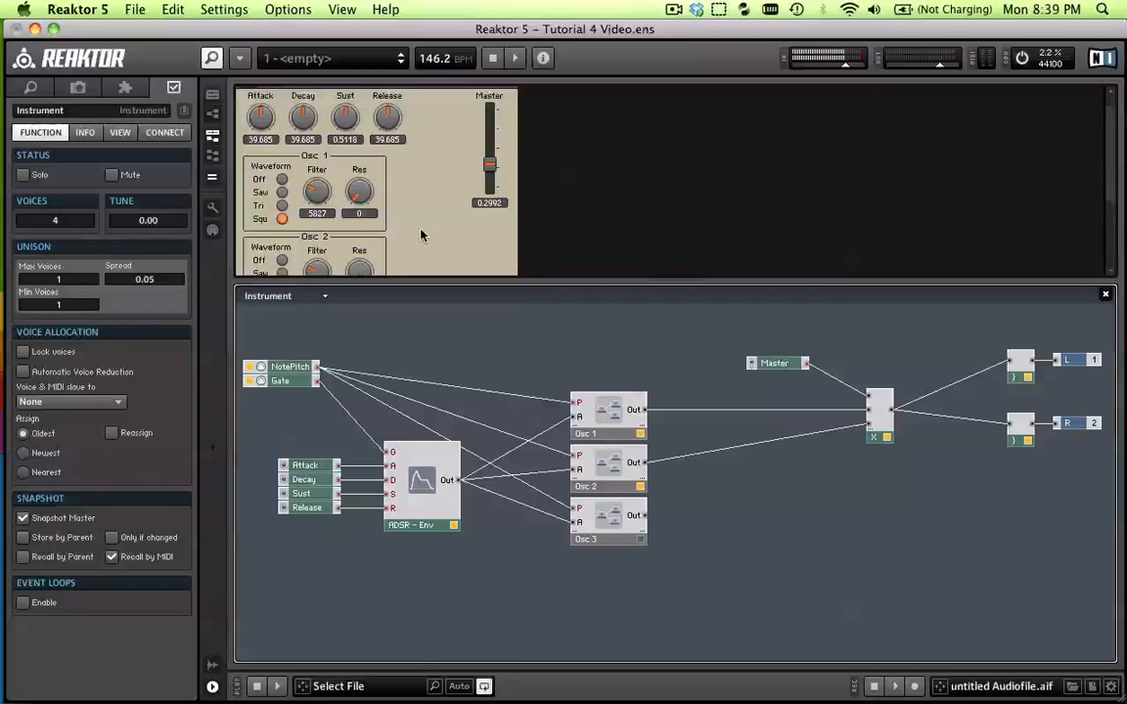
scroll(422, 230, "down", 1)
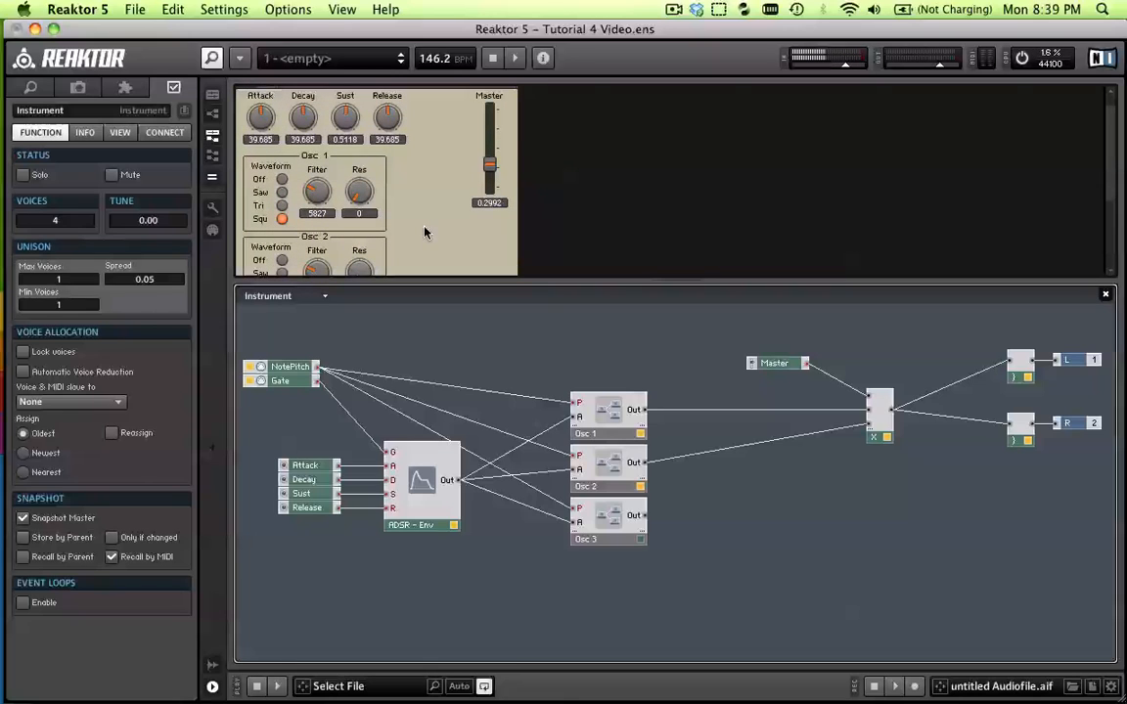
scroll(424, 232, "down", 1)
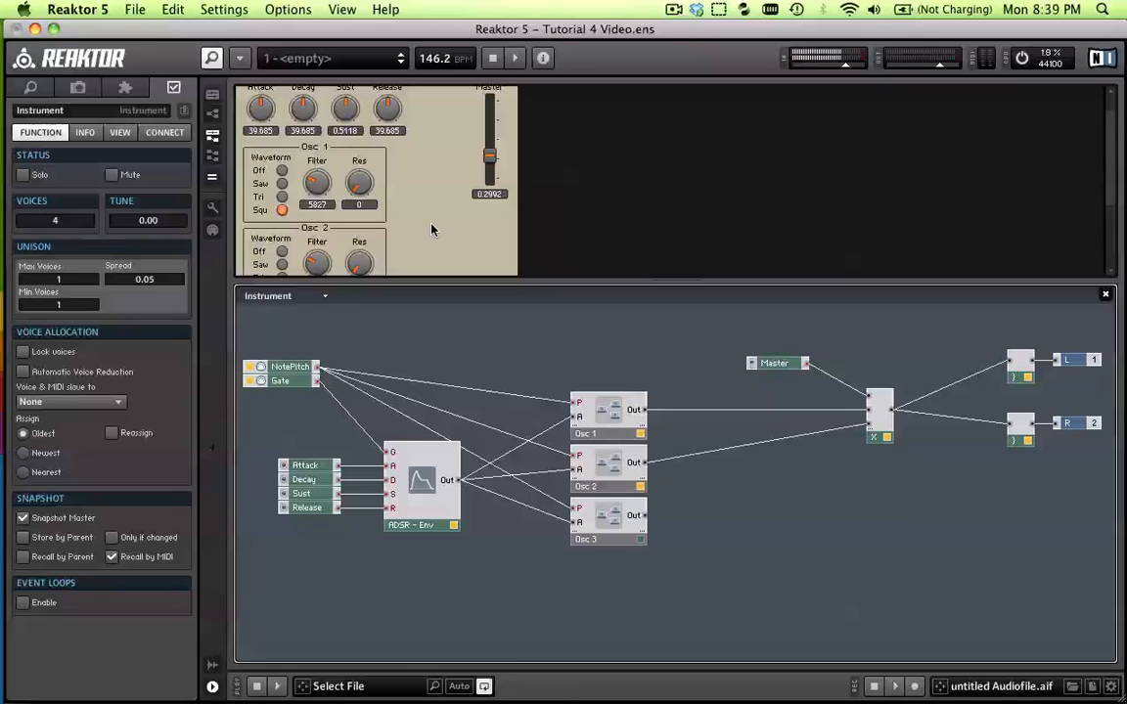
scroll(434, 230, "down", 3)
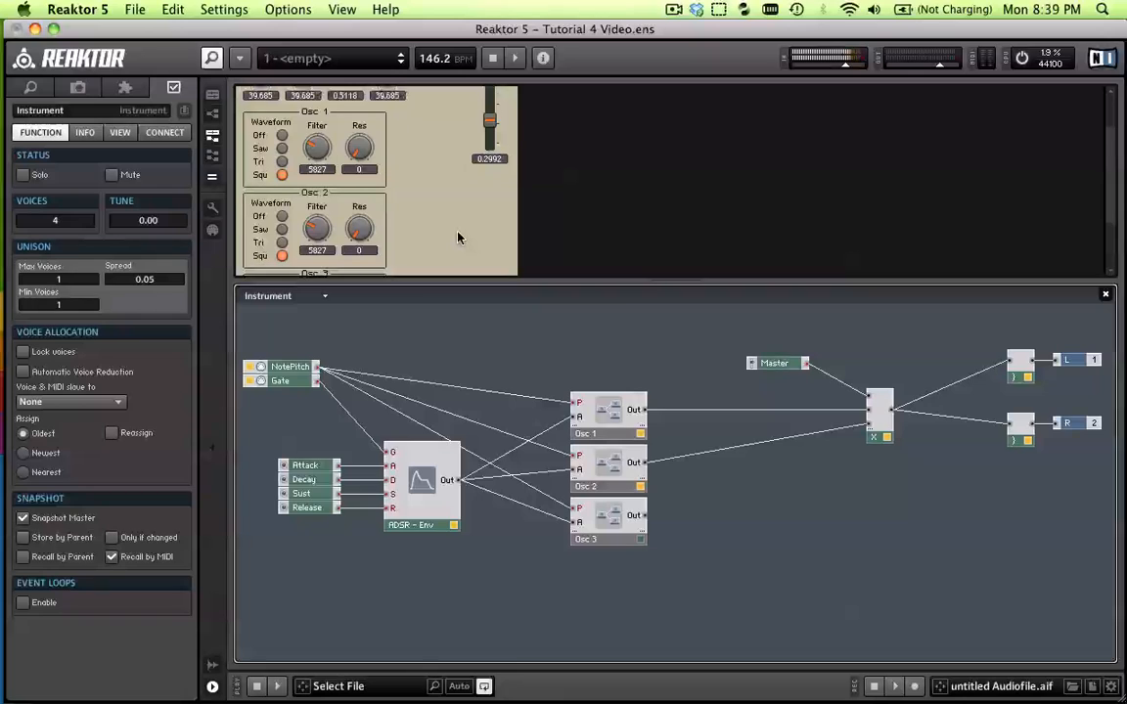
Insert a Math Add module between the oscillator macros and the output multiplier
left_click(787, 440)
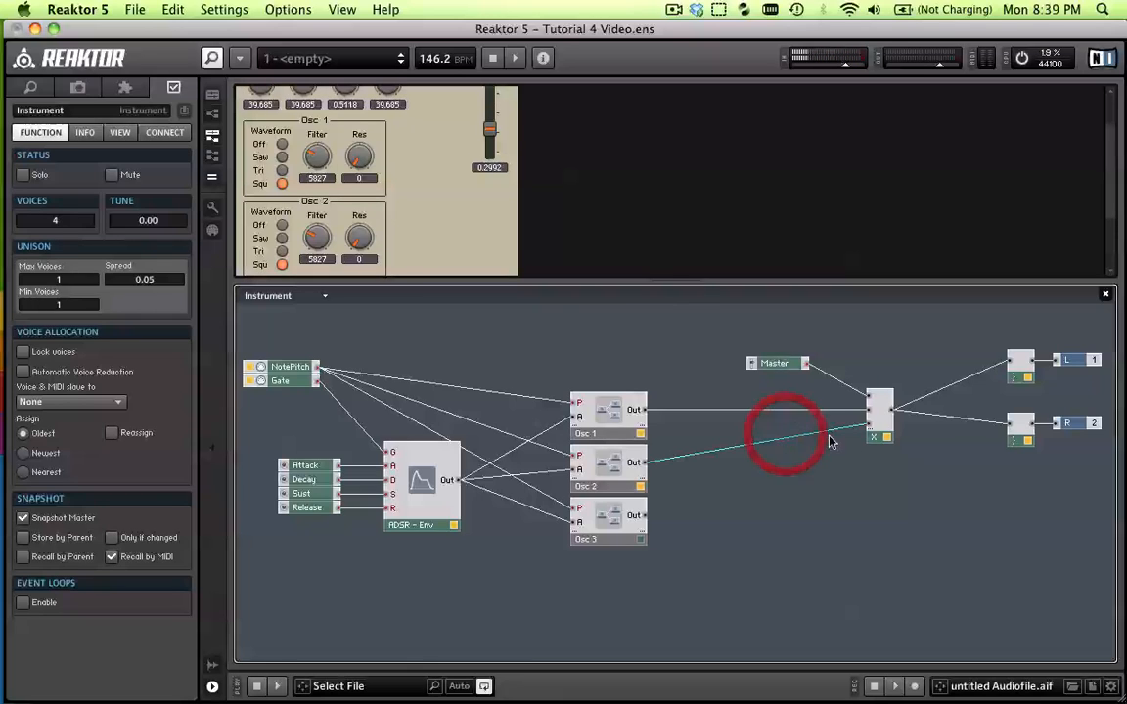
left_click(766, 490)
right_click(770, 462)
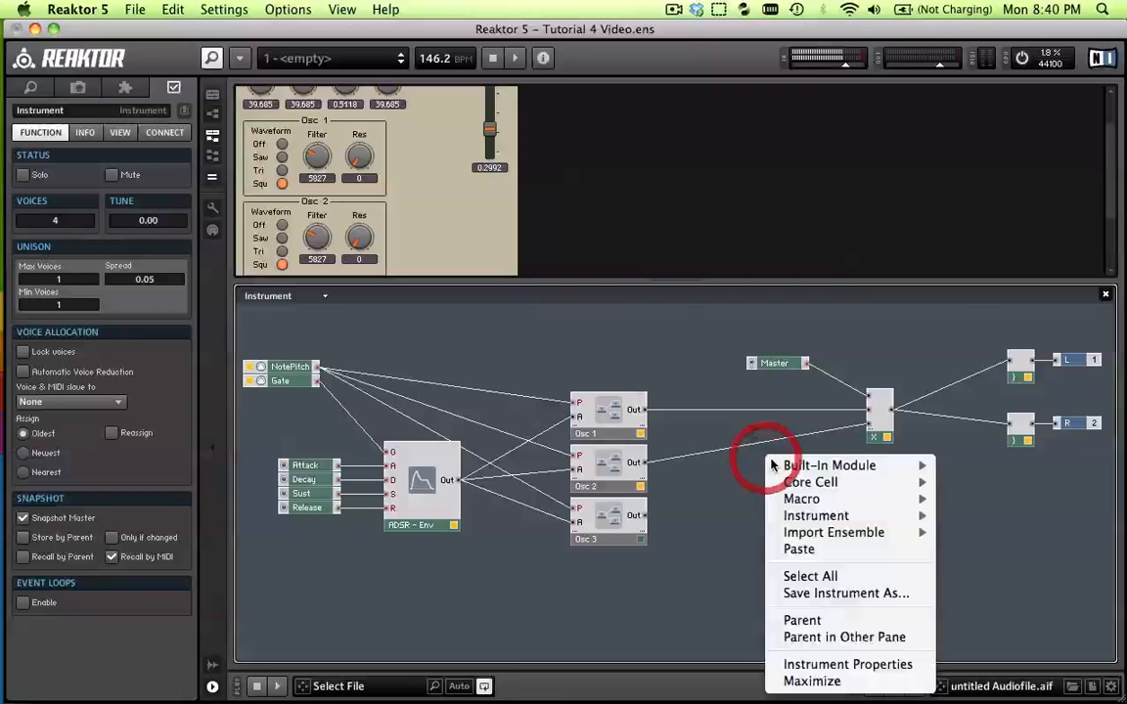
mouse_move(929, 482)
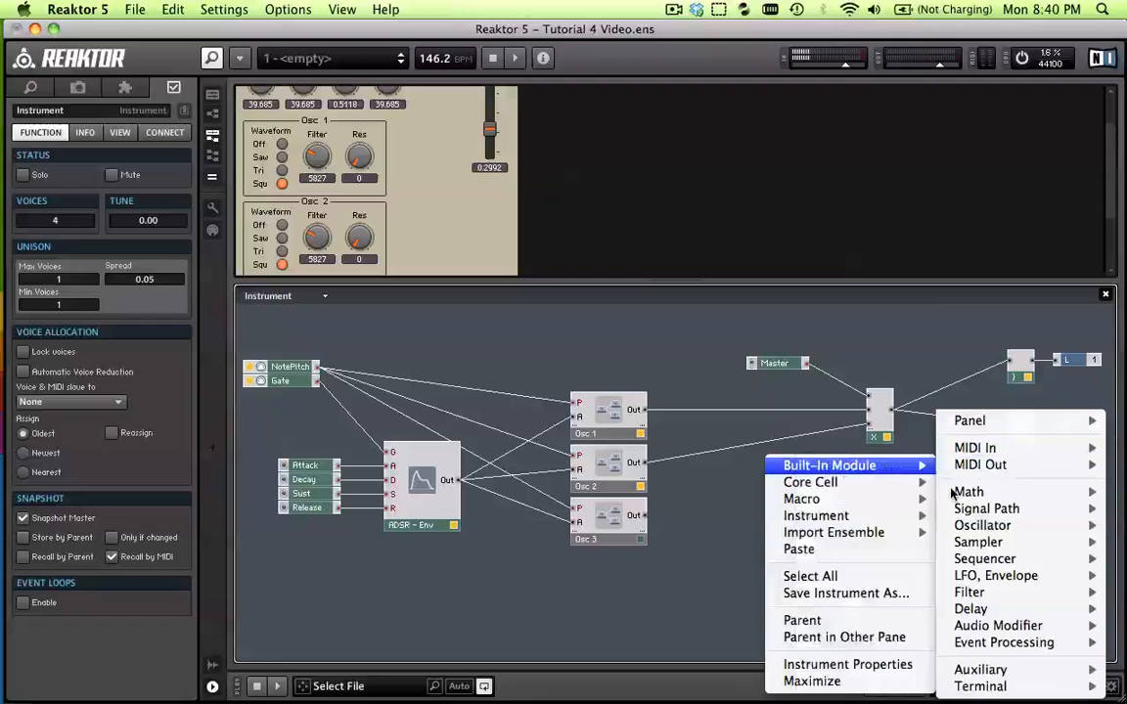
mouse_move(957, 496)
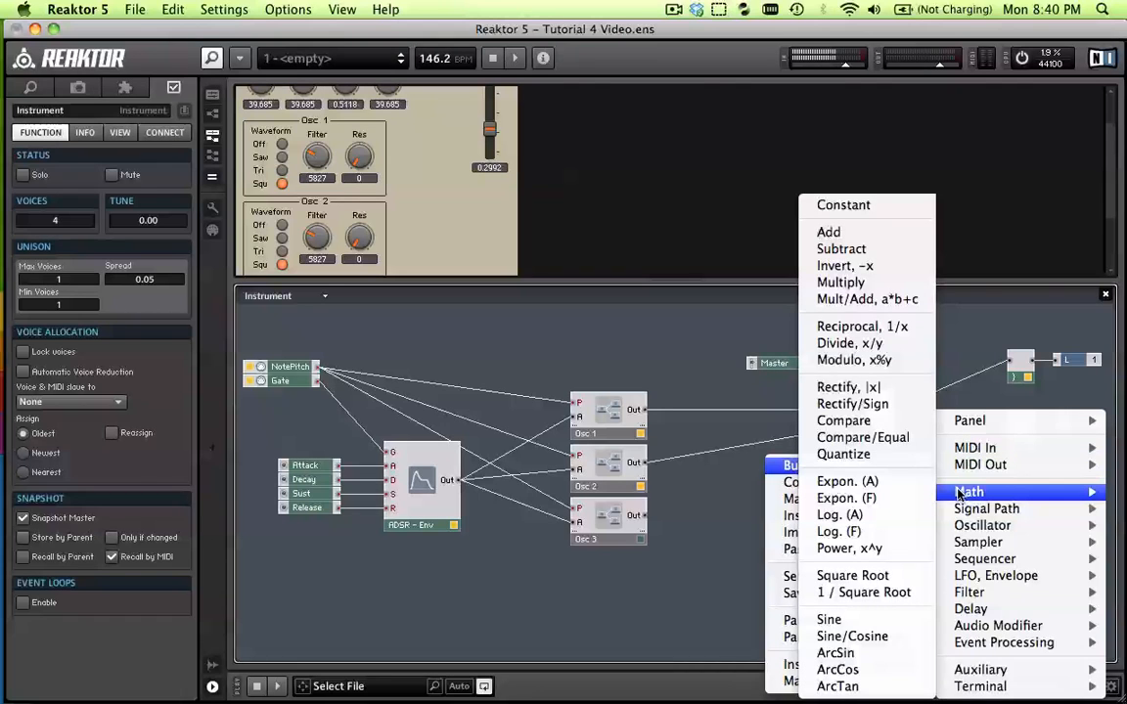
left_click(861, 234)
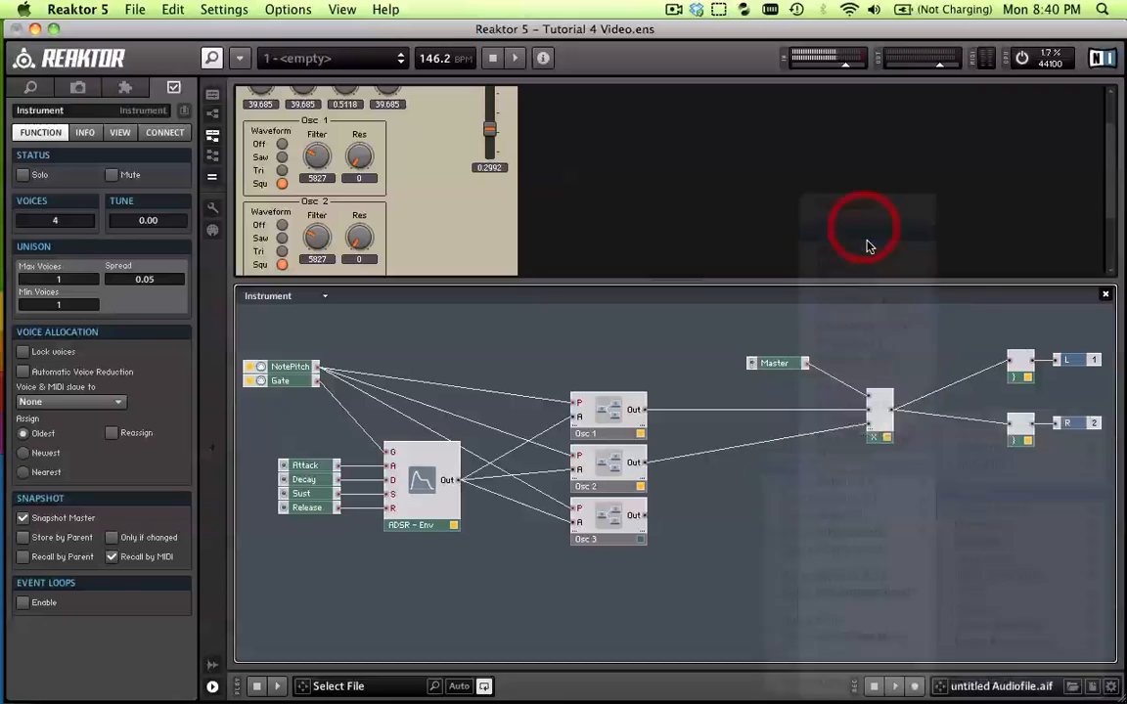
left_click_drag(778, 476, 803, 476)
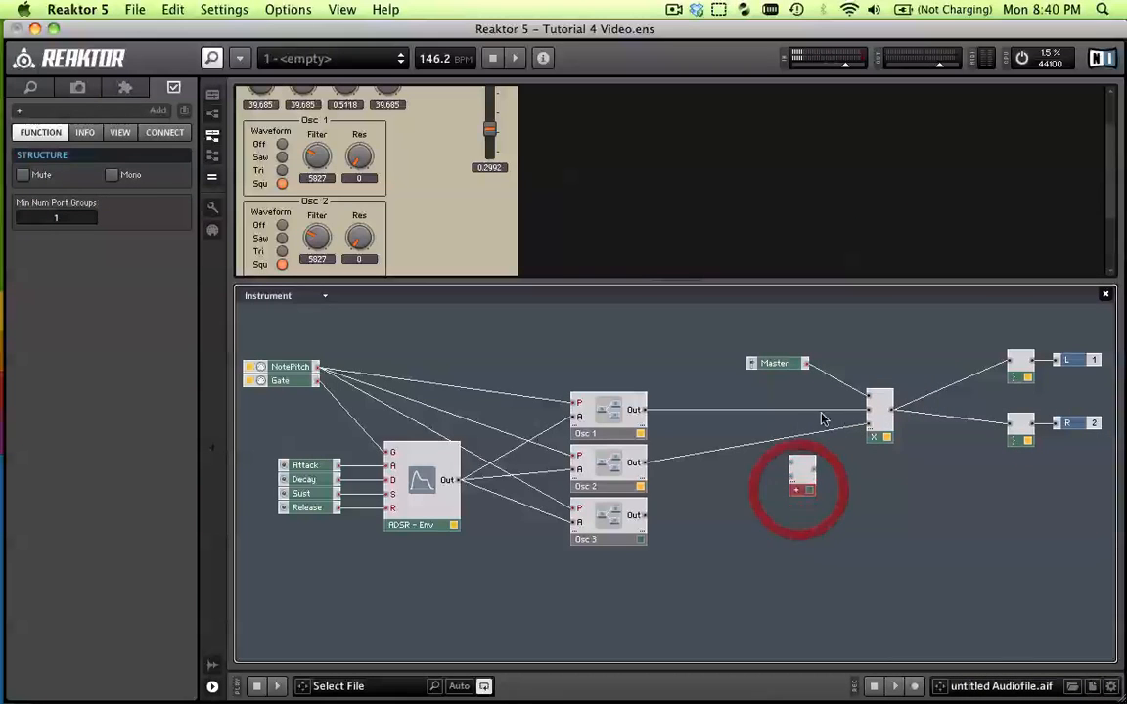
Delete the wires running from Osc 1 and Osc 2 to the output multiplier
left_click(788, 410)
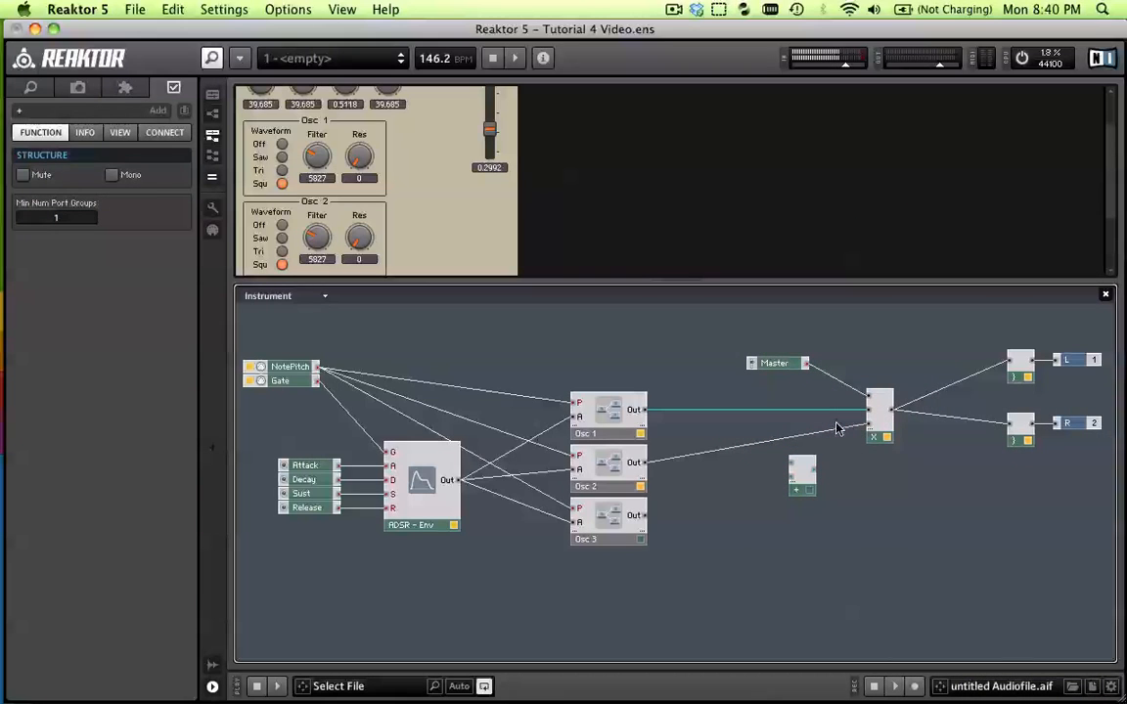
key("Delete")
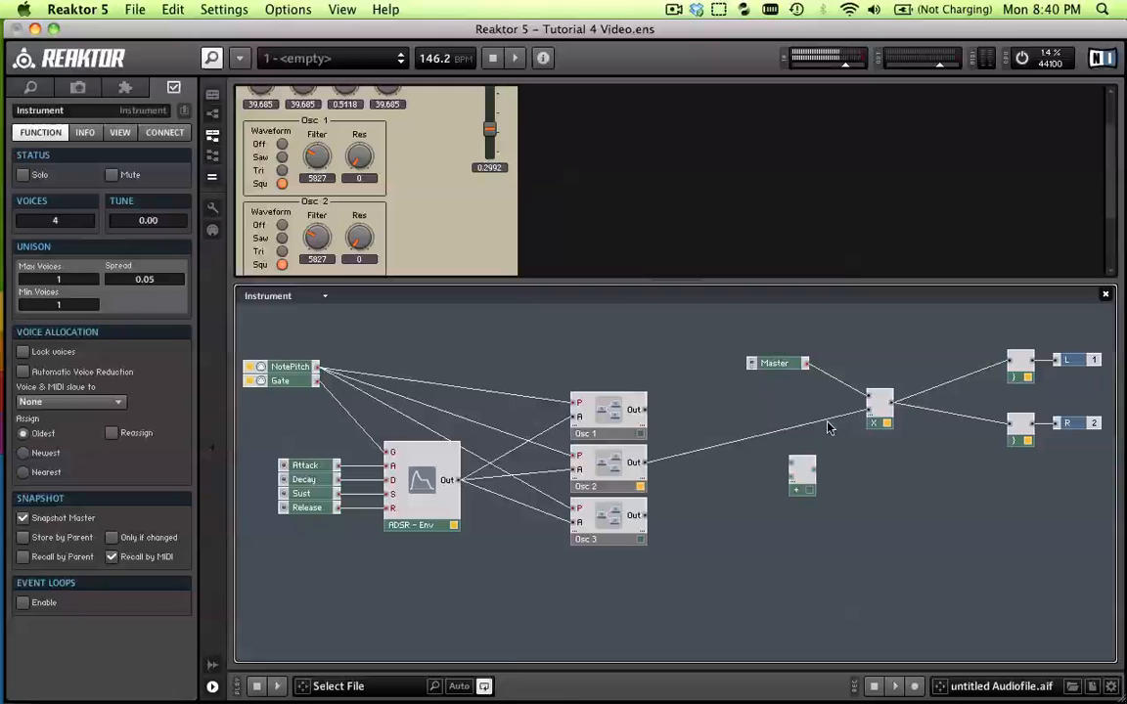
key("Delete")
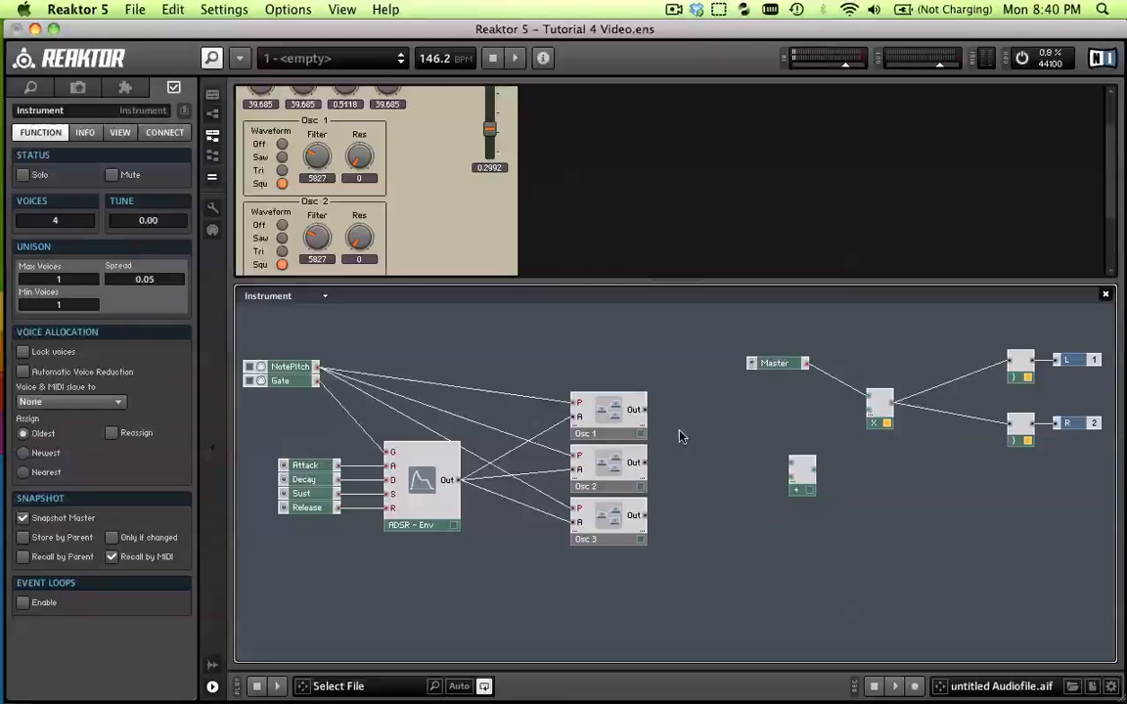
Wire the outputs of Osc 1, Osc 2 and Osc 3 into separate inputs of the Add module and move it closer to the oscillators
left_click_drag(643, 414, 794, 465)
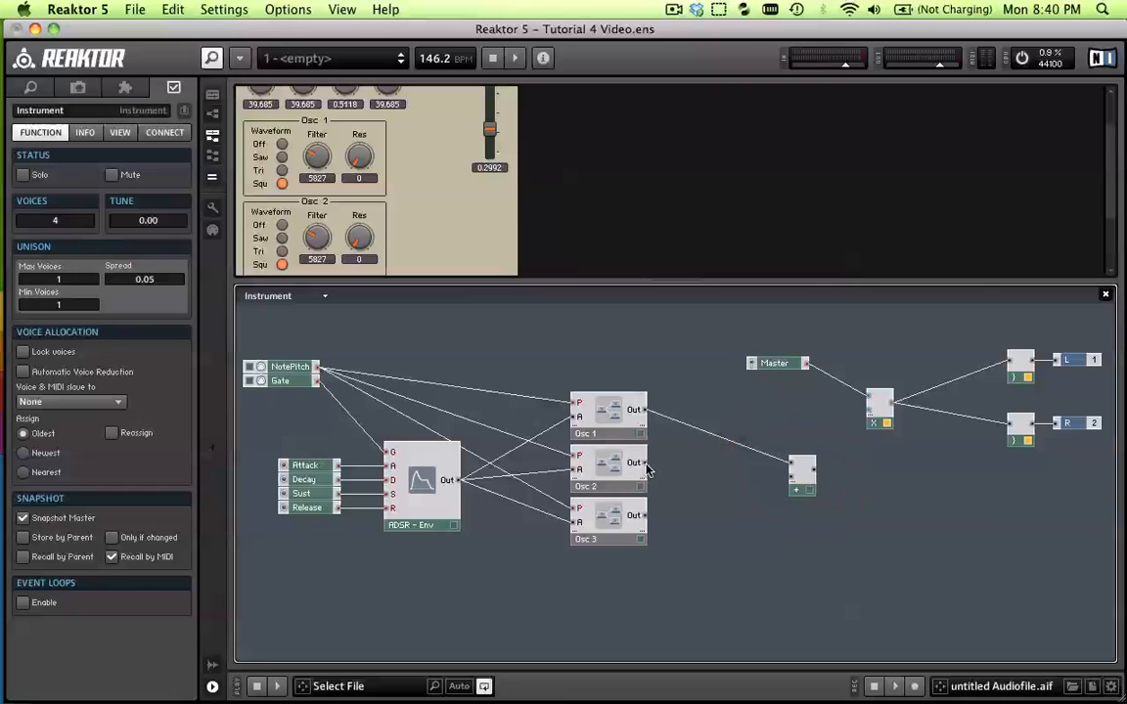
left_click_drag(644, 468, 795, 475)
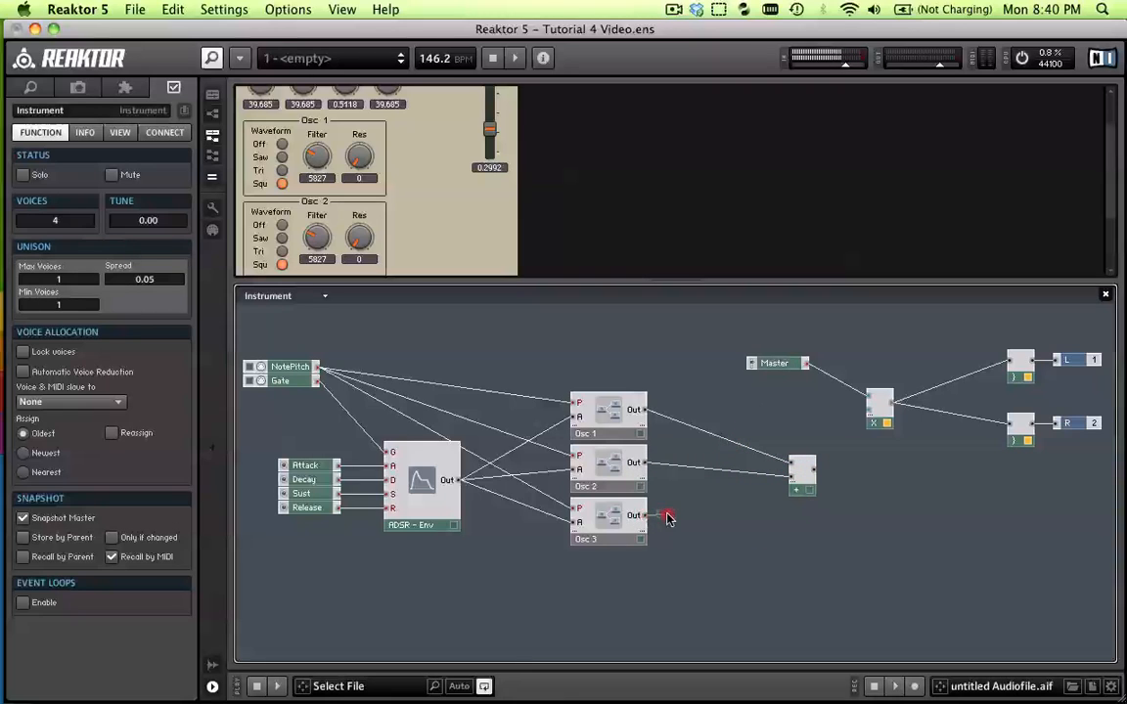
left_click_drag(668, 518, 789, 457)
left_click(791, 460)
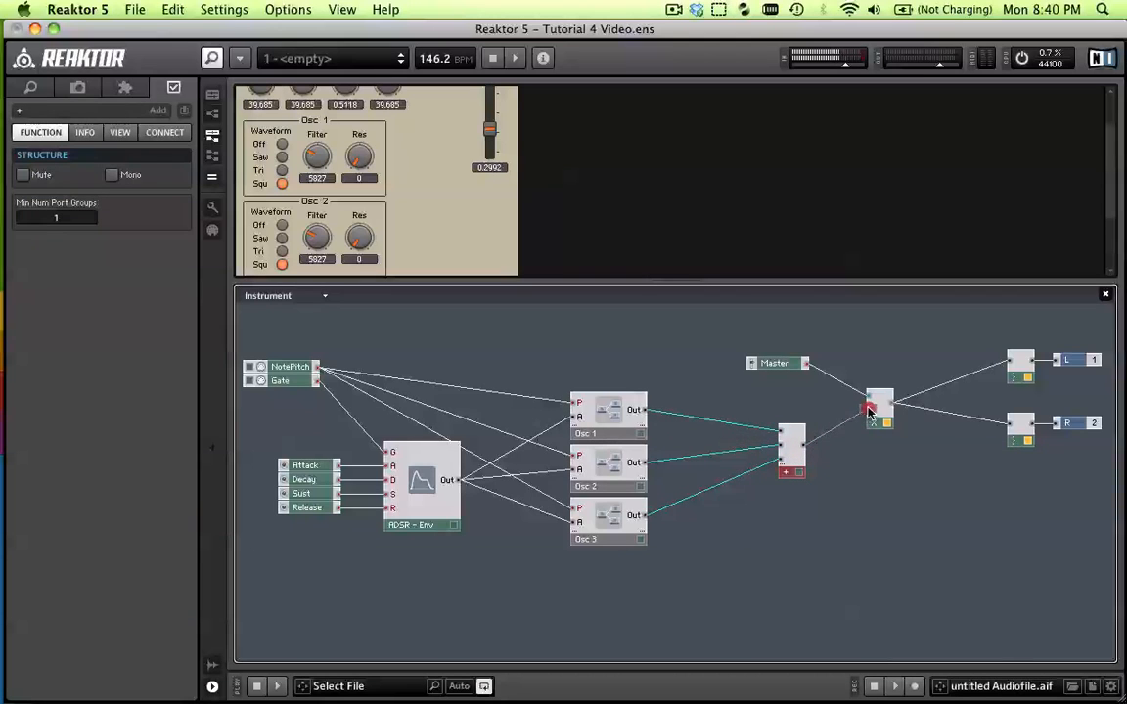
Switch the waveforms of Osc 1, Osc 2 and Osc 3 to Off and play a test note
left_click(858, 483)
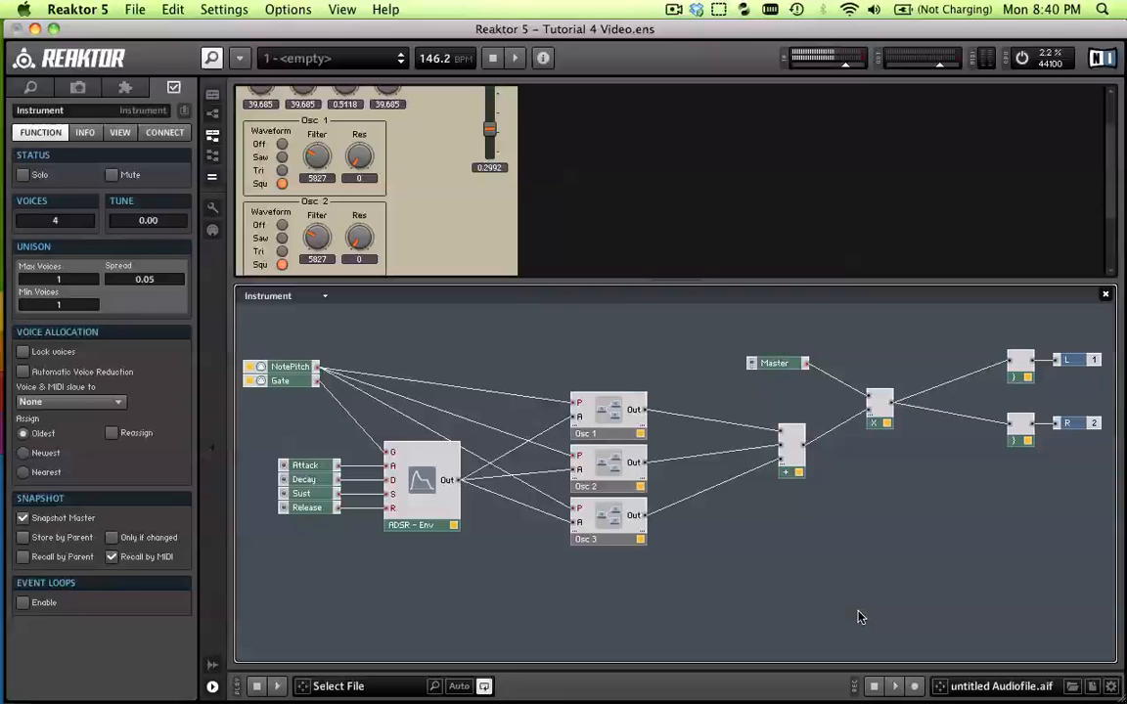
left_click(280, 144)
scroll(281, 225, "down", 1)
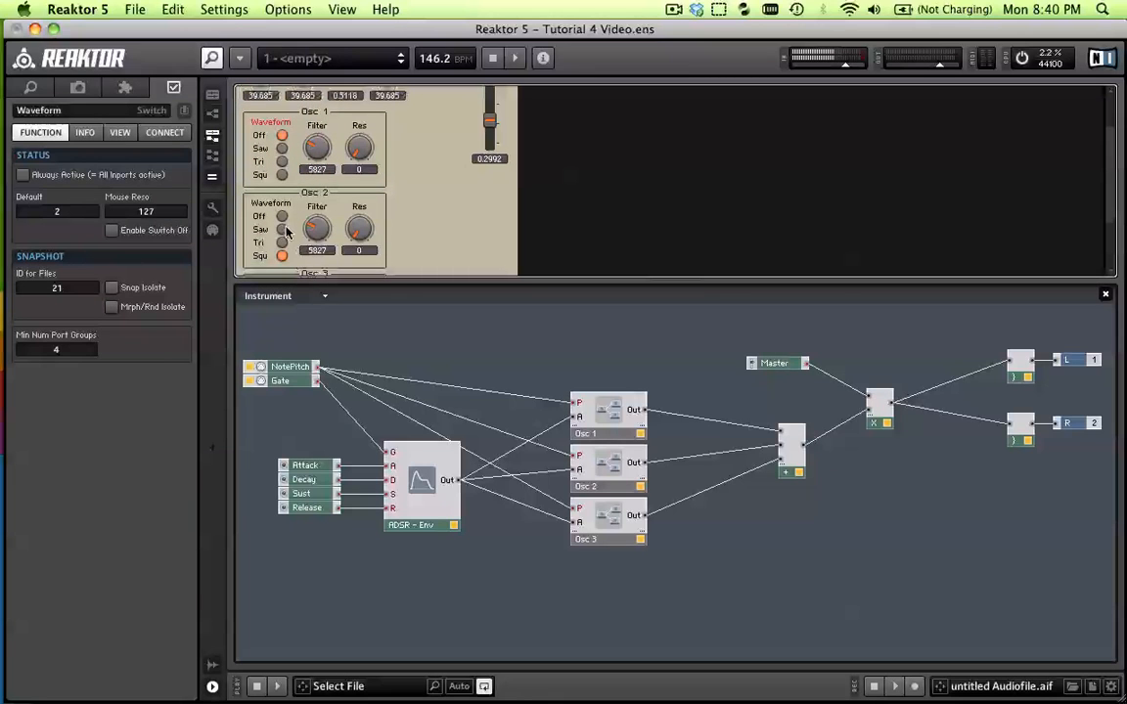
left_click(281, 219)
scroll(284, 235, "down", 4)
left_click(283, 262)
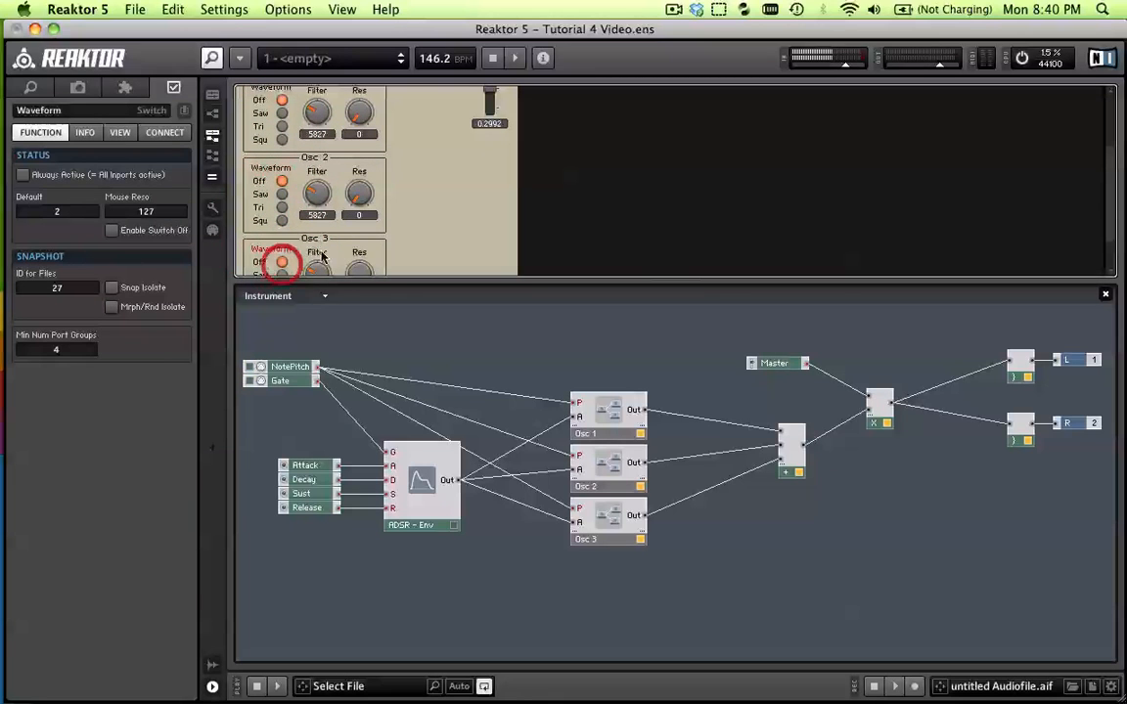
scroll(342, 245, "up", 3)
scroll(342, 244, "up", 2)
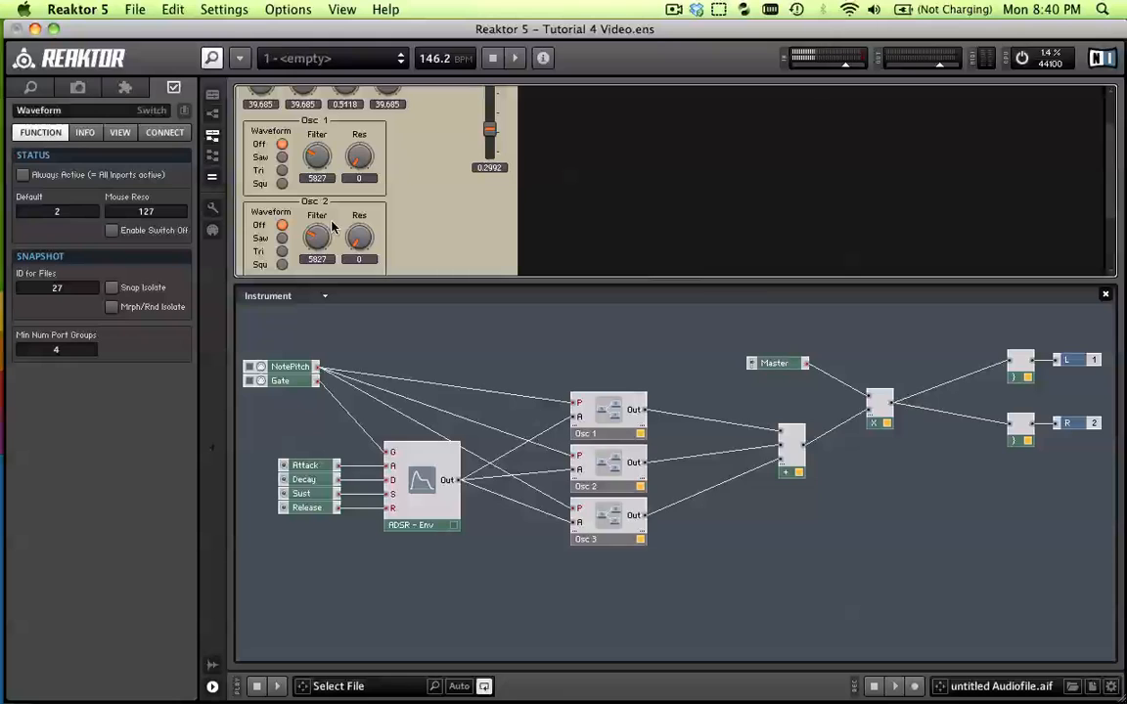
left_click(858, 544)
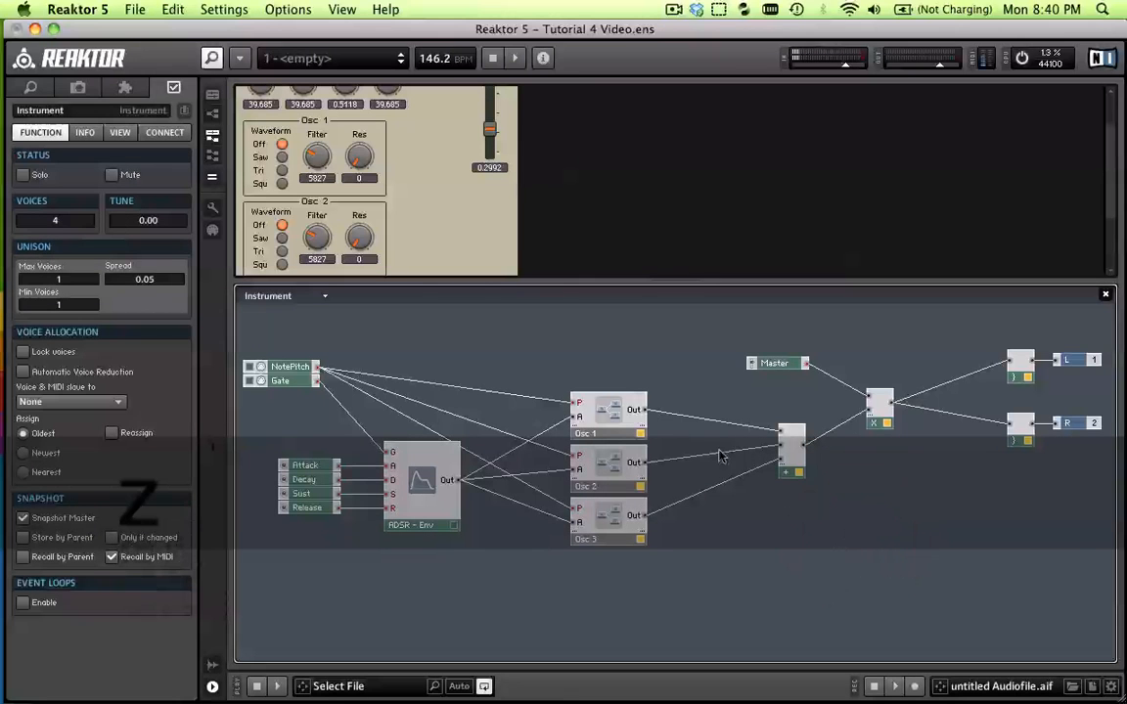
Set Osc 1's waveform to Saw and lower its filter cutoff to about 2992
left_click(282, 157)
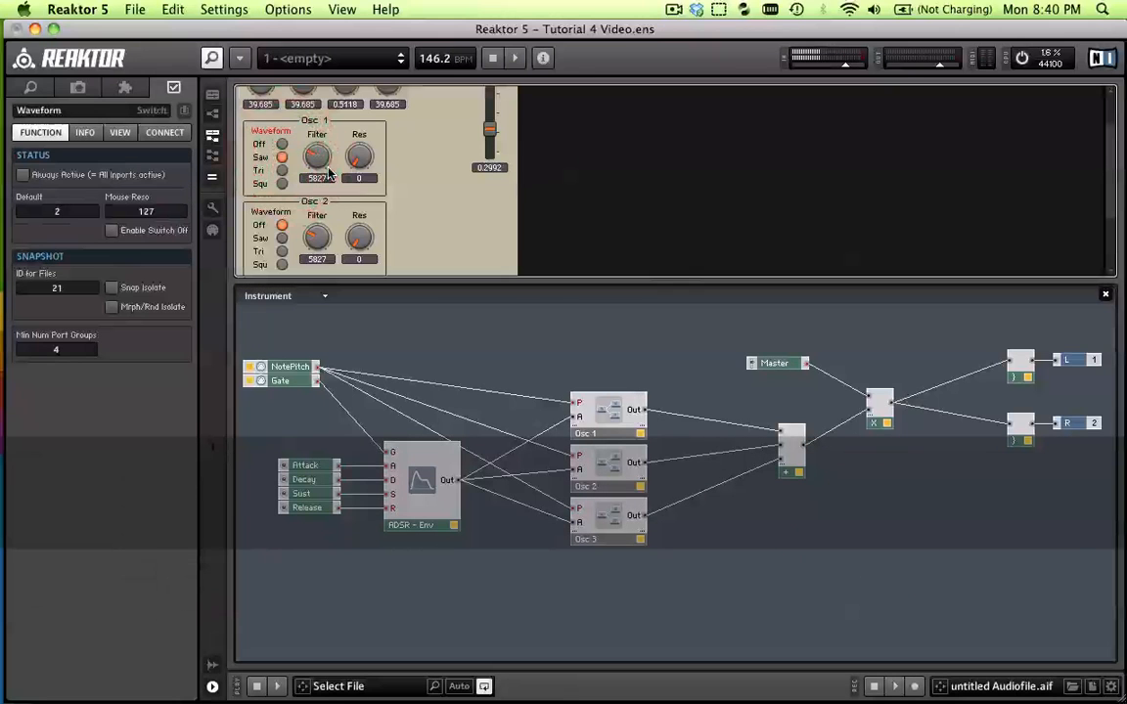
left_click(318, 174)
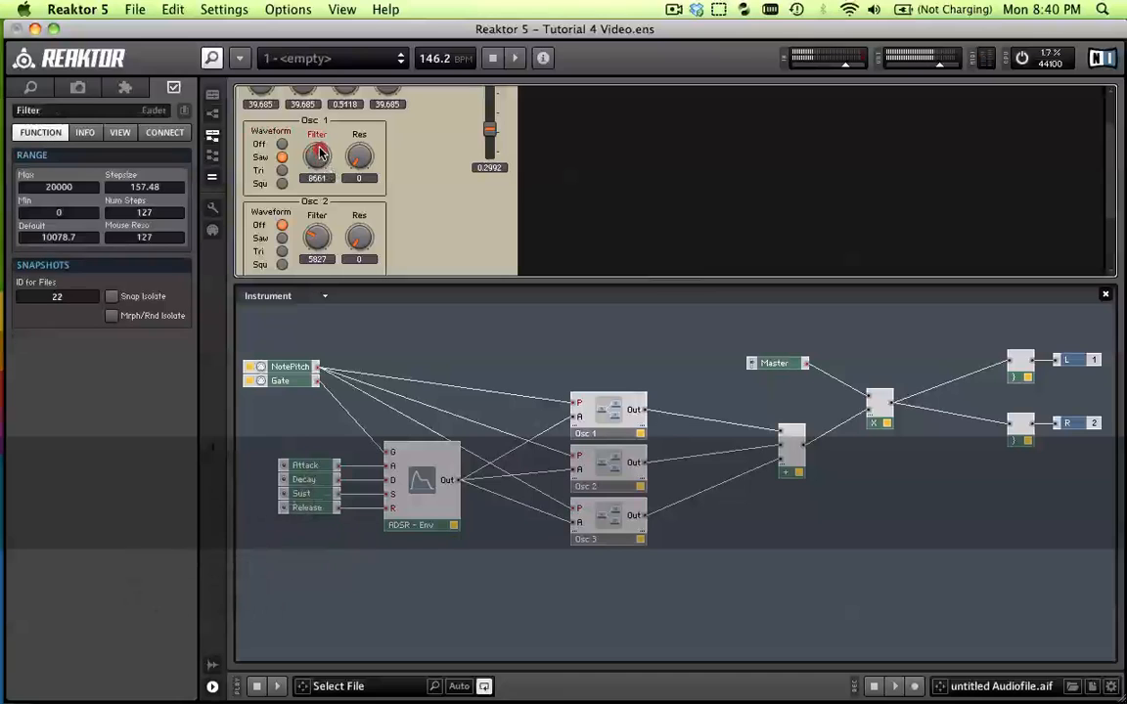
left_click_drag(318, 176, 382, 218)
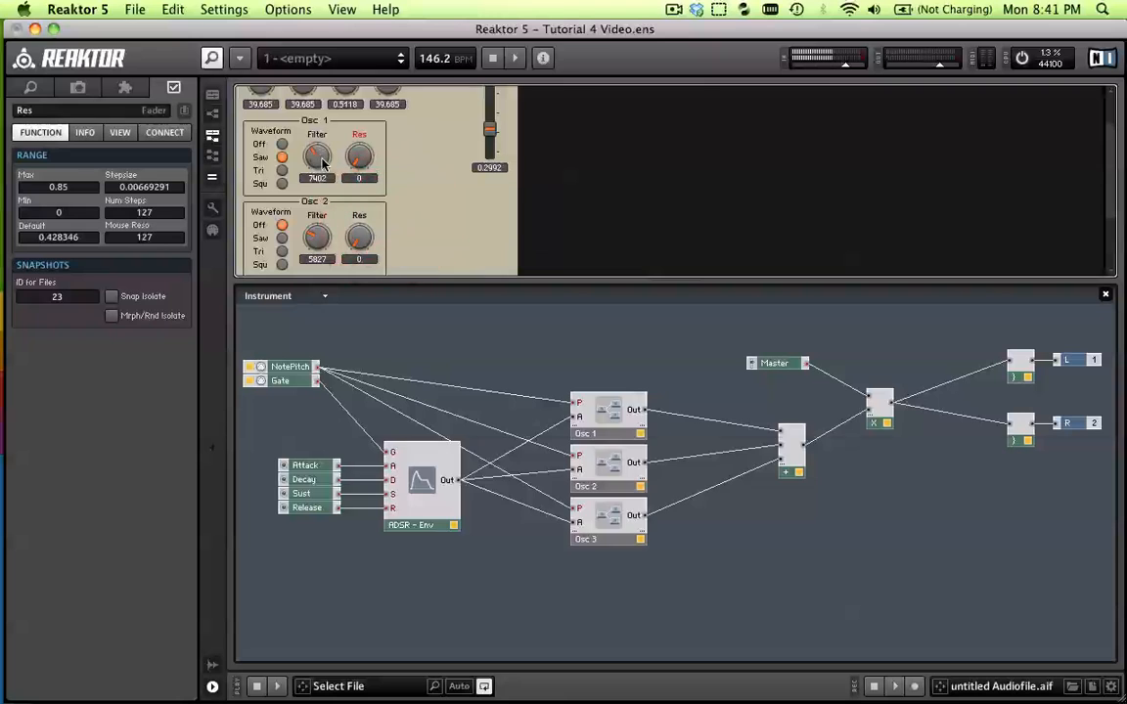
left_click_drag(321, 165, 322, 180)
Try the Squ waveform on Osc 1, return it to Saw and set its filter cutoff to about 2677
left_click(282, 183)
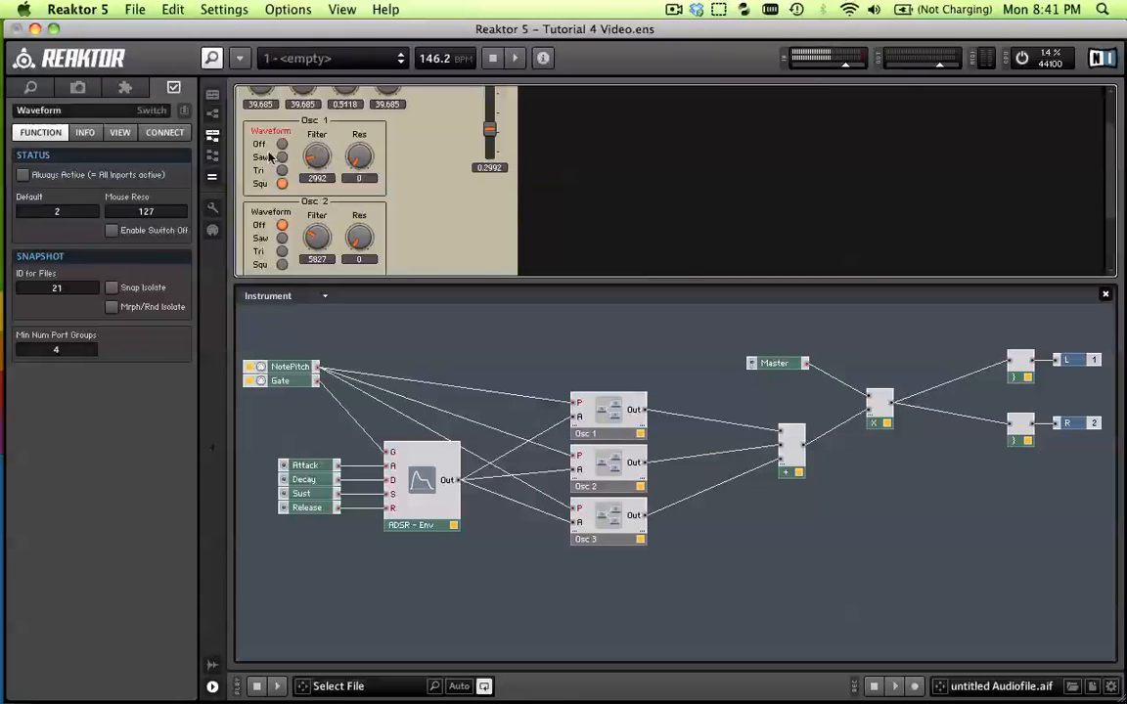
left_click(281, 157)
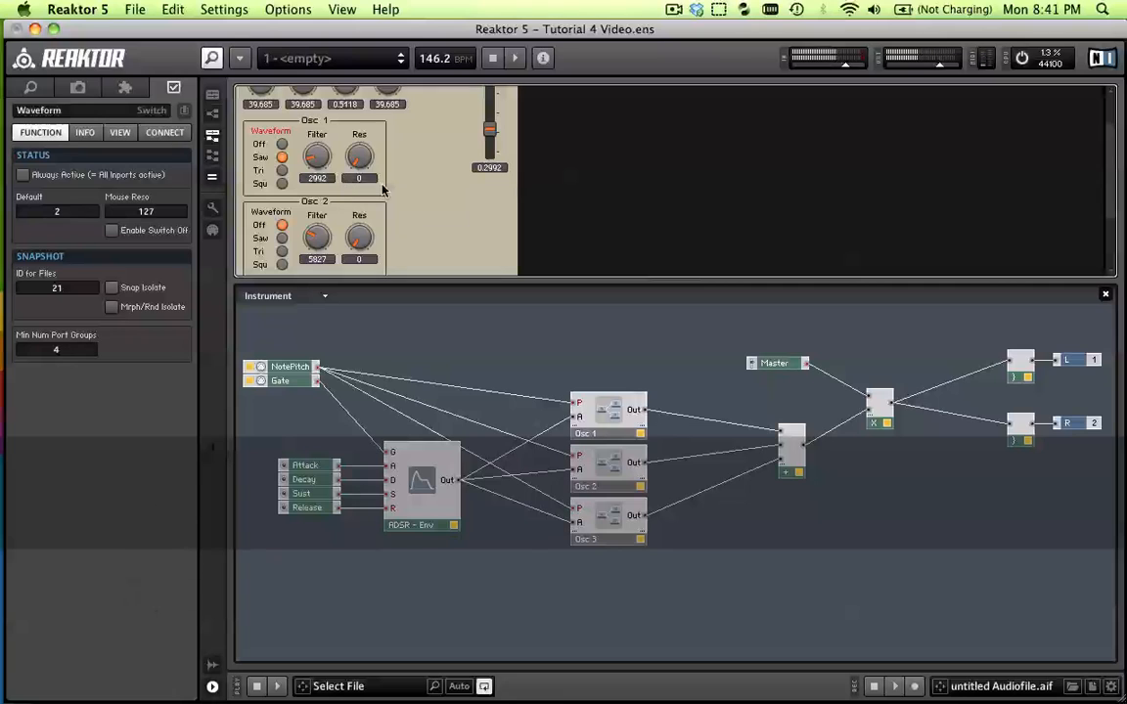
mouse_move(320, 164)
left_mouse_down()
mouse_move(319, 154)
mouse_move(320, 168)
left_mouse_up()
scroll(429, 180, "down", 3)
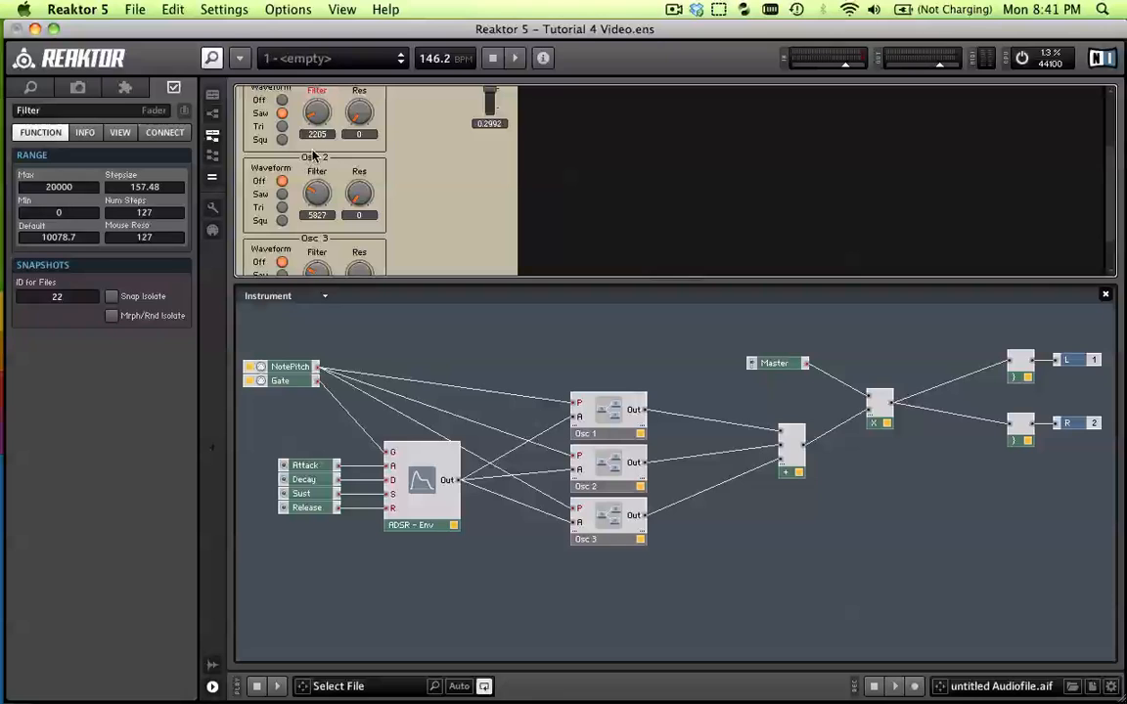
mouse_move(318, 115)
left_mouse_down()
mouse_move(321, 124)
mouse_move(319, 114)
left_mouse_up()
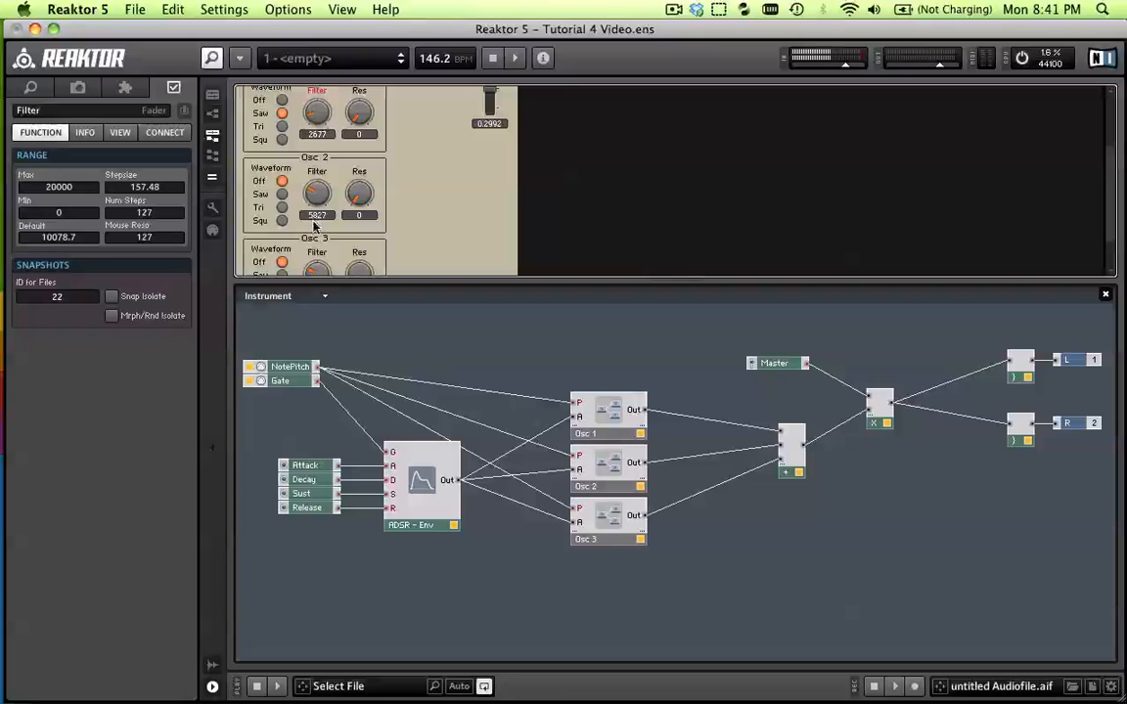
Set Osc 2's waveform to Tri and play test notes with Osc 1 switched to Off and back to Saw
left_click(281, 209)
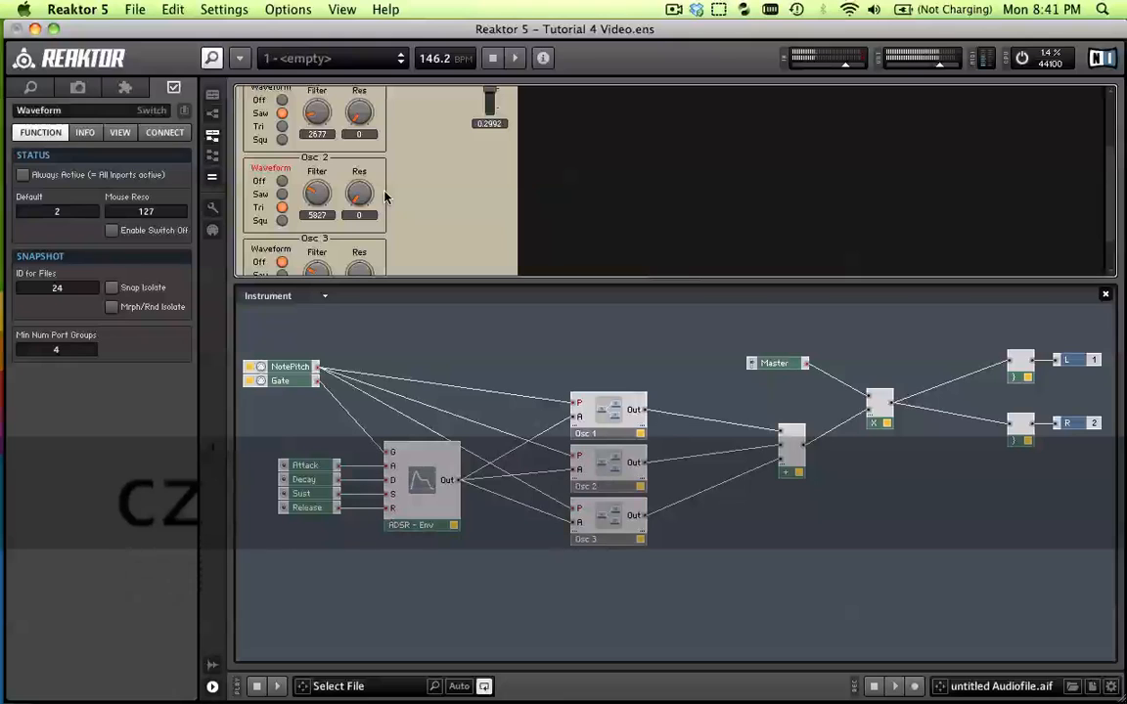
left_click(281, 100)
key("c")
key("z")
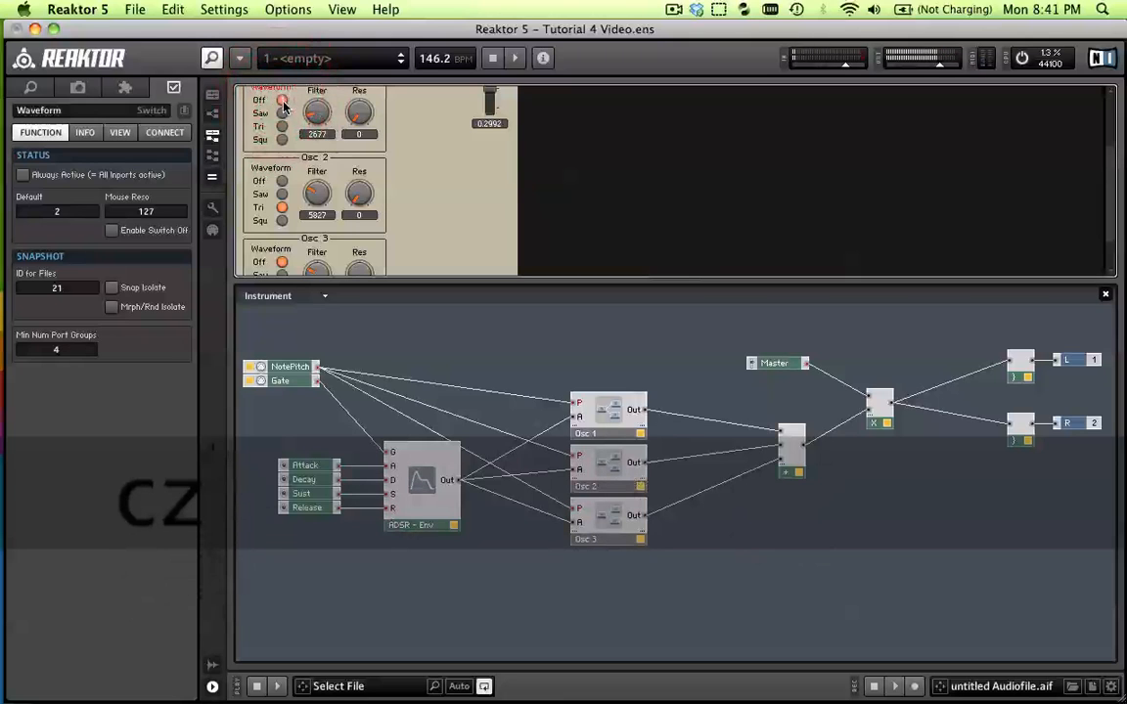
key("c")
key("z")
key("c")
key("z")
left_click(285, 114)
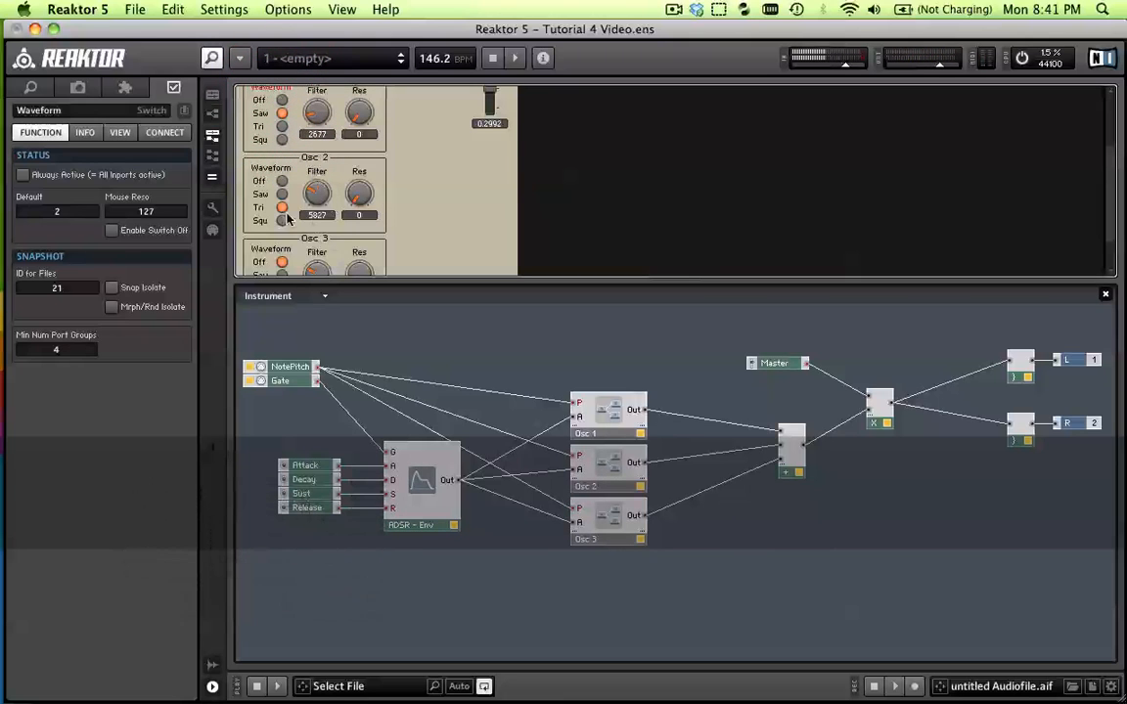
key("z")
key("c")
Raise Osc 2's resonance to 0.85, lower its filter cutoff to 157 and play test notes
left_click_drag(356, 198, 363, 75)
left_click_drag(316, 185, 331, 218)
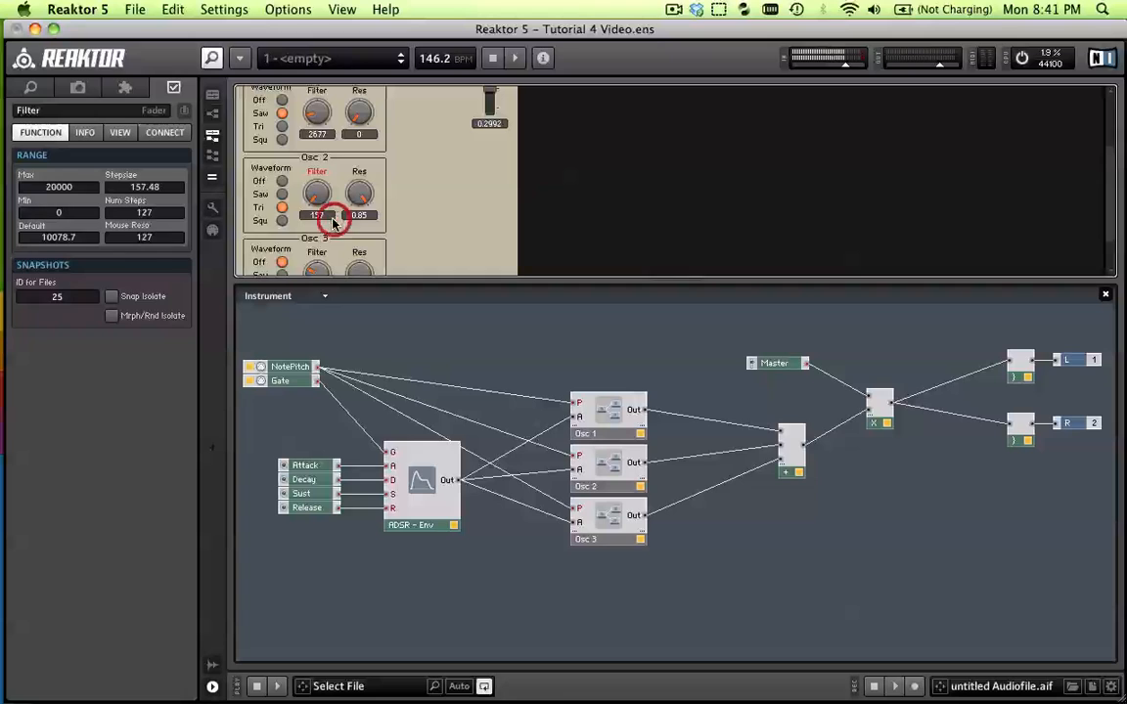
key("c")
key("z")
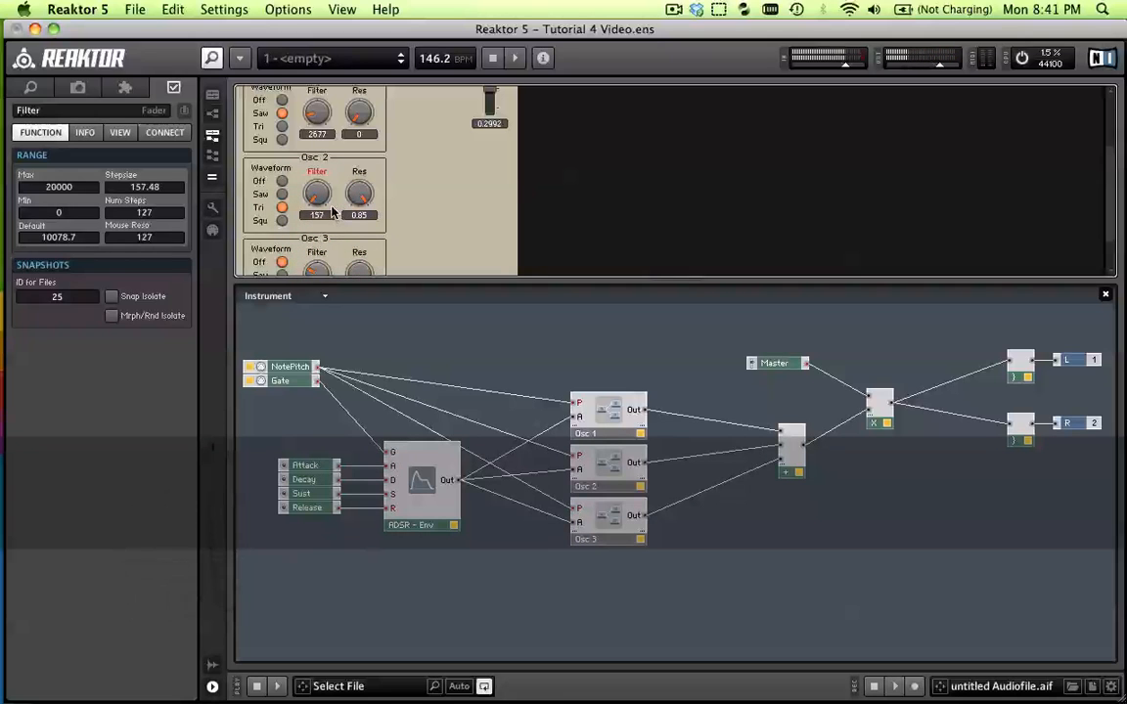
key("c")
key("z")
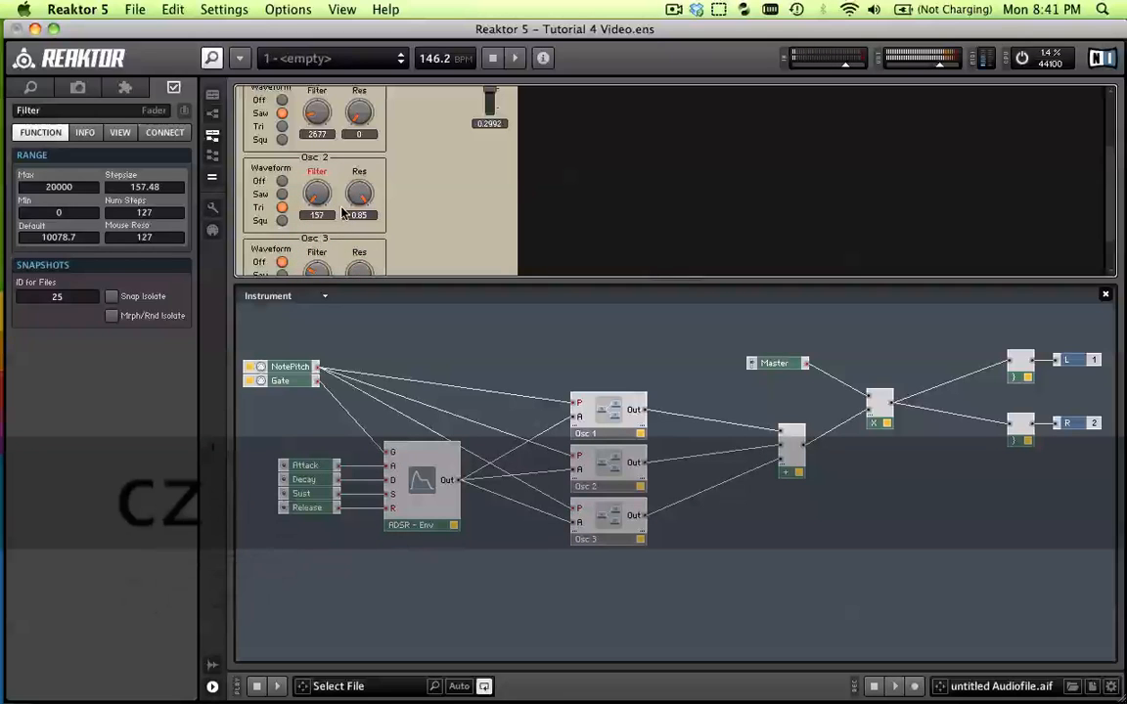
key("v")
key("b")
key("c")
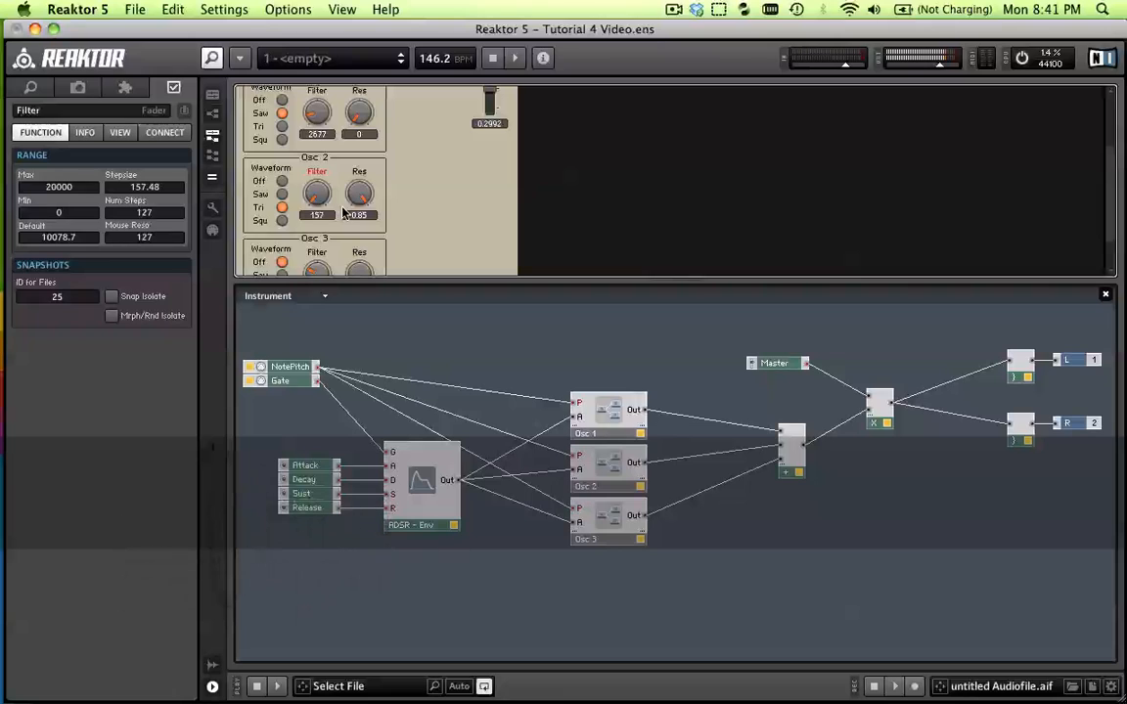
key("c")
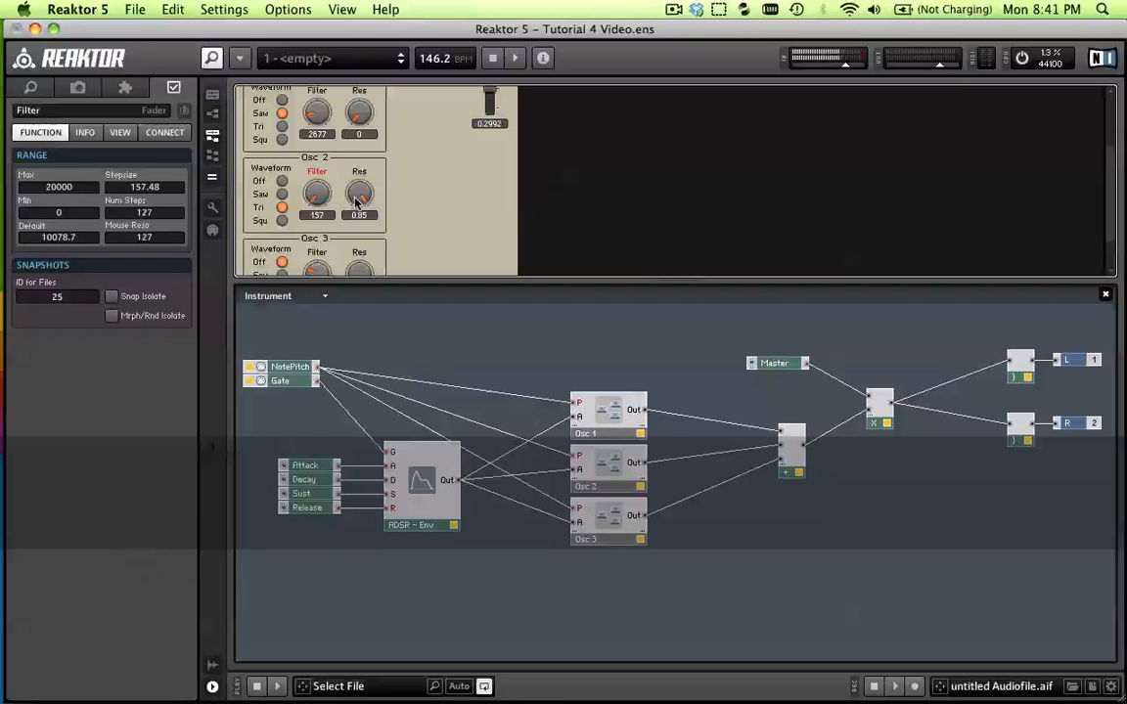
Reduce Osc 2's resonance to 0.435 while playing test notes
left_click_drag(359, 195, 374, 251)
key("c")
key("z")
key("c")
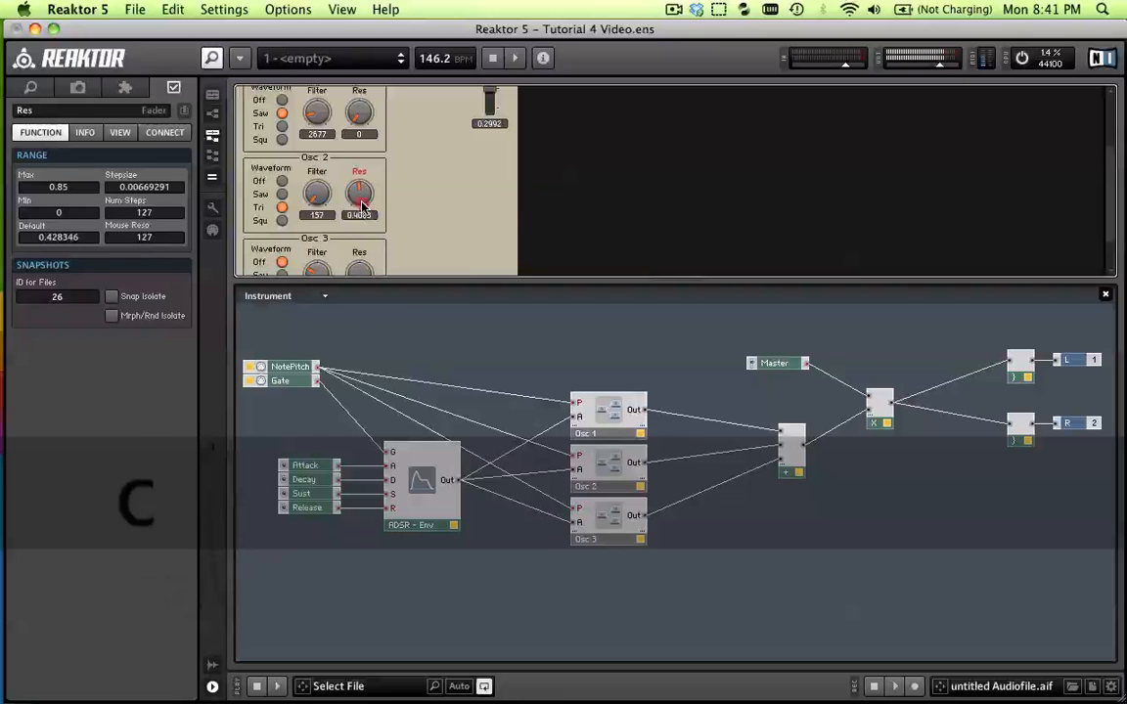
mouse_move(362, 206)
left_mouse_down()
mouse_move(349, 95)
mouse_move(370, 215)
mouse_move(366, 165)
mouse_move(330, 139)
mouse_move(337, 190)
mouse_move(353, 201)
left_mouse_up()
key("c")
key("z")
Set Osc 3's waveform to Squ, comparing test notes before and after the change
scroll(386, 211, "down", 2)
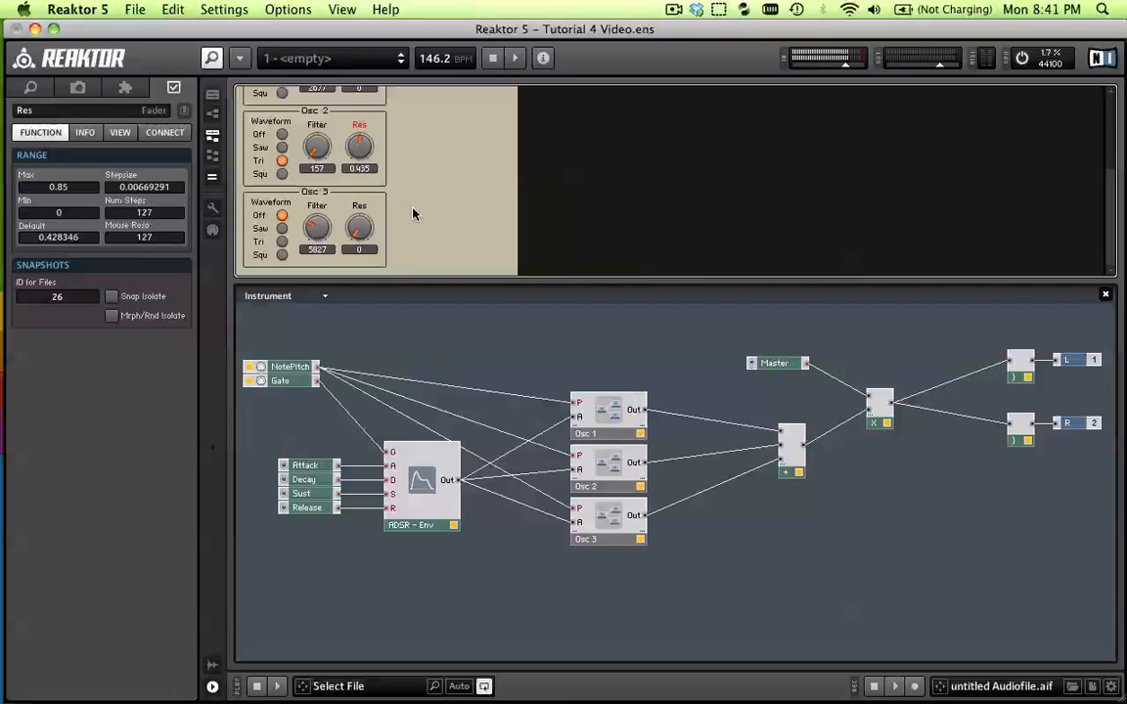
left_click(313, 197)
key("v")
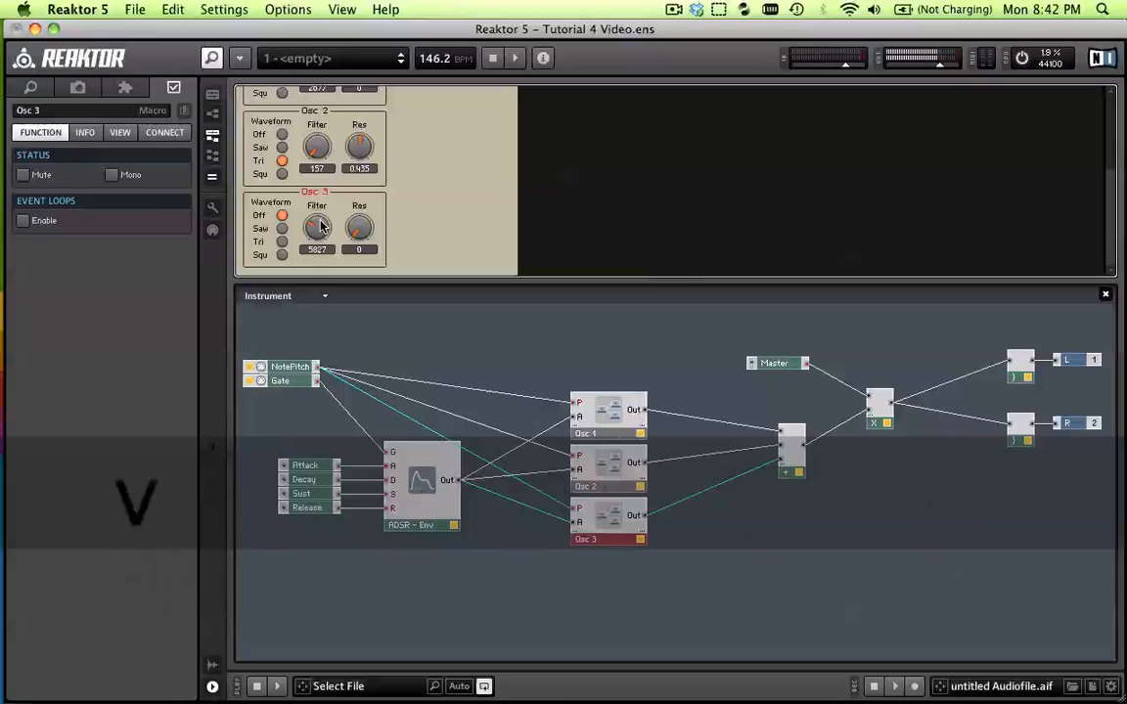
key("b")
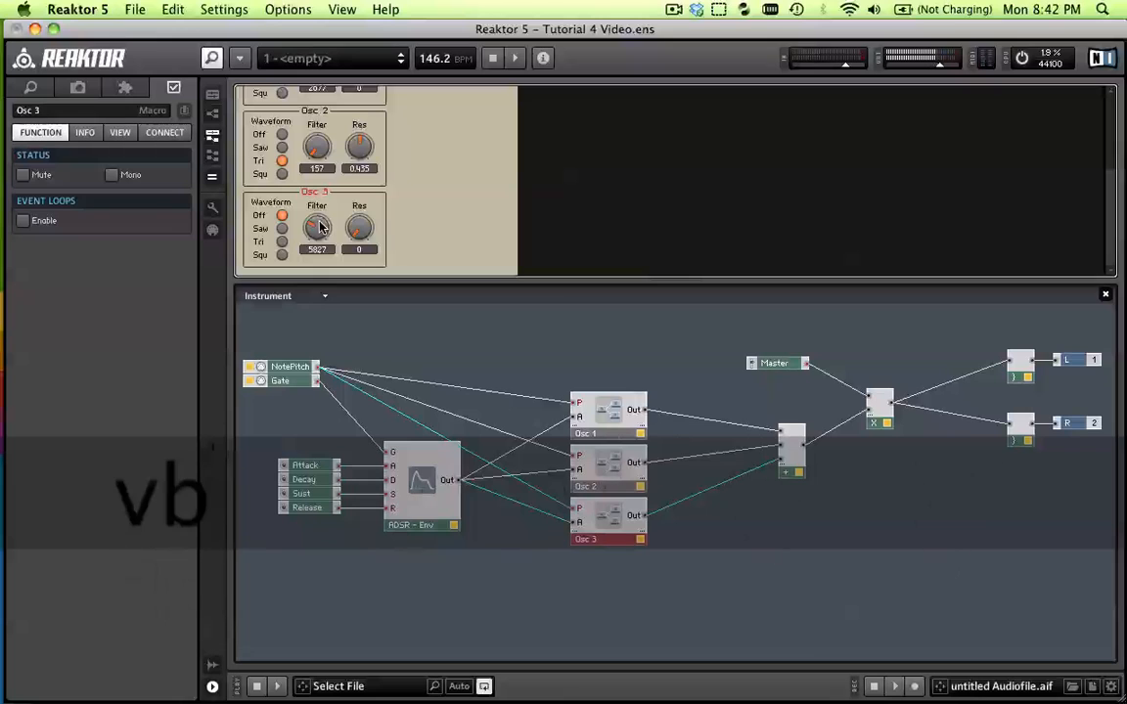
left_click(281, 255)
key("c")
key("z")
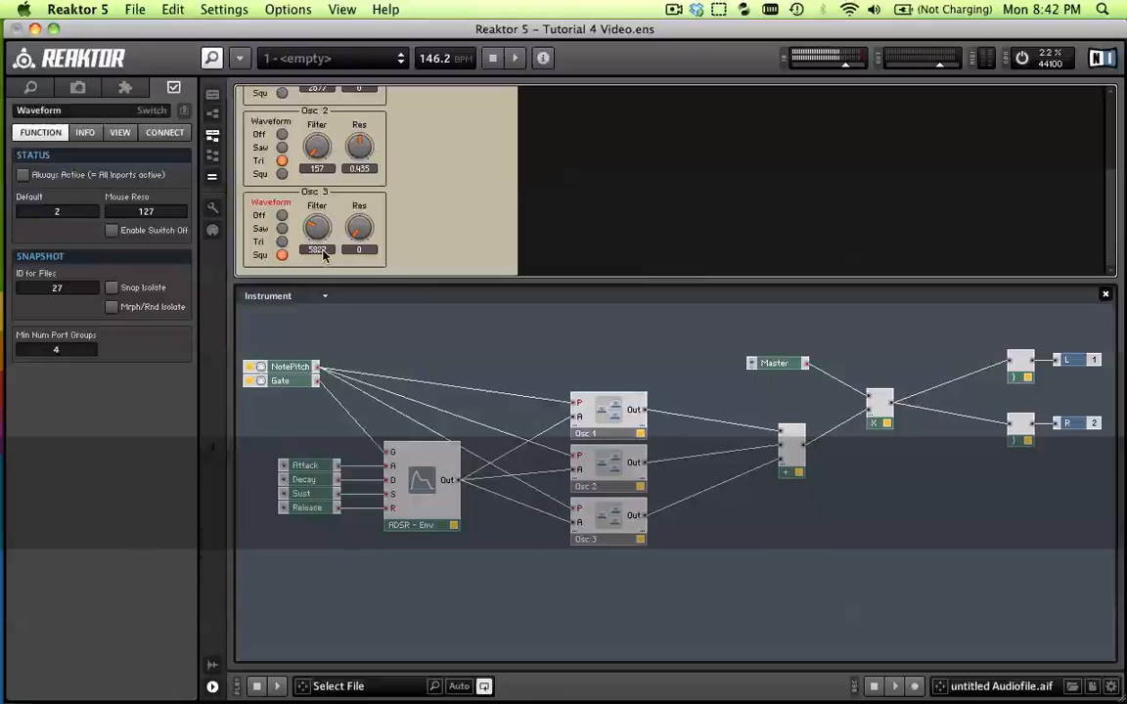
Play a series of low and high test notes to audition all three oscillators together
key("c")
key("z")
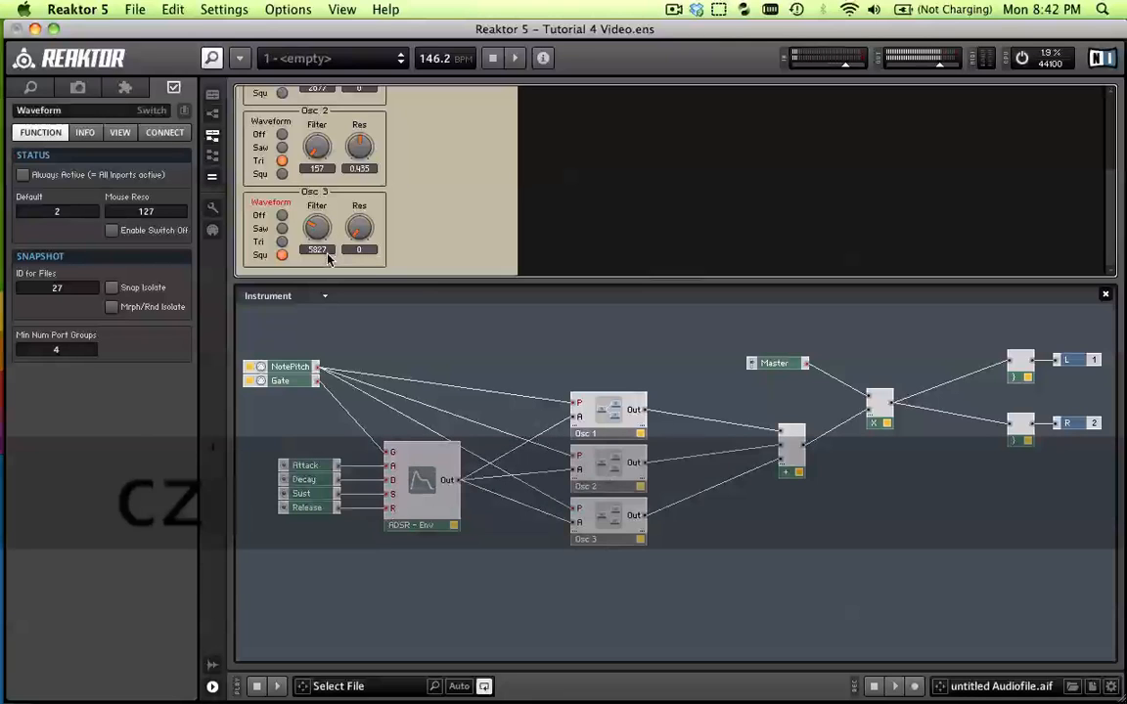
key("b")
key("v")
key("c")
key("x")
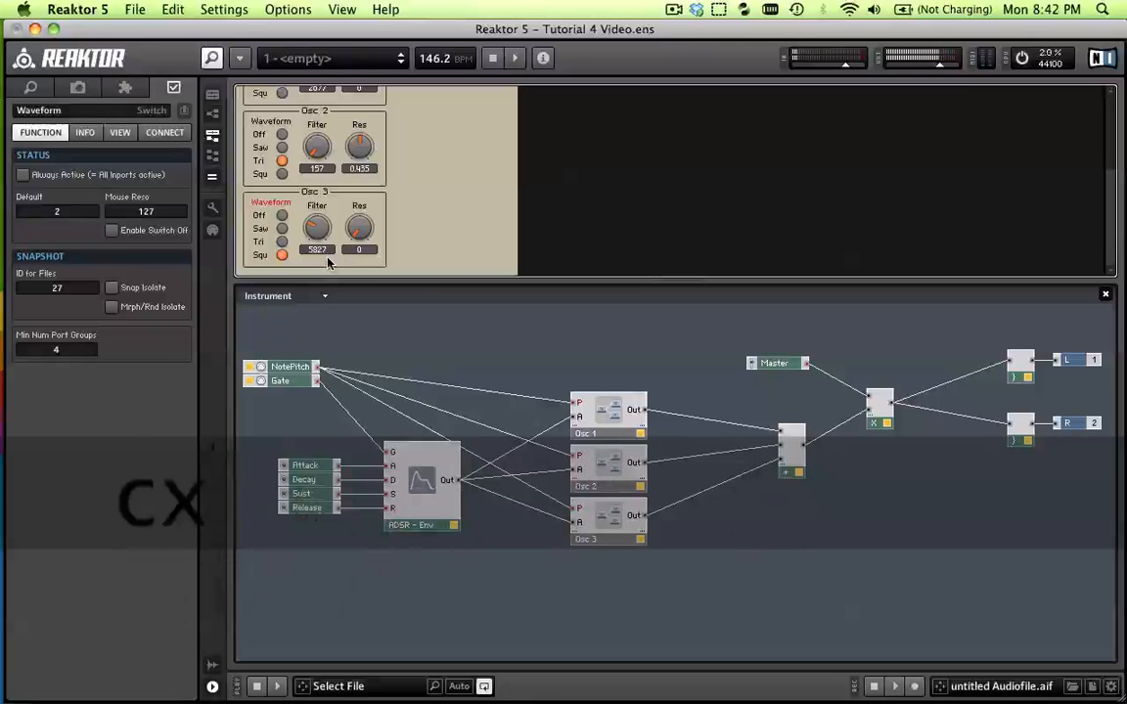
key("c")
key("z")
key("z")
key("c")
key("z")
key("v")
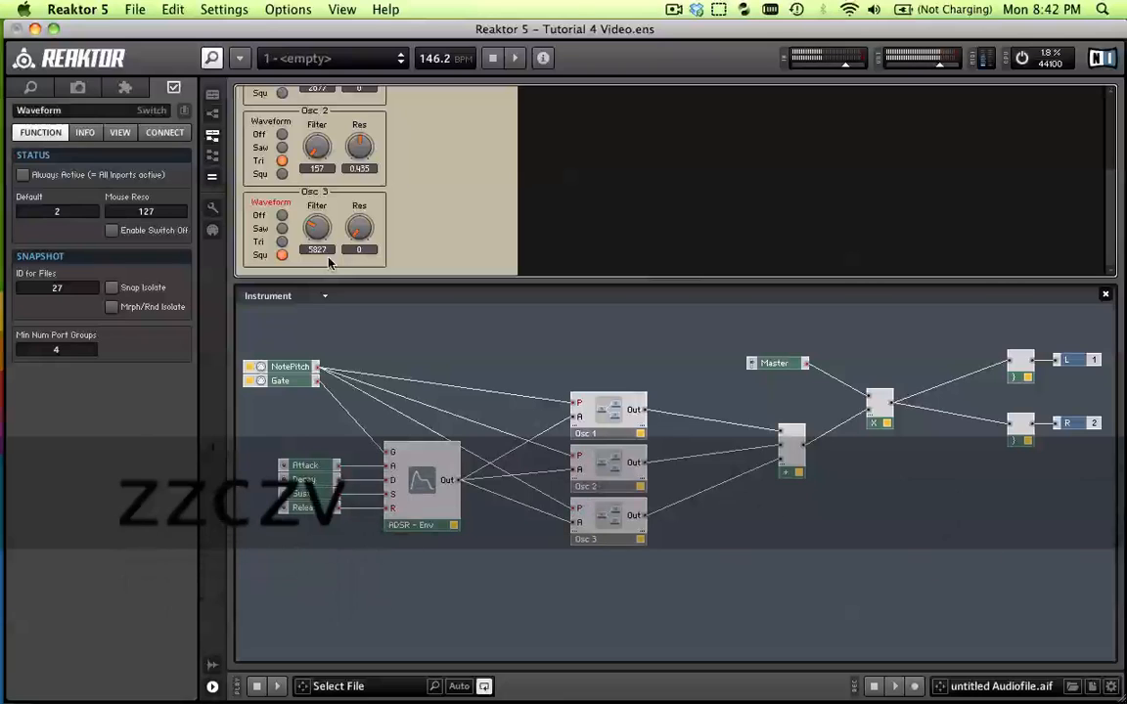
key("v")
key("z")
key("z")
key("b")
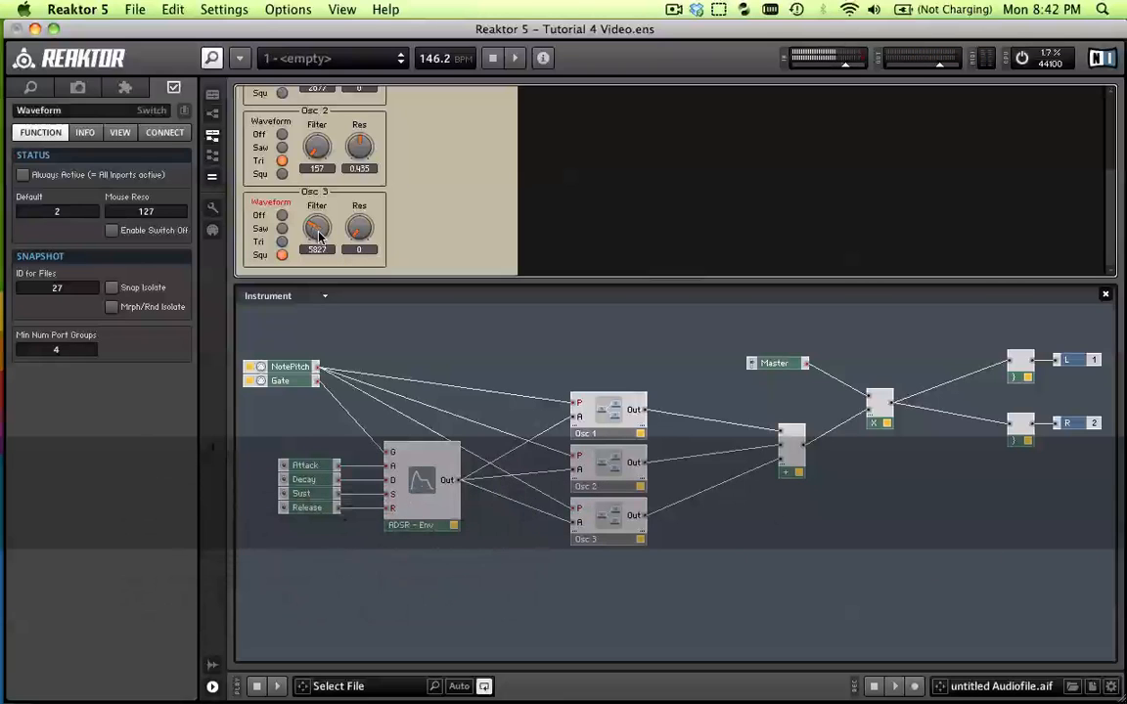
key("c")
key("z")
Adjust Osc 3's resonance to about 0.1606 and its filter cutoff to about 5669 while playing notes
left_click_drag(321, 235, 352, 187)
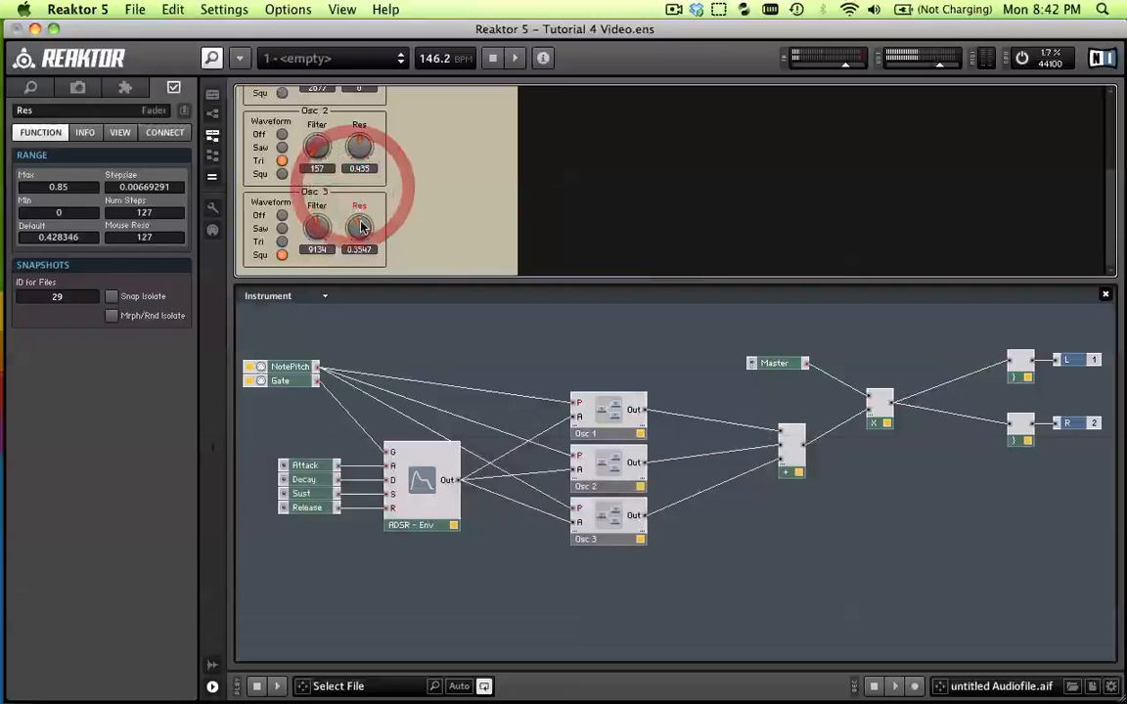
key("z")
key("c")
left_click_drag(361, 231, 325, 250)
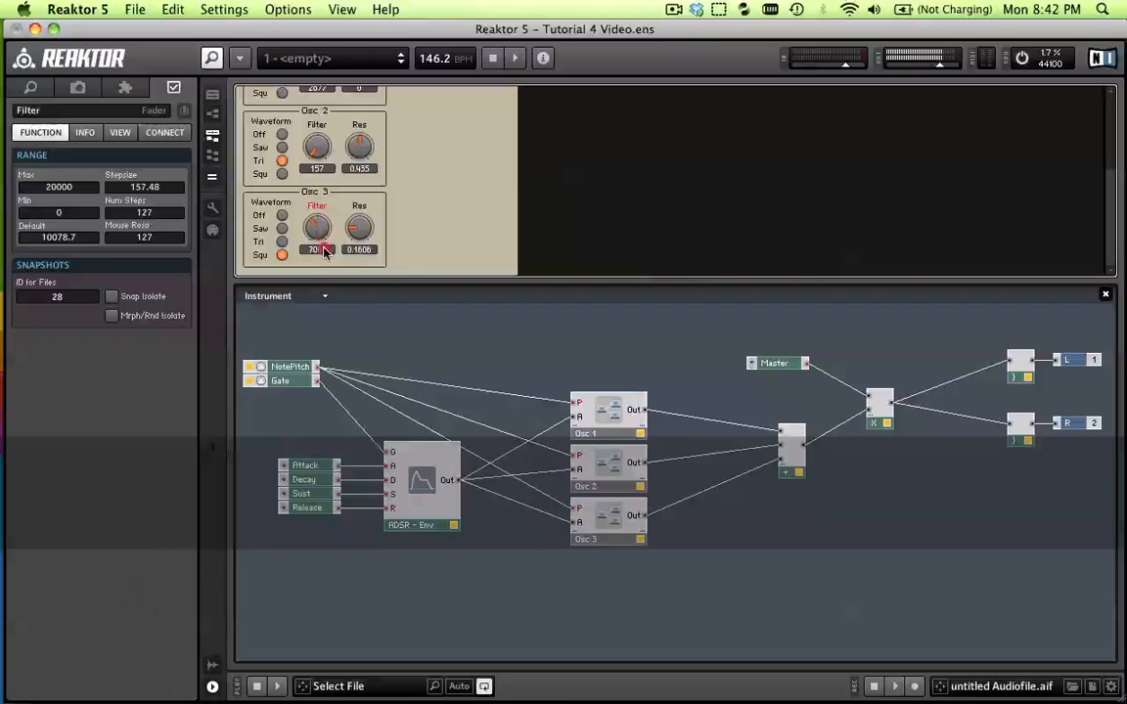
Play more test notes to check the combined sound with Osc 3's adjusted filter and resonance
key("z")
key("c")
key("z")
key("c")
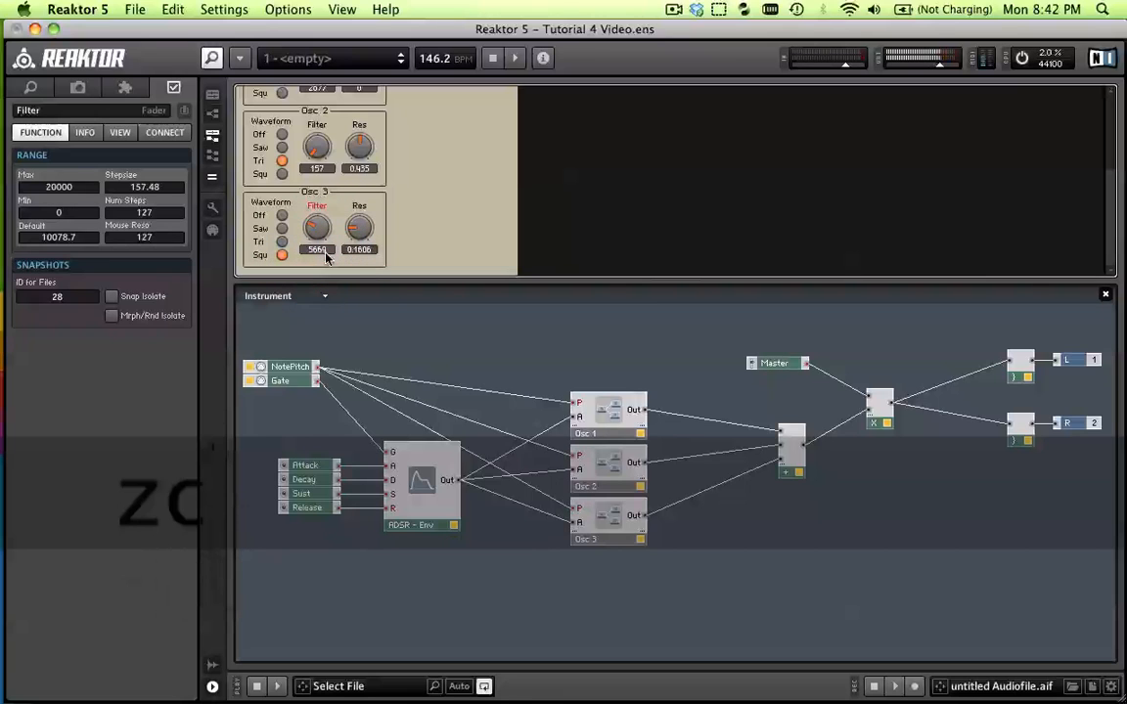
key("v")
key("b")
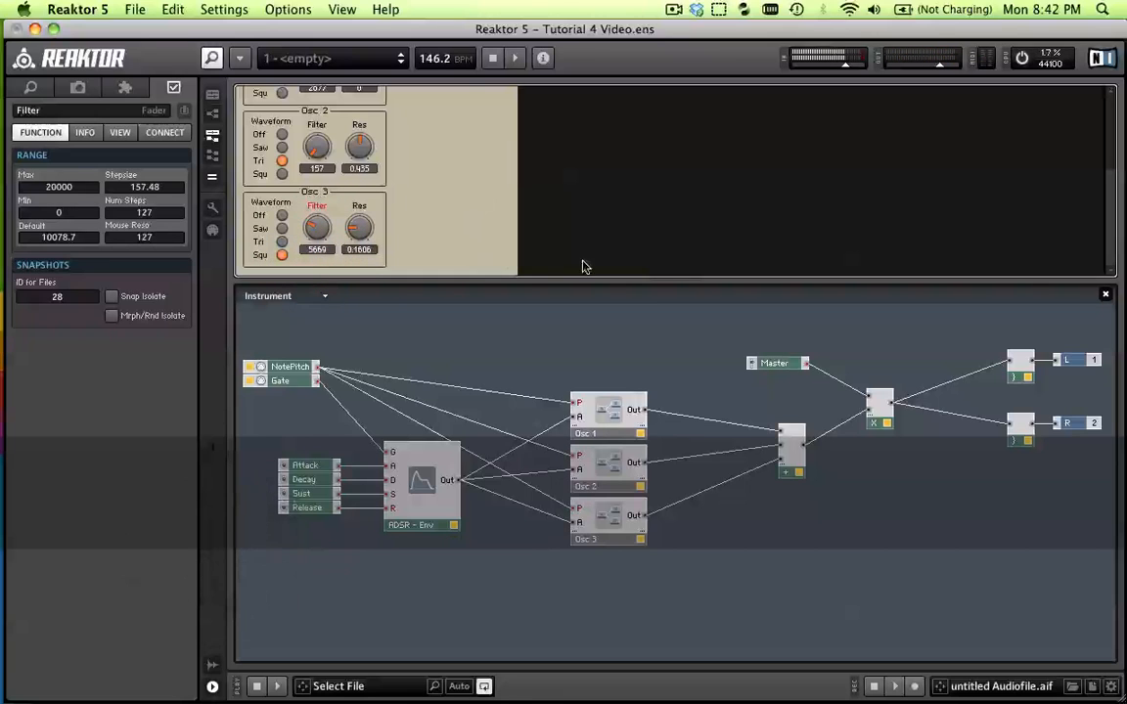
scroll(638, 254, "up", 1)
scroll(626, 240, "up", 4)
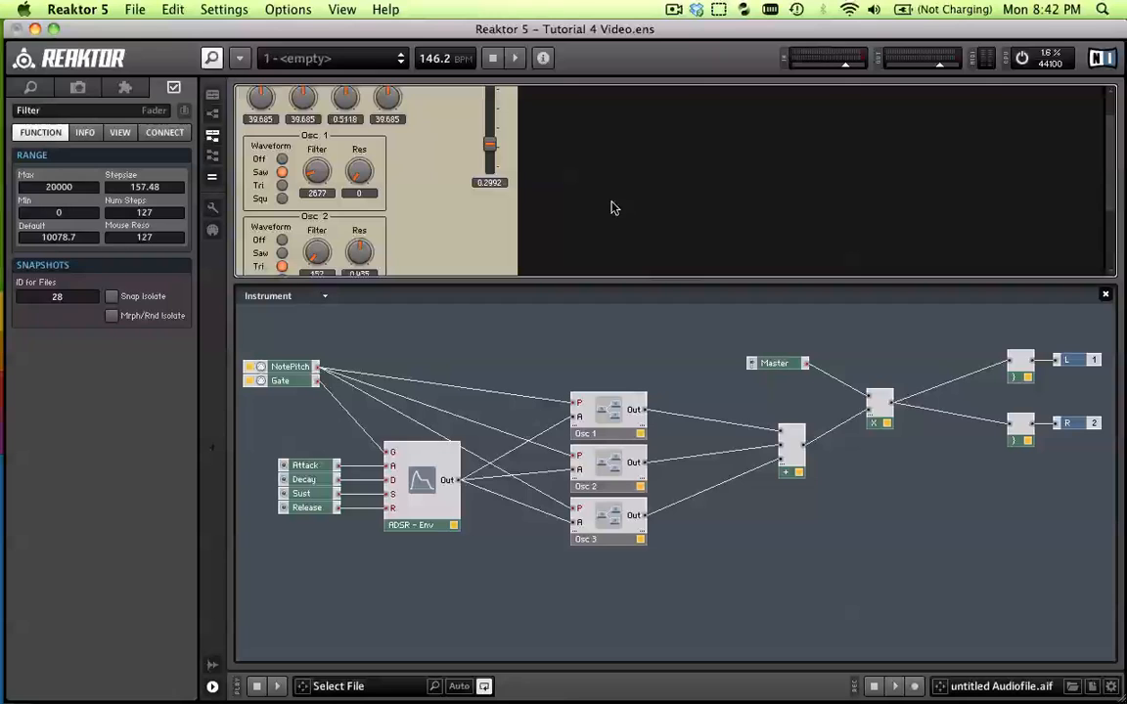
key("b")
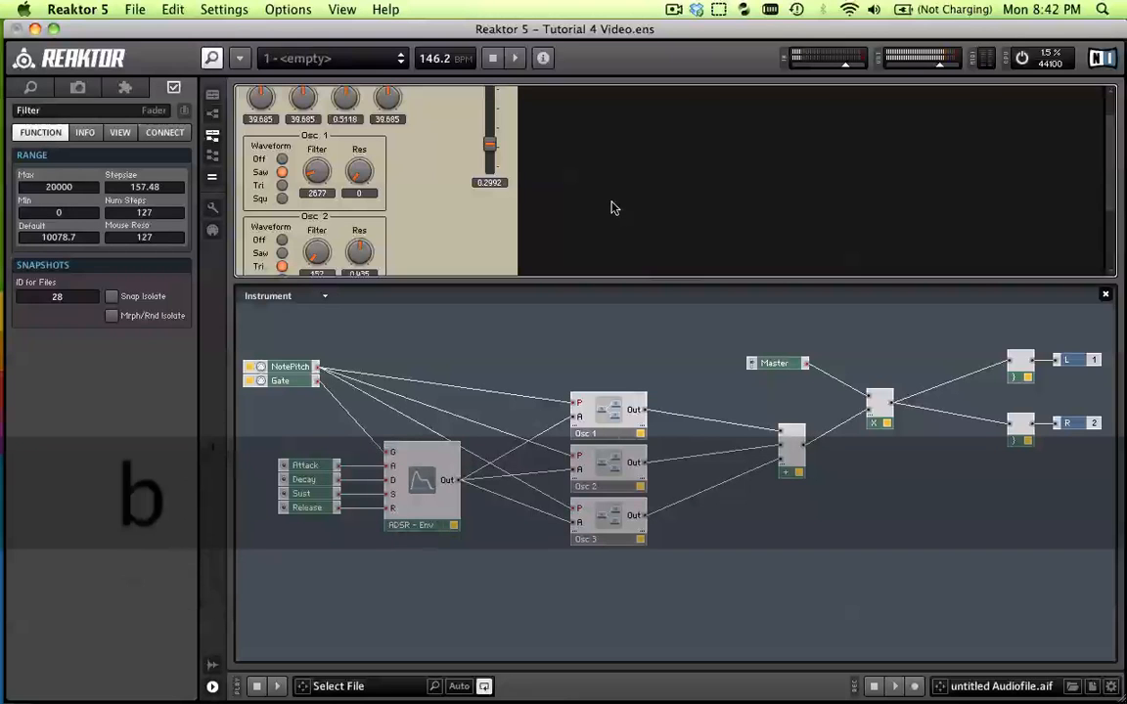
Play a few low test notes to audition the summed oscillators once more
key("z")
key("b")
key("b")
key("z")
key("v")
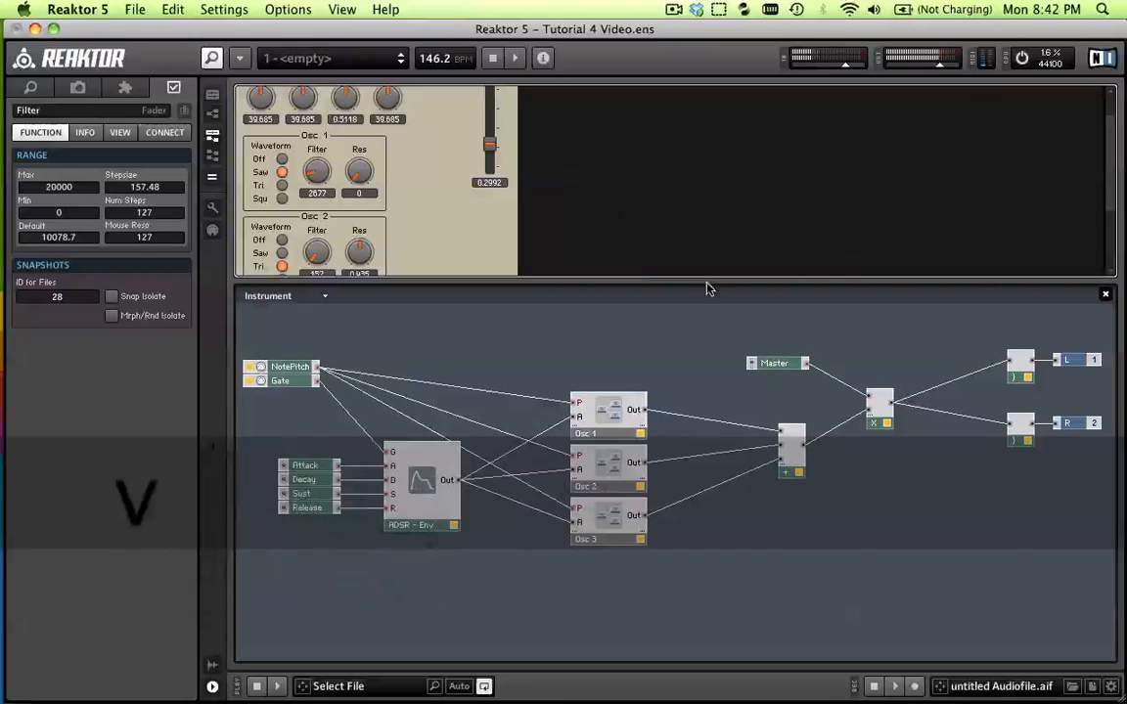
Enlarge the panel area so the whole instrument panel with all three oscillators fits
left_click(790, 588)
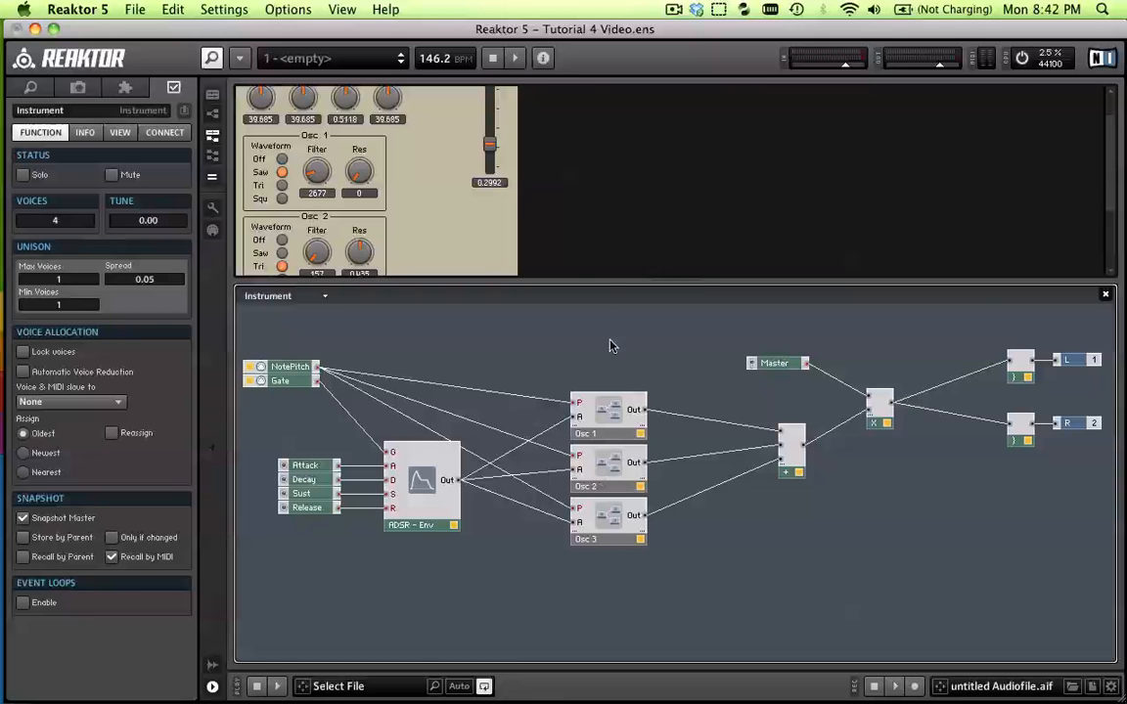
left_click_drag(671, 279, 695, 448)
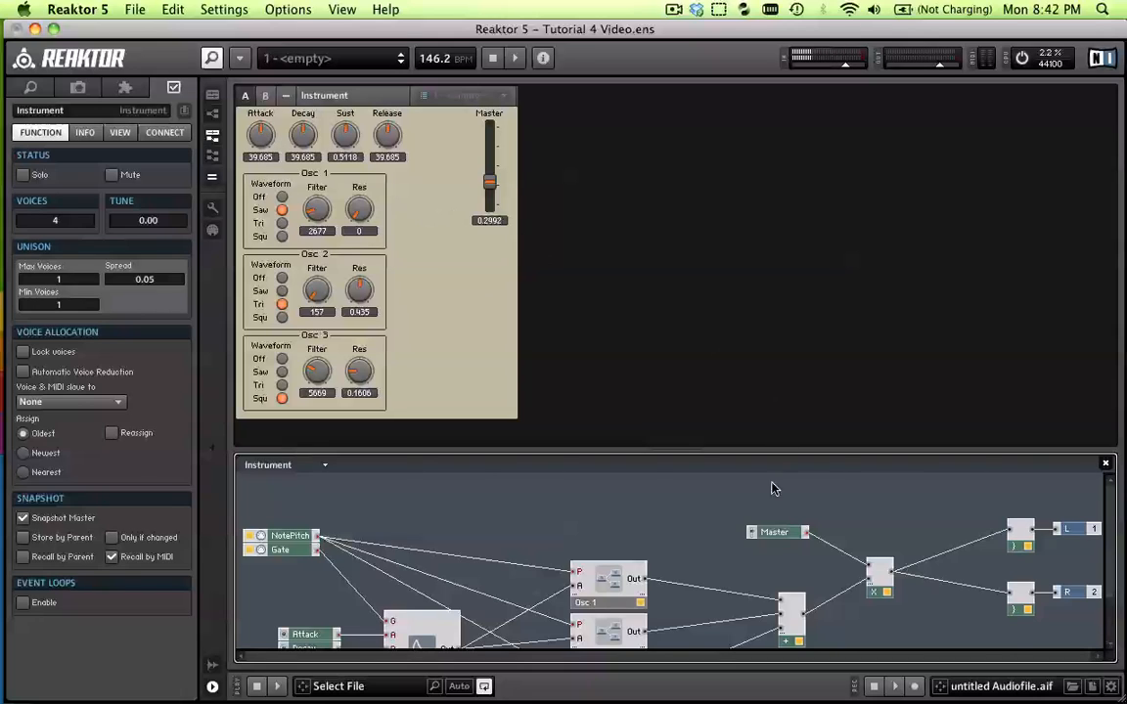
View the ensemble-level wiring of the Instrument to its outputs, and return to the Instrument's internal structure
double_click(701, 546)
left_click(445, 519)
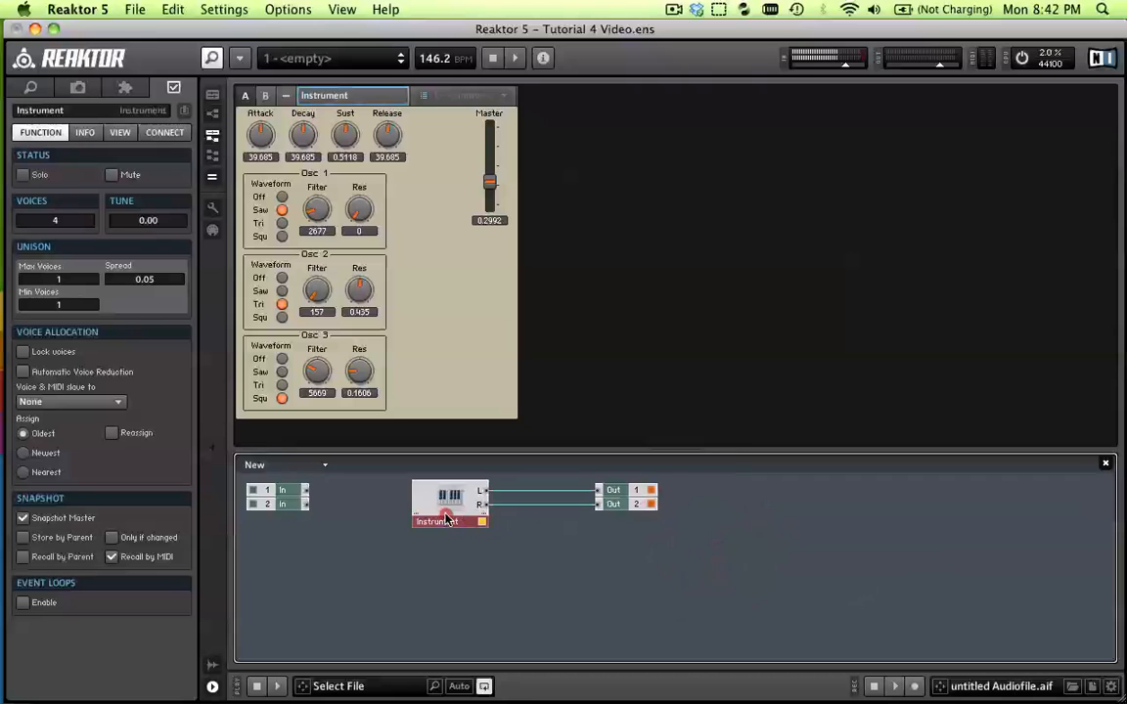
double_click(440, 508)
double_click(597, 494)
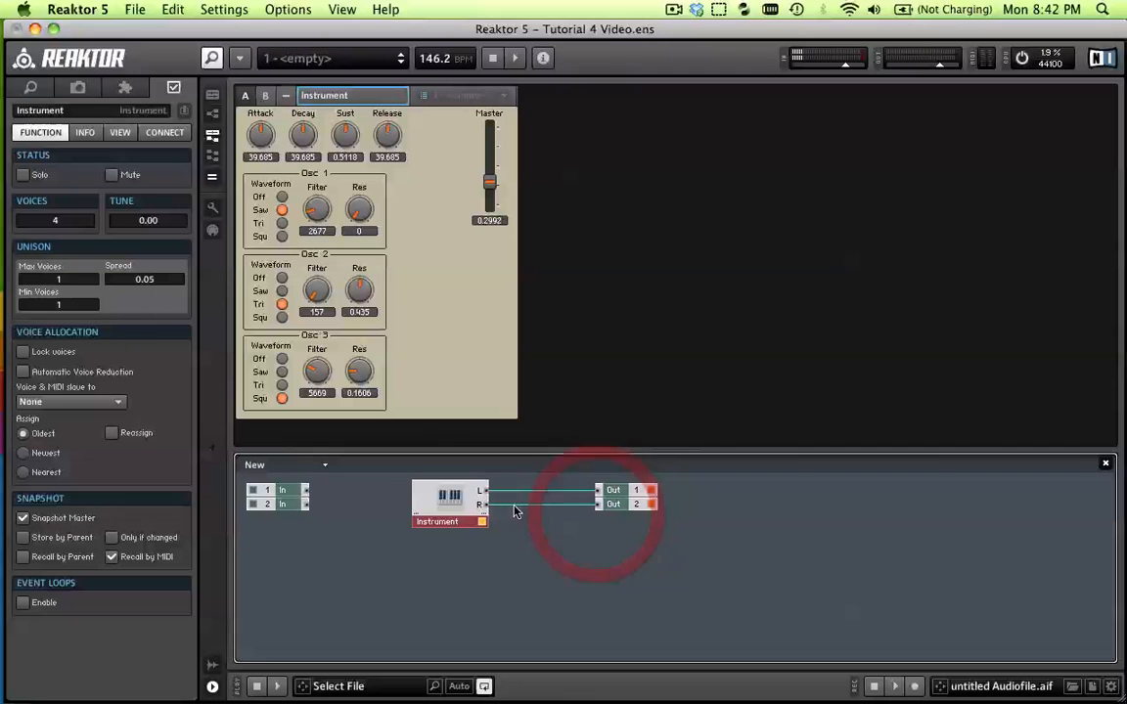
double_click(452, 503)
scroll(695, 528, "down", 2)
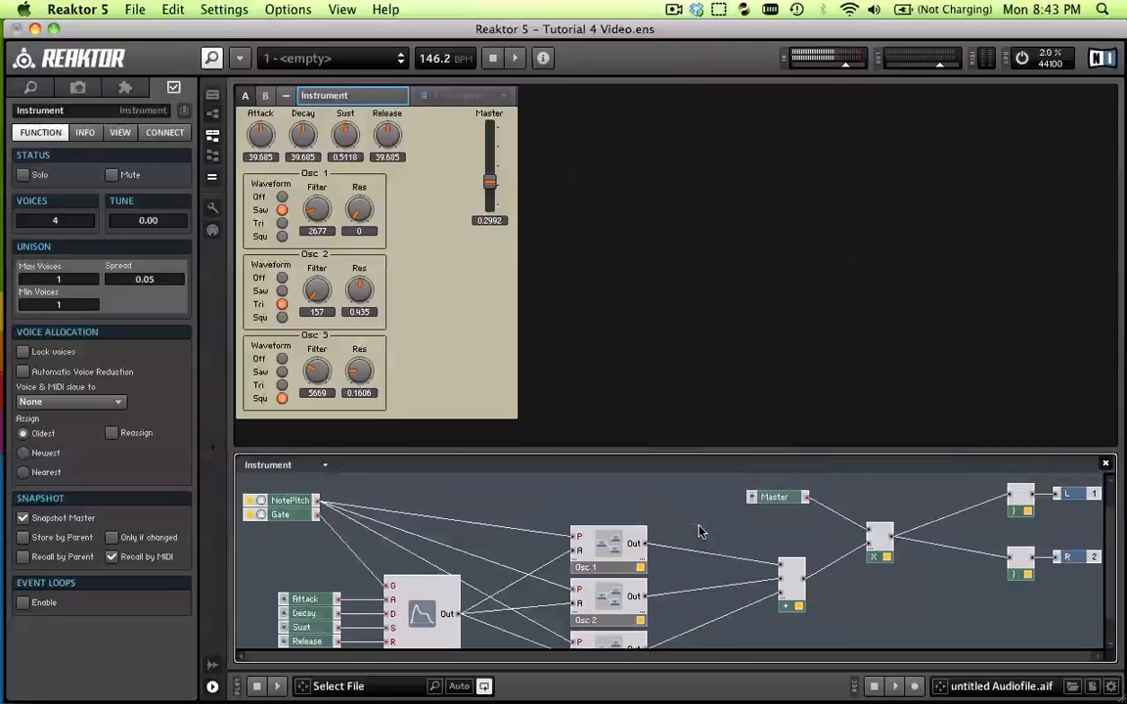
scroll(698, 531, "down", 3)
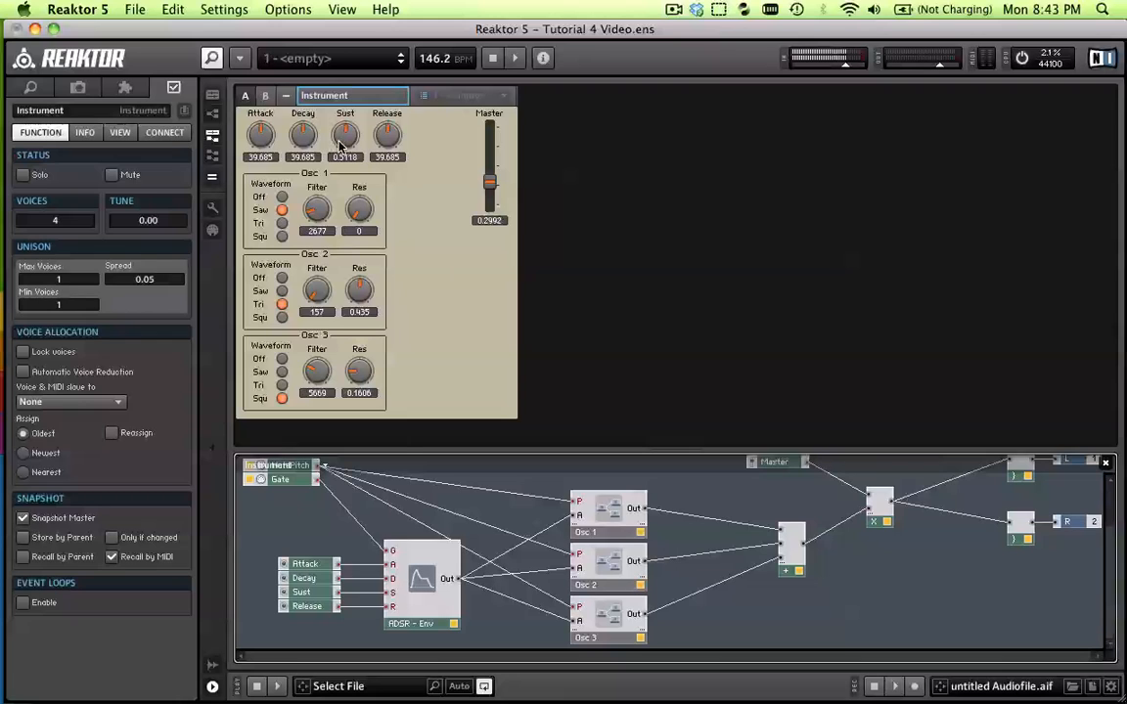
Set the Attack to 40.315 and play repeated notes to hear the envelope
mouse_move(259, 135)
left_mouse_down()
mouse_move(265, 166)
mouse_move(261, 95)
mouse_move(279, 182)
mouse_move(260, 135)
left_mouse_up()
key("z")
key("z")
key("z")
key("z")
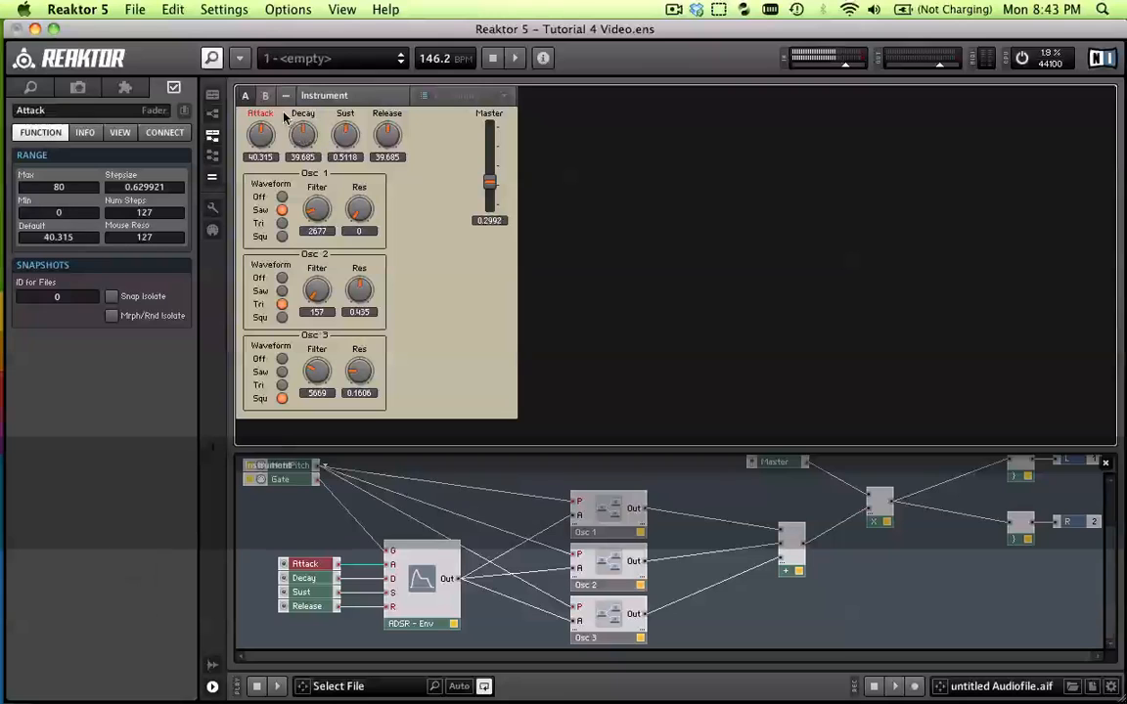
Examine the Decay control's link to the ADSR envelope and the structure inside the Osc 1 macro, returning to the Instrument level
left_click(304, 125)
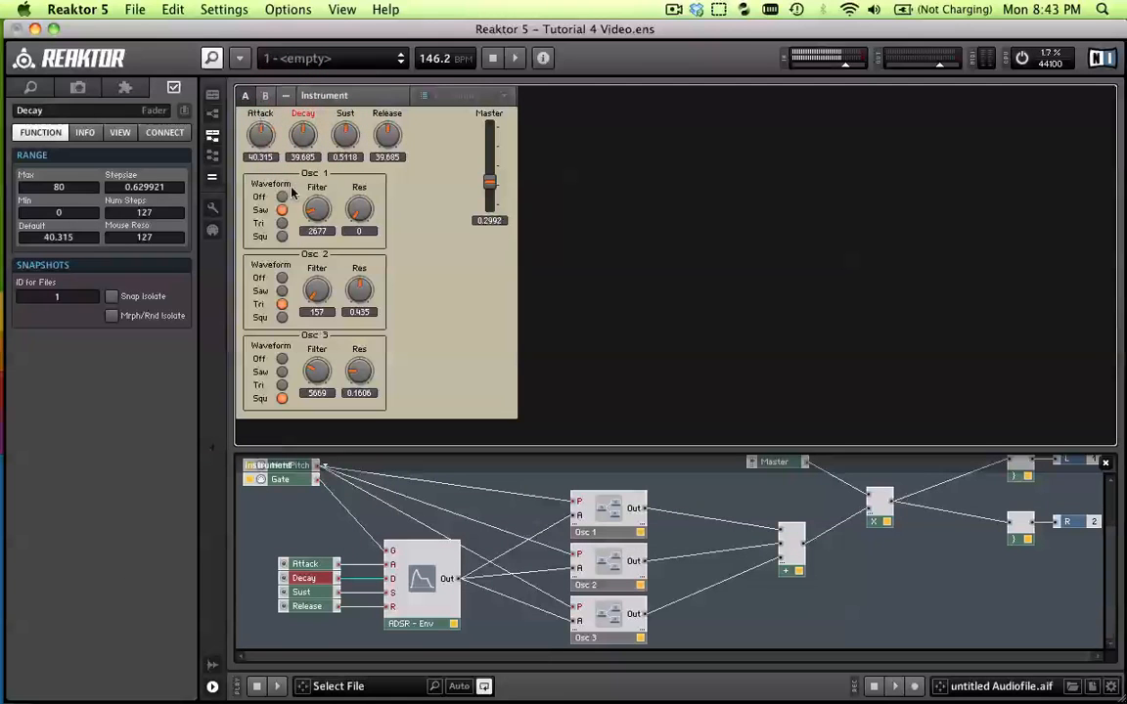
left_click(415, 608)
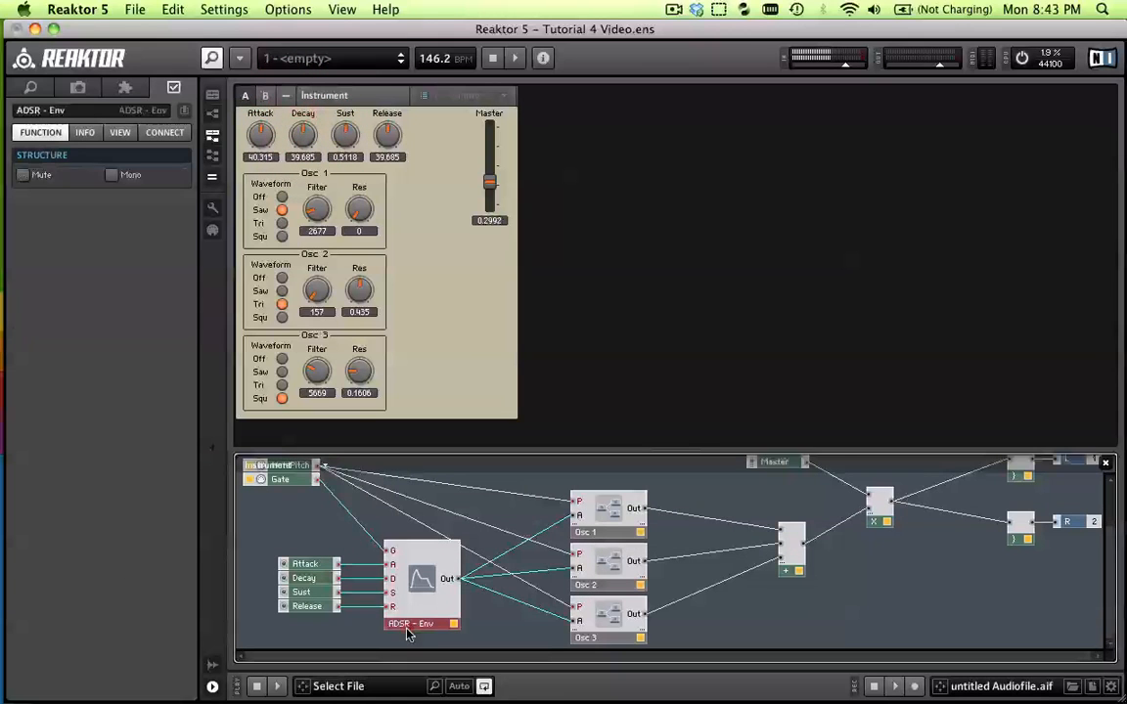
double_click(606, 514)
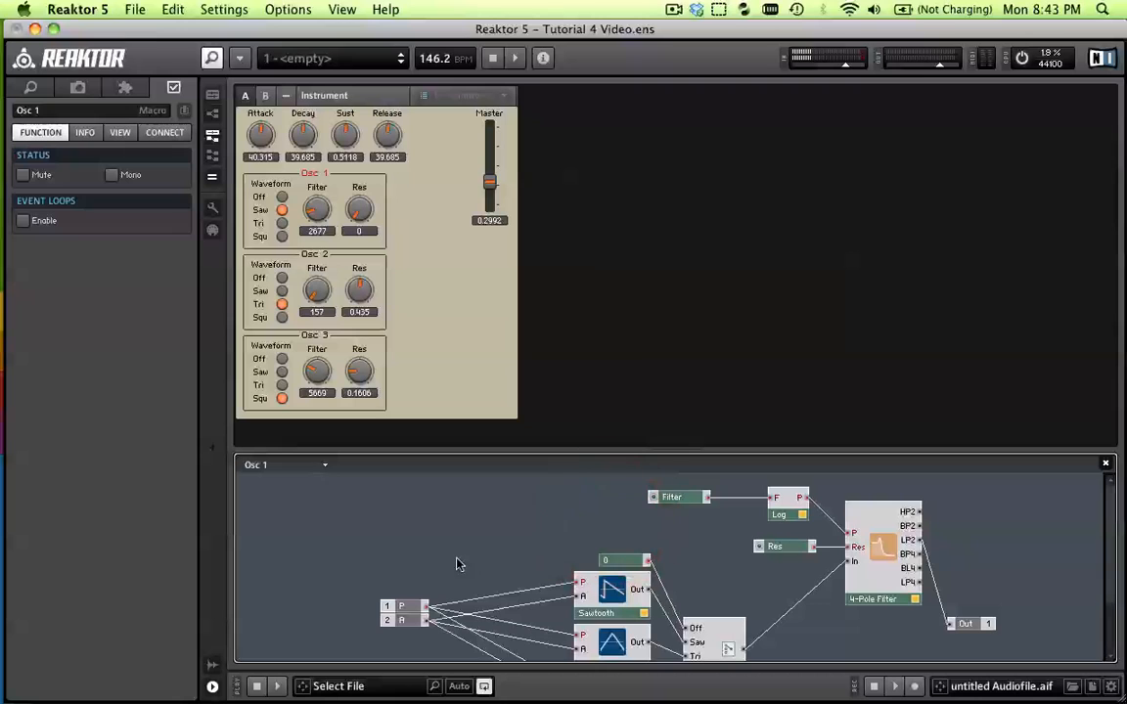
scroll(613, 572, "down", 5)
scroll(403, 603, "up", 3)
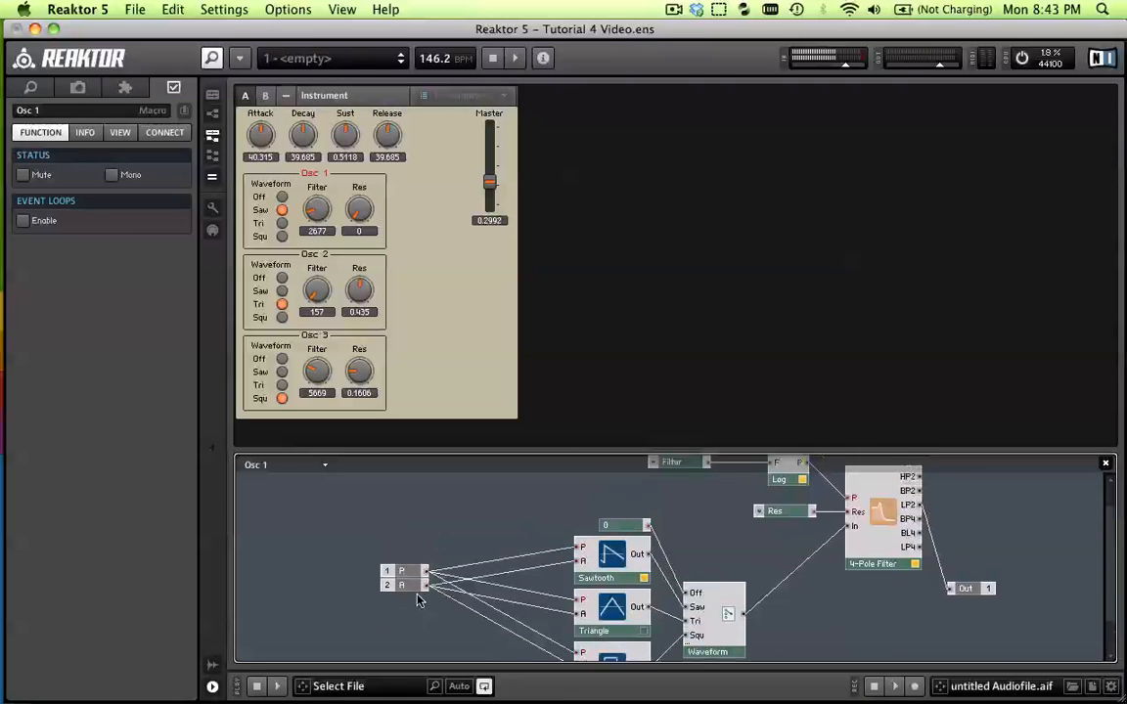
left_click(436, 558)
double_click(453, 536)
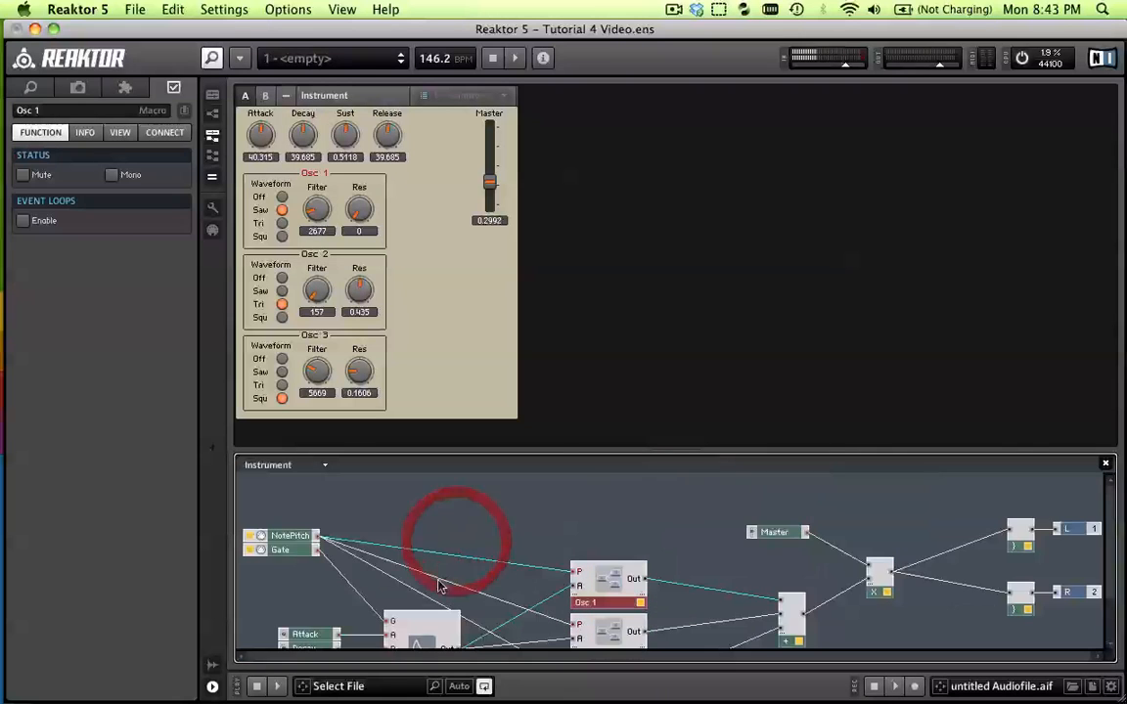
scroll(427, 592, "down", 3)
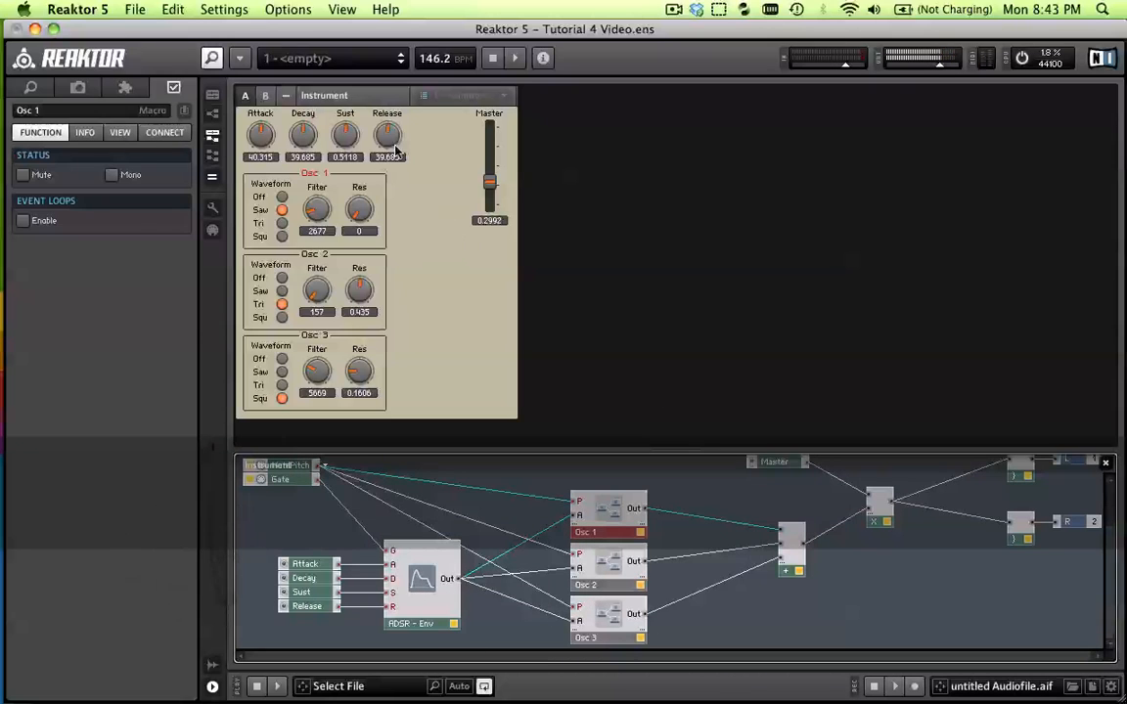
Try a Release of about 71, settle it at 40.315, and set the Master level to 0.2362
left_click_drag(387, 135, 385, 88)
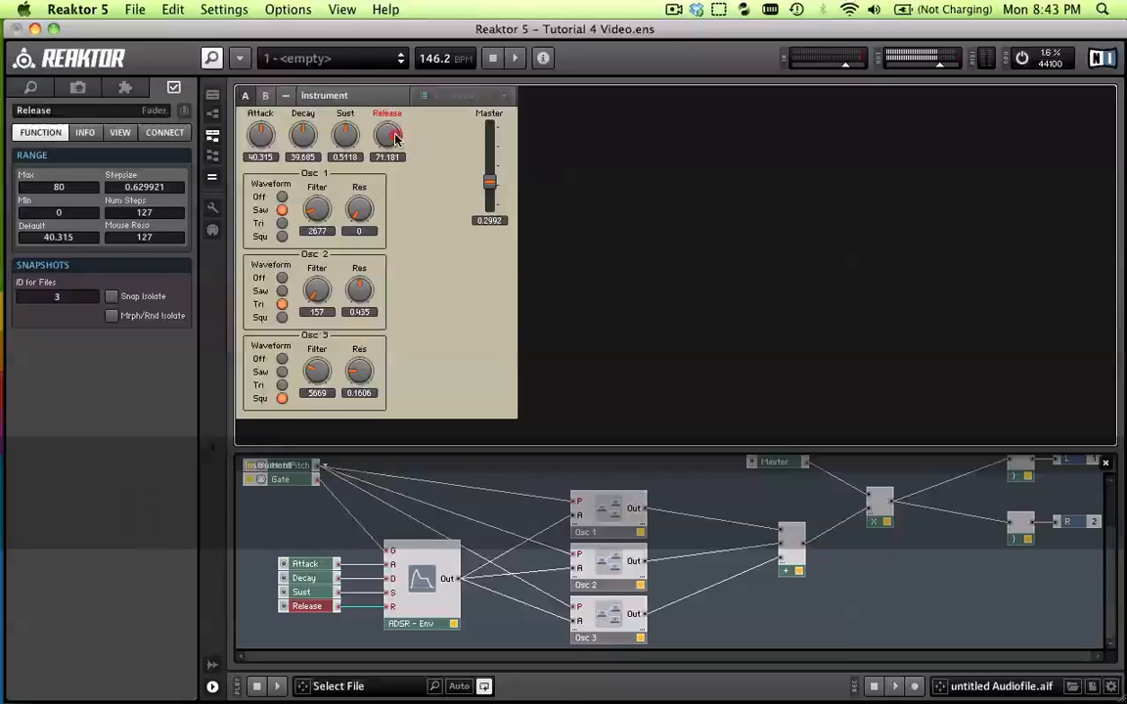
left_click_drag(394, 132, 393, 179)
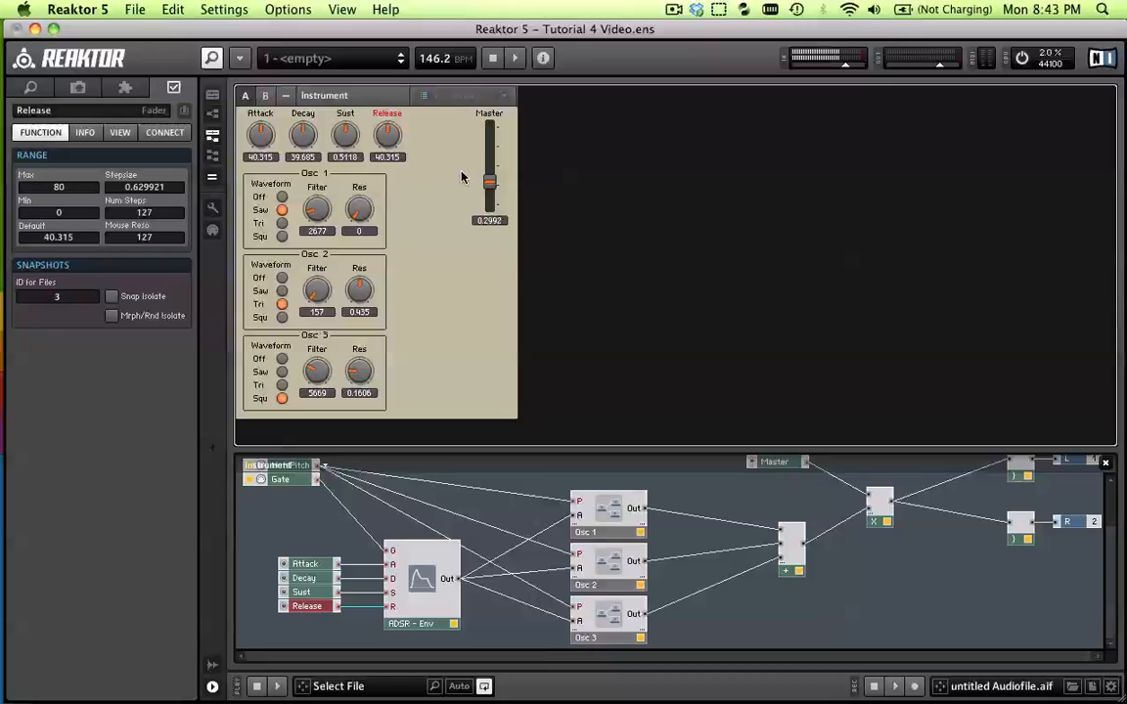
mouse_move(496, 188)
left_mouse_down()
mouse_move(497, 209)
mouse_move(496, 186)
left_mouse_up()
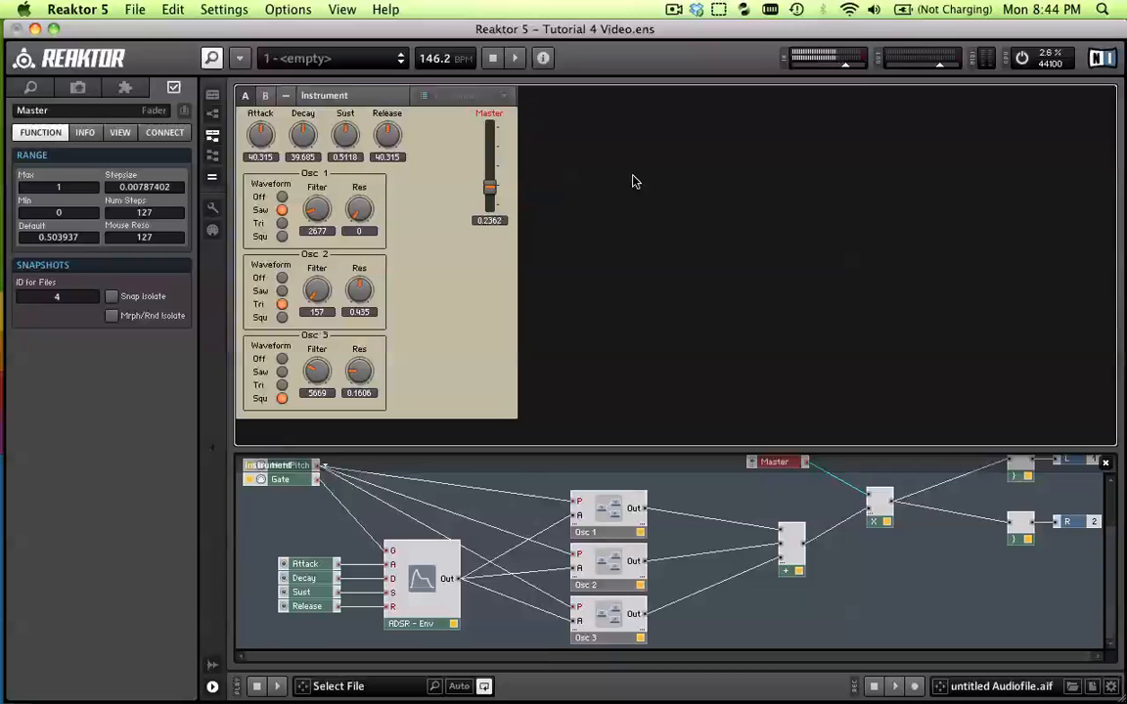
left_click(477, 314)
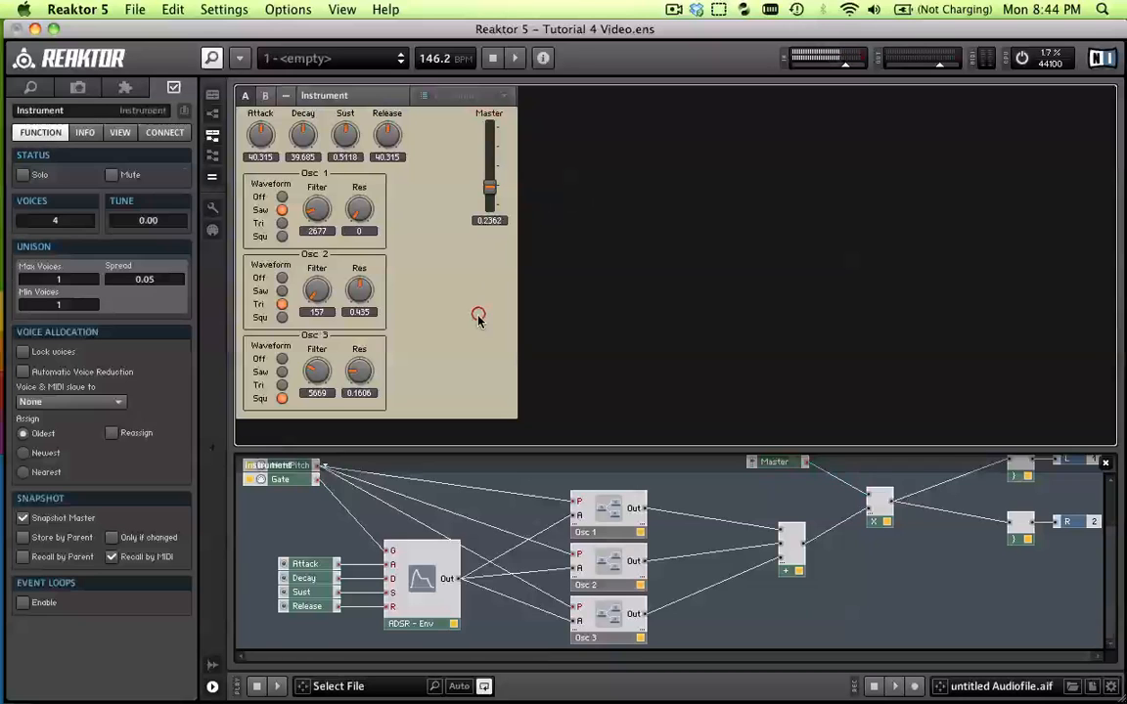